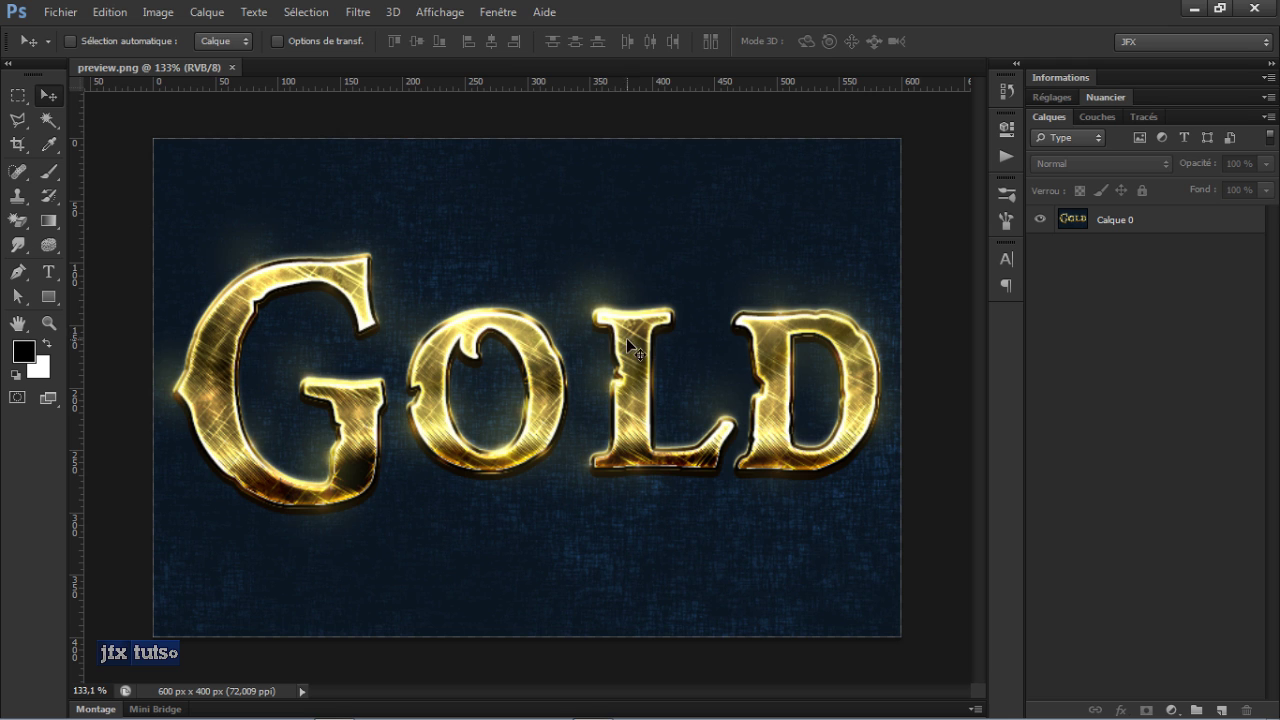
# Step: Create a new 1280 x 720 pixel RGB document at 100 pixels per inch with white background contents
pyautogui.scroll(1, 610, 461)
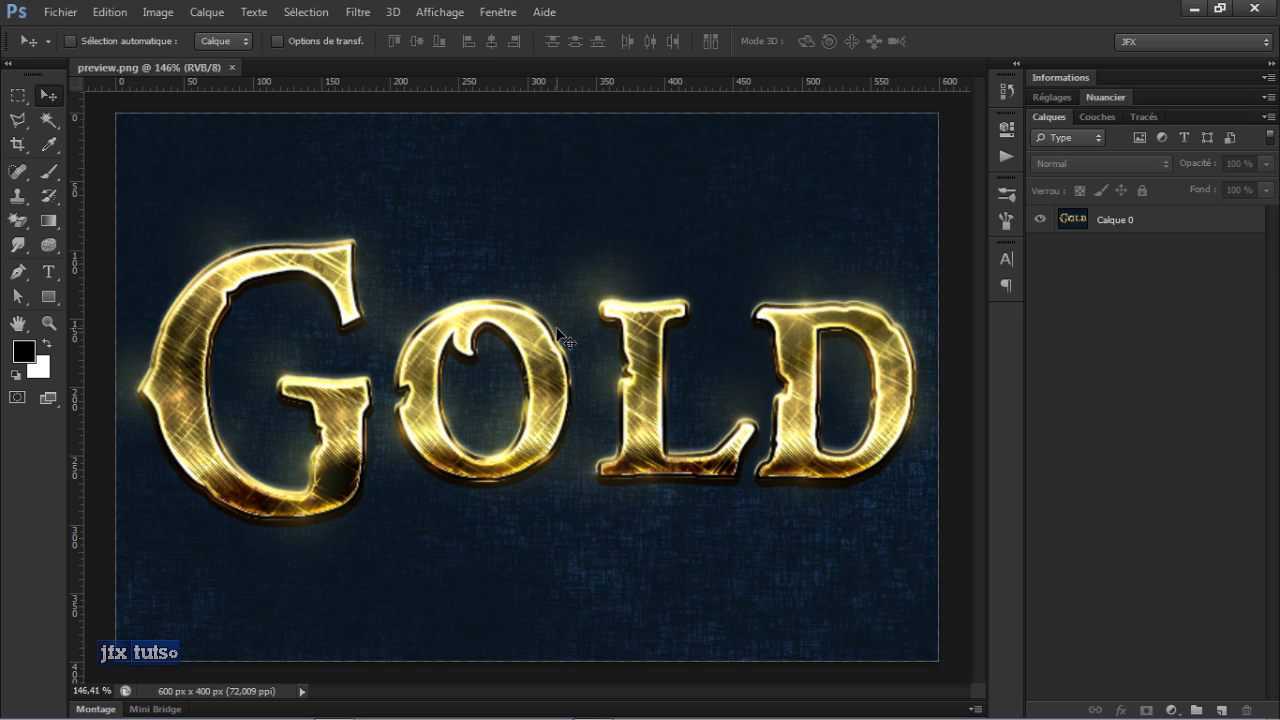
pyautogui.hotkey('ctrl', 'n')
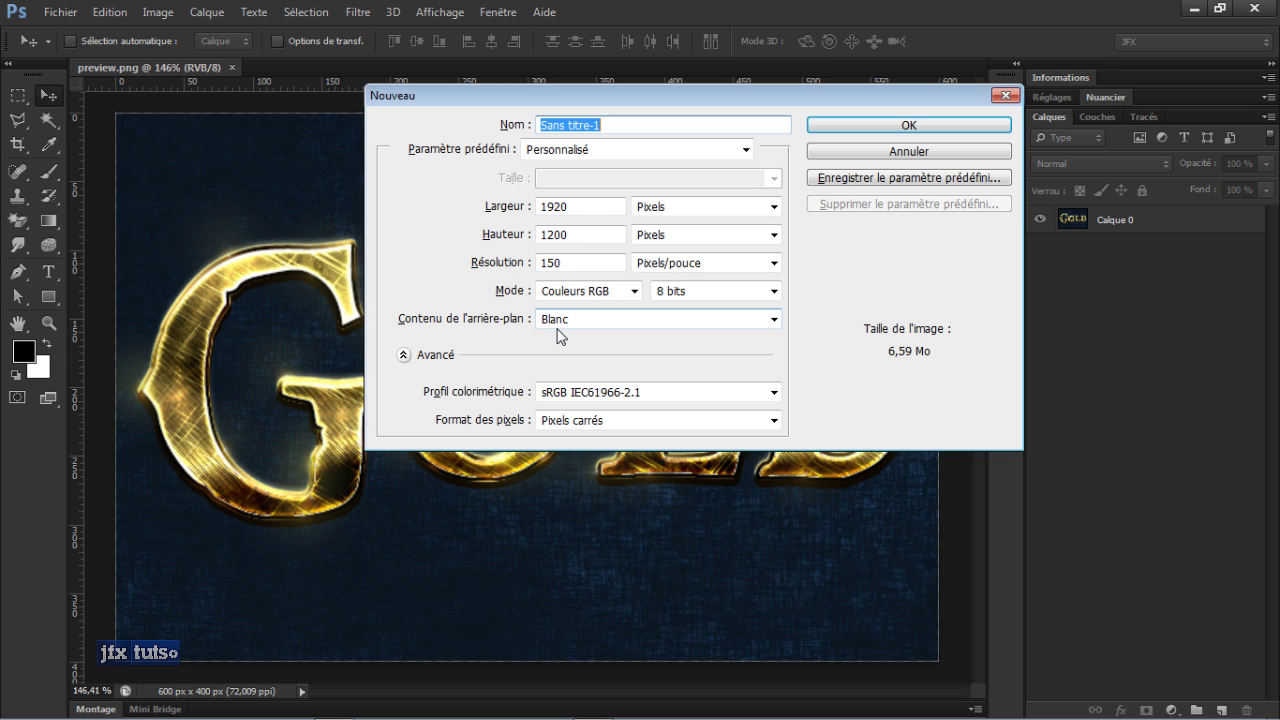
pyautogui.click(745, 149)
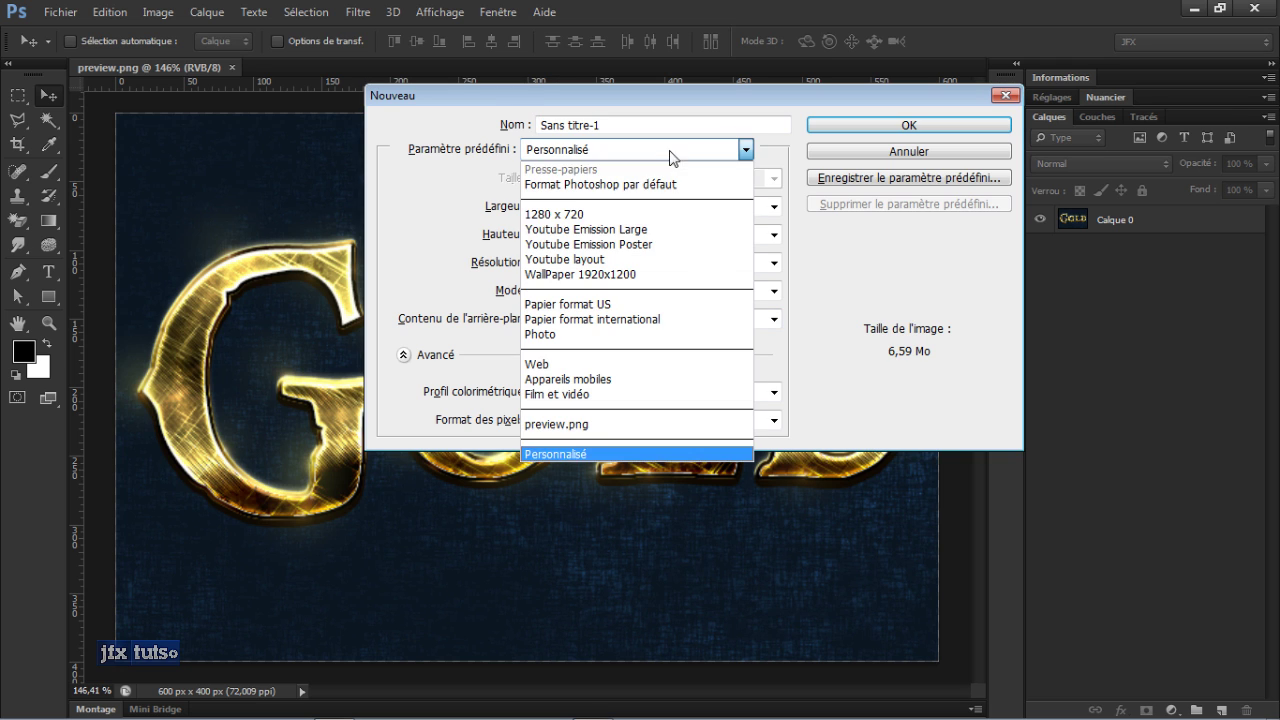
pyautogui.click(617, 216)
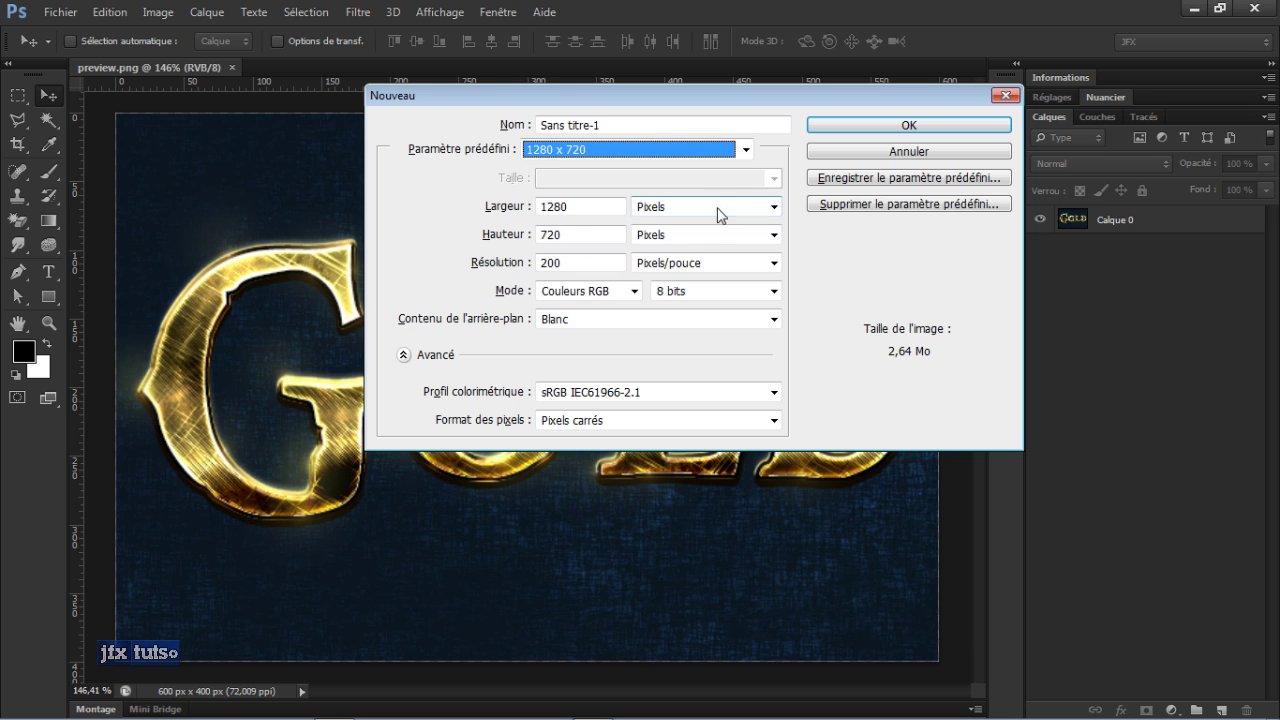
pyautogui.click(545, 262)
pyautogui.press('BackSpace')
pyautogui.press('BackSpace')
pyautogui.press('BackSpace')
pyautogui.write('200')
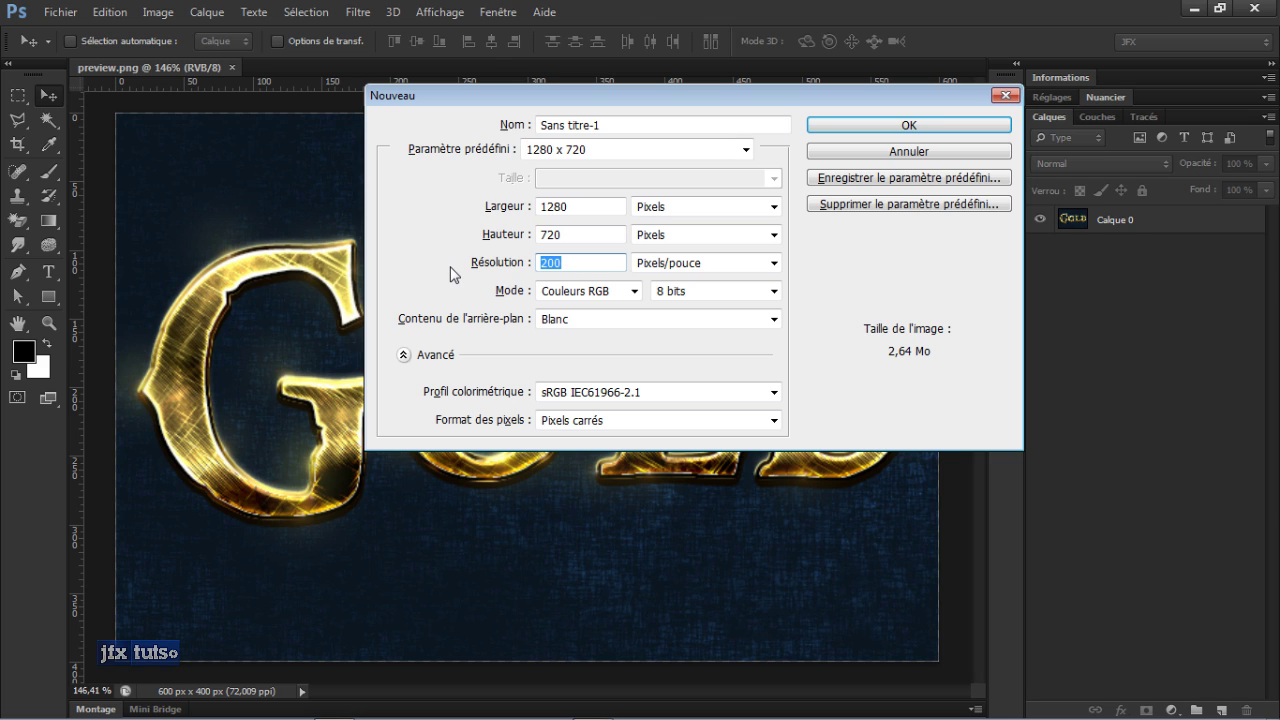
pyautogui.write('1')
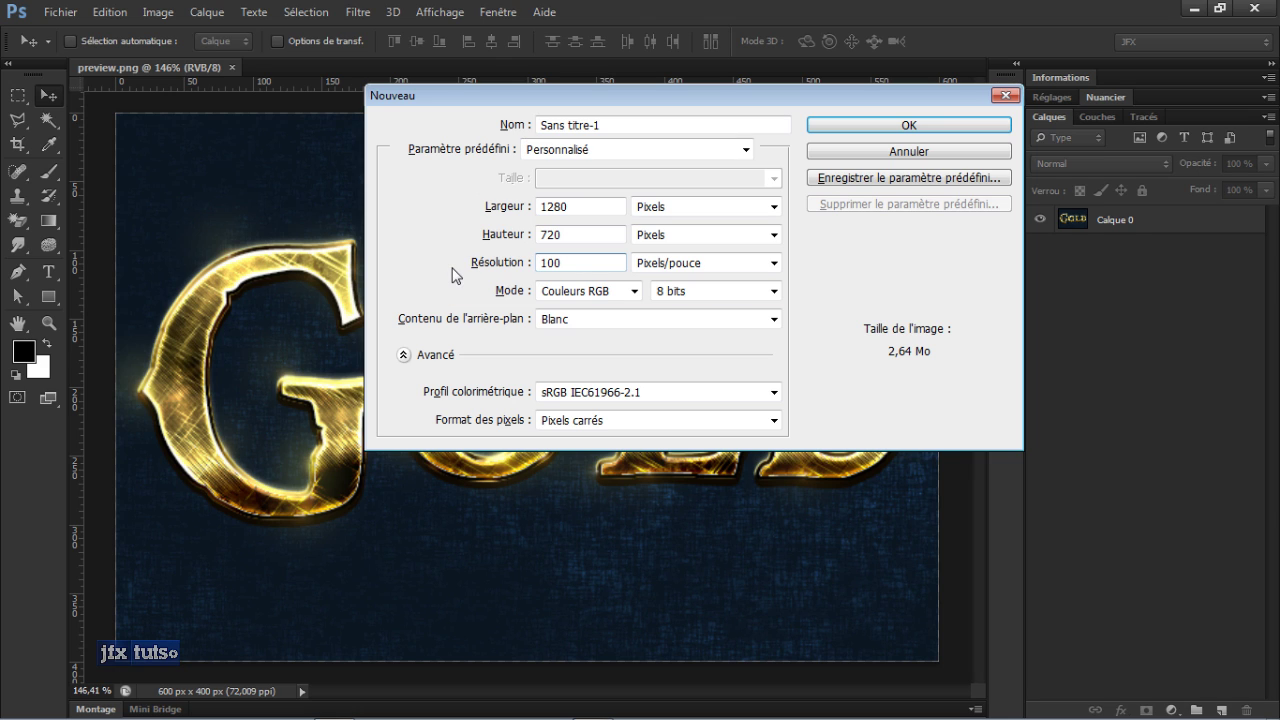
pyautogui.click(595, 318)
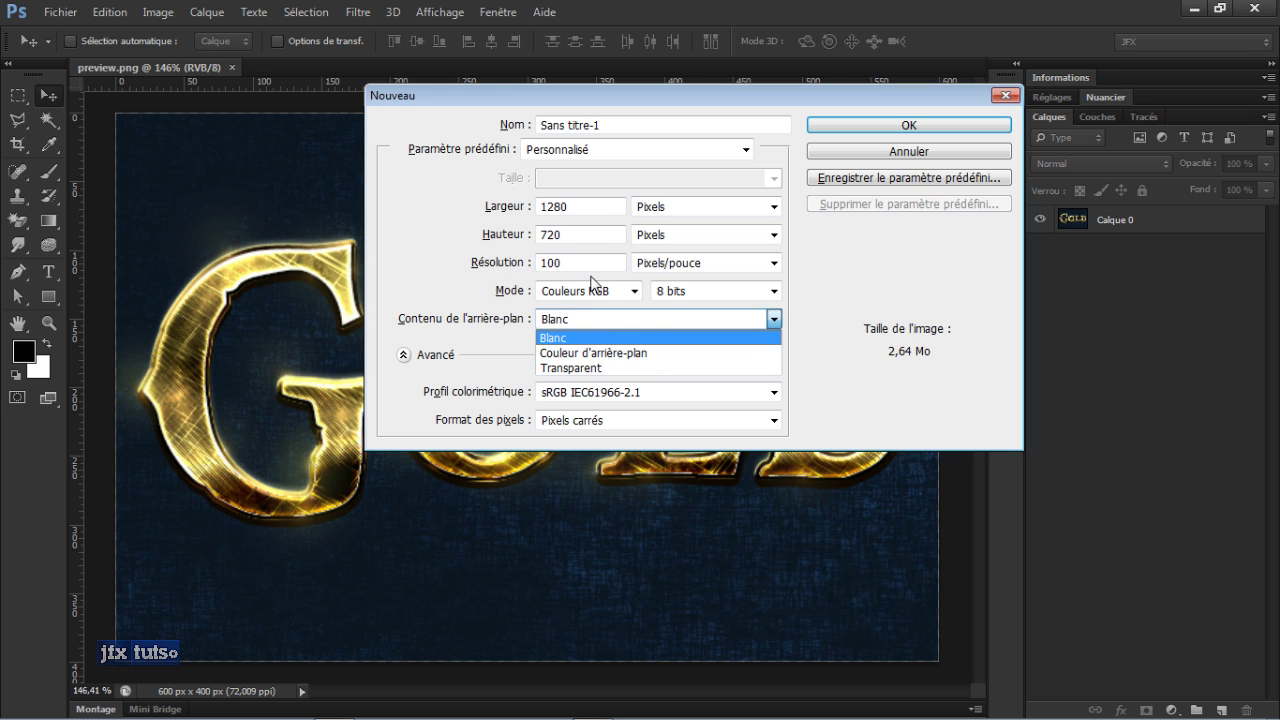
pyautogui.click(590, 312)
pyautogui.press('Return')
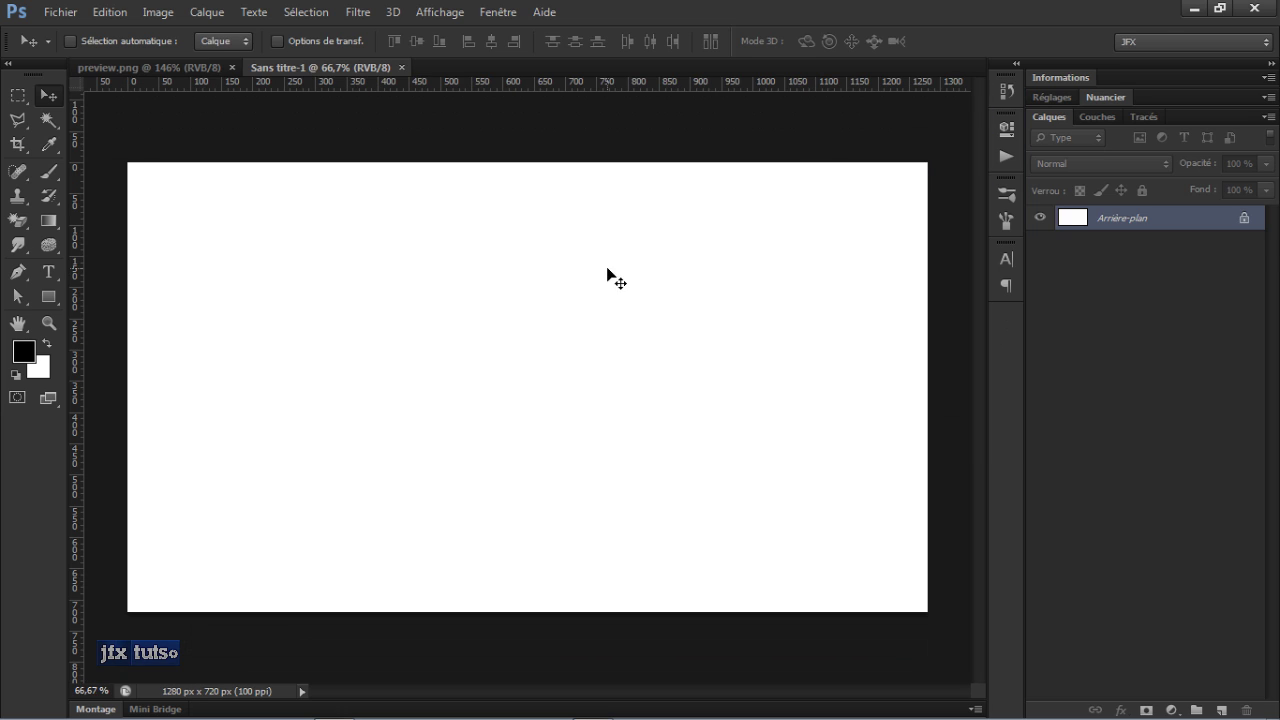
# Step: Place the dark blue bg texture stretched over the whole canvas and delete the white Arrière-plan layer
pyautogui.click(59, 13)
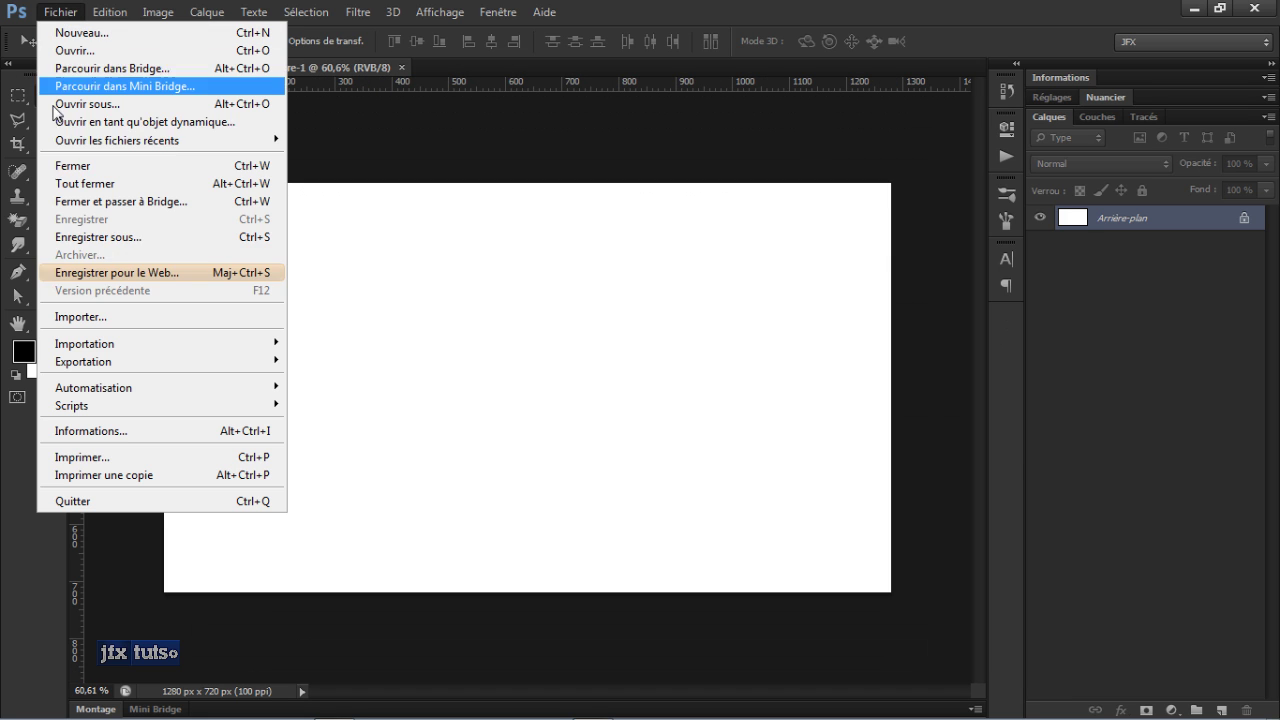
pyautogui.click(64, 316)
pyautogui.click(650, 210)
pyautogui.click(852, 604)
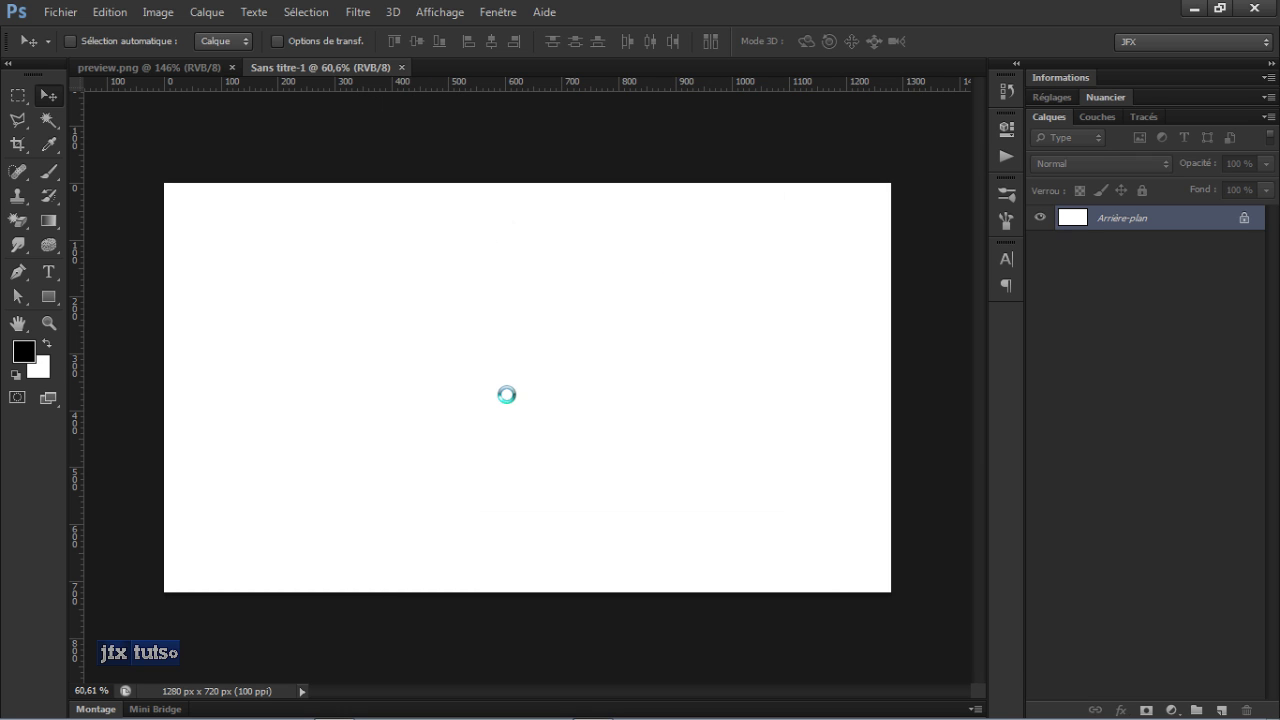
pyautogui.moveTo(283, 231); pyautogui.dragTo(164, 183)
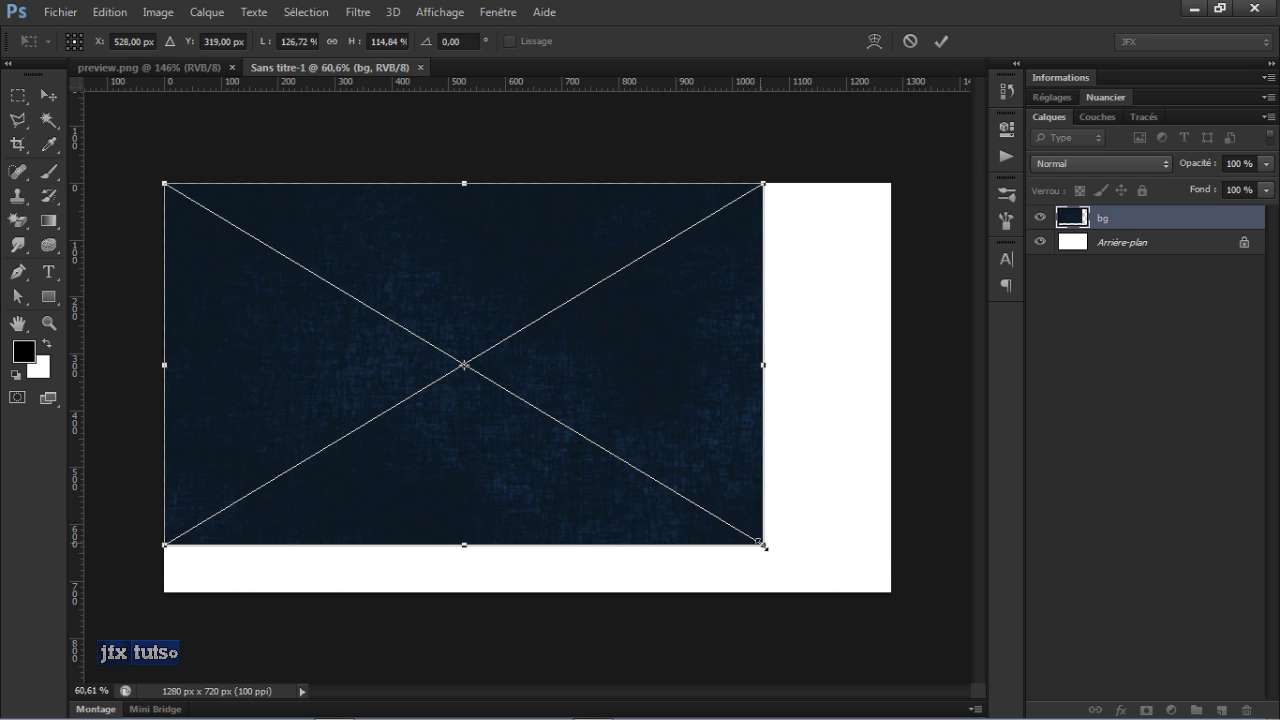
pyautogui.moveTo(762, 545); pyautogui.dragTo(891, 592)
pyautogui.press('Return')
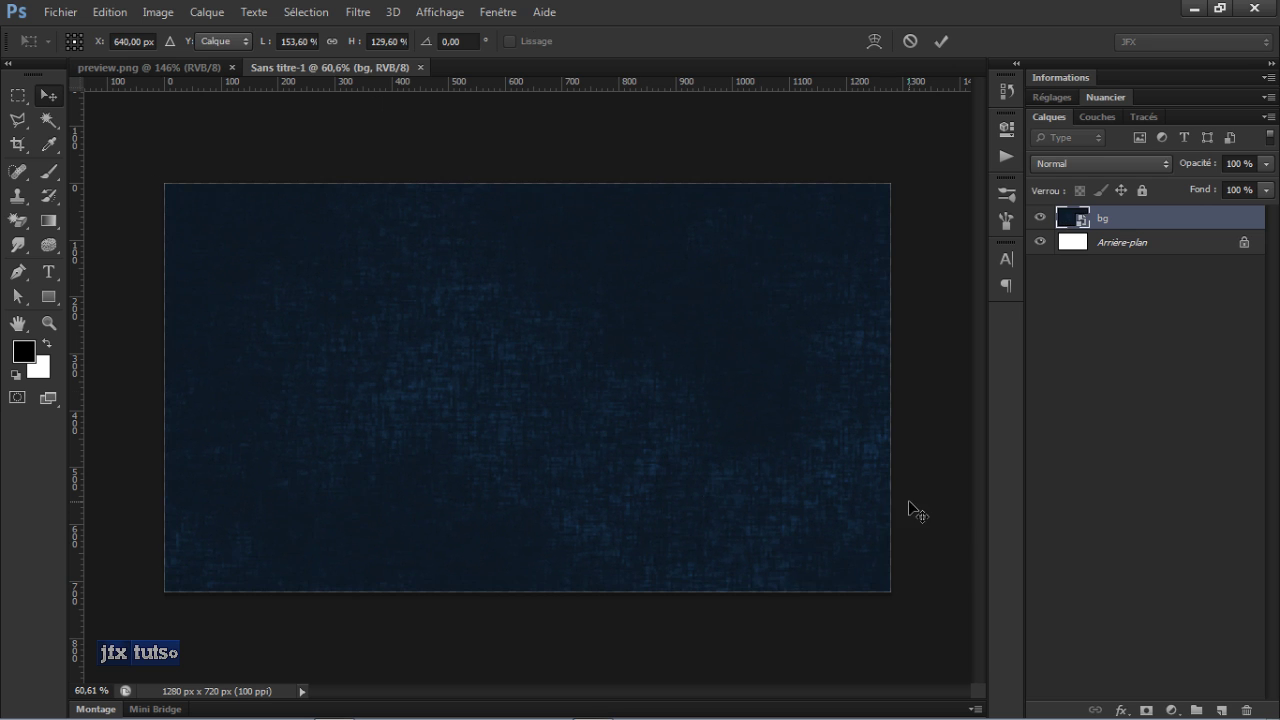
pyautogui.click(1133, 245)
pyautogui.press('Delete')
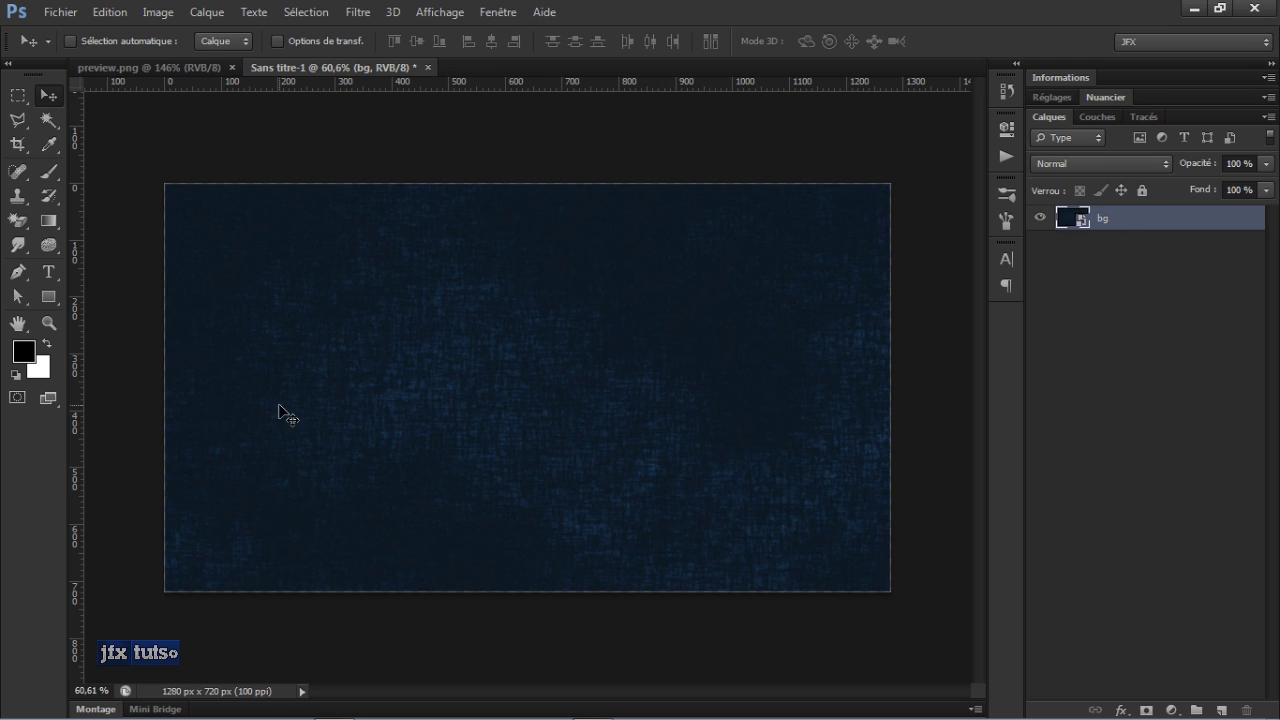
# Step: Add the white text "Gold" in Pieces of Eight at 350 pt and move it near the canvas centre
pyautogui.click(37, 274)
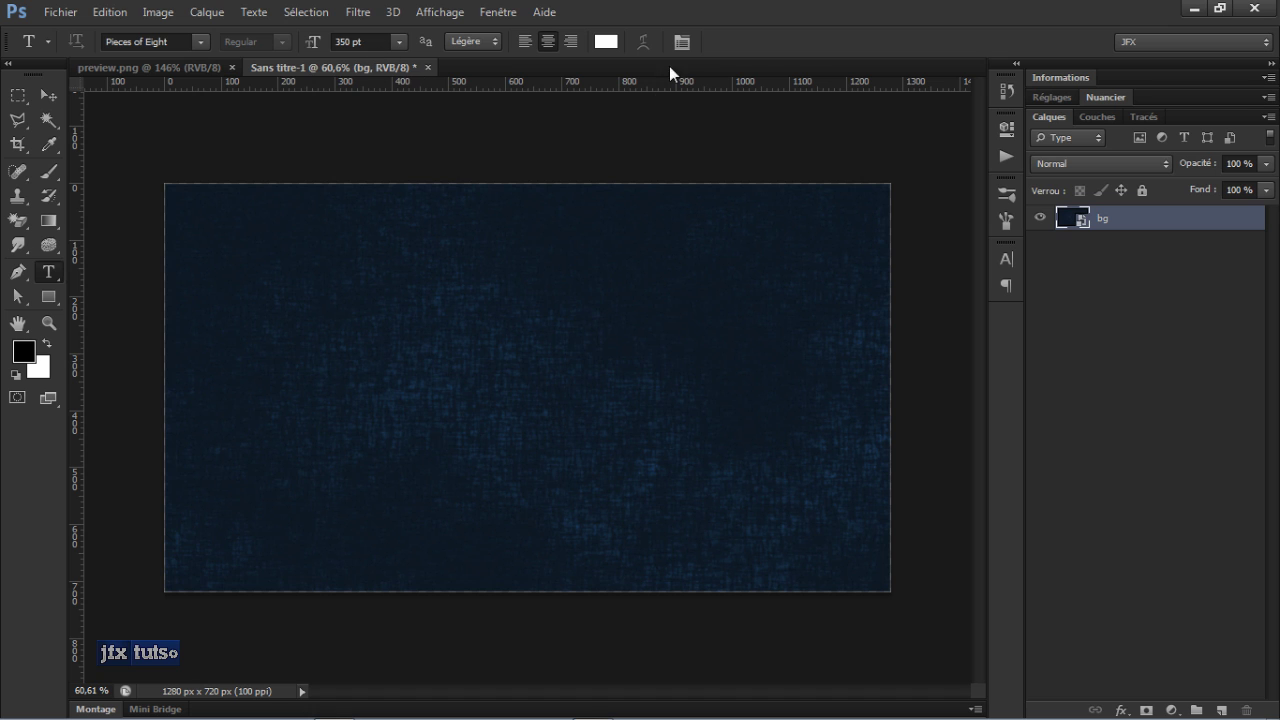
pyautogui.click(431, 368)
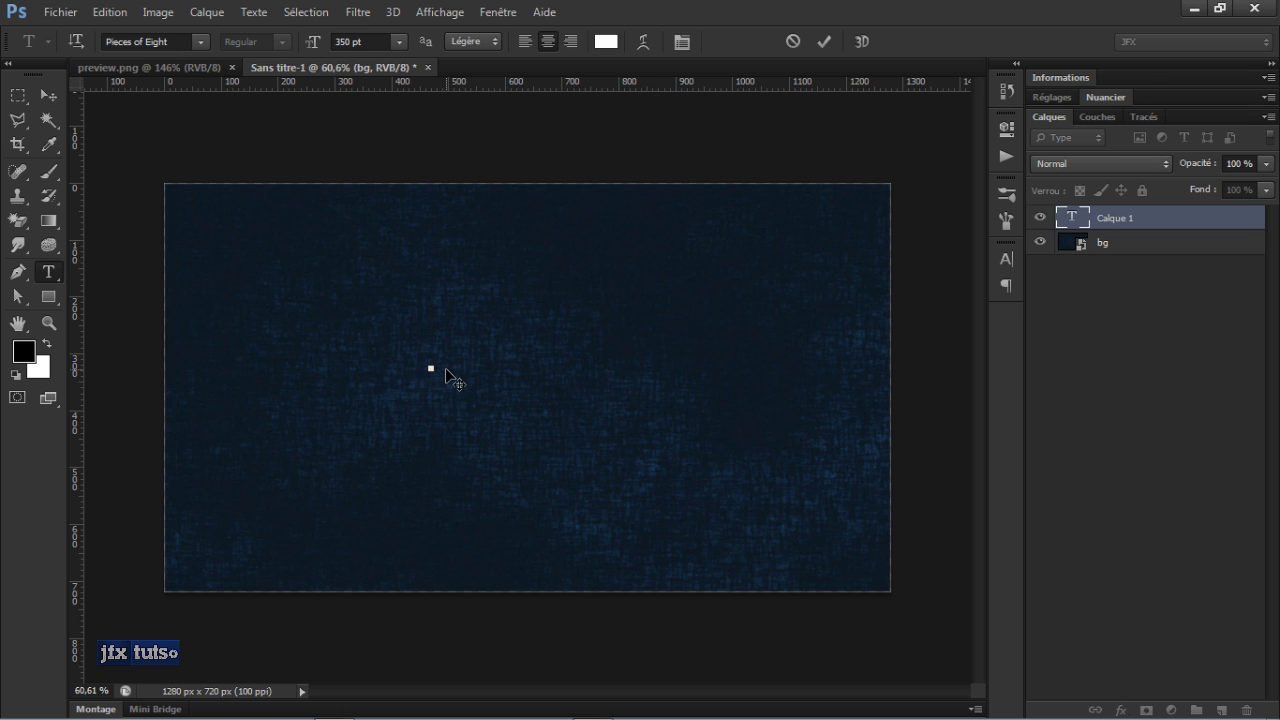
pyautogui.write('GOLD')
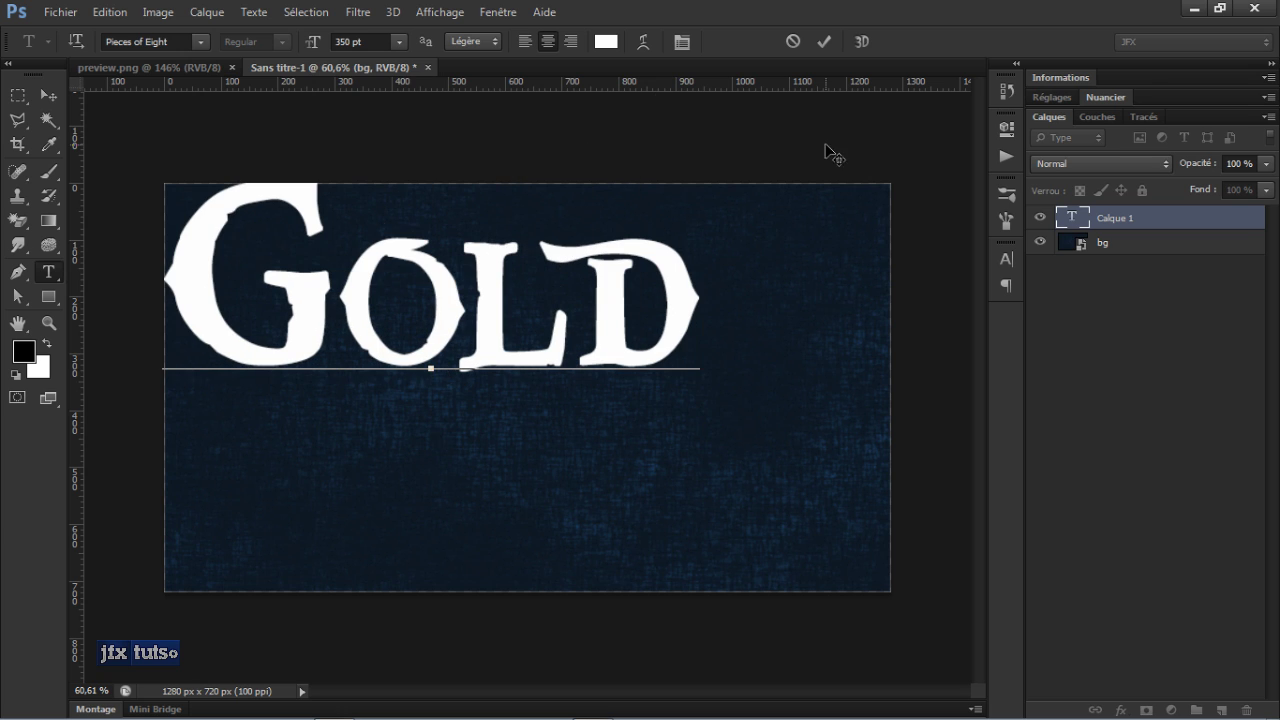
pyautogui.click(824, 42)
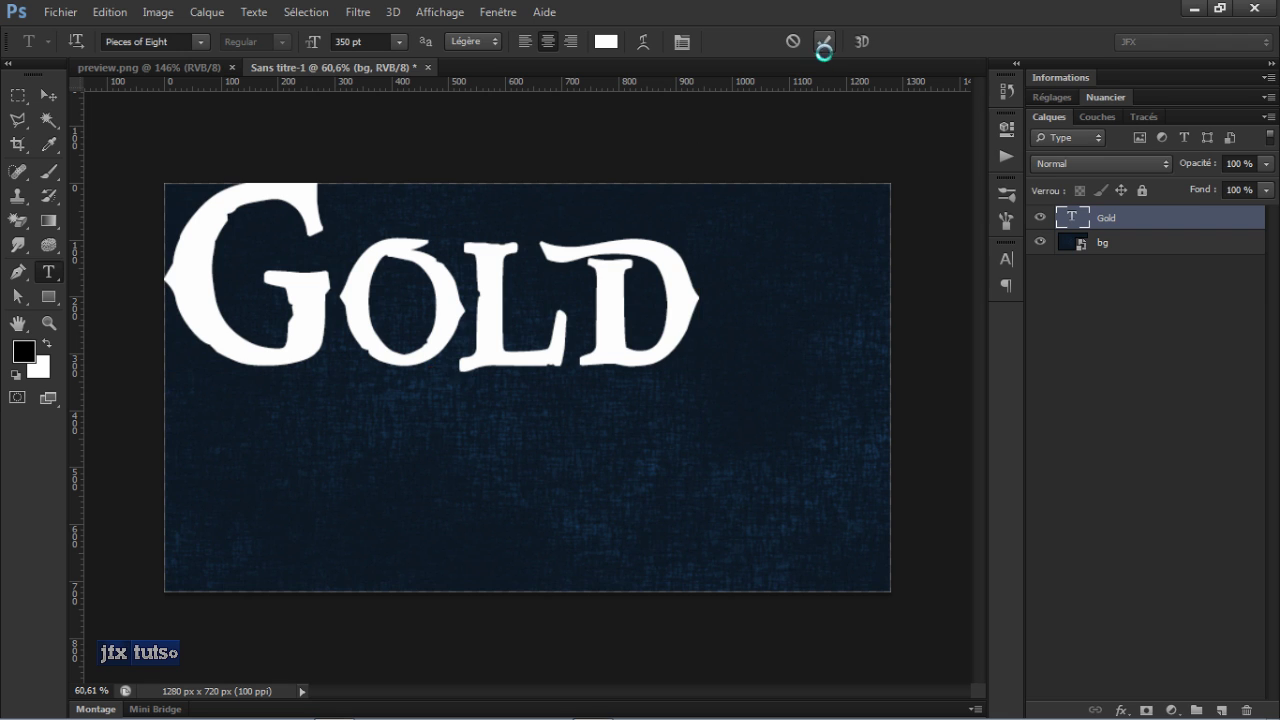
pyautogui.press('v')
pyautogui.moveTo(474, 305); pyautogui.dragTo(592, 385)
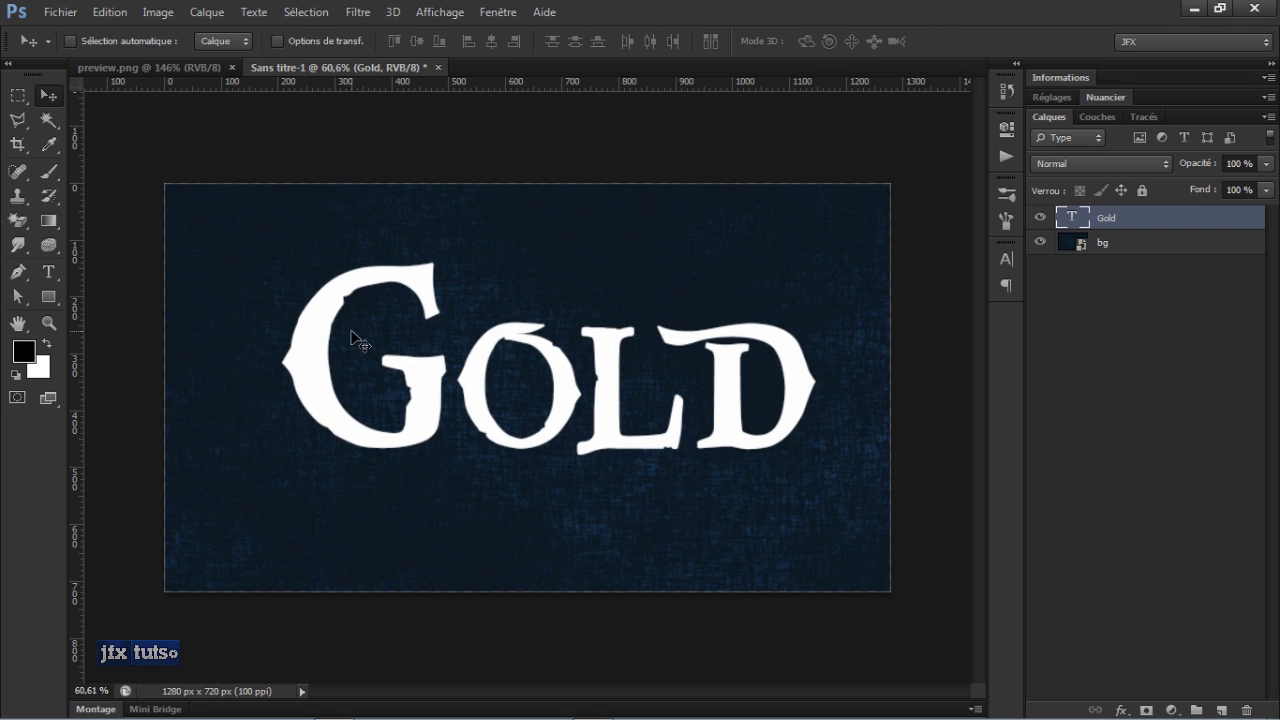
# Step: Set the font size of the letter G in the Gold text to 280 pt and commit the edit
pyautogui.doubleClick(1073, 219)
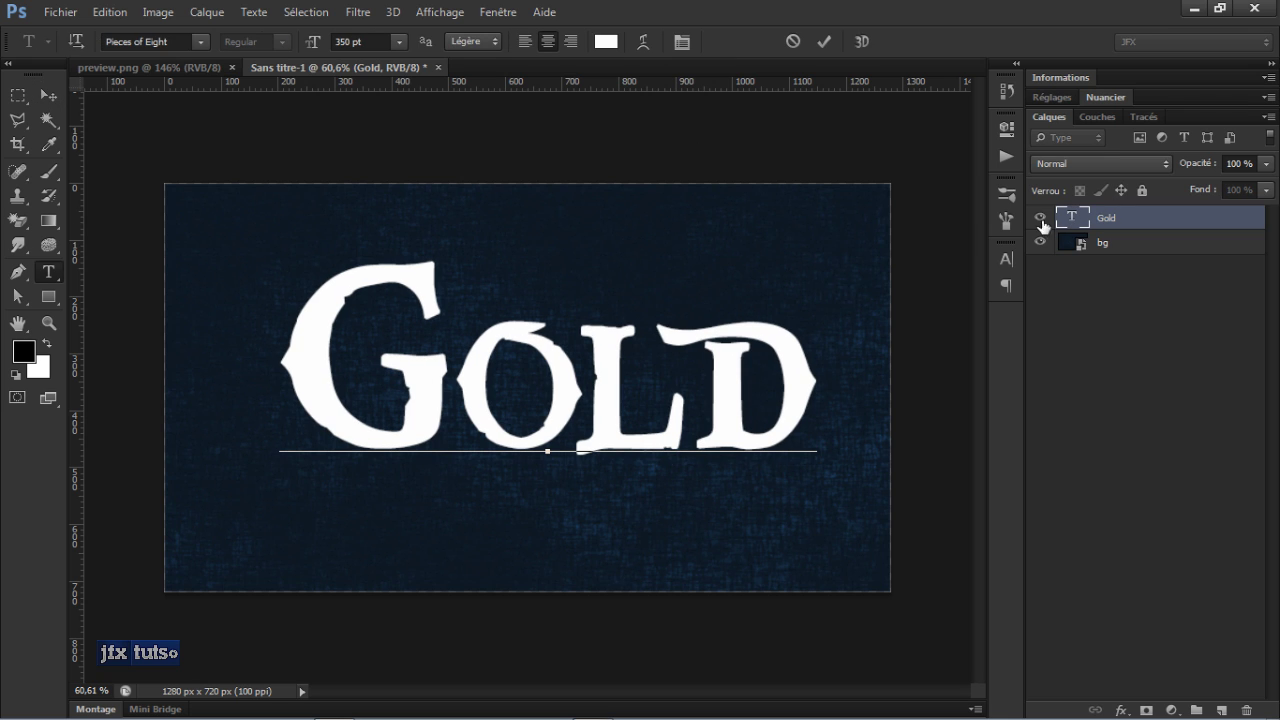
pyautogui.moveTo(452, 375); pyautogui.dragTo(314, 371)
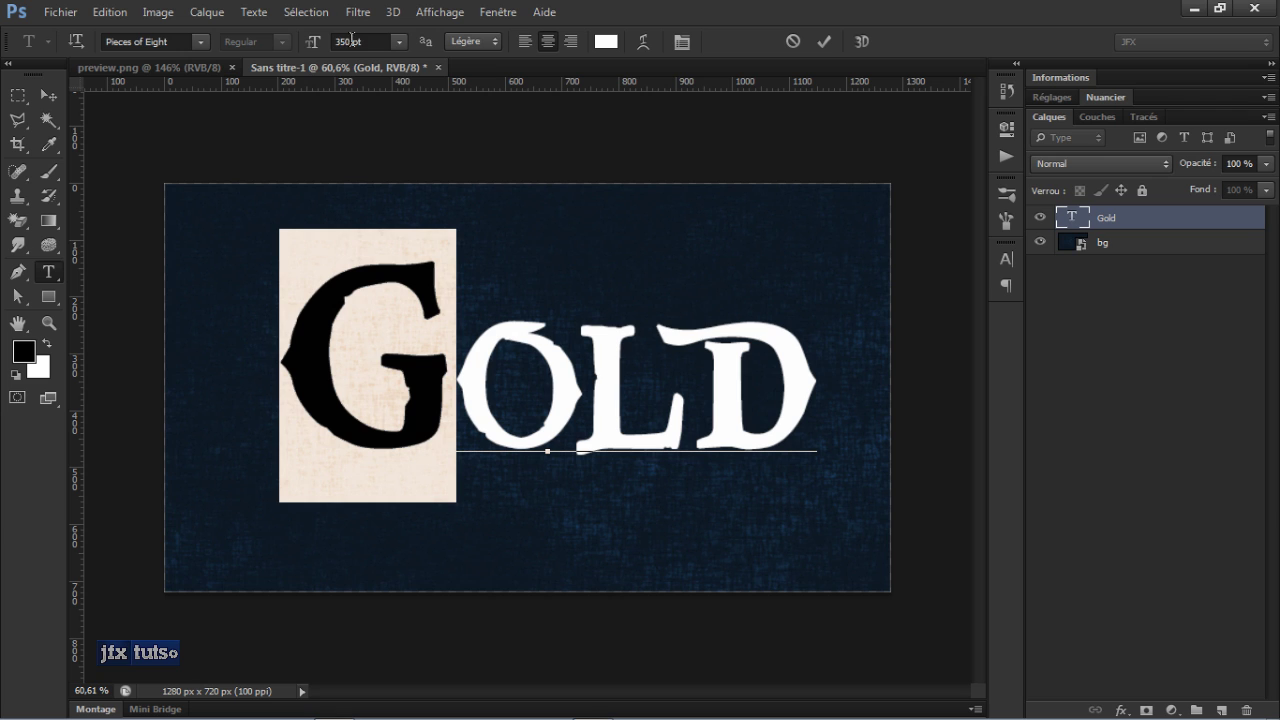
pyautogui.doubleClick(351, 40)
pyautogui.write('228')
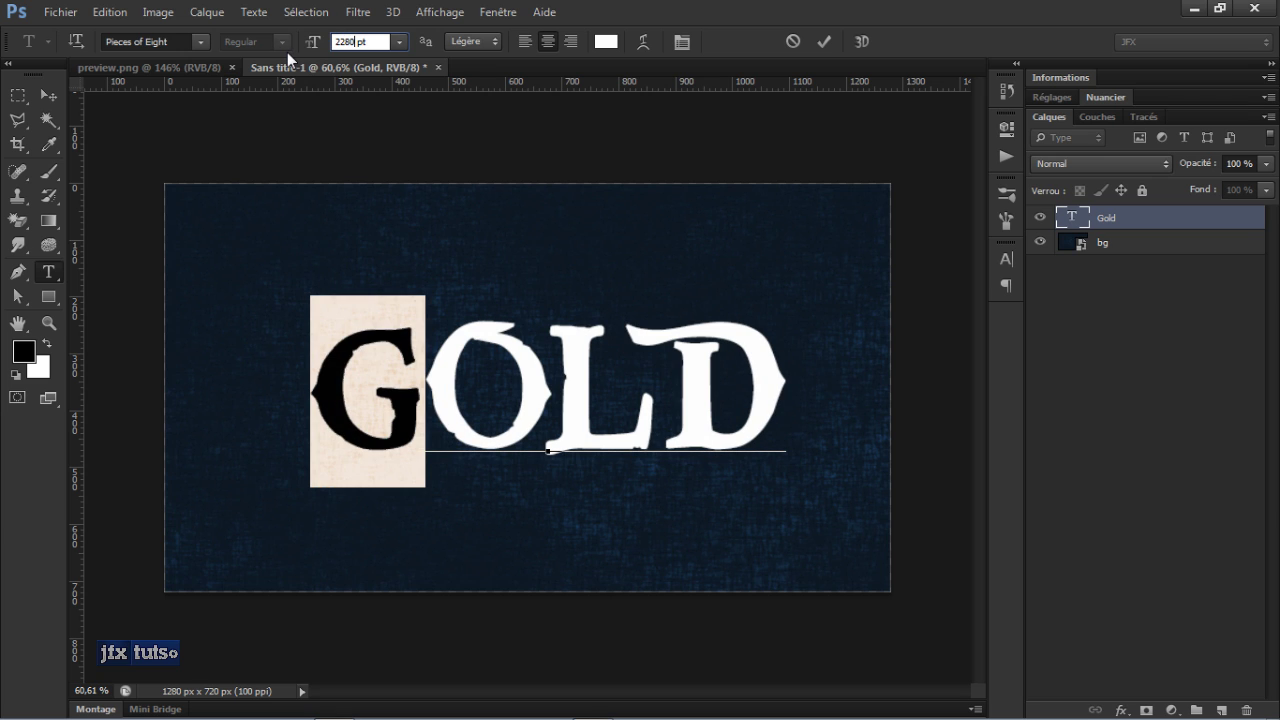
pyautogui.press('BackSpace')
pyautogui.press('BackSpace')
pyautogui.press('BackSpace')
pyautogui.write('80')
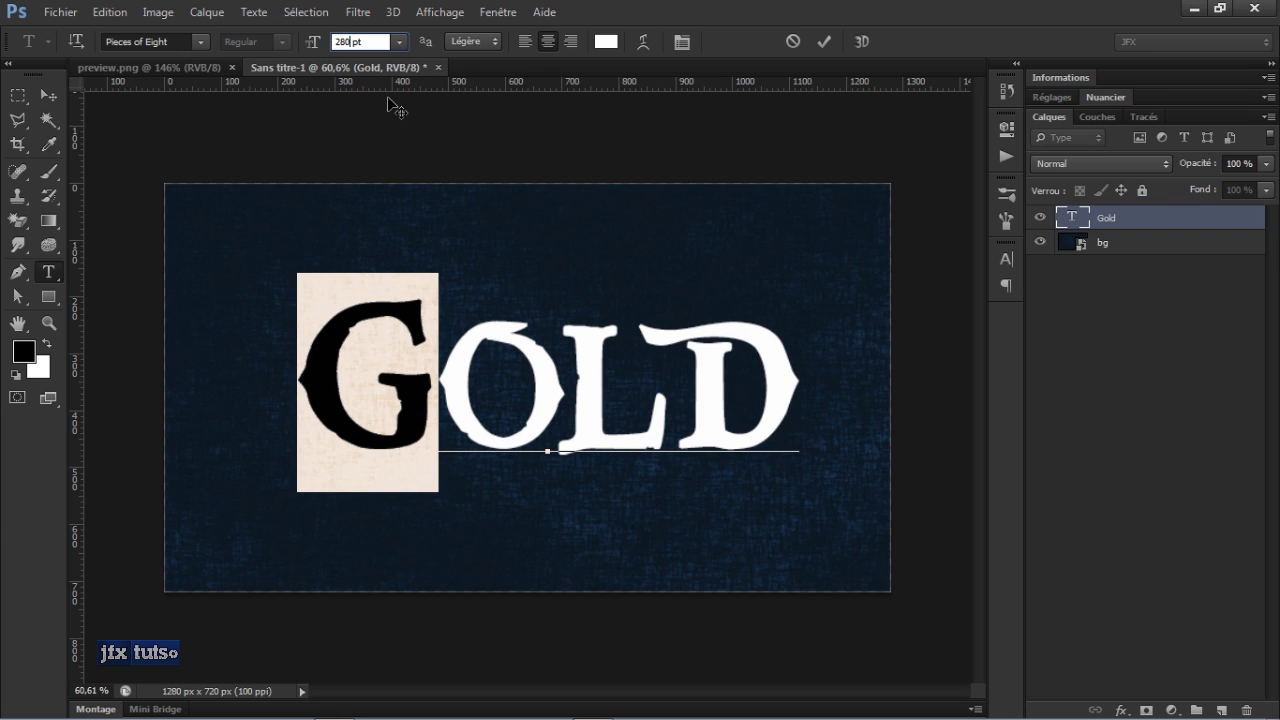
pyautogui.press('Return')
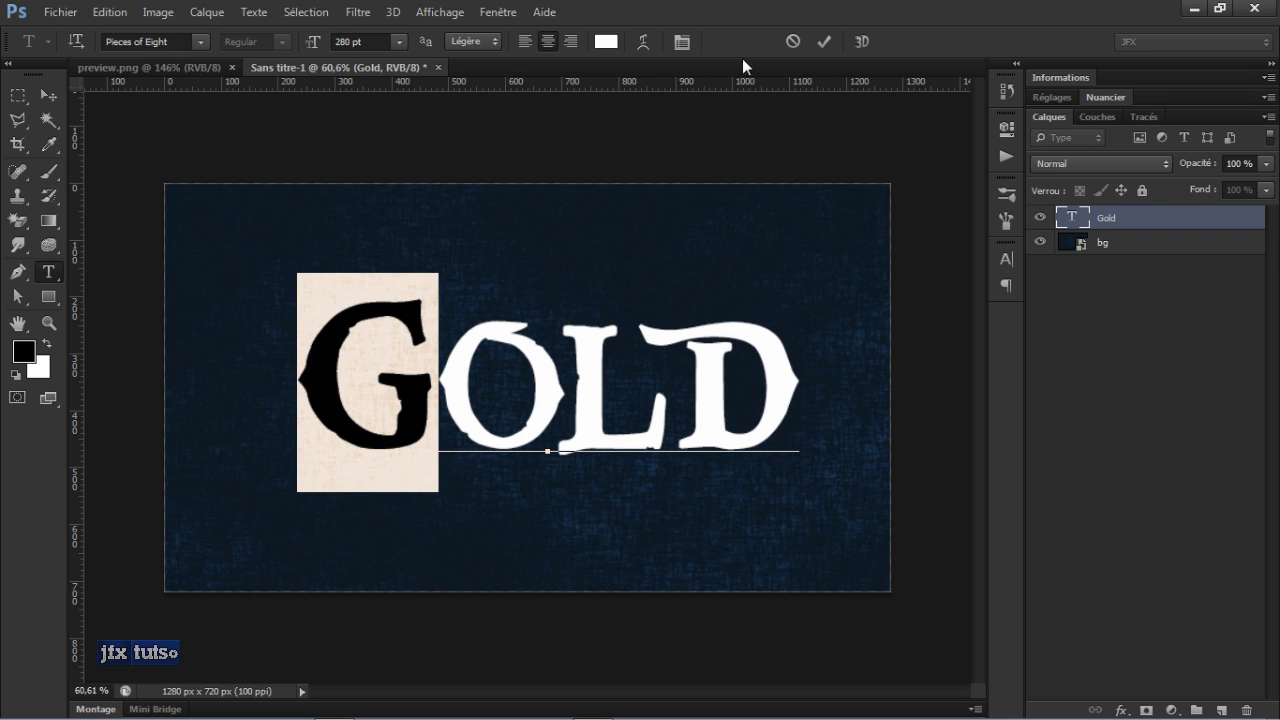
pyautogui.click(826, 43)
pyautogui.press('v')
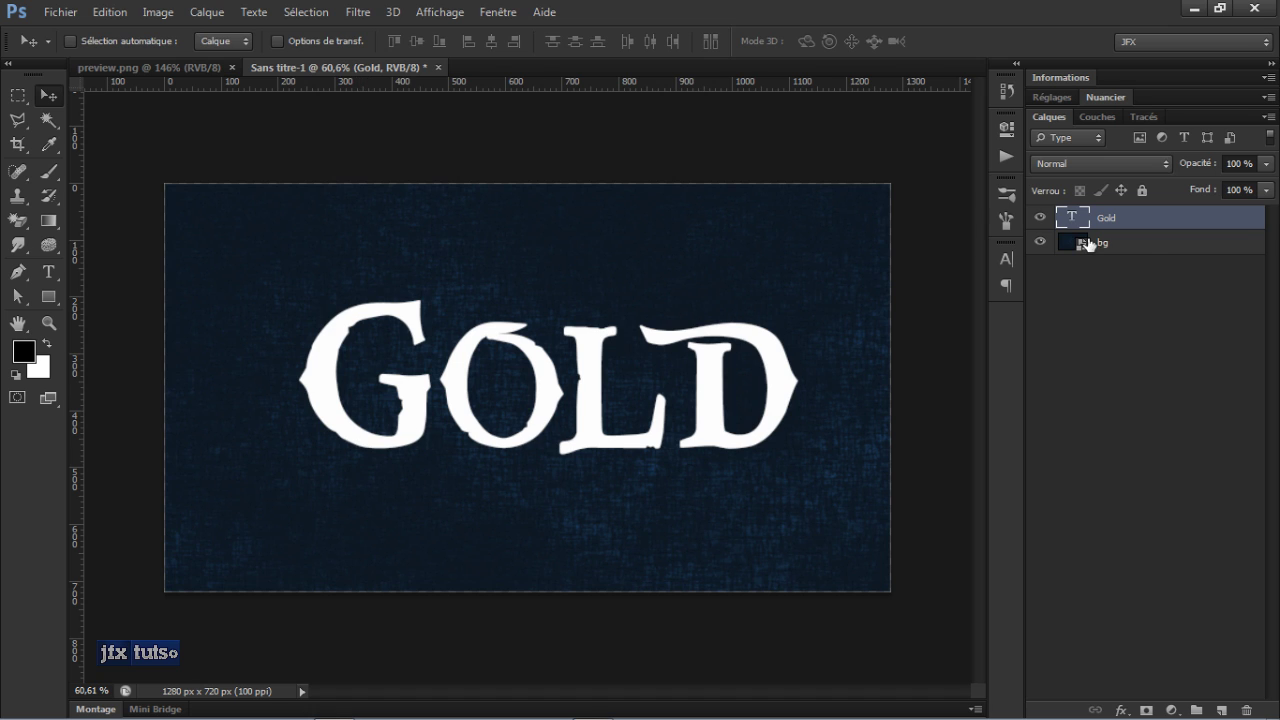
# Step: Align the Gold text and bg layers on their vertical and horizontal centres
pyautogui.keyDown('shift'); pyautogui.click(1140, 246); pyautogui.keyUp('shift')
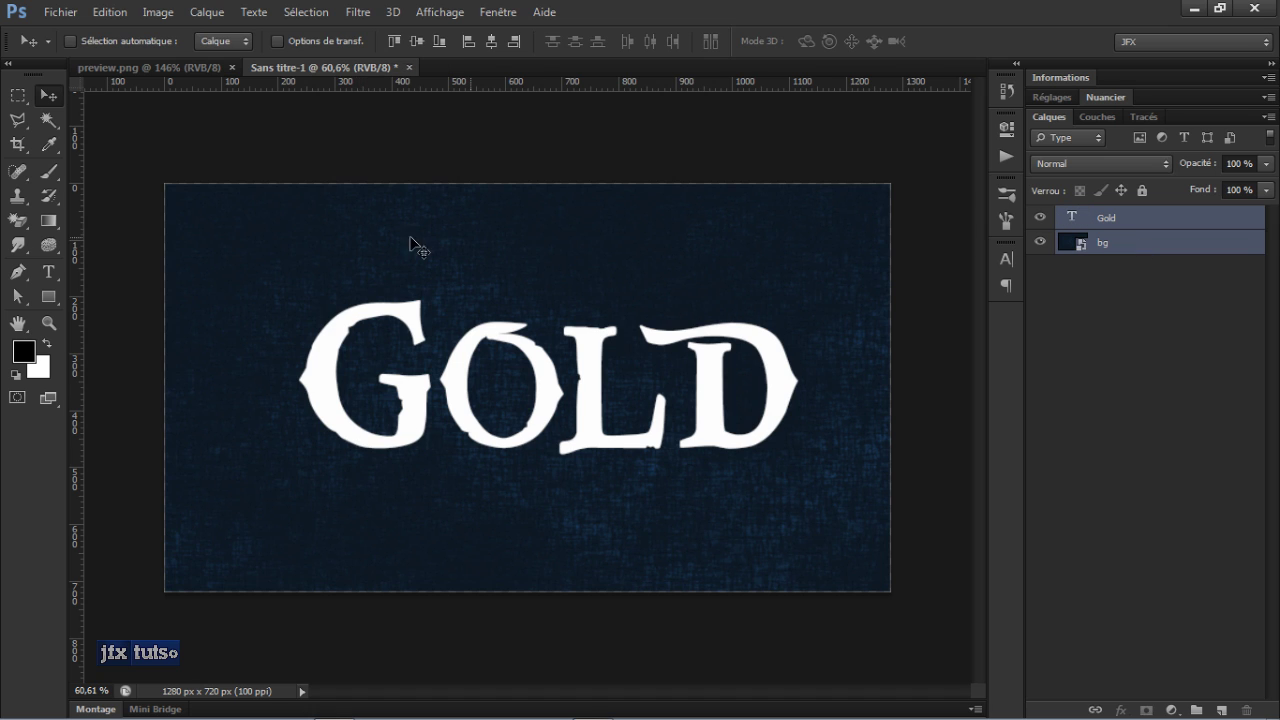
pyautogui.click(415, 42)
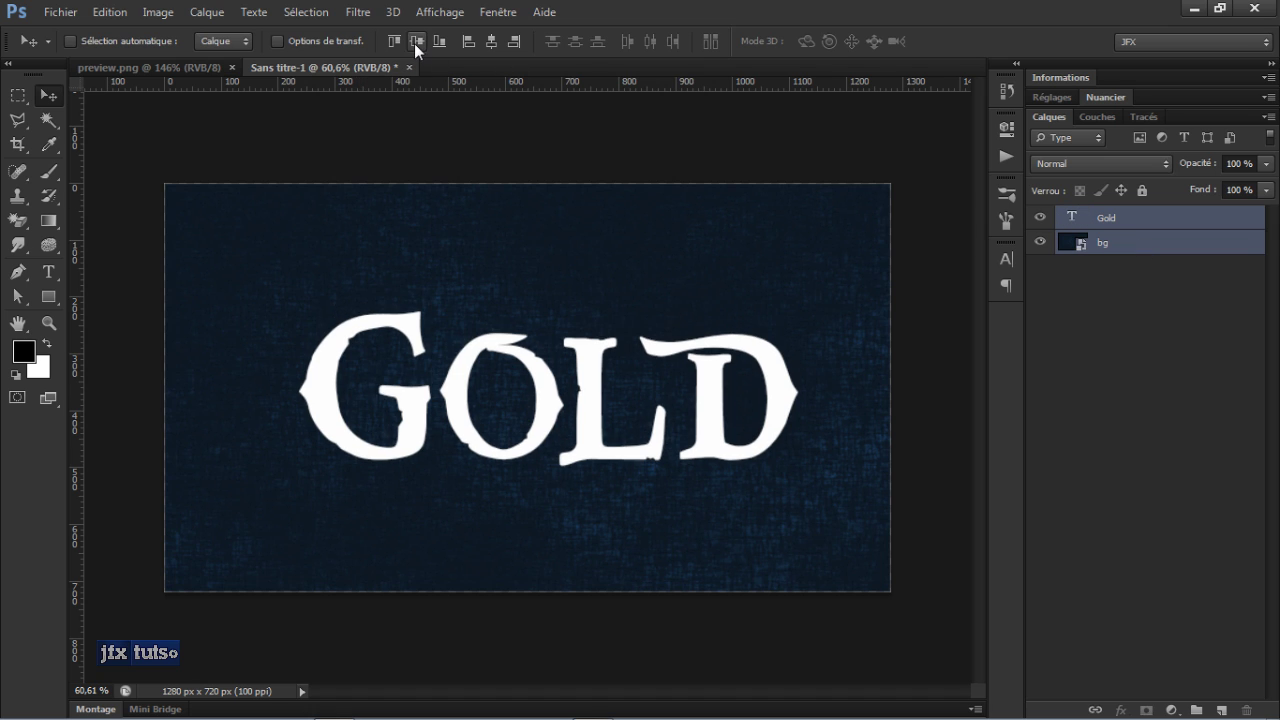
pyautogui.click(490, 43)
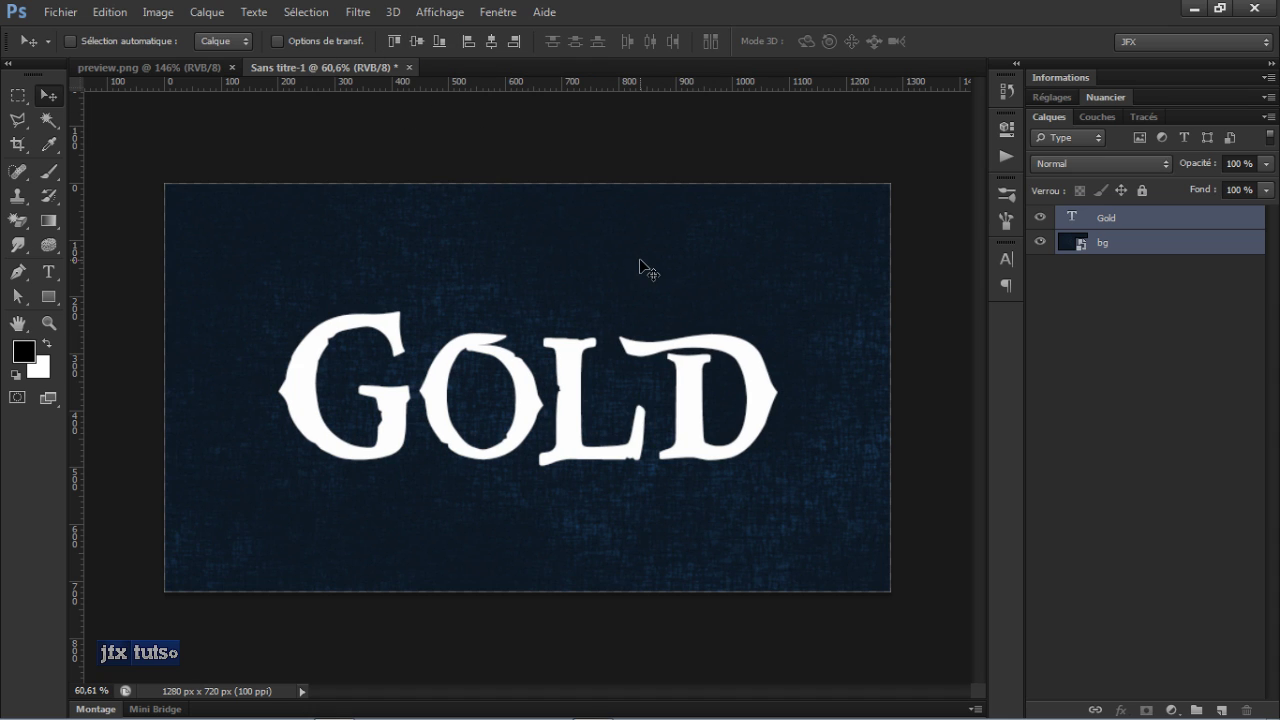
# Step: Apply the scratched gold style preset to the Gold text layer and look over the saved styles
pyautogui.click(1126, 230)
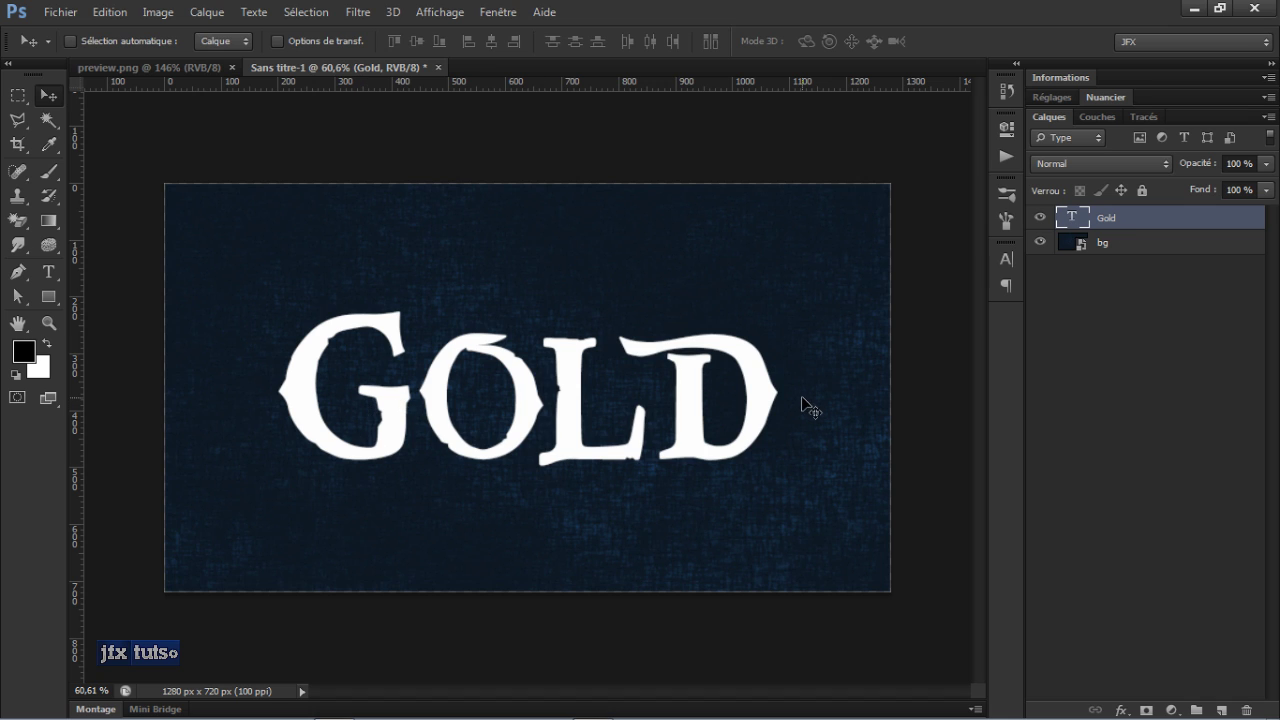
pyautogui.scroll(2, 523, 423)
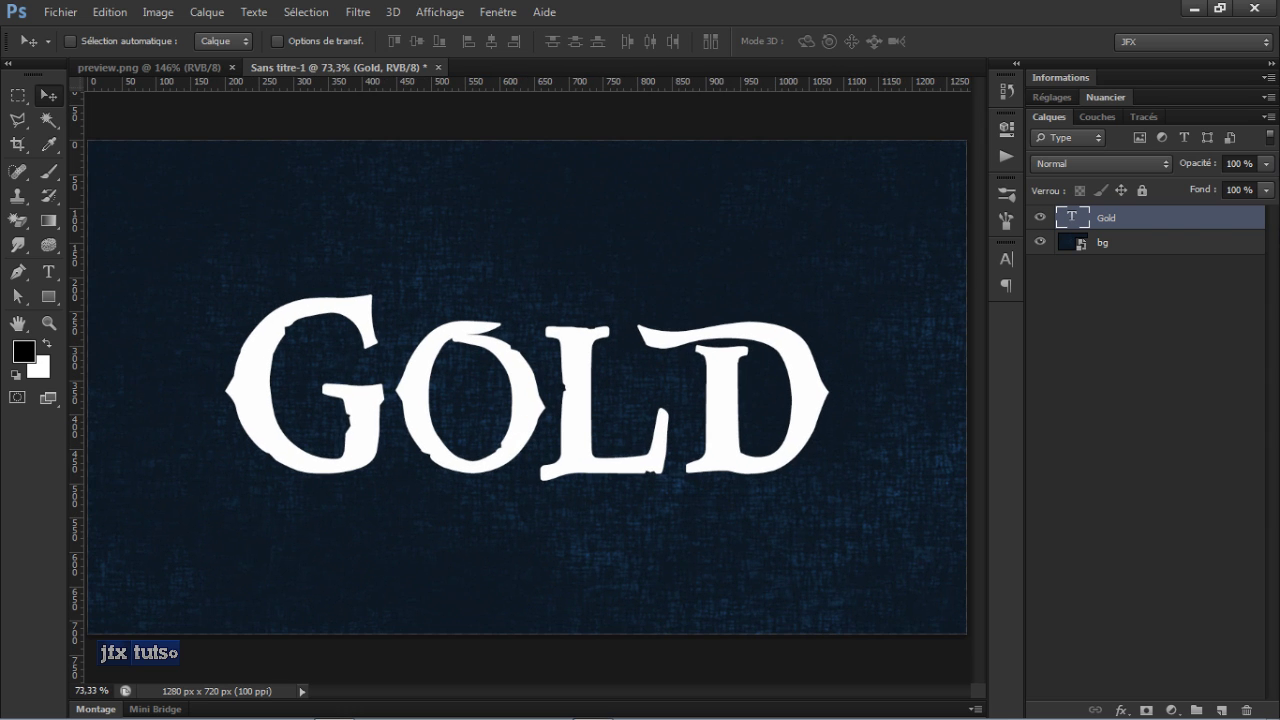
pyautogui.doubleClick(1163, 221)
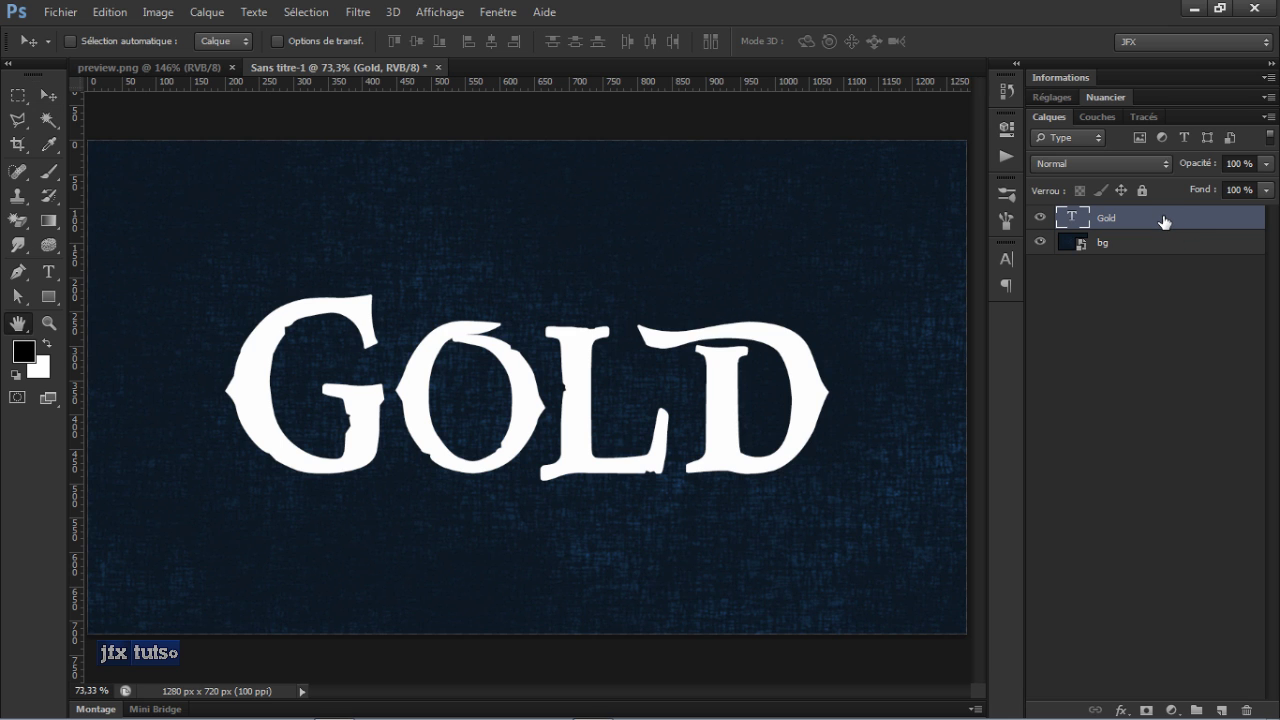
pyautogui.moveTo(849, 270); pyautogui.dragTo(841, 177)
pyautogui.click(623, 201)
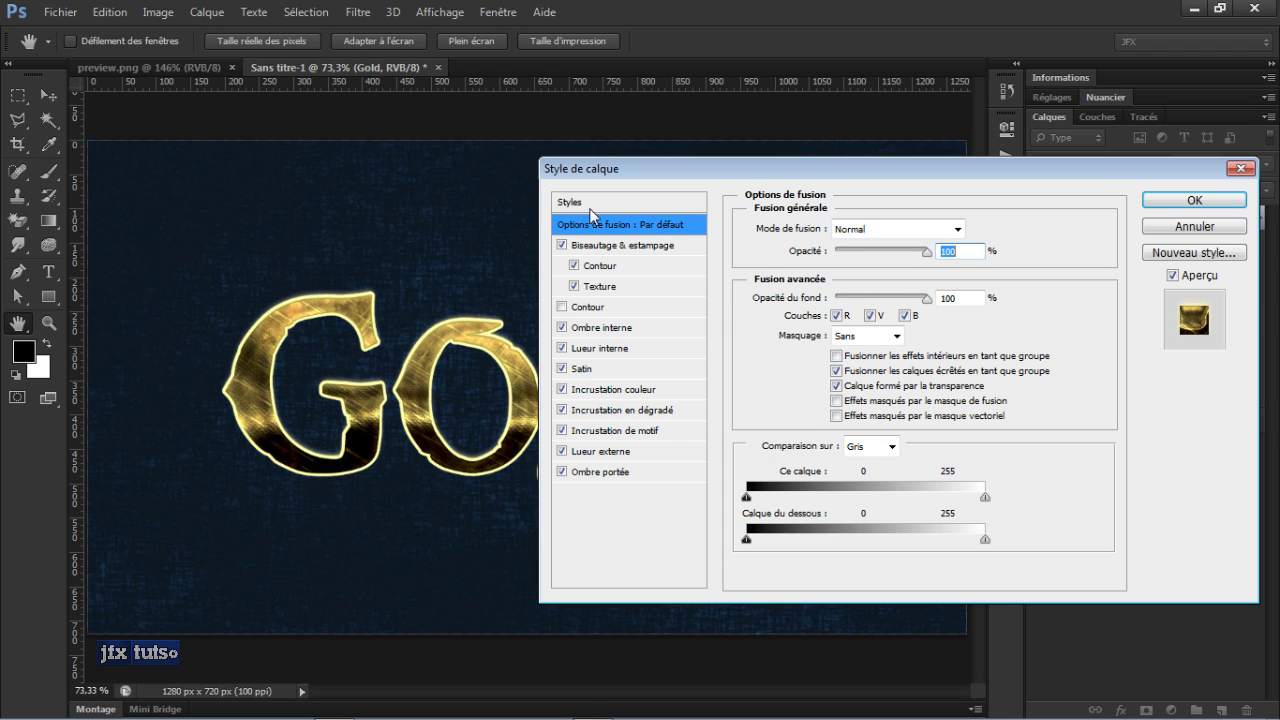
pyautogui.click(594, 203)
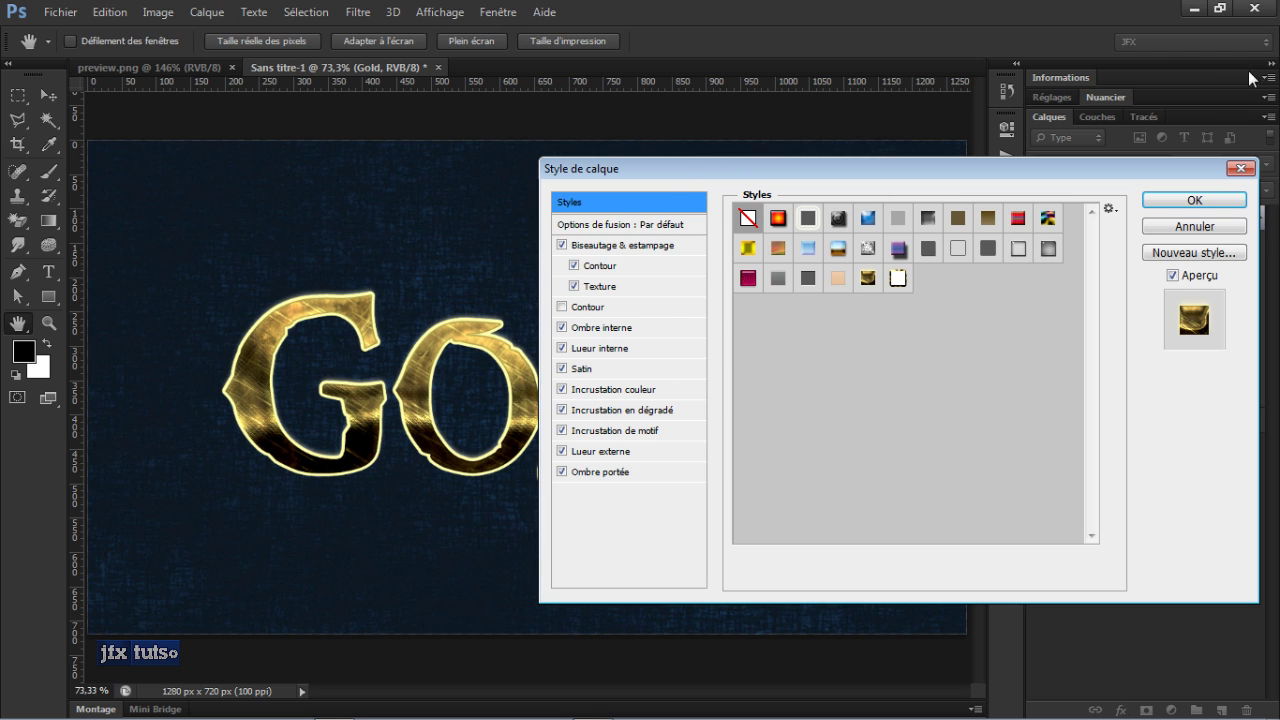
pyautogui.click(1216, 226)
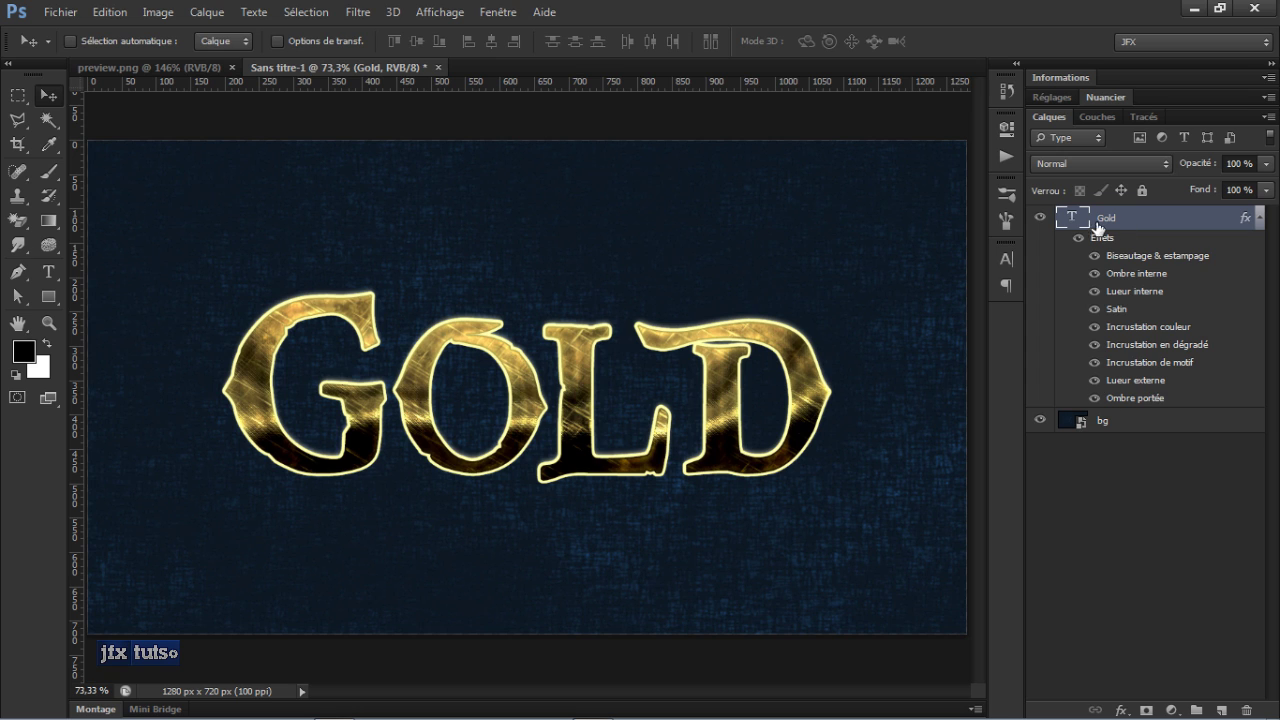
# Step: Hide every effect of the Gold text layer except the drop shadow and open the drop shadow's settings
pyautogui.moveTo(1094, 256); pyautogui.dragTo(1098, 395)
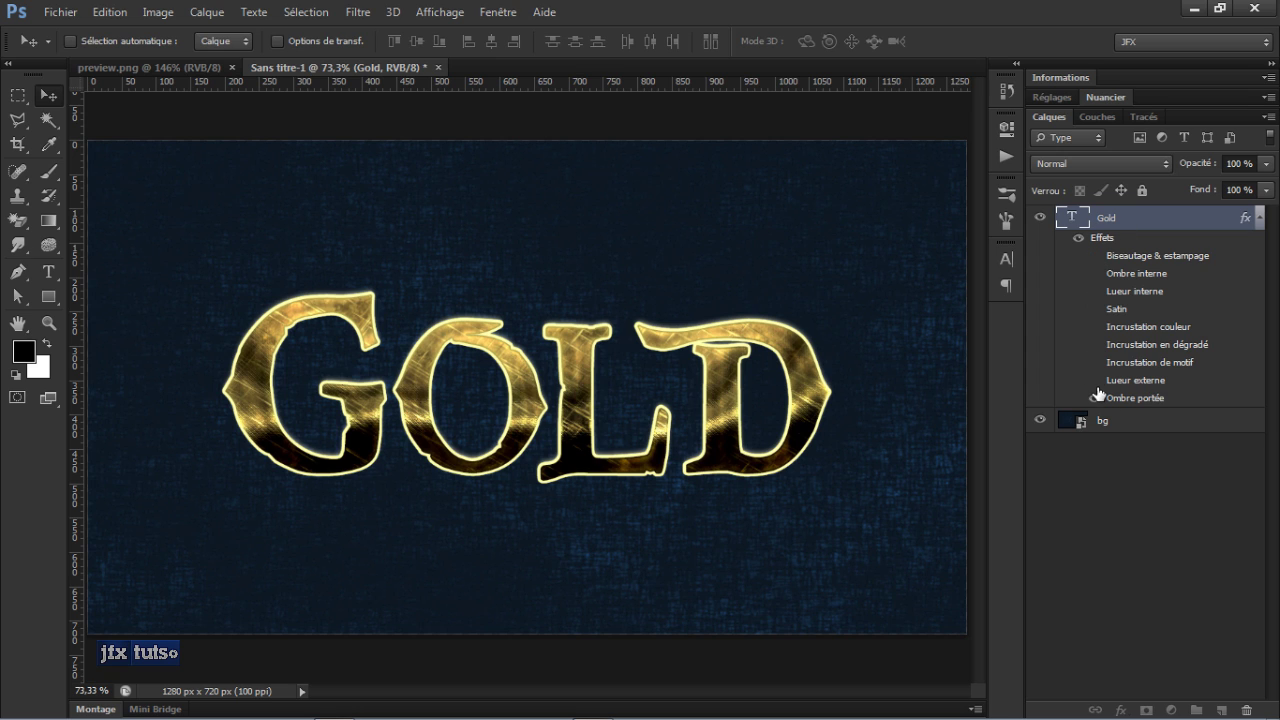
pyautogui.doubleClick(1139, 399)
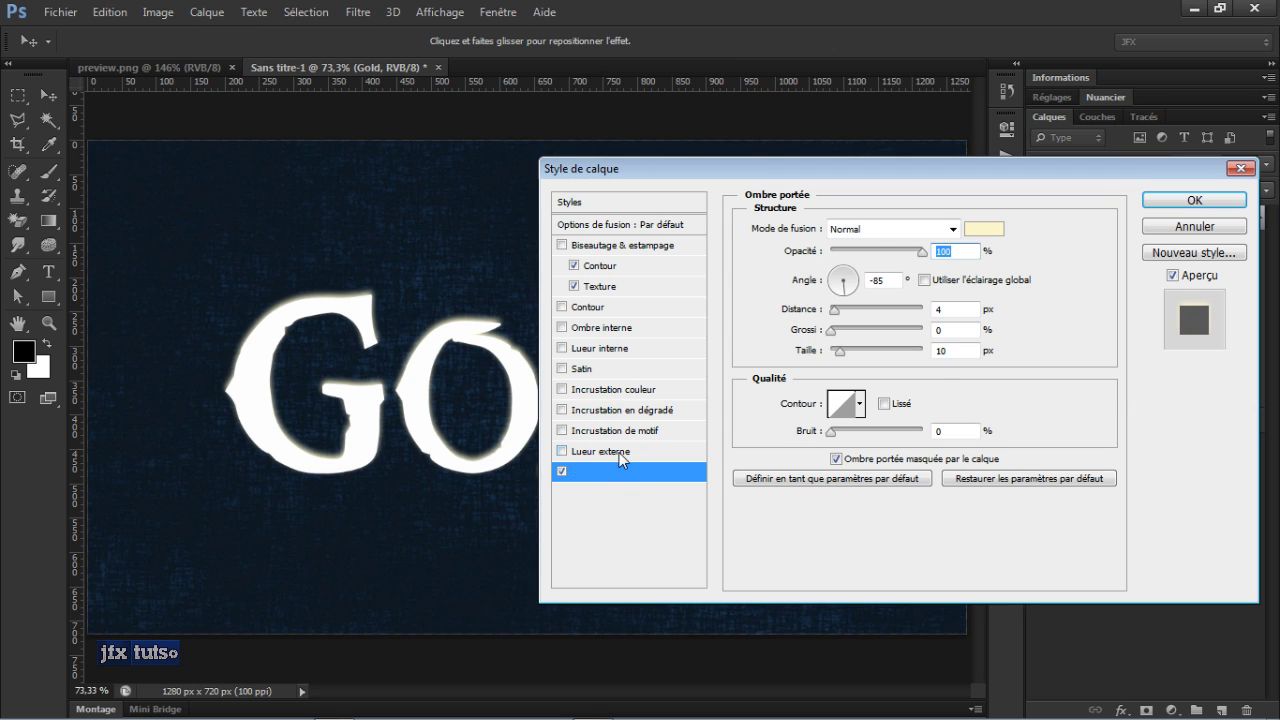
# Step: Examine the drop shadow's colour, angle, size and contour presets without altering them
pyautogui.click(984, 229)
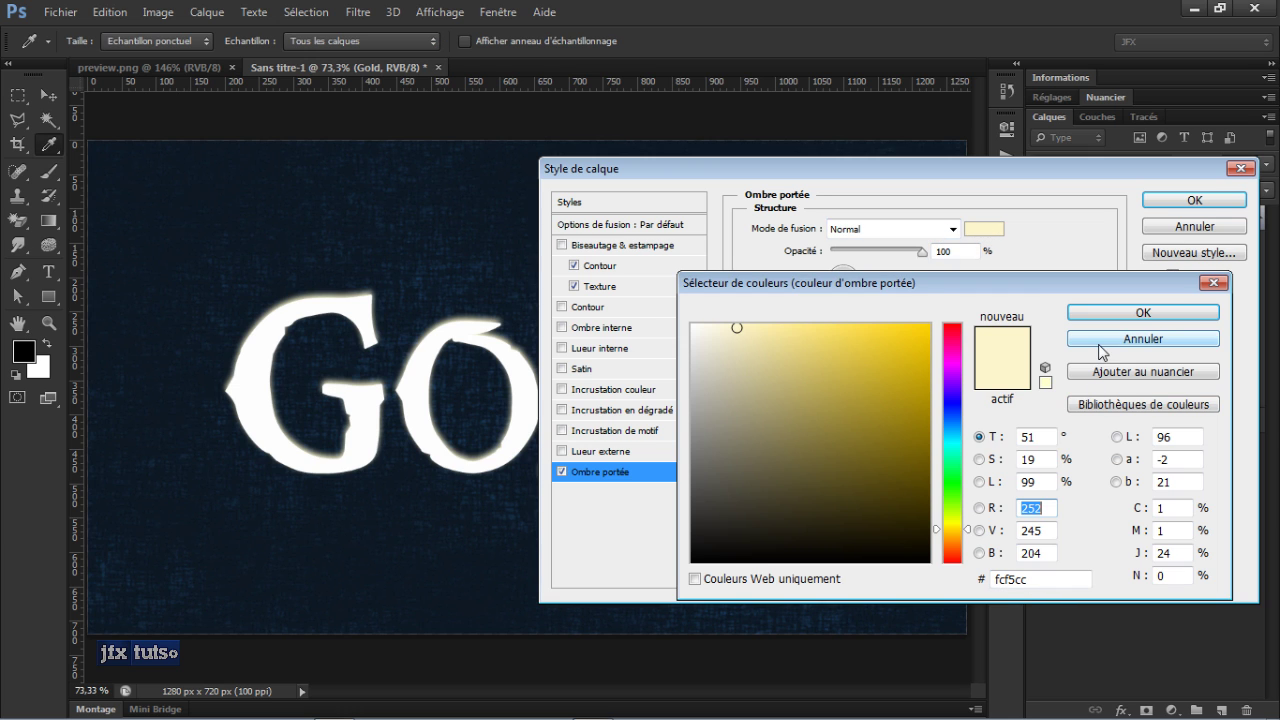
pyautogui.click(1112, 316)
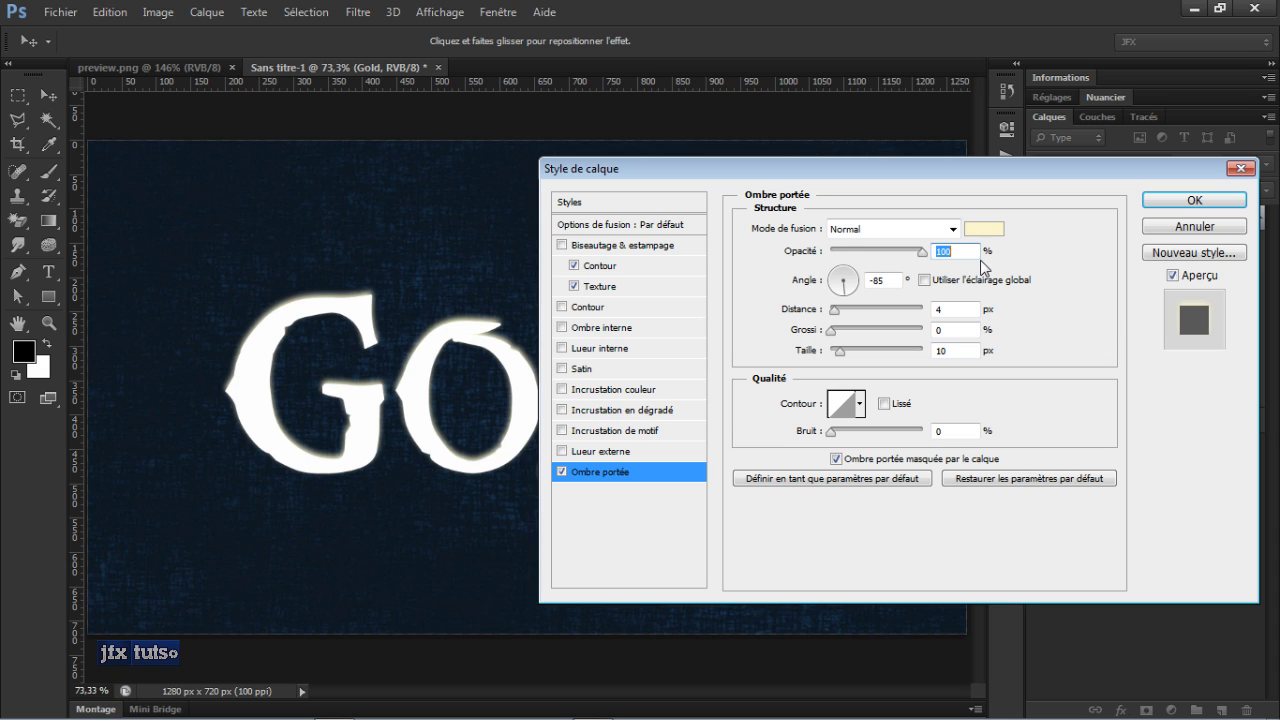
pyautogui.click(876, 281)
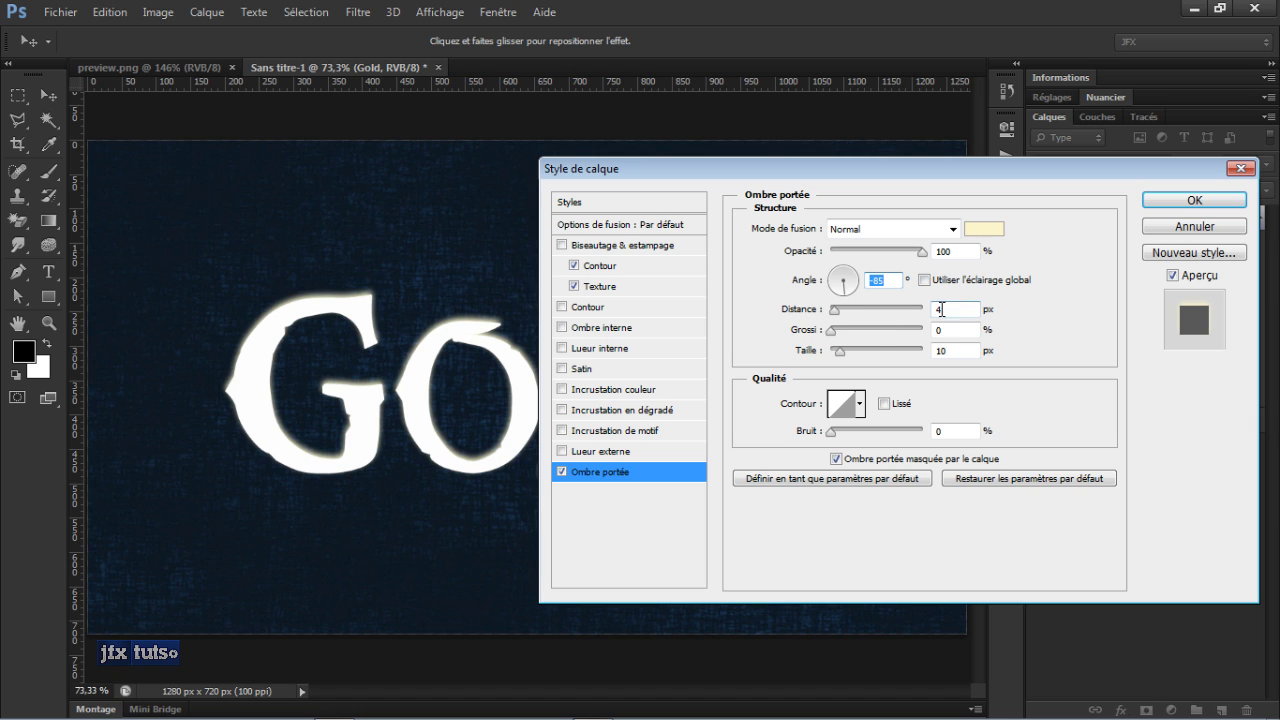
pyautogui.click(957, 352)
pyautogui.click(861, 406)
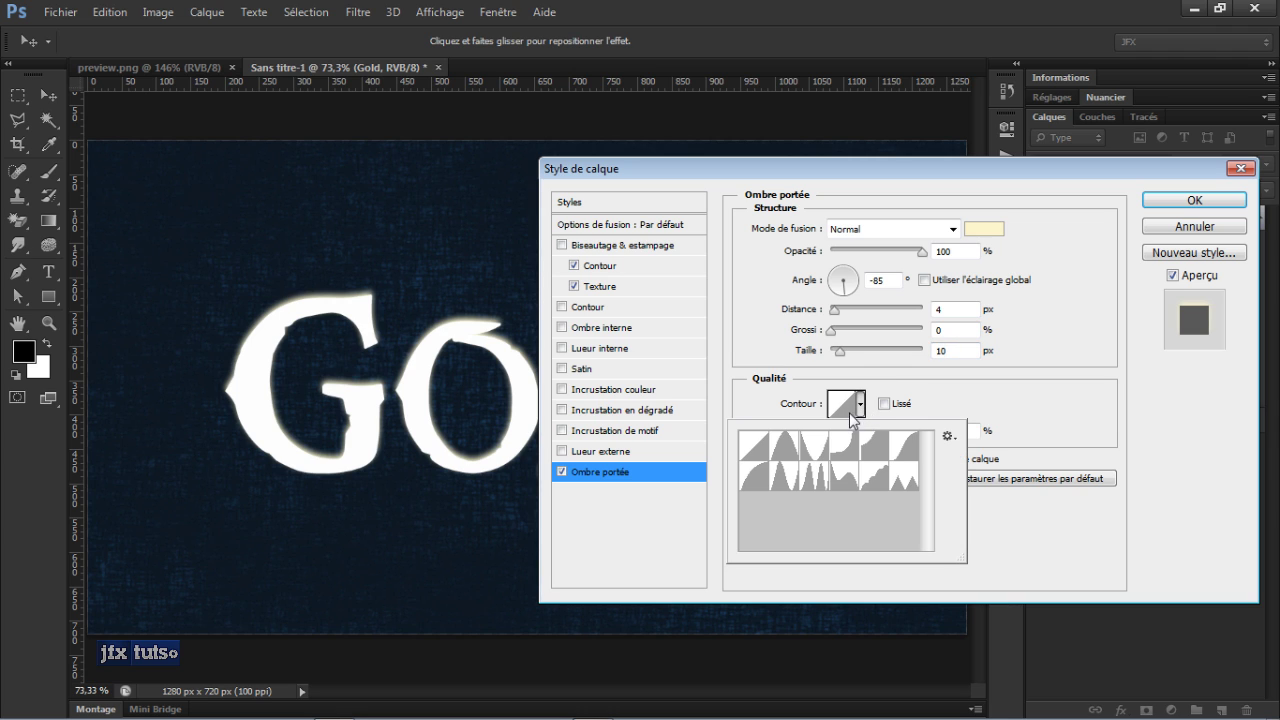
pyautogui.click(764, 400)
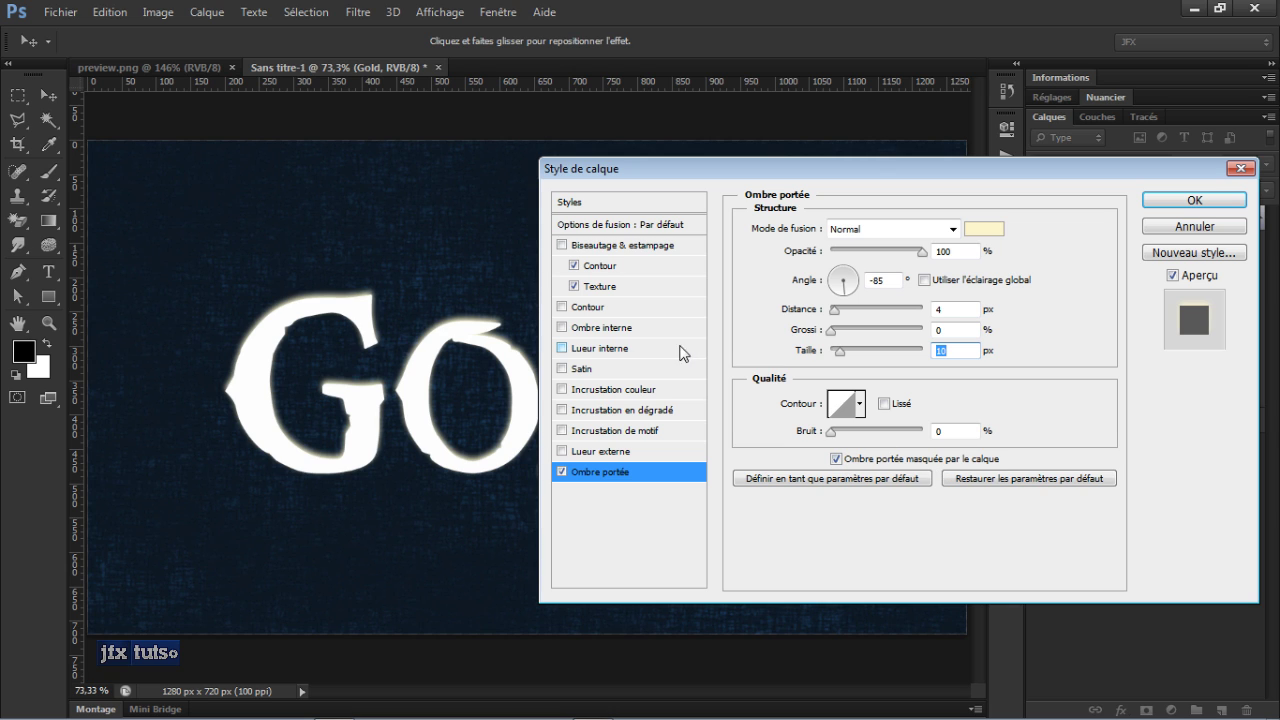
# Step: Turn the outer glow of the Gold text back on and check its noise, colour and size settings
pyautogui.click(590, 454)
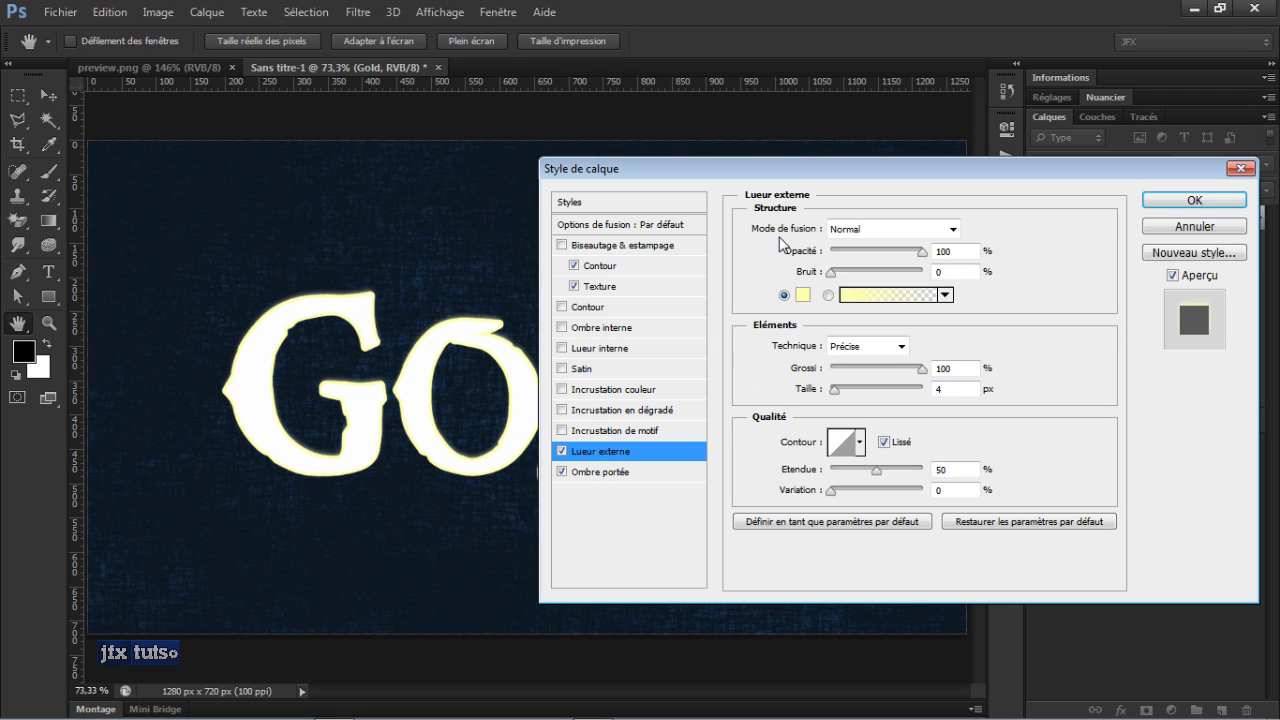
pyautogui.click(945, 271)
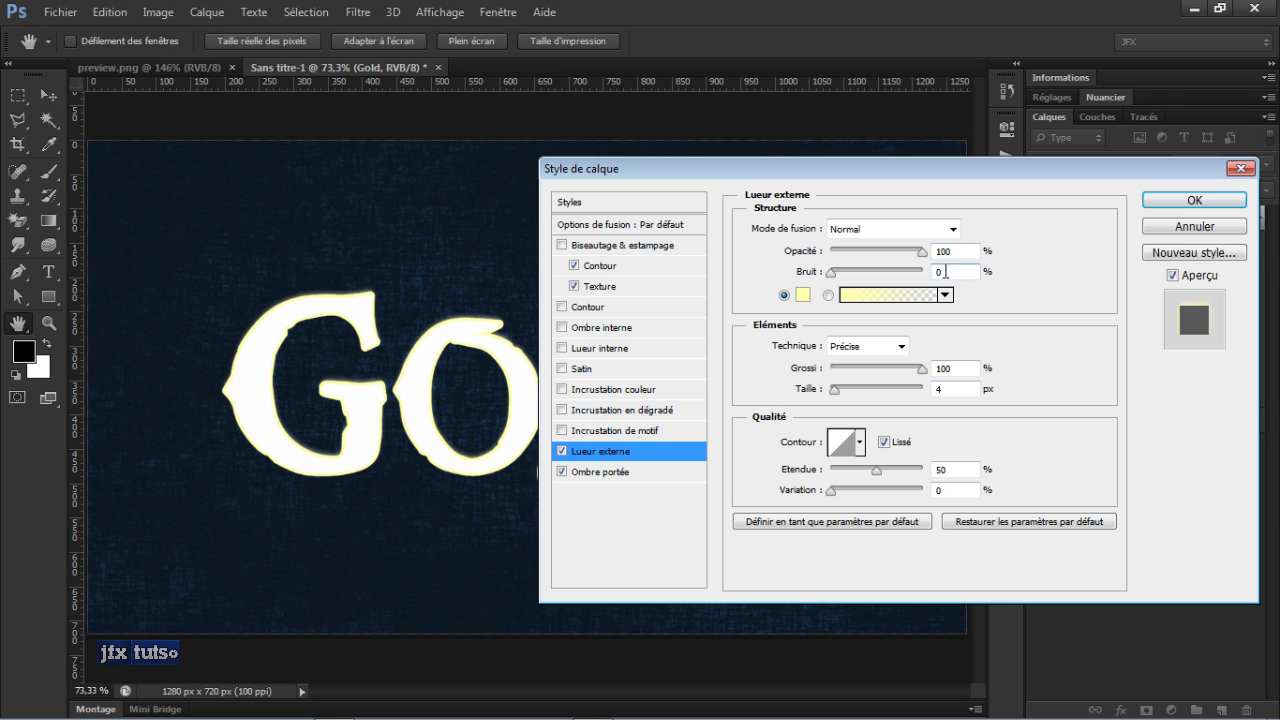
pyautogui.click(802, 295)
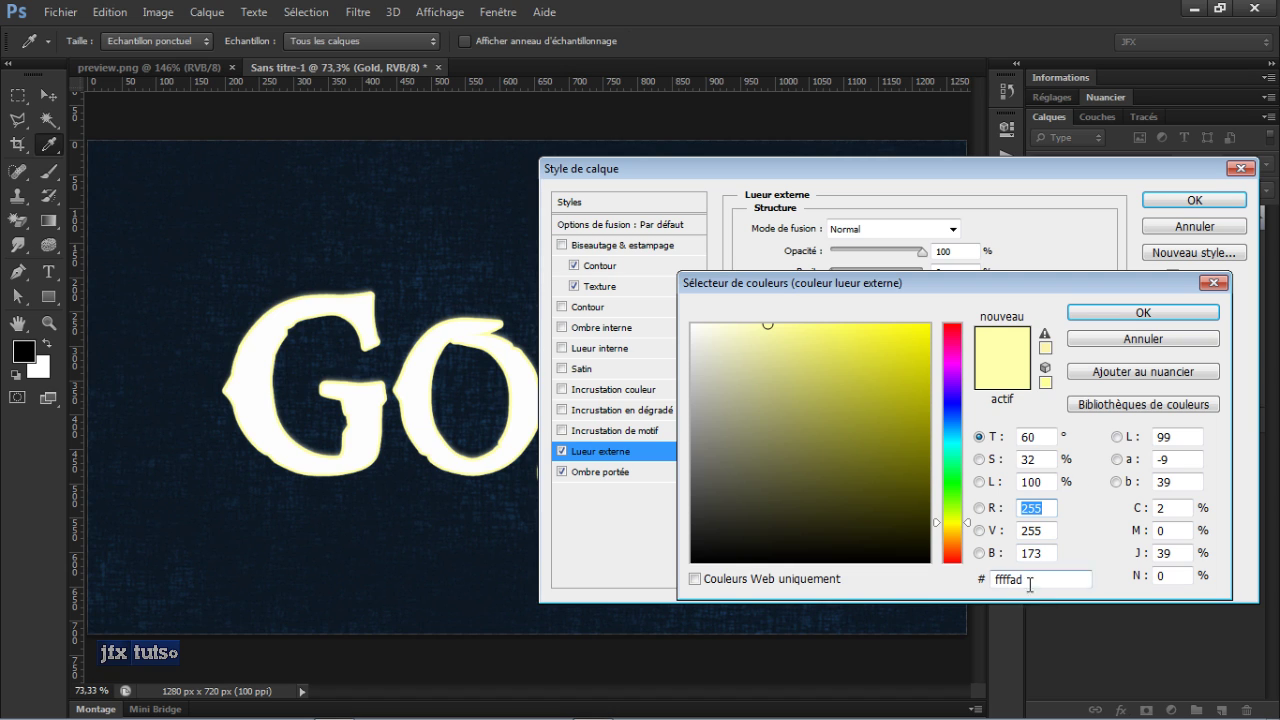
pyautogui.press('Return')
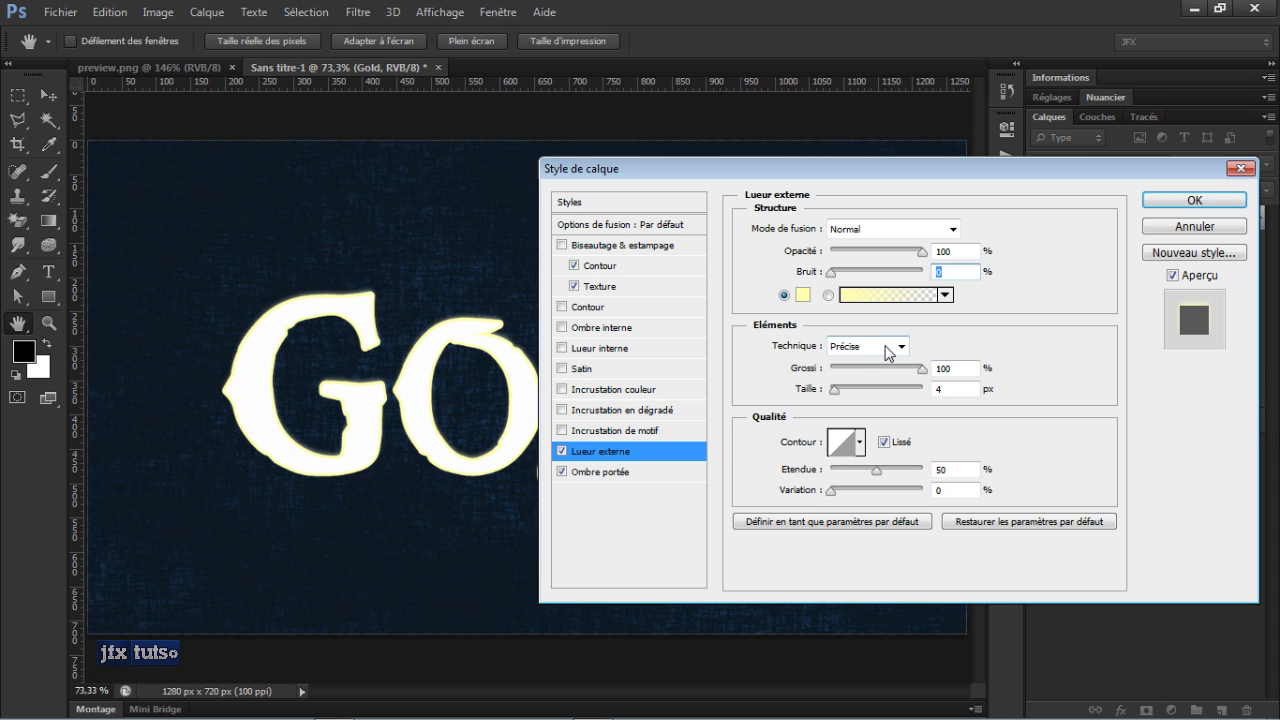
pyautogui.click(950, 389)
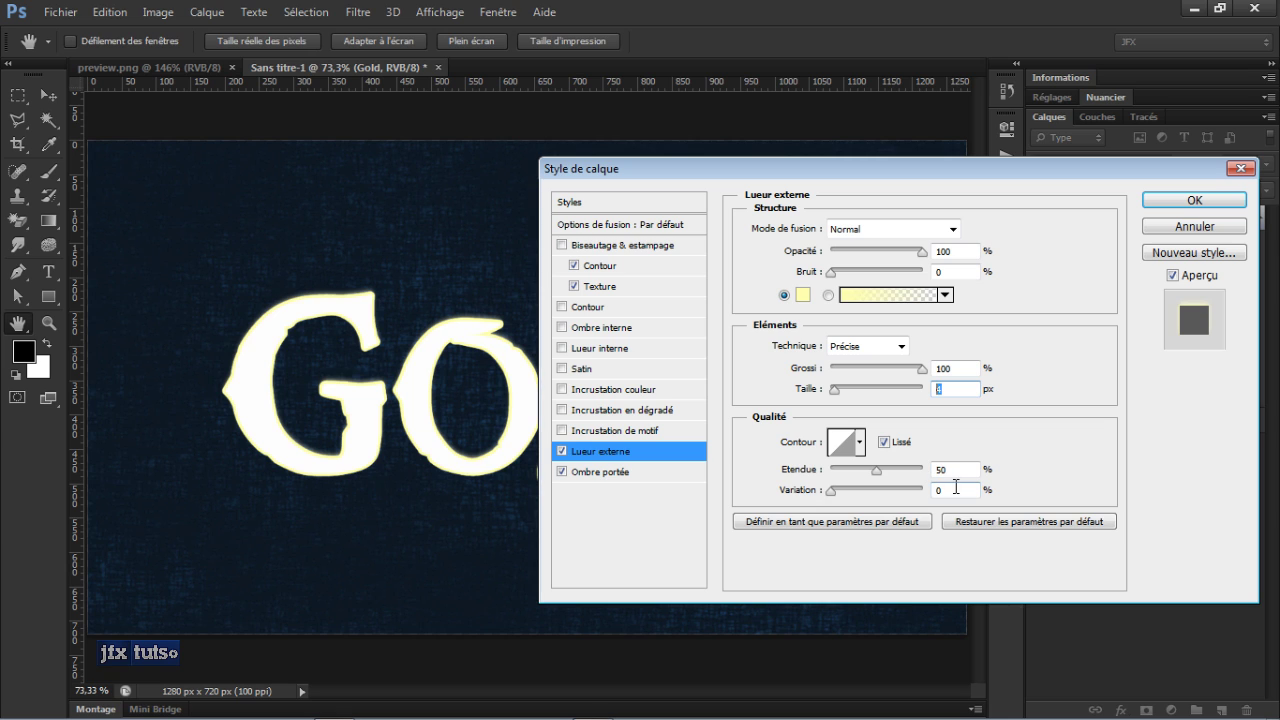
# Step: Turn the pattern overlay of the Gold text back on and display its settings
pyautogui.click(562, 431)
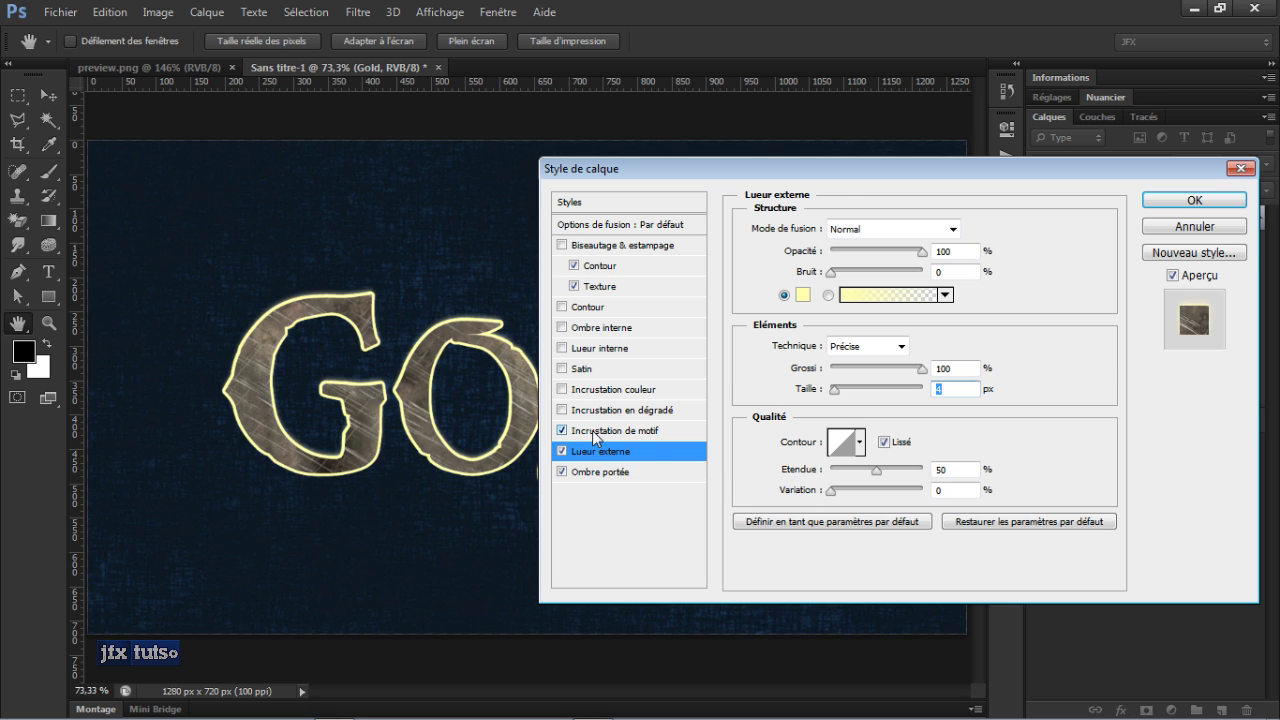
pyautogui.click(594, 432)
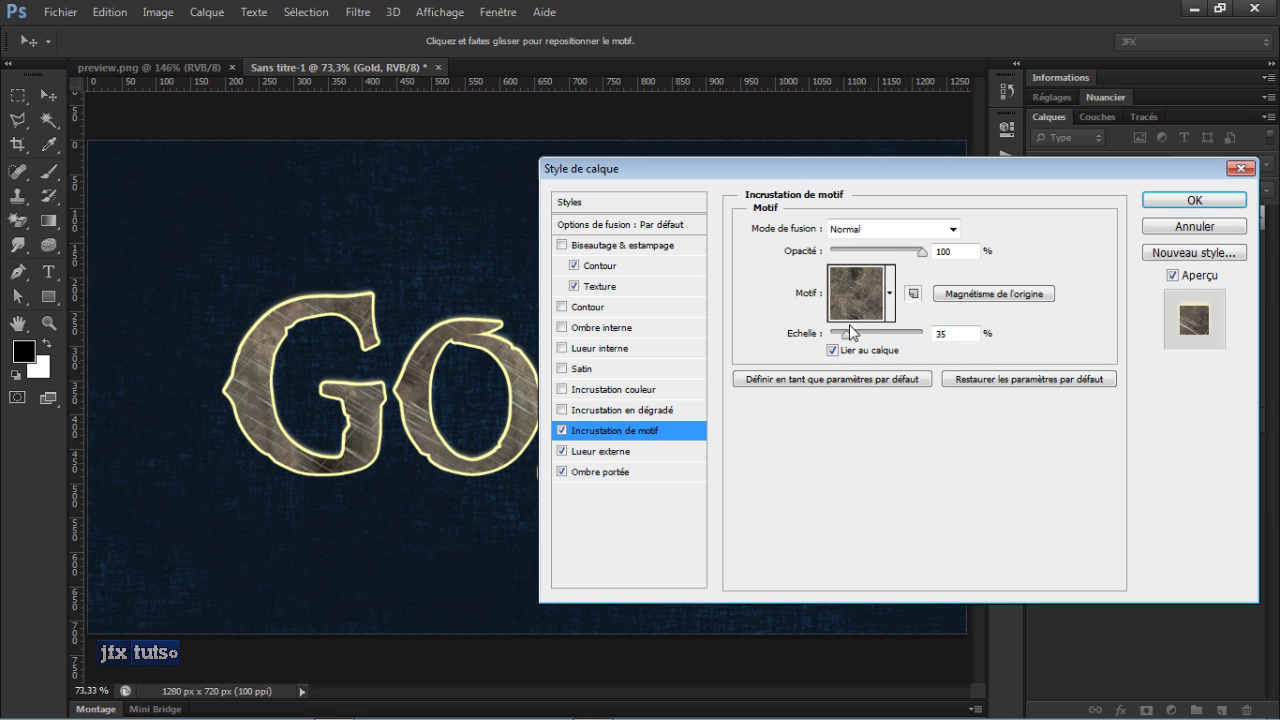
# Step: Try to load the stripes pattern set into the pattern overlay's pattern library
pyautogui.click(890, 291)
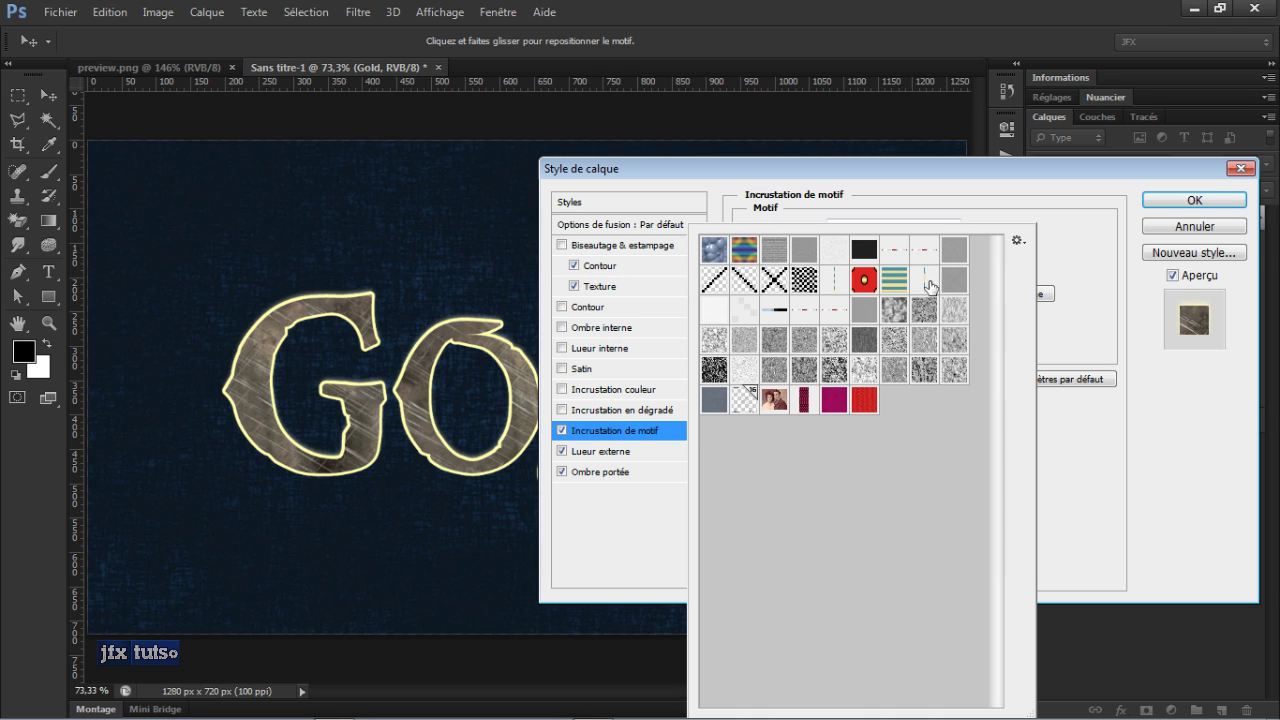
pyautogui.click(1017, 242)
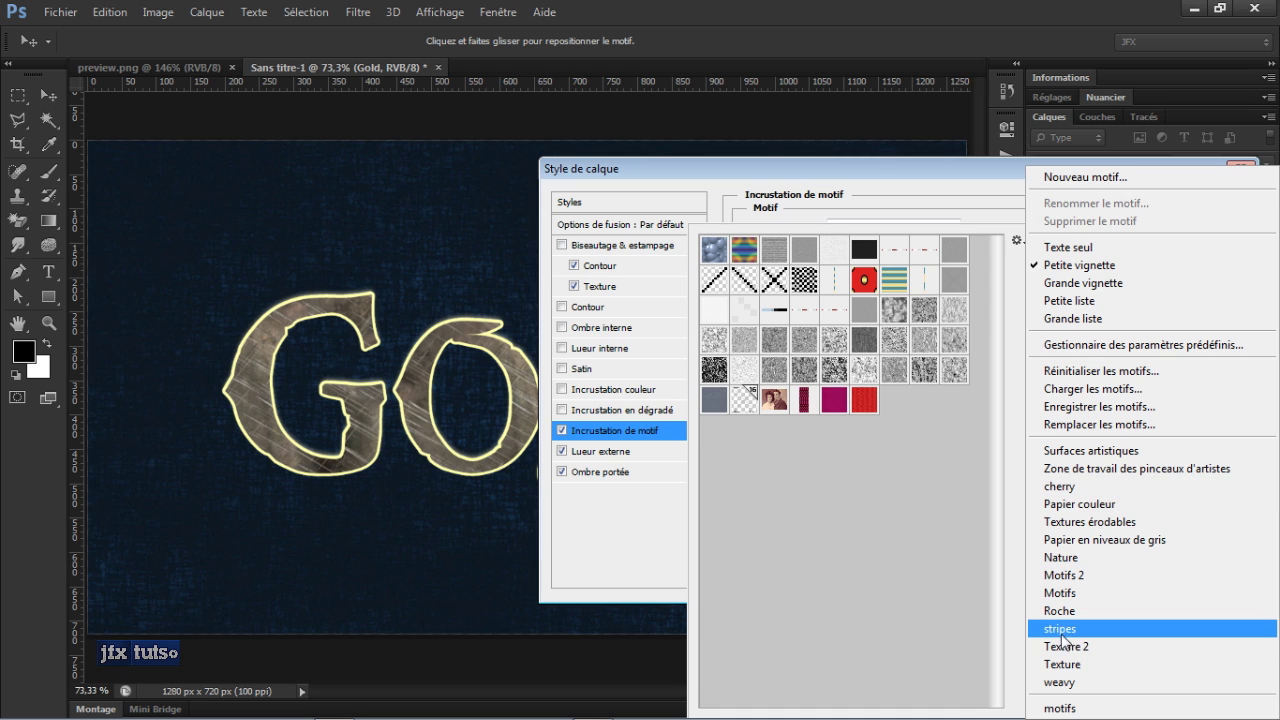
pyautogui.click(968, 492)
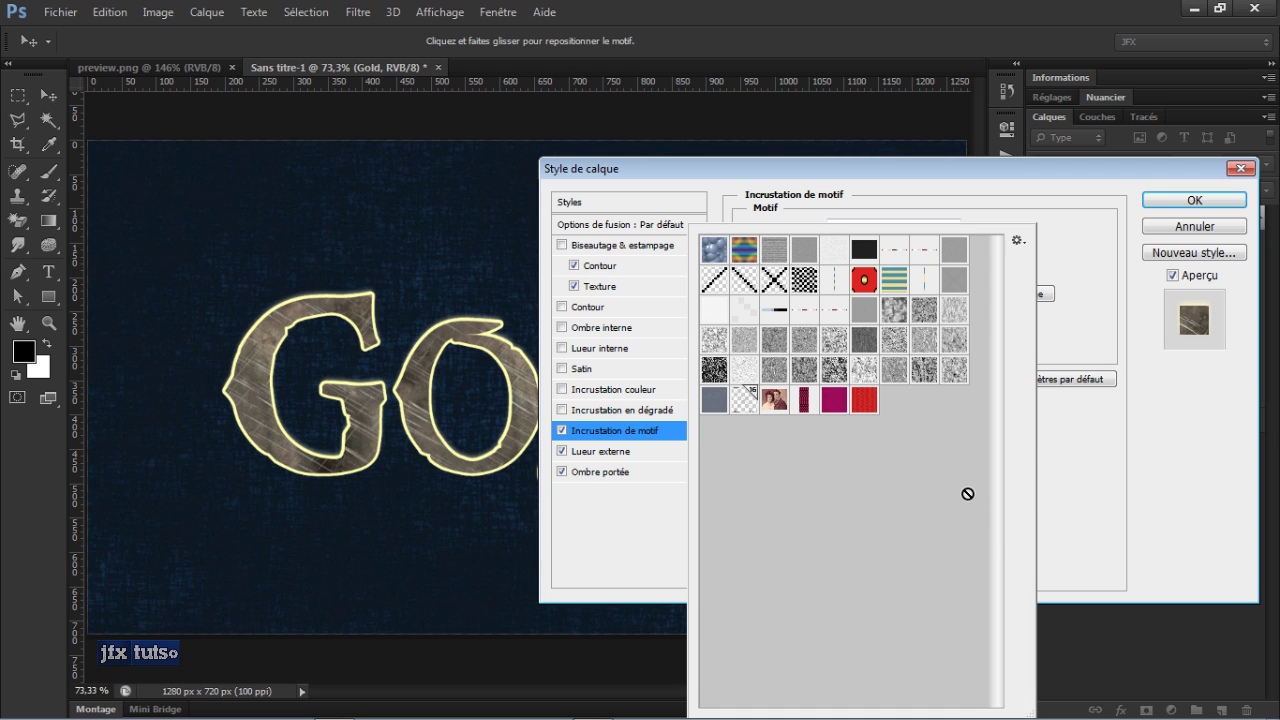
pyautogui.click(1017, 242)
pyautogui.click(1090, 621)
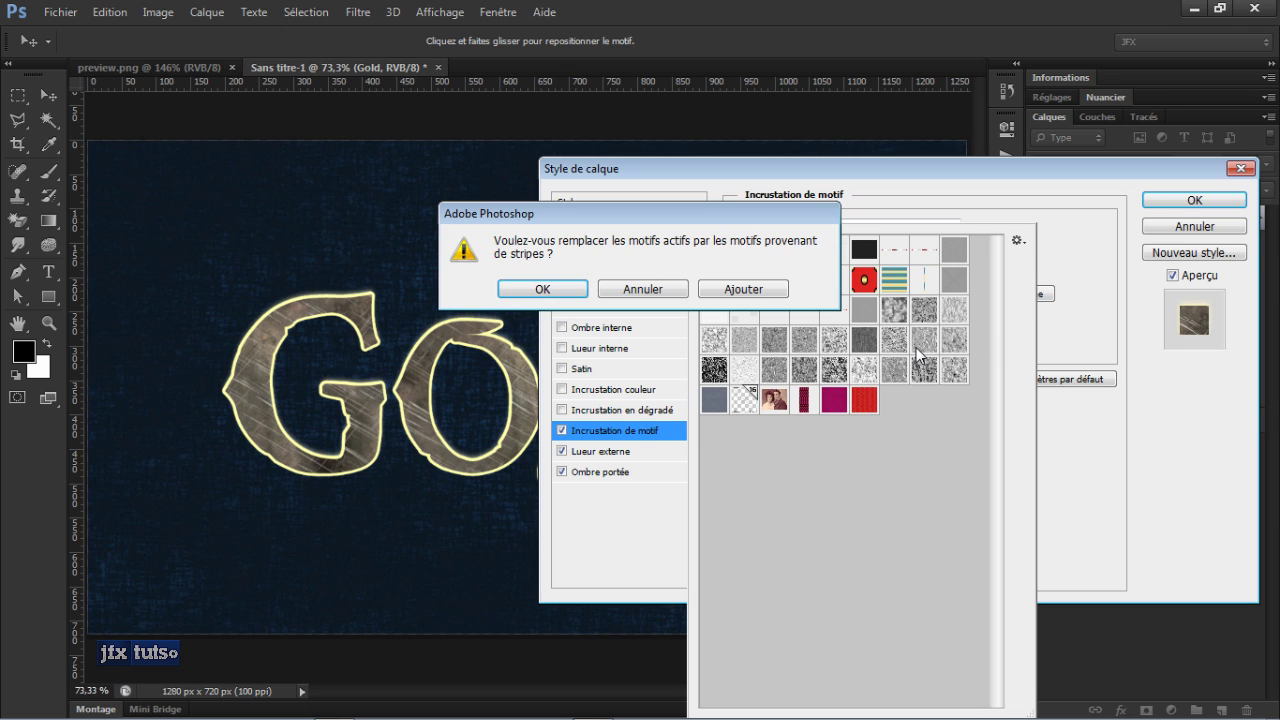
pyautogui.press('Return')
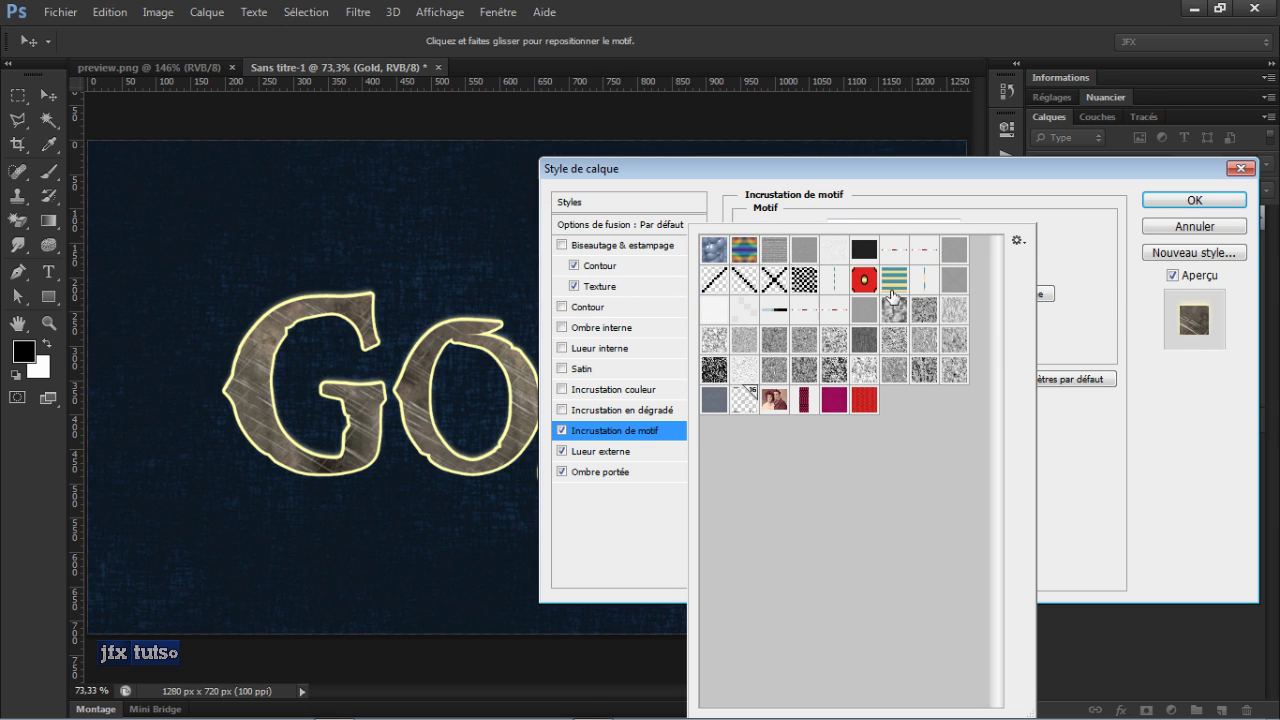
pyautogui.press('Return')
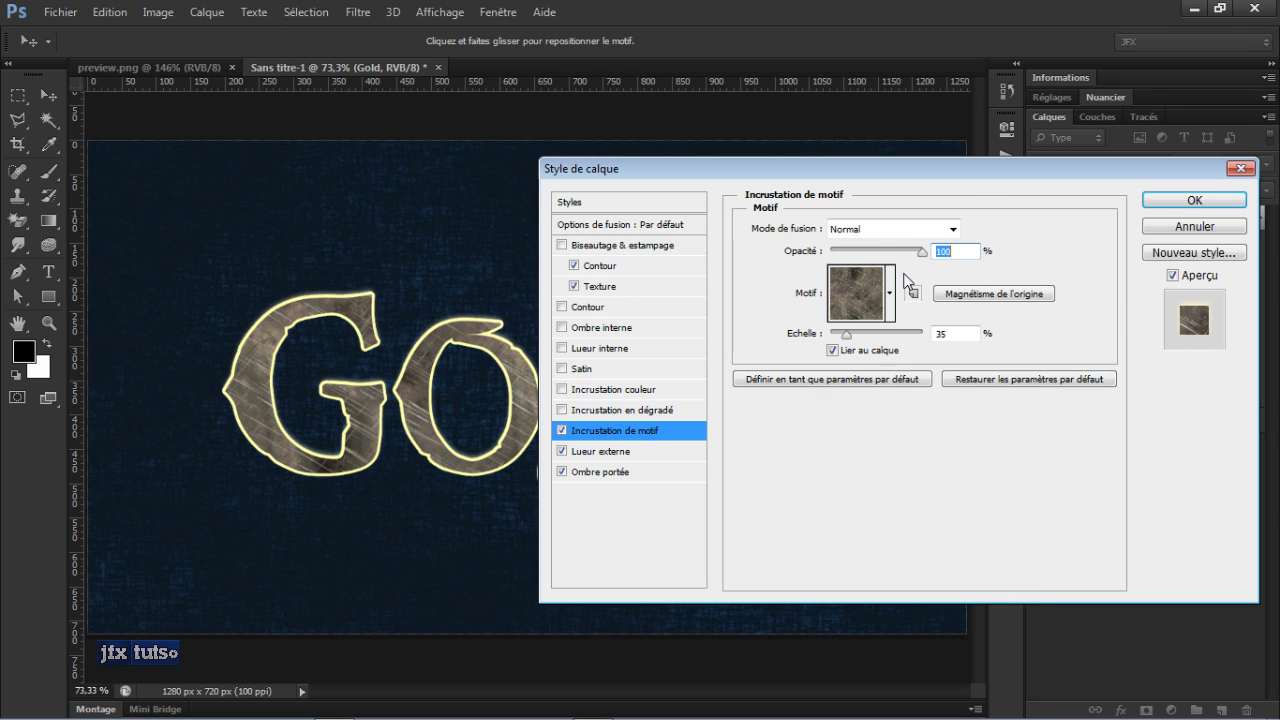
# Step: Turn the gradient overlay back on and open its gradient for editing, with the editor moved aside
pyautogui.click(579, 412)
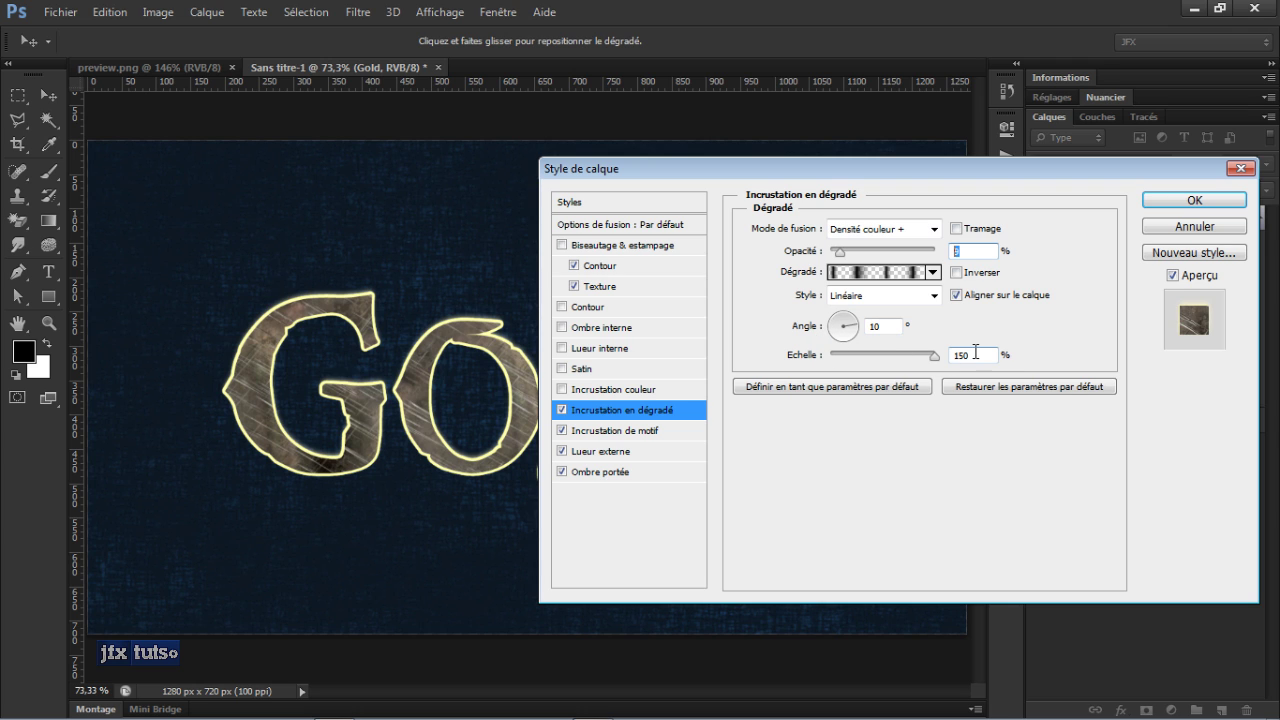
pyautogui.click(873, 280)
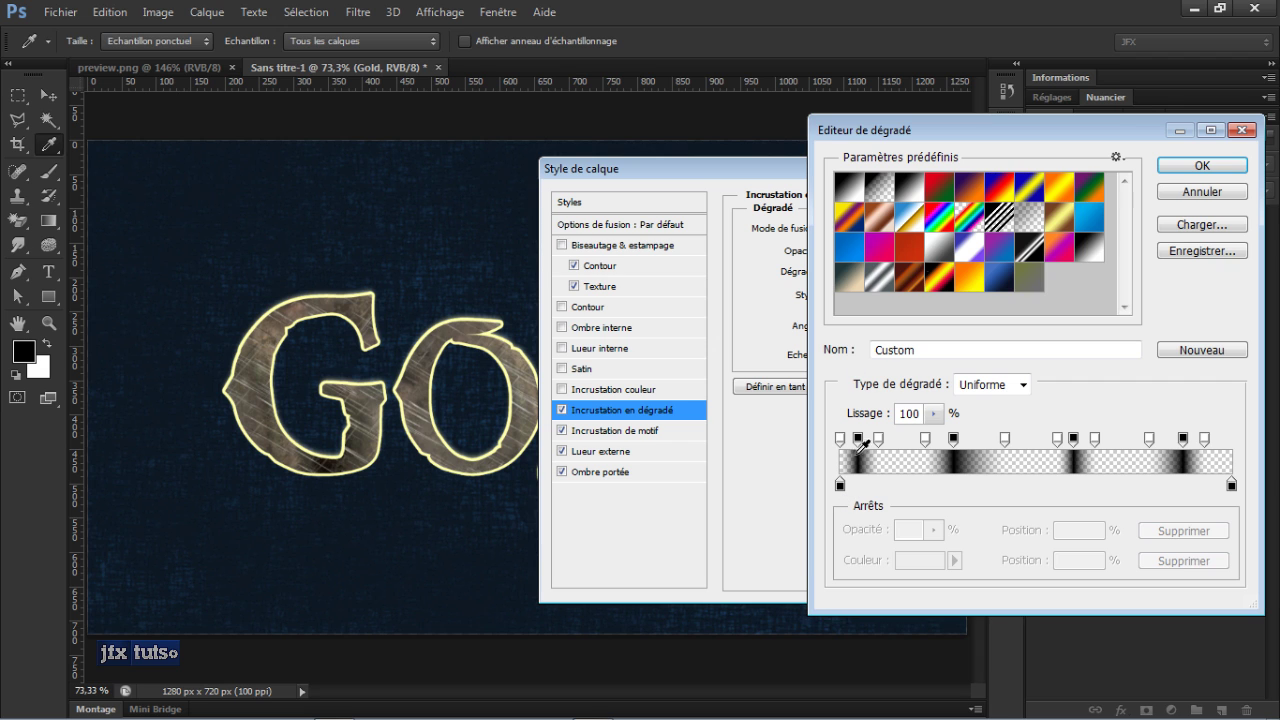
pyautogui.moveTo(955, 130); pyautogui.dragTo(807, 130)
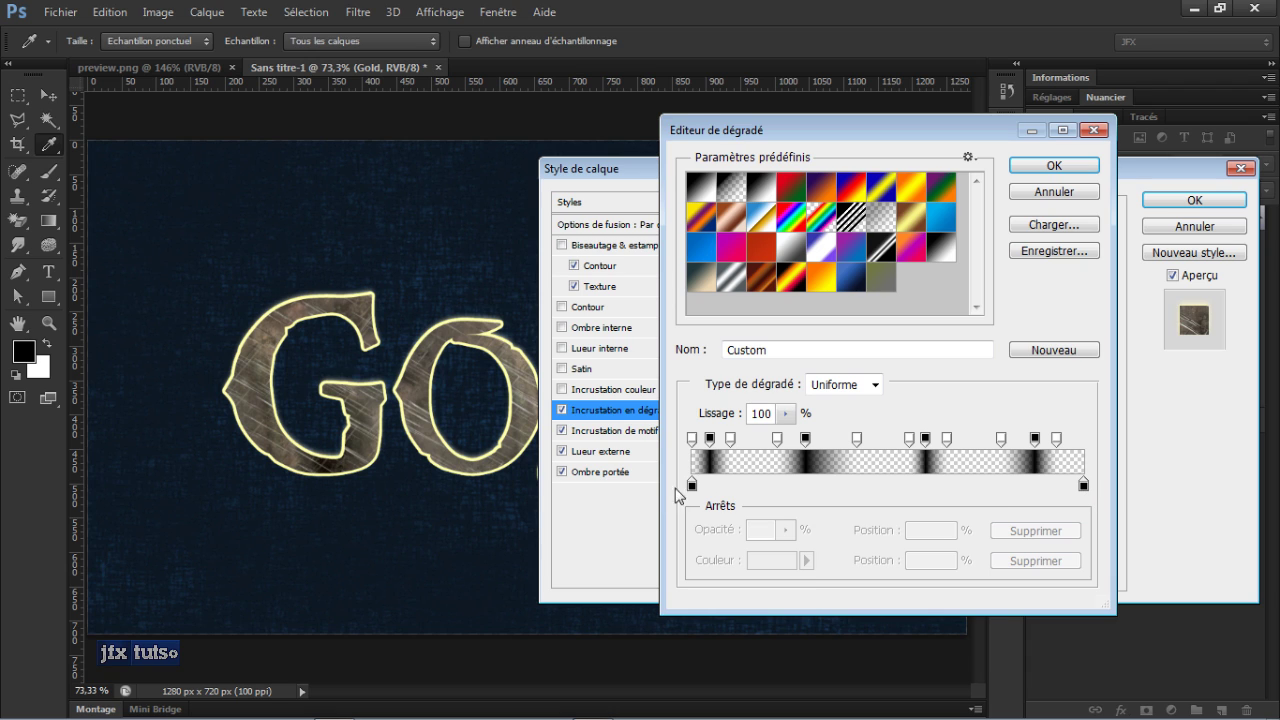
# Step: Examine the opacity and position of the opacity stops along the gradient and close the gradient editor
pyautogui.click(692, 440)
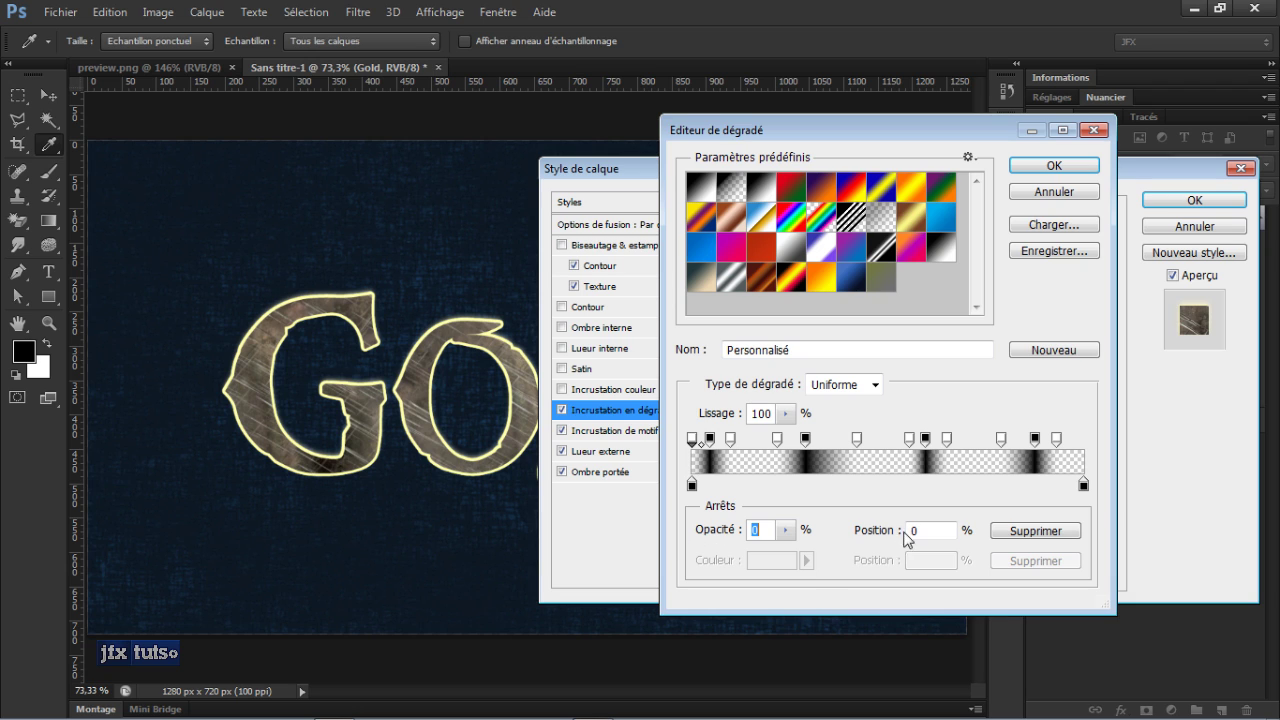
pyautogui.click(708, 440)
pyautogui.click(731, 439)
pyautogui.moveTo(731, 439); pyautogui.dragTo(778, 441)
pyautogui.click(808, 440)
pyautogui.click(858, 442)
pyautogui.click(909, 441)
pyautogui.click(926, 441)
pyautogui.click(947, 441)
pyautogui.click(1035, 441)
pyautogui.click(1057, 440)
pyautogui.press('Return')
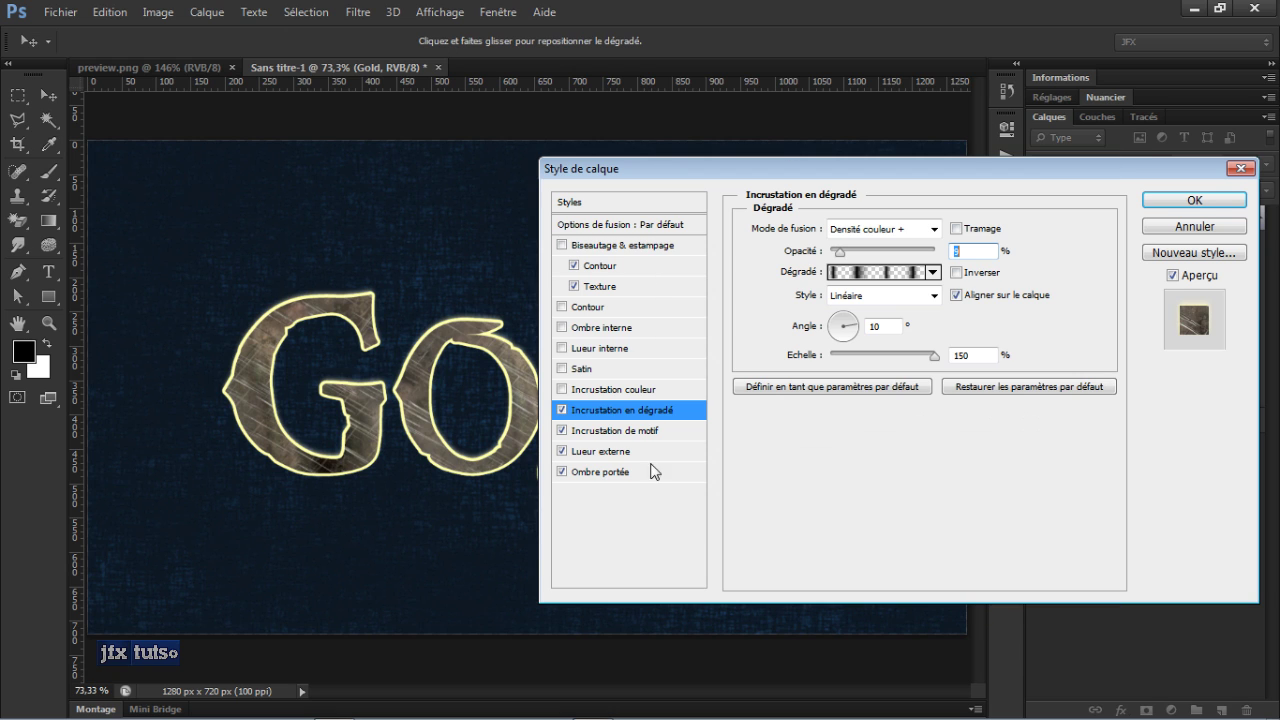
# Step: Turn the colour overlay back on and check its colour's hex code, leaving the colour picker without changes
pyautogui.click(606, 392)
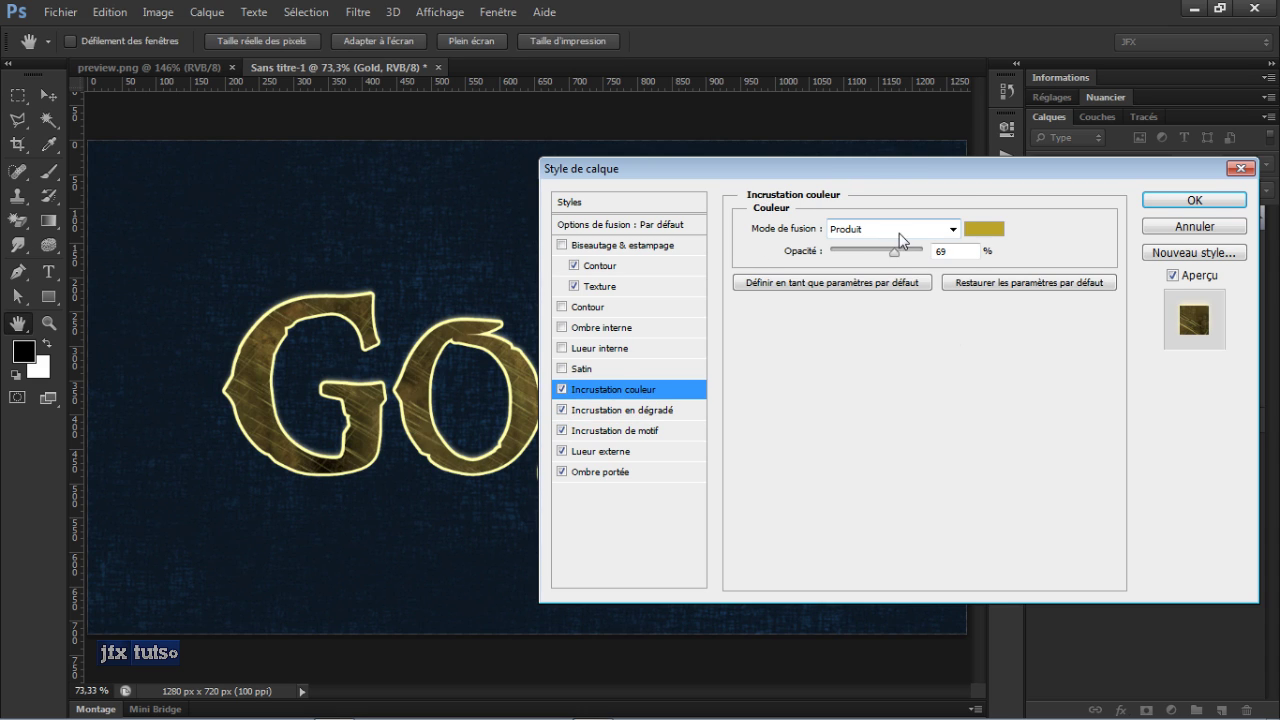
pyautogui.click(994, 237)
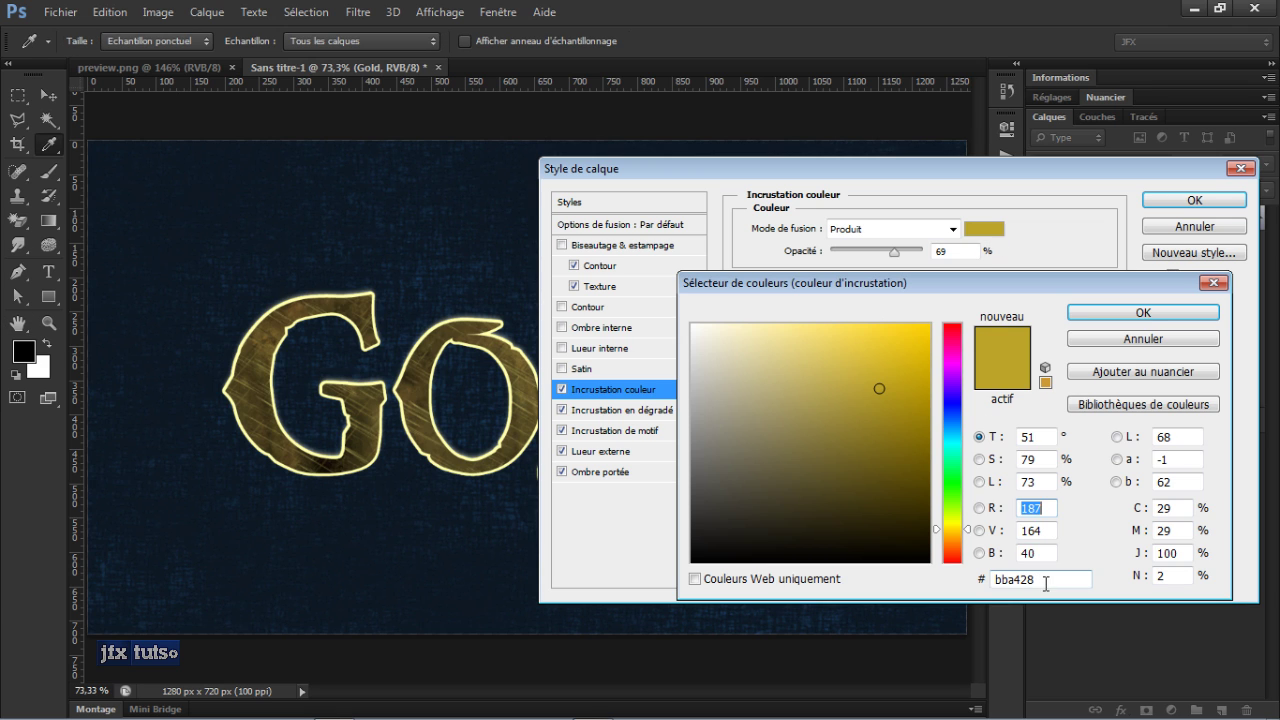
pyautogui.moveTo(1042, 585); pyautogui.dragTo(975, 589)
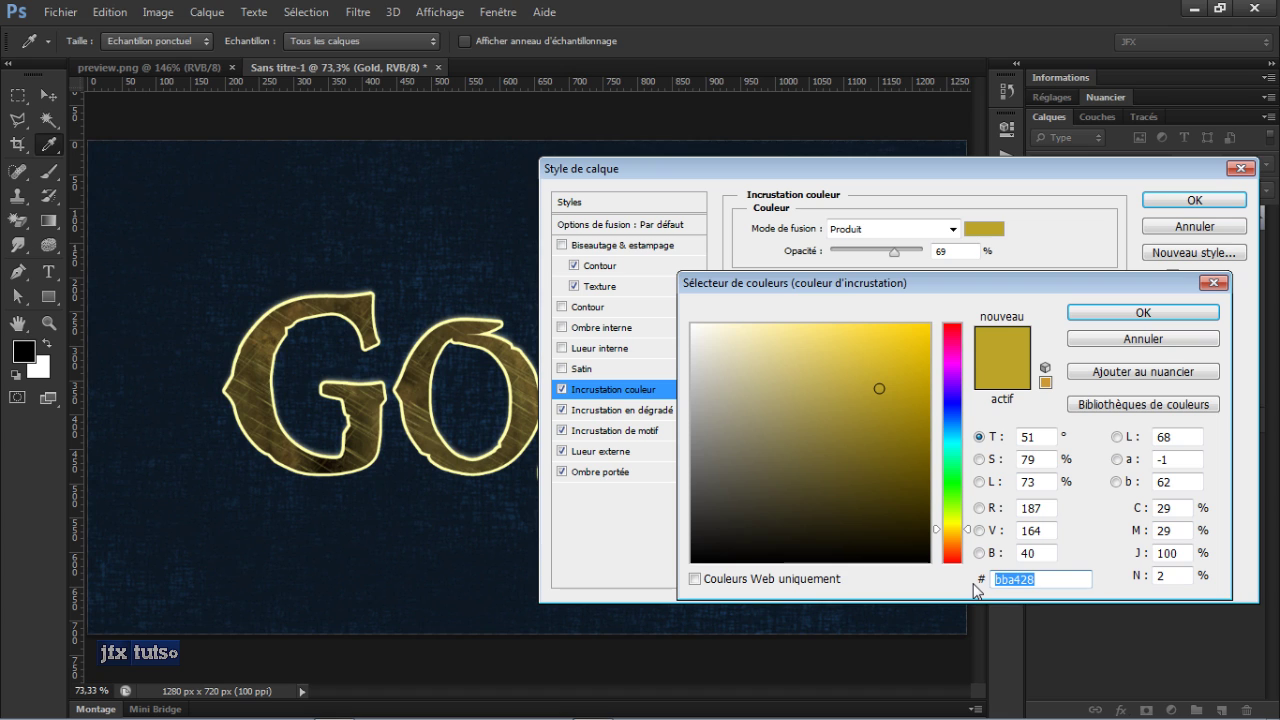
pyautogui.click(1104, 340)
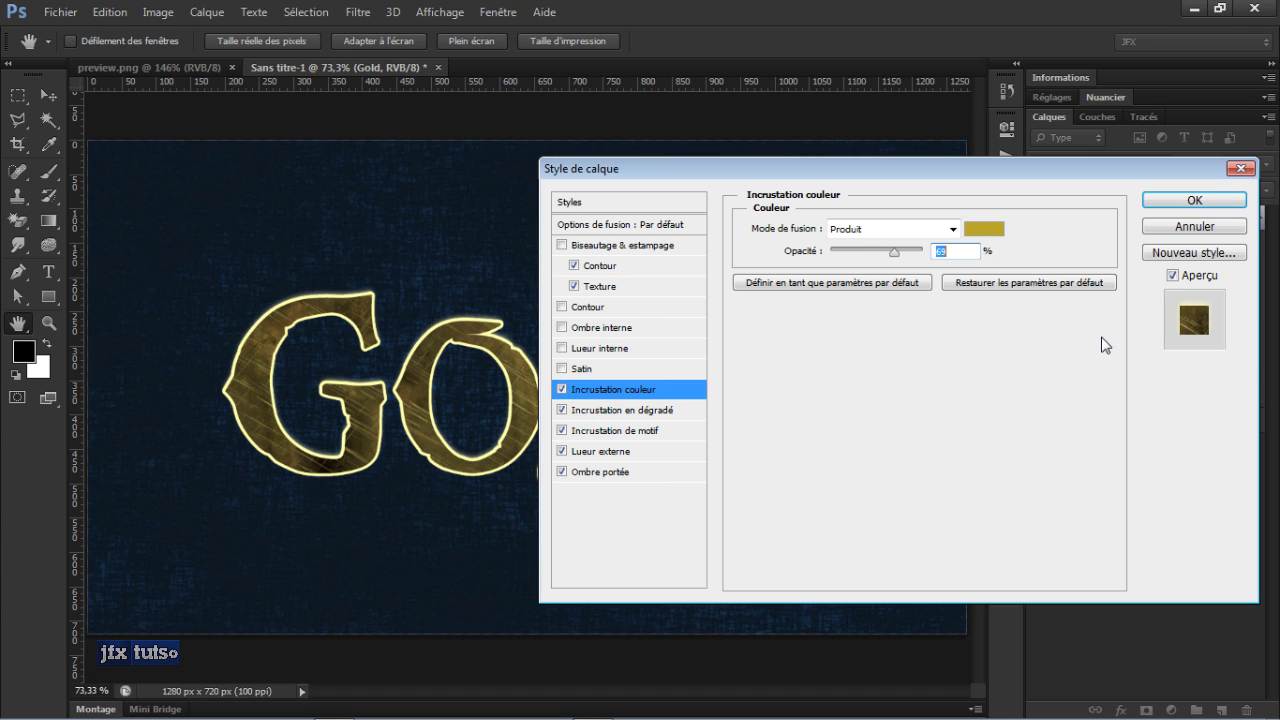
# Step: Turn the satin effect back on and review its distance, size and contour presets
pyautogui.click(579, 369)
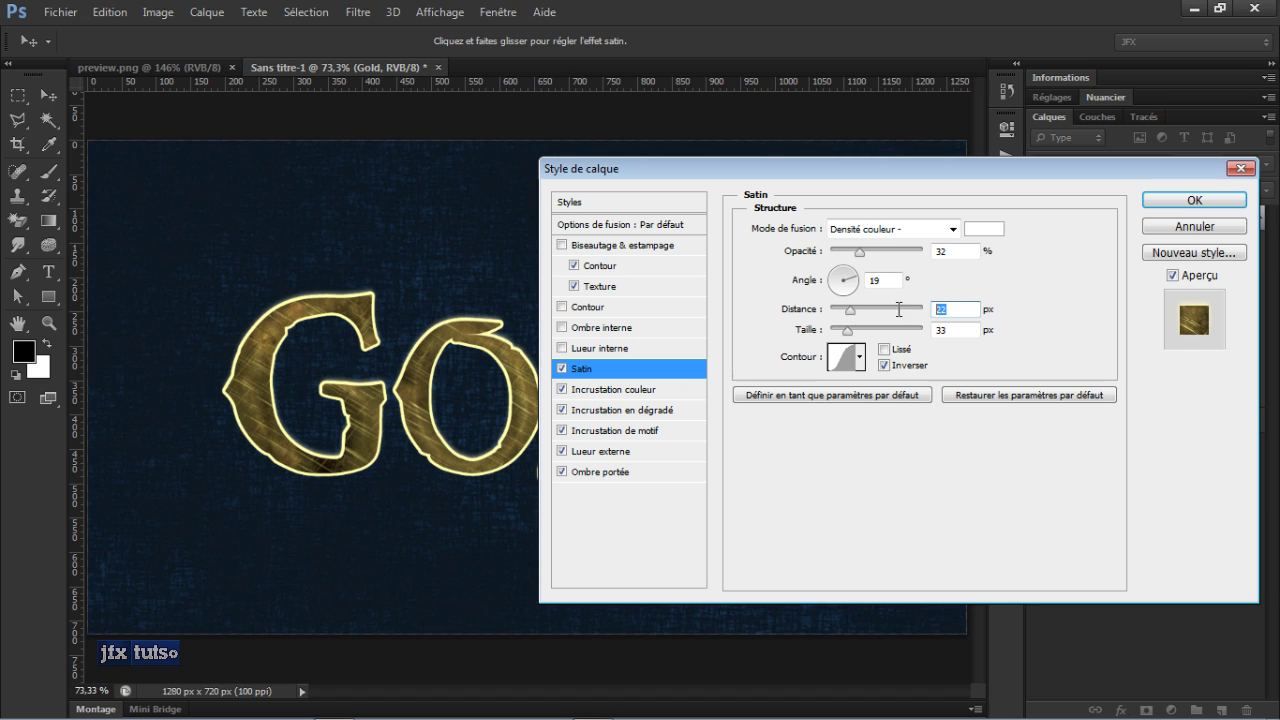
pyautogui.press('Tab')
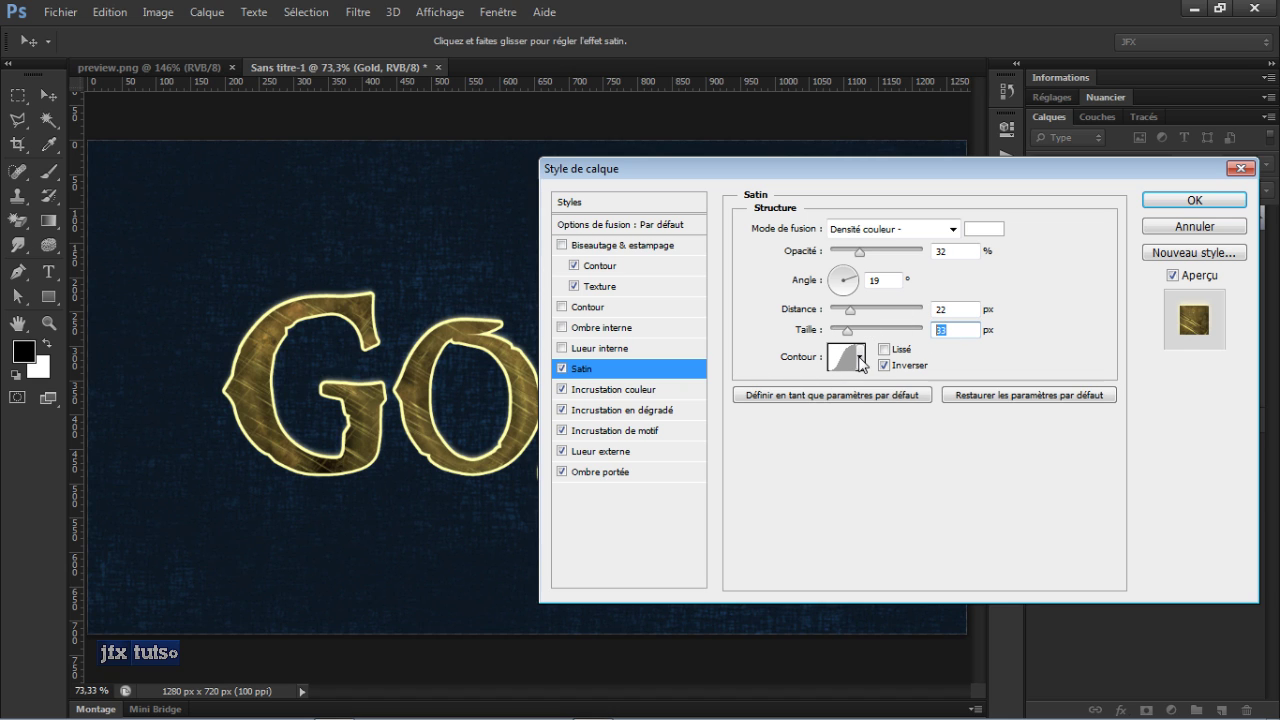
pyautogui.click(860, 362)
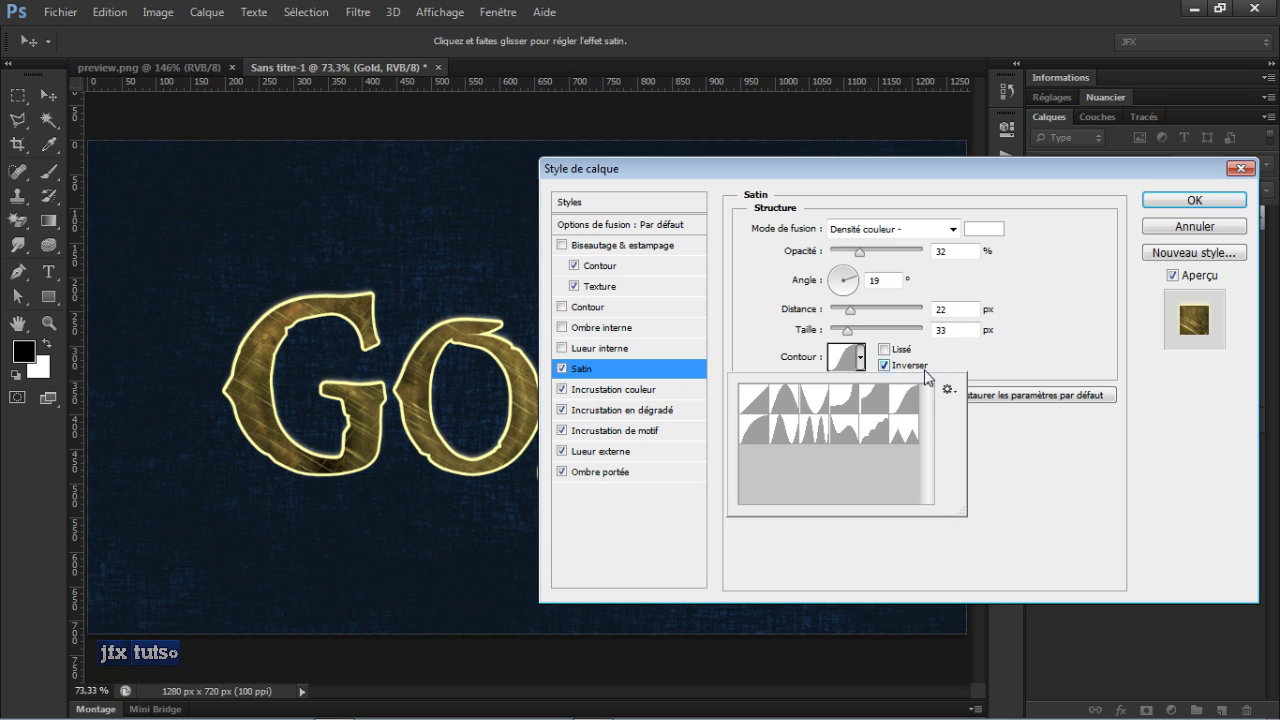
pyautogui.click(828, 358)
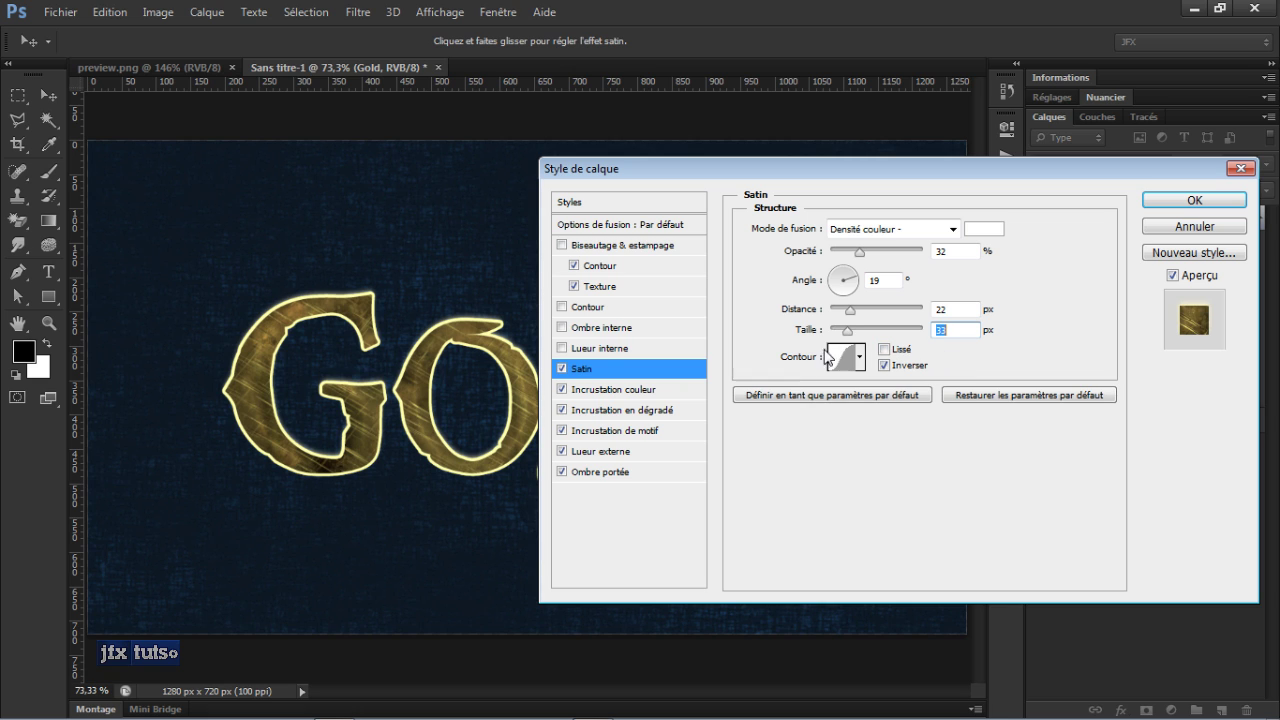
# Step: Turn the inner glow back on and check its colour's hex code, closing the colour picker without edits
pyautogui.click(575, 352)
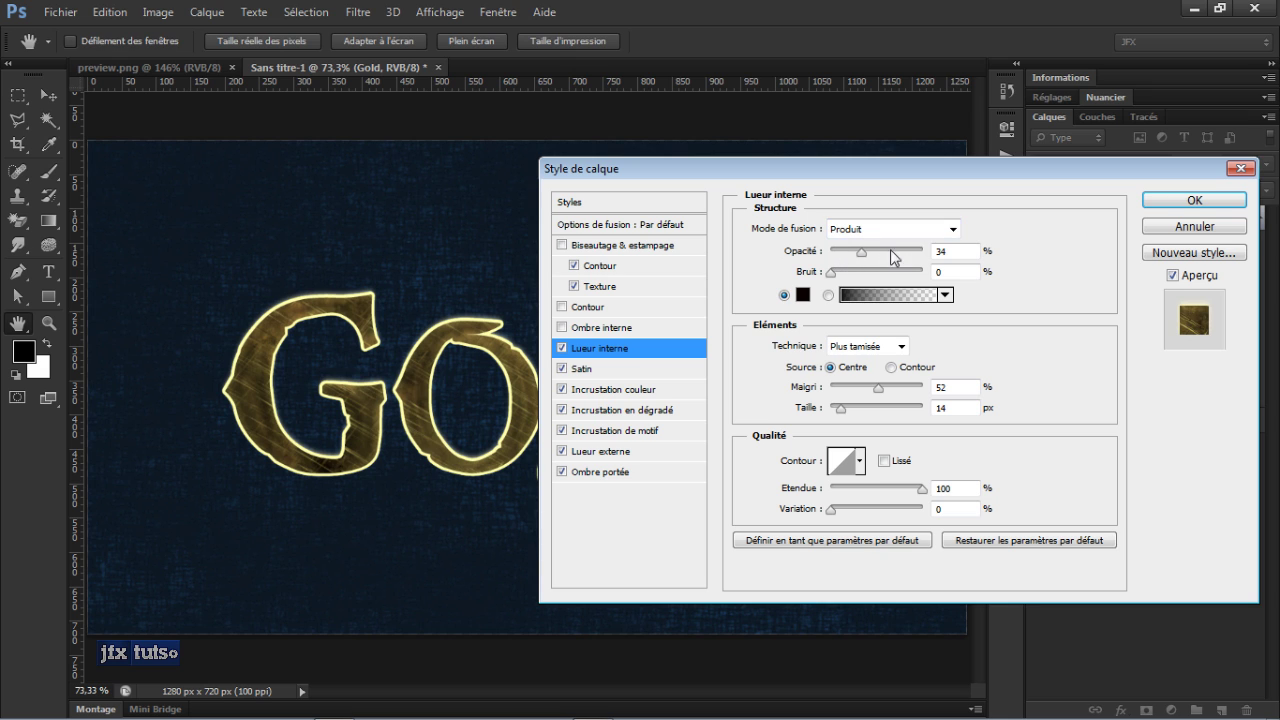
pyautogui.click(802, 294)
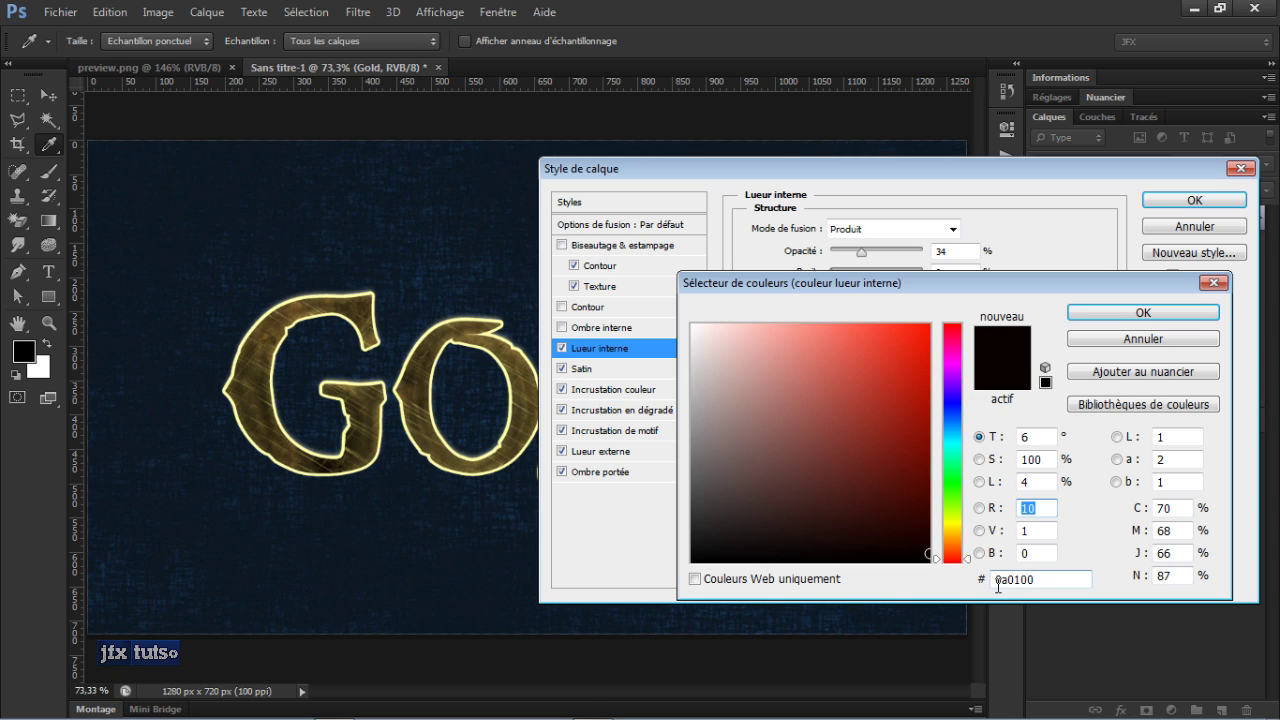
pyautogui.press('Return')
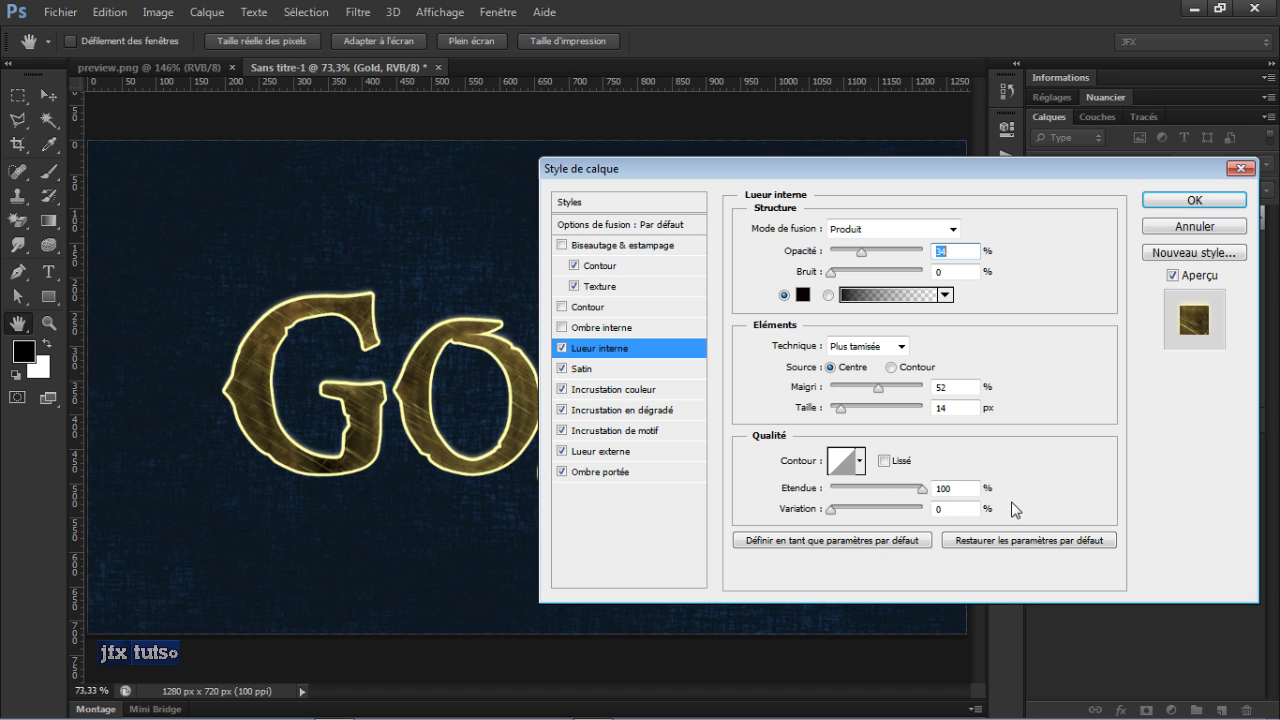
# Step: Turn the inner shadow back on and check its colour's hex code and choke value
pyautogui.click(598, 329)
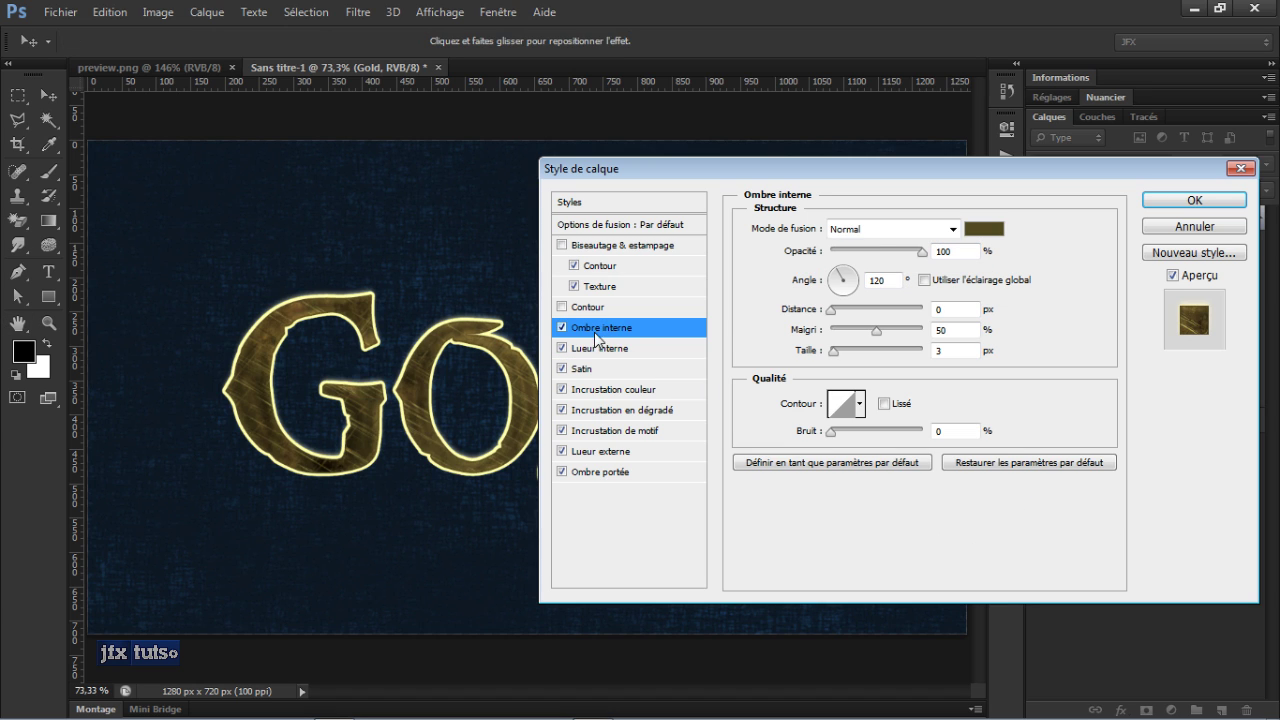
pyautogui.click(563, 329)
pyautogui.click(563, 330)
pyautogui.click(984, 229)
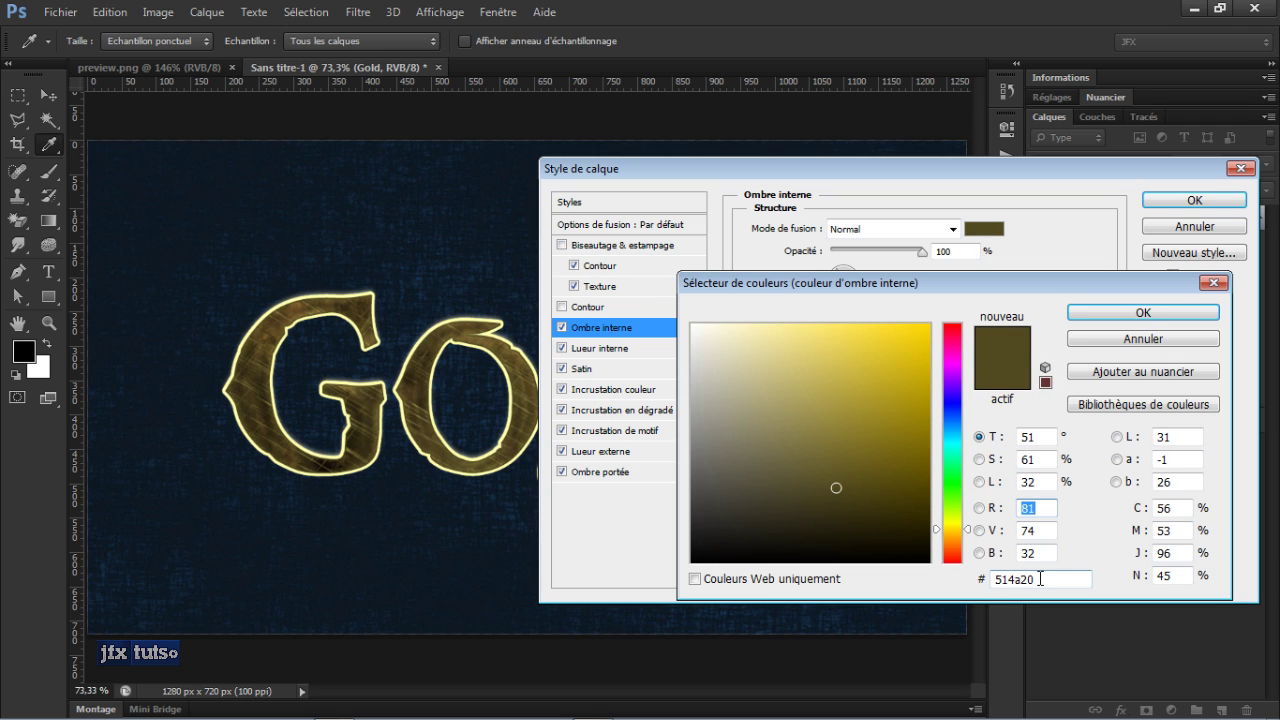
pyautogui.press('Return')
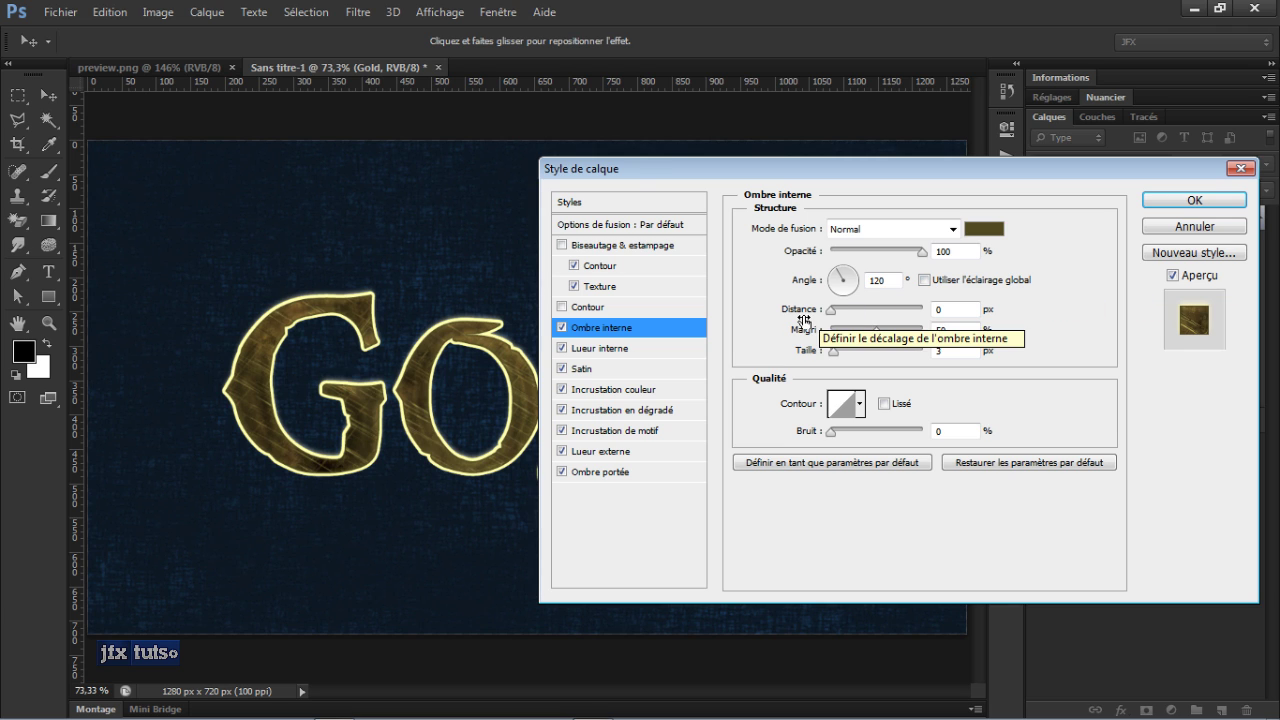
pyautogui.click(926, 329)
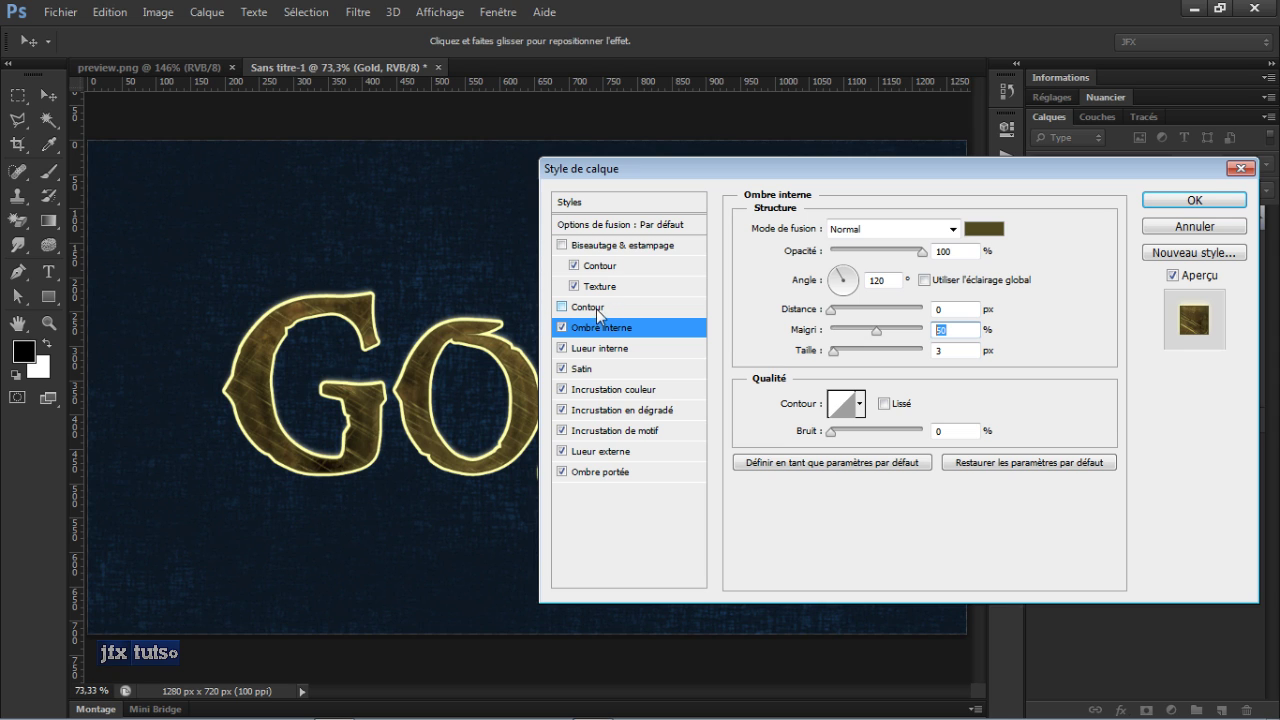
# Step: Turn the bevel and emboss back on and open its gloss contour for editing, with the editor moved aside
pyautogui.click(581, 246)
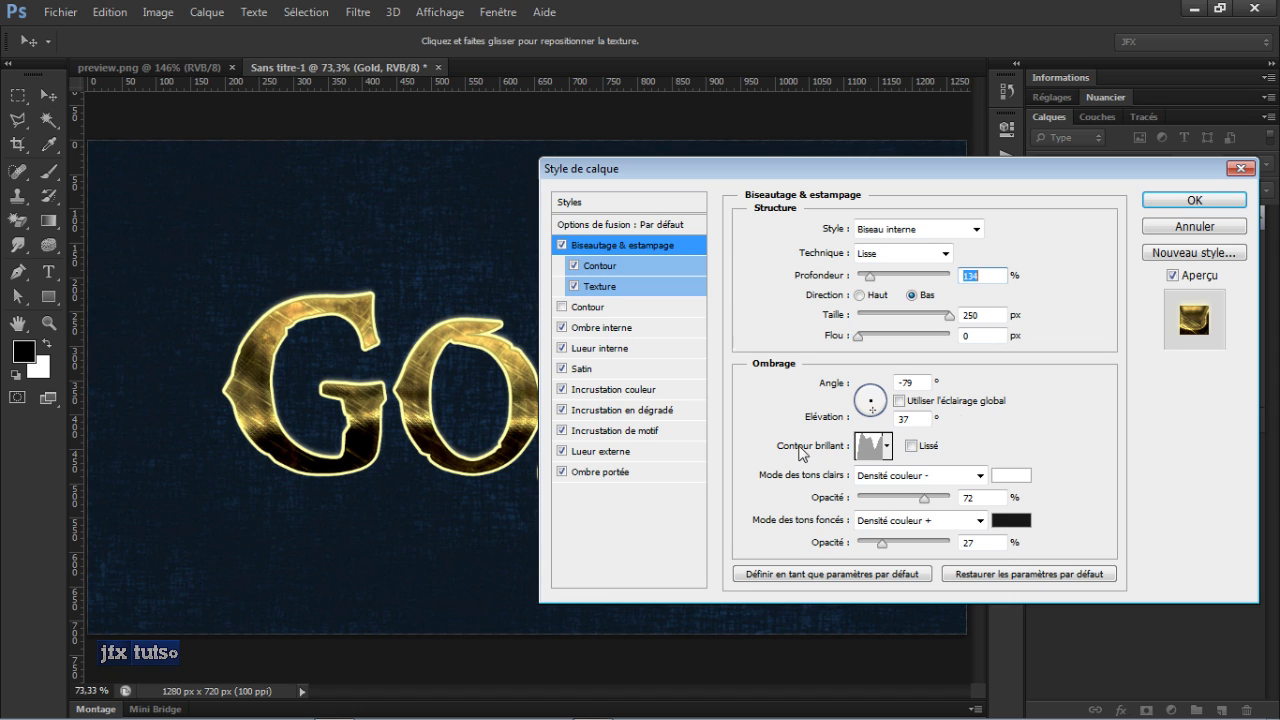
pyautogui.click(872, 448)
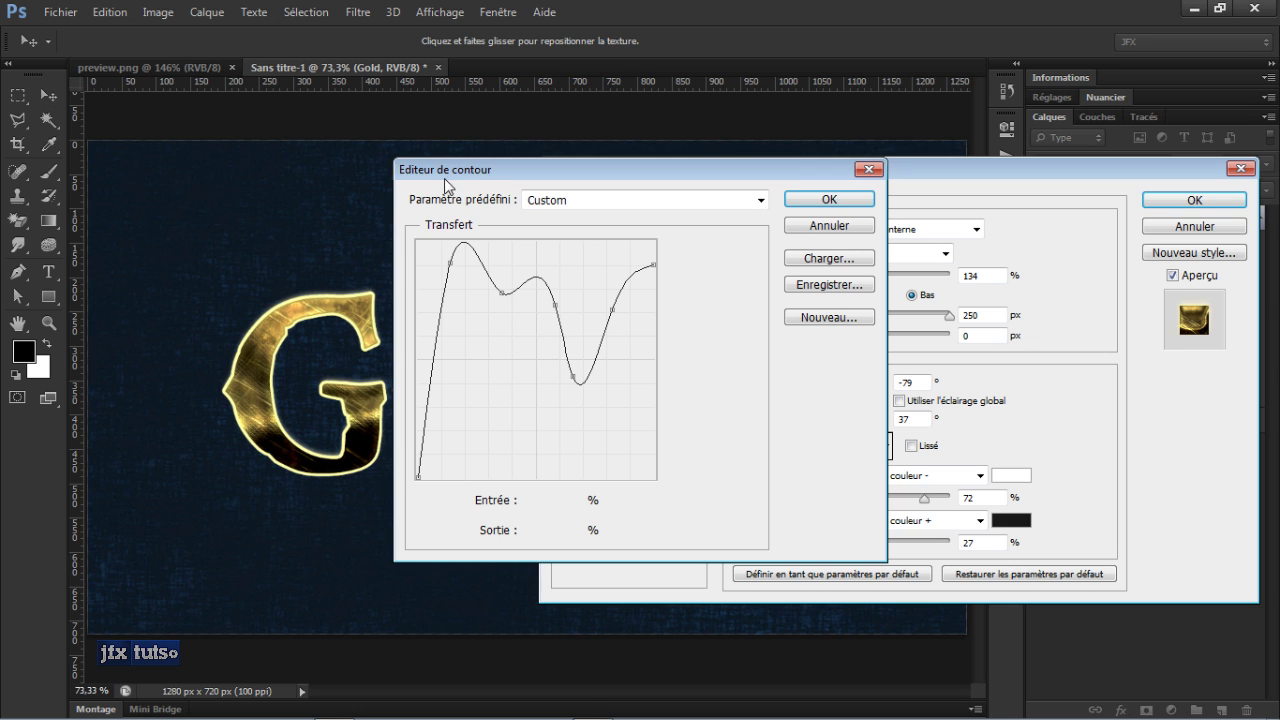
pyautogui.moveTo(505, 166); pyautogui.dragTo(703, 166)
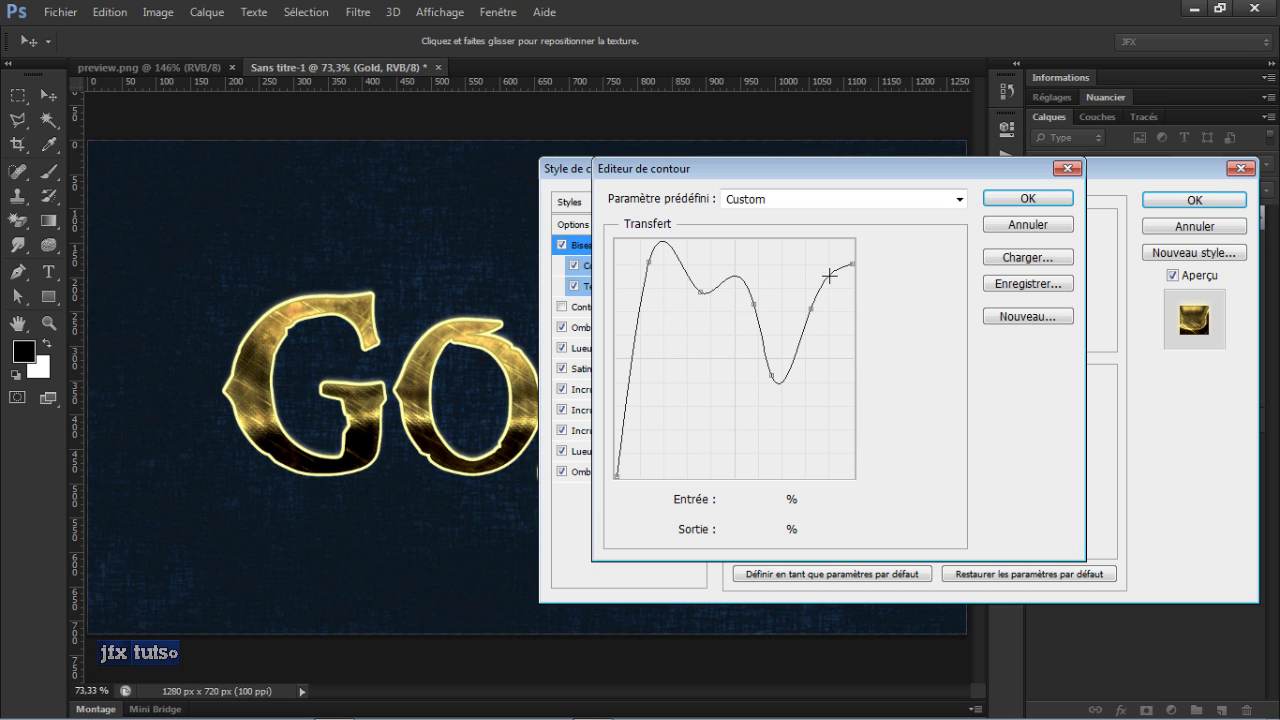
# Step: Examine the input and output values of the points along the gloss contour curve and close the contour editor
pyautogui.click(616, 476)
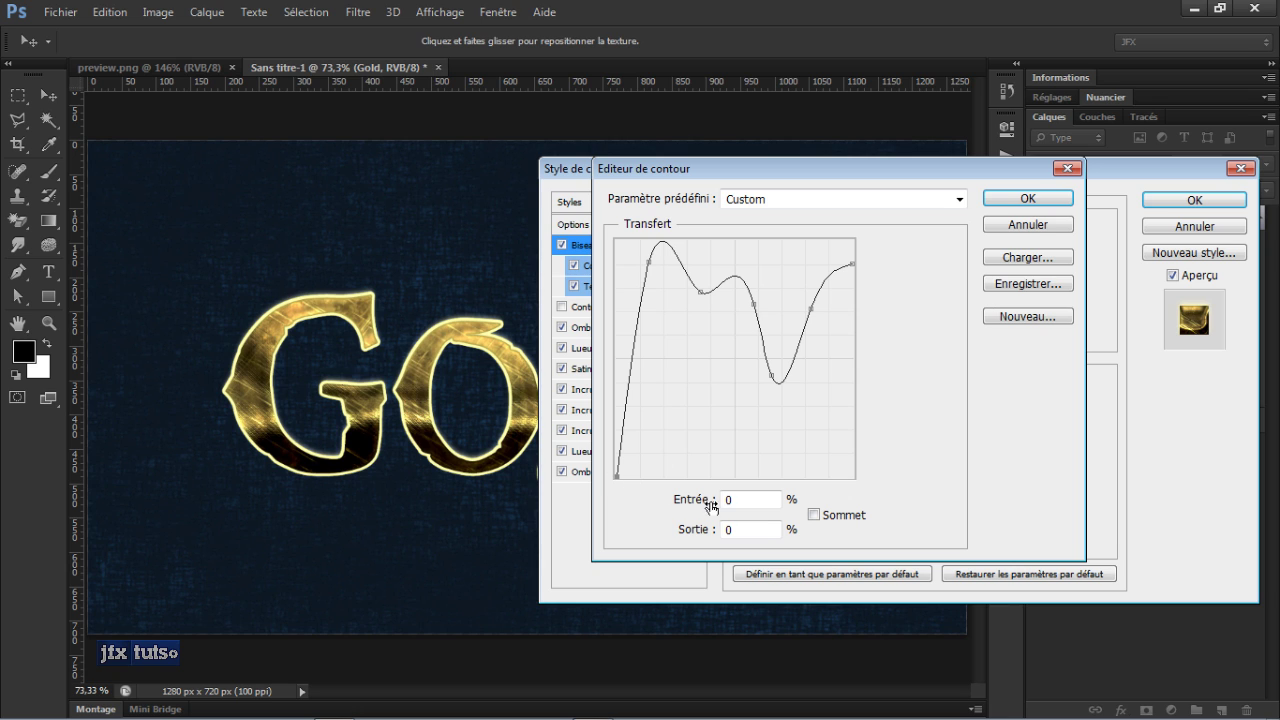
pyautogui.click(648, 261)
pyautogui.click(748, 301)
pyautogui.click(770, 378)
pyautogui.click(775, 507)
pyautogui.press('Tab')
pyautogui.click(807, 313)
pyautogui.click(740, 500)
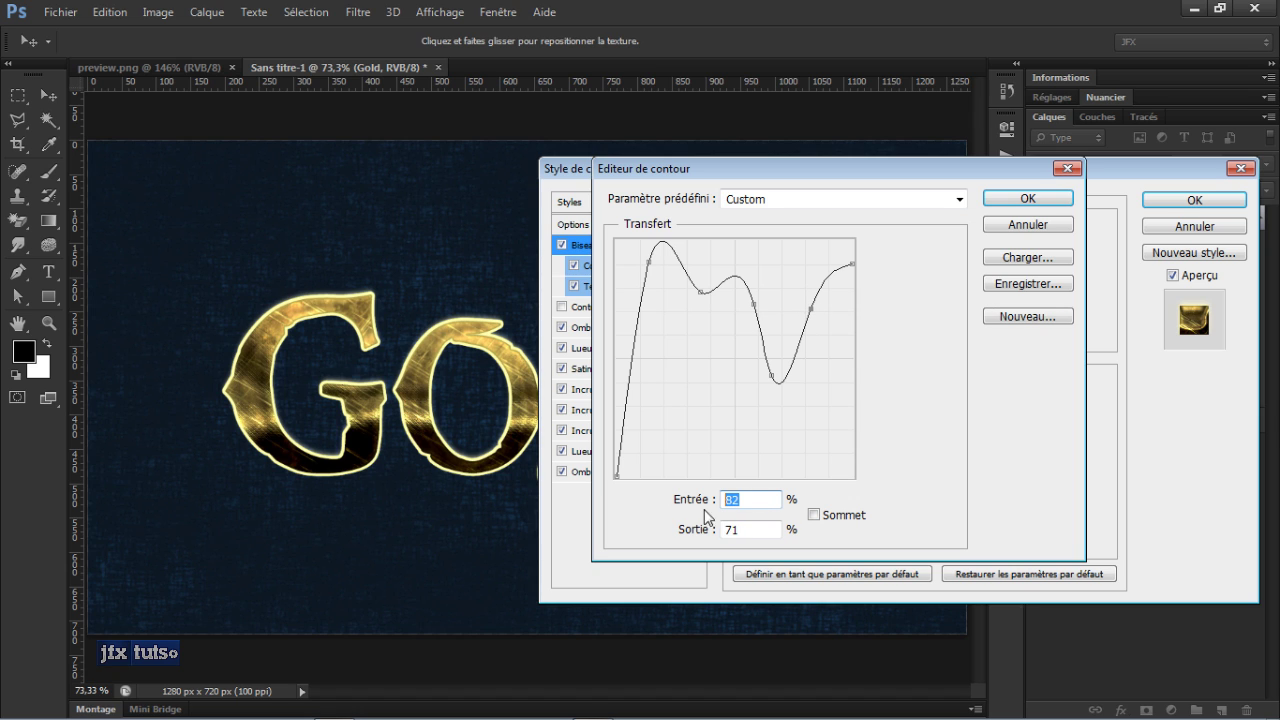
pyautogui.click(760, 532)
pyautogui.click(849, 261)
pyautogui.press('Return')
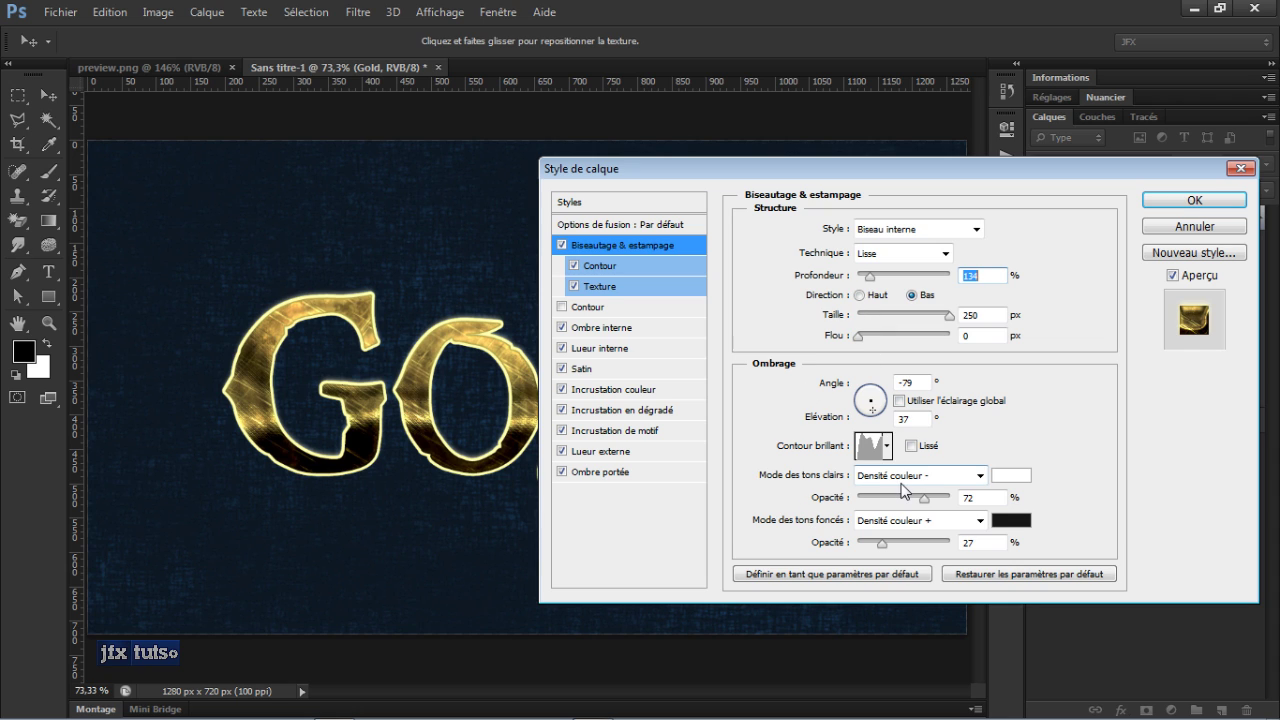
# Step: Check the bevel's highlight opacity and the hex code of its shadow colour, and close the colour picker
pyautogui.doubleClick(997, 496)
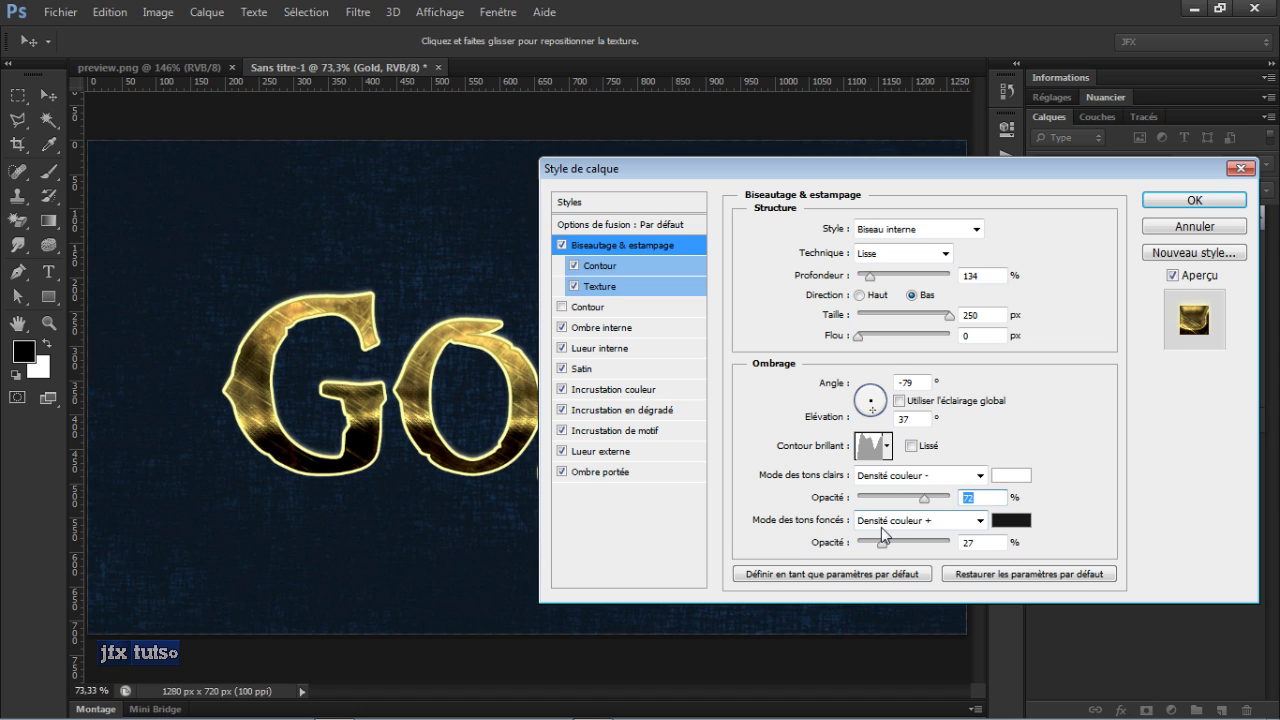
pyautogui.click(1010, 520)
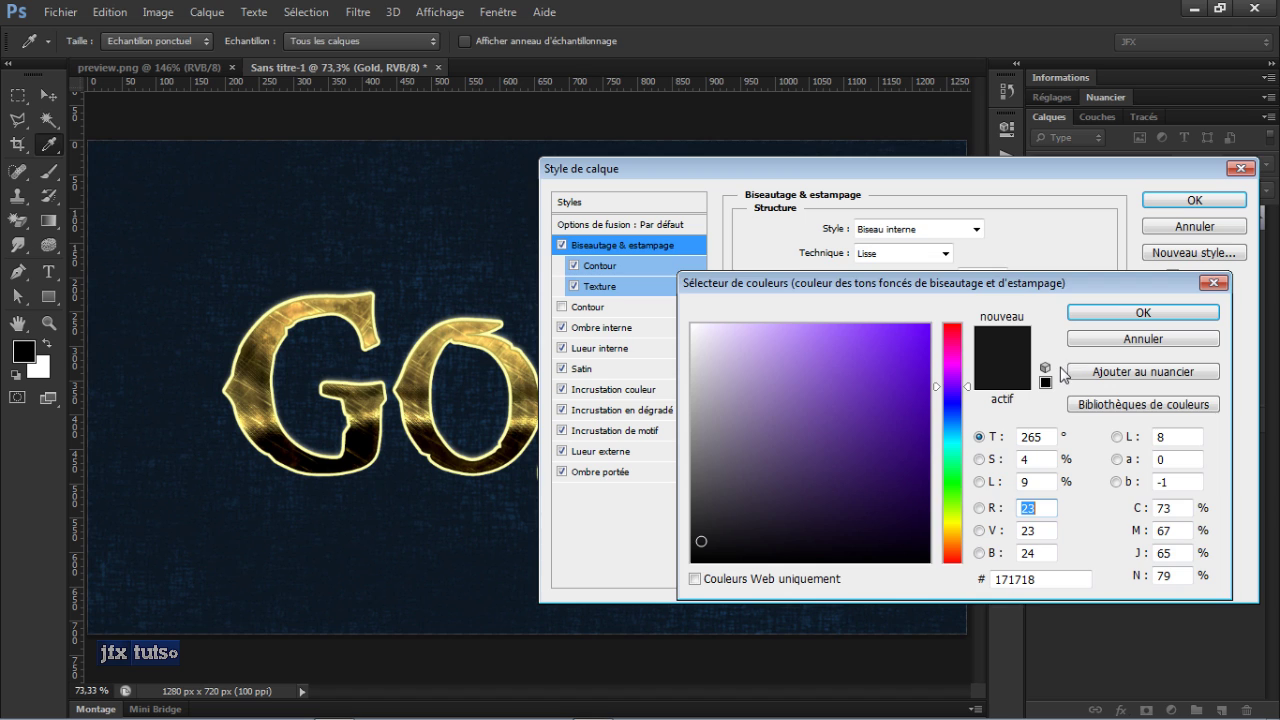
pyautogui.press('Return')
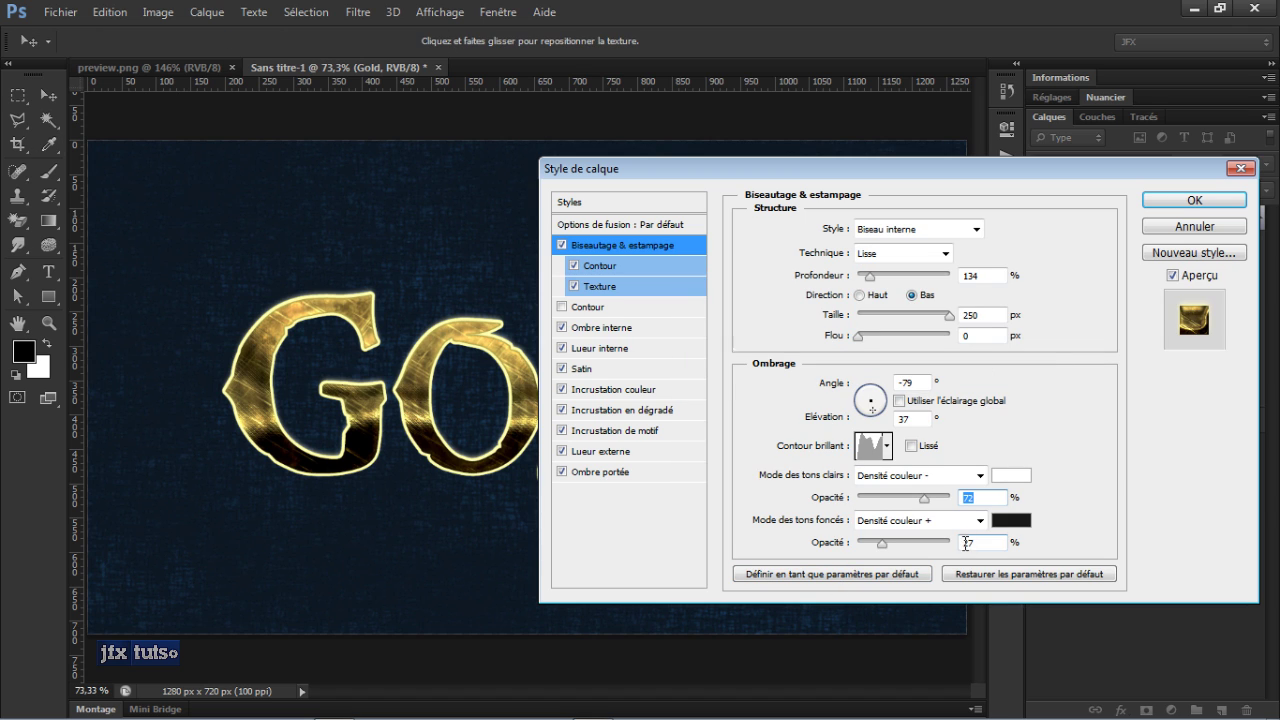
# Step: Review the bevel's contour sub-effect, including its contour presets and range
pyautogui.click(604, 267)
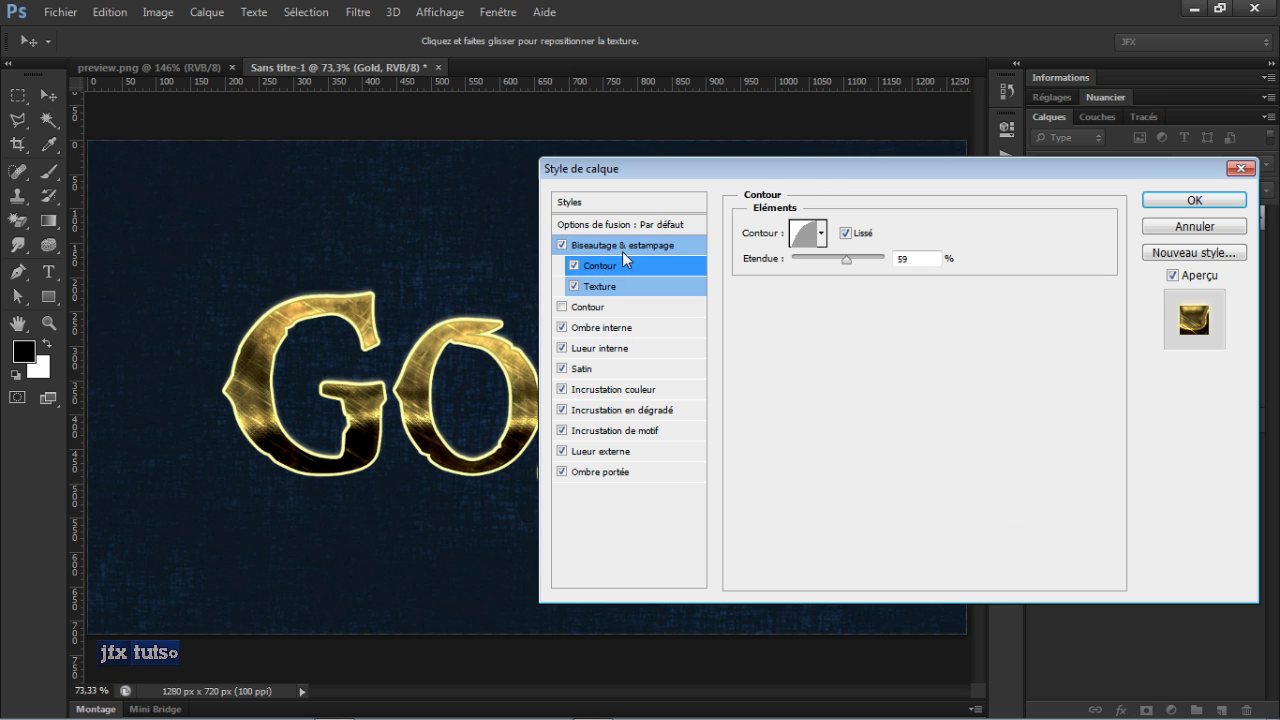
pyautogui.click(821, 233)
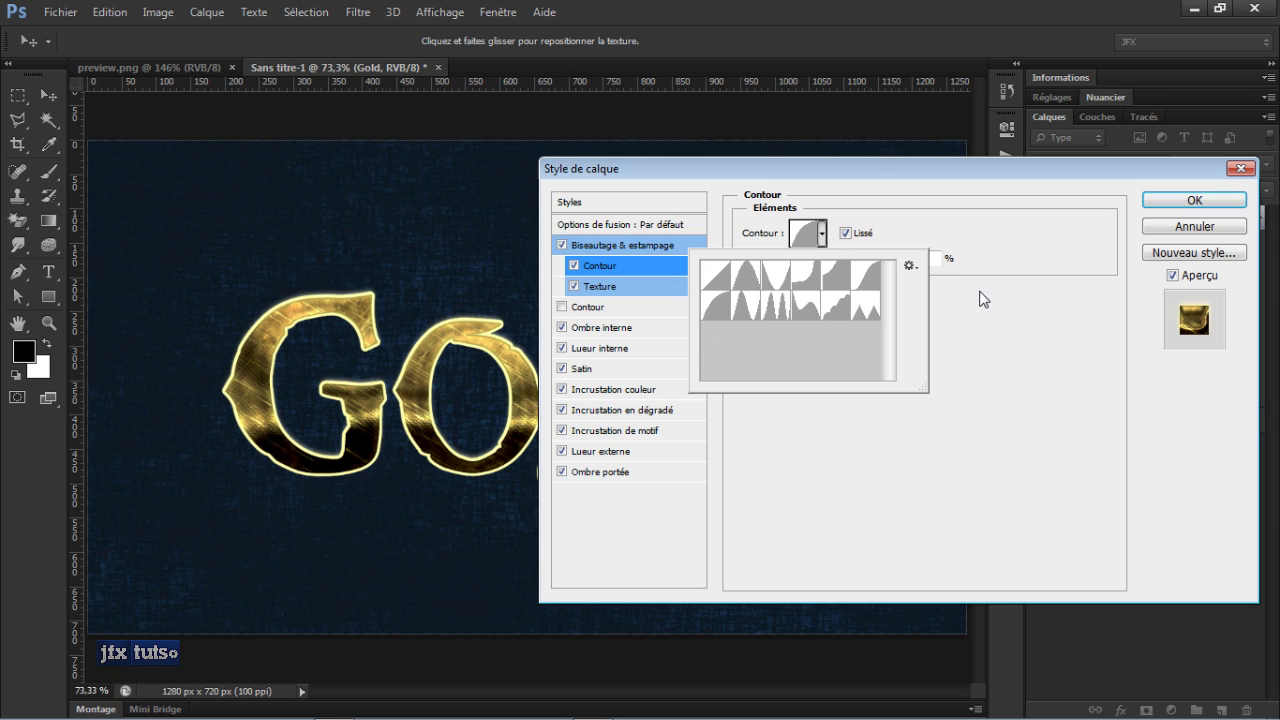
pyautogui.click(889, 199)
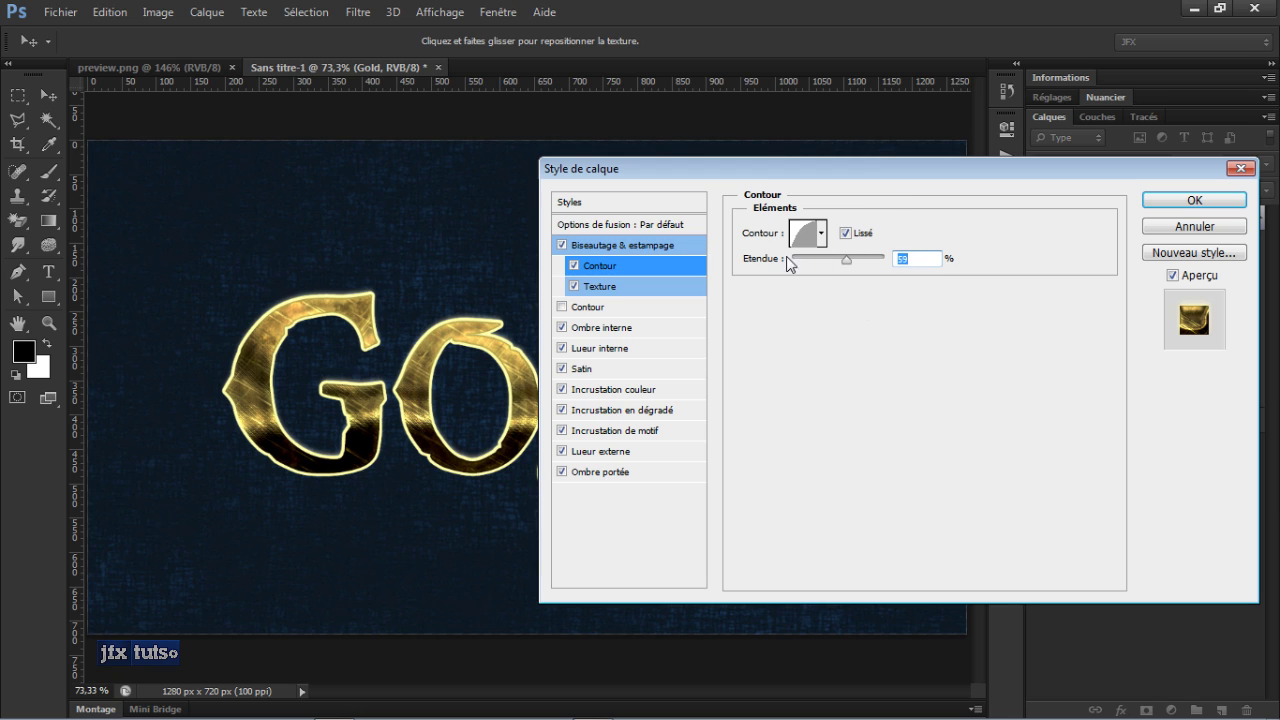
# Step: Review the bevel texture's available patterns, pattern loading options, scale and depth, and close the layer style settings
pyautogui.click(604, 288)
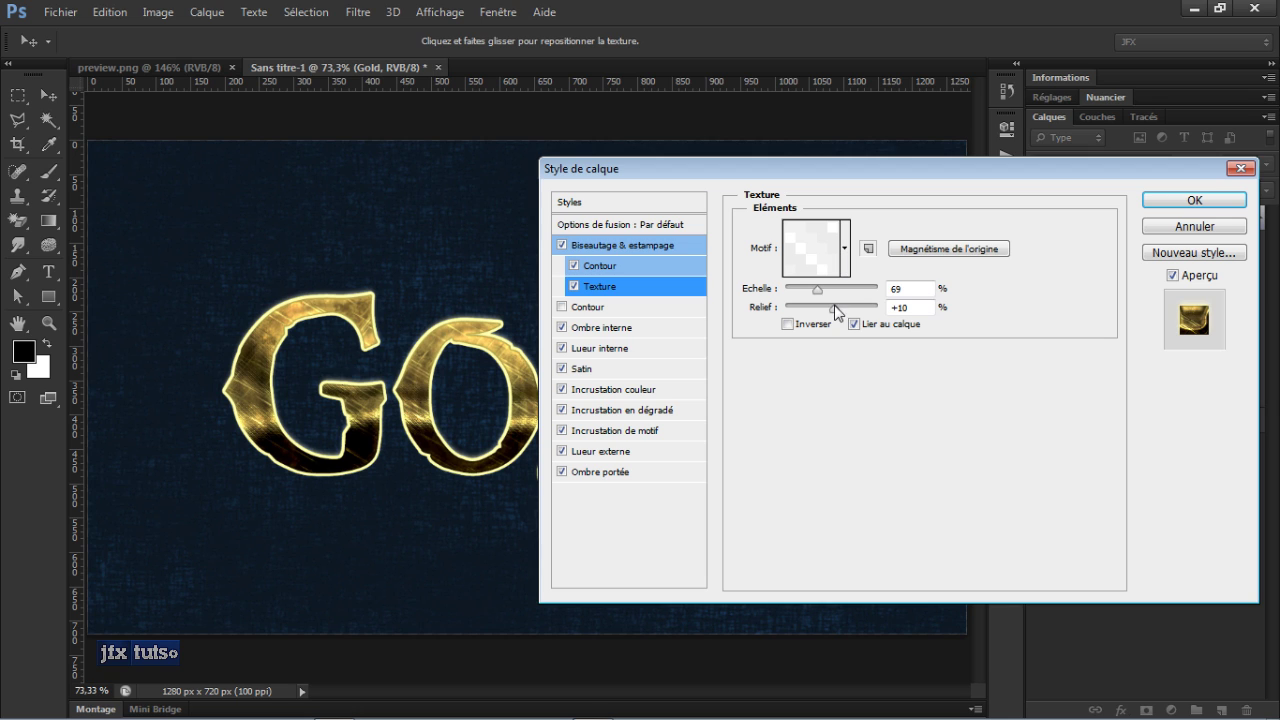
pyautogui.click(845, 247)
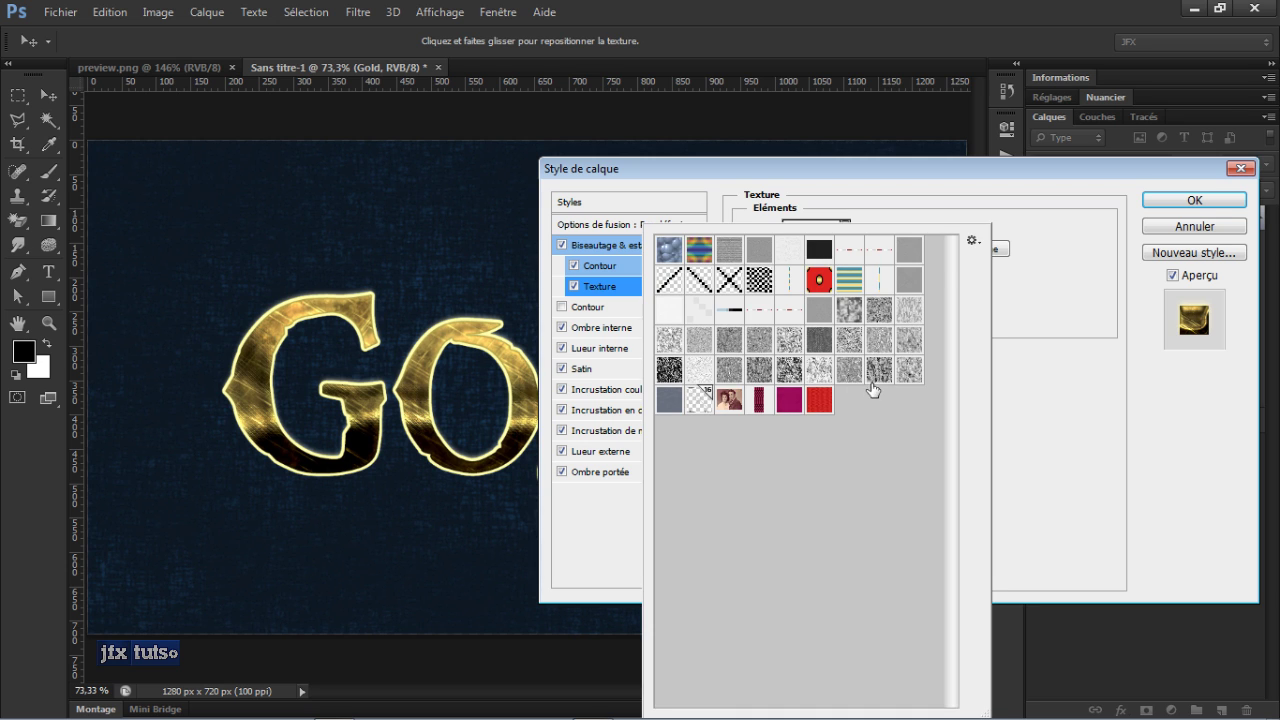
pyautogui.click(971, 241)
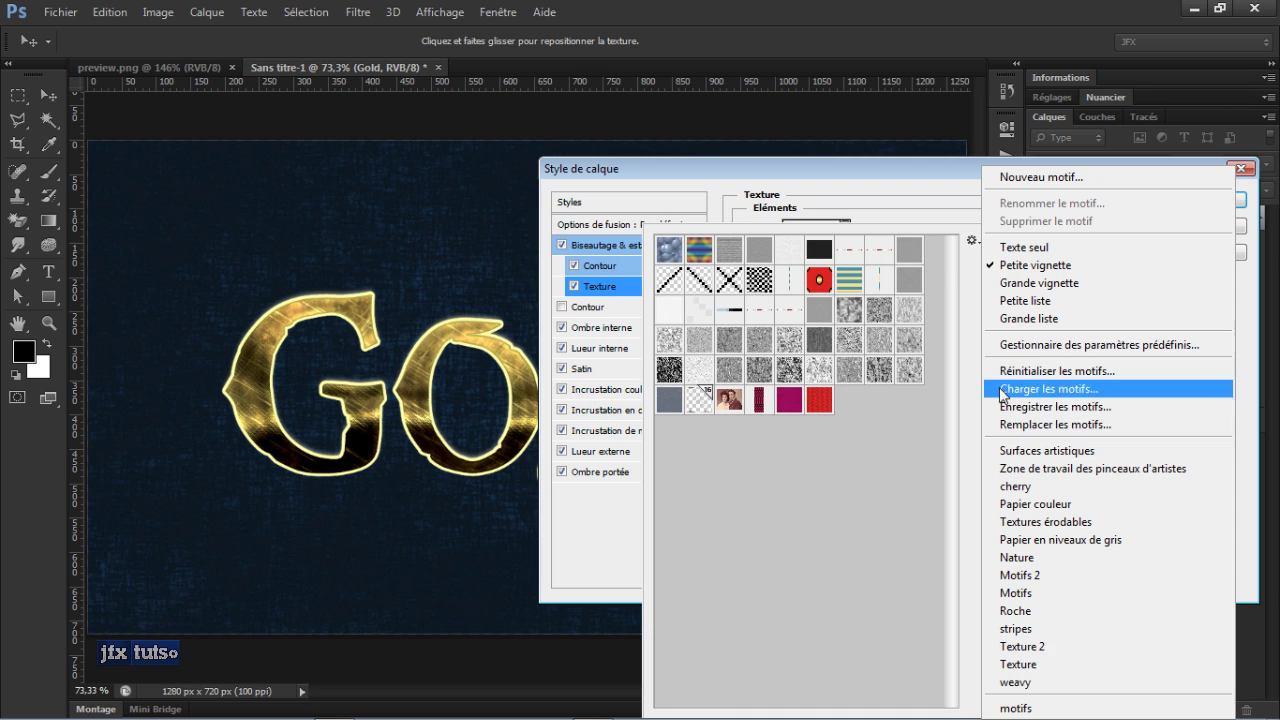
pyautogui.click(972, 245)
pyautogui.click(901, 193)
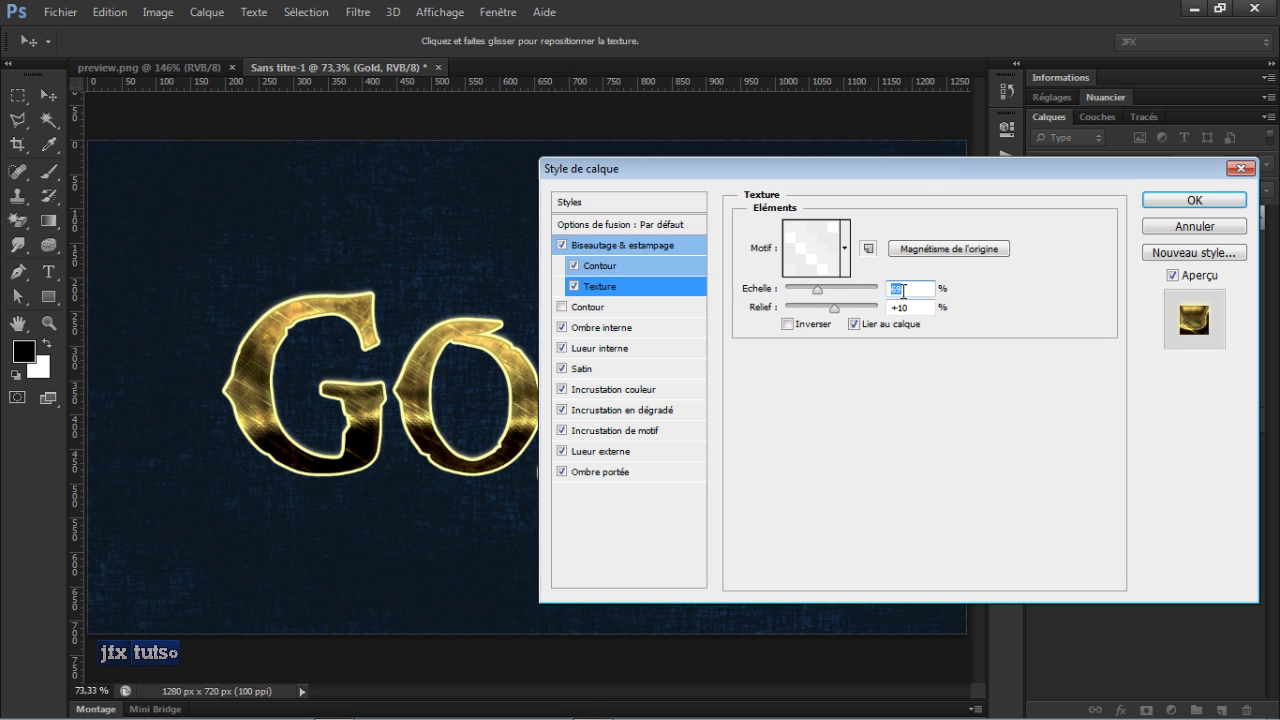
pyautogui.moveTo(911, 307); pyautogui.dragTo(885, 307)
pyautogui.press('Escape')
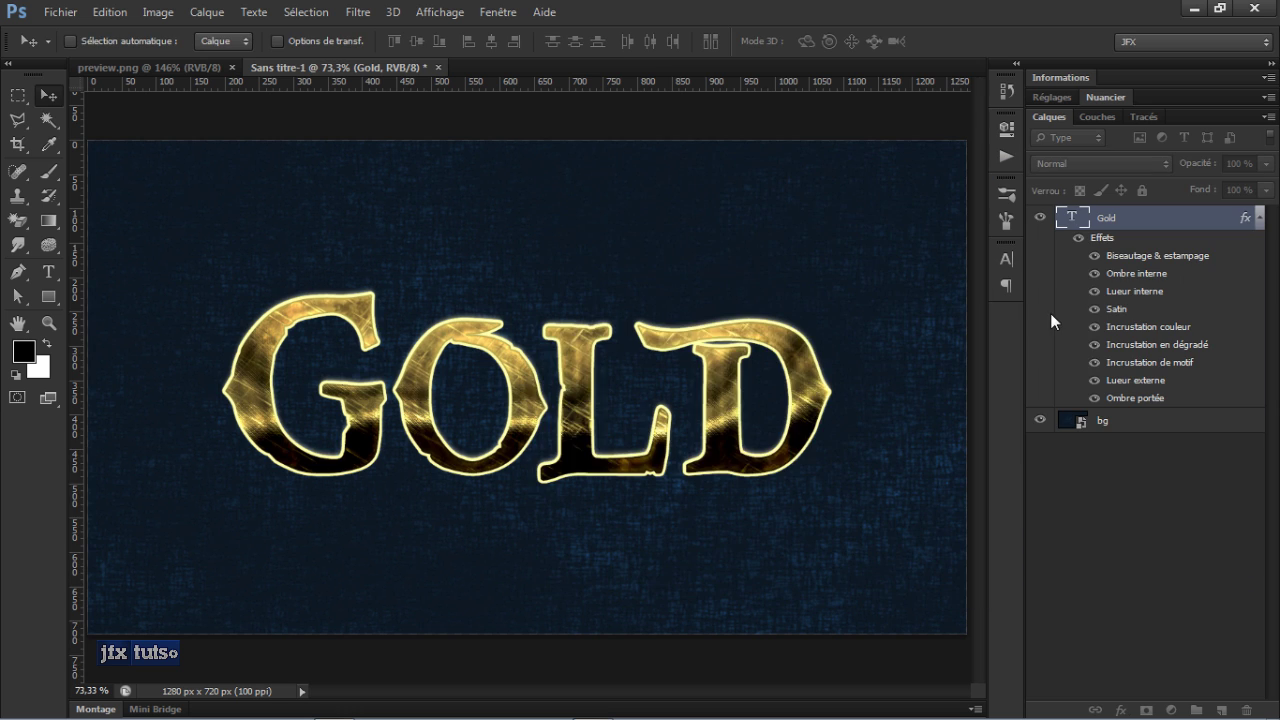
# Step: Collapse the Gold layer's effects list, duplicate the layer and delete the layer style from the copy
pyautogui.moveTo(1097, 268); pyautogui.dragTo(1094, 383)
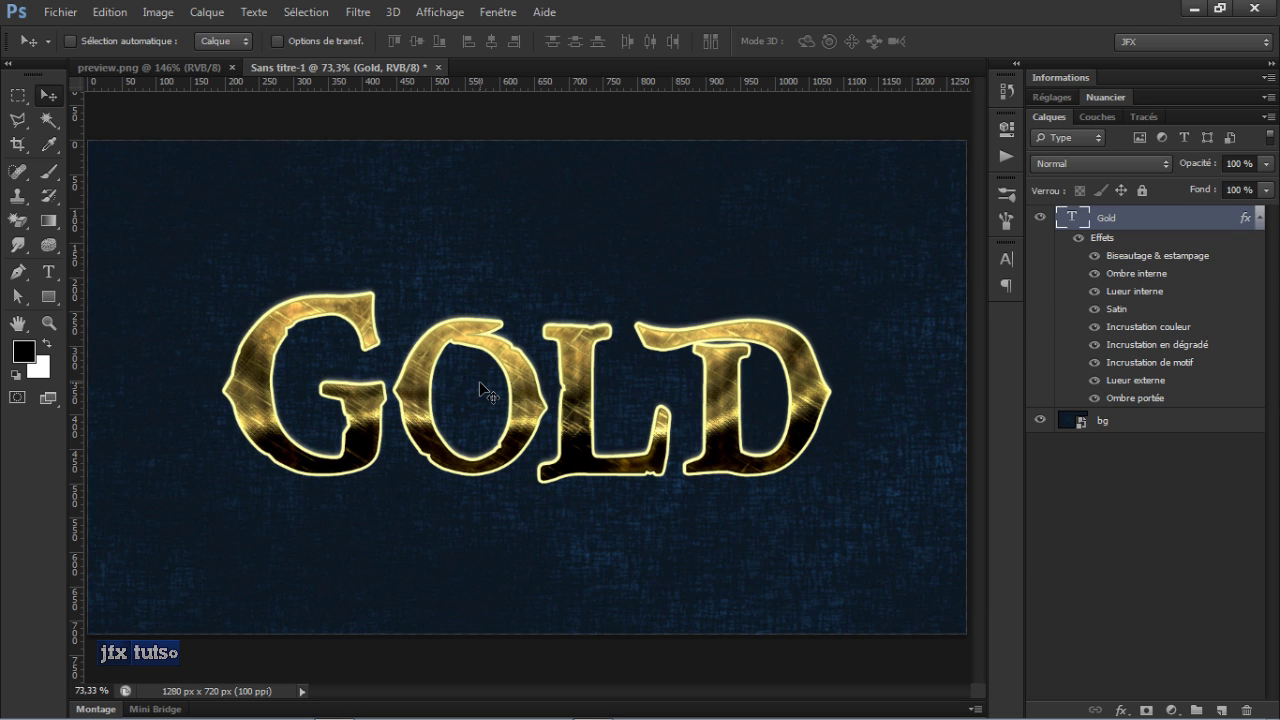
pyautogui.click(1259, 218)
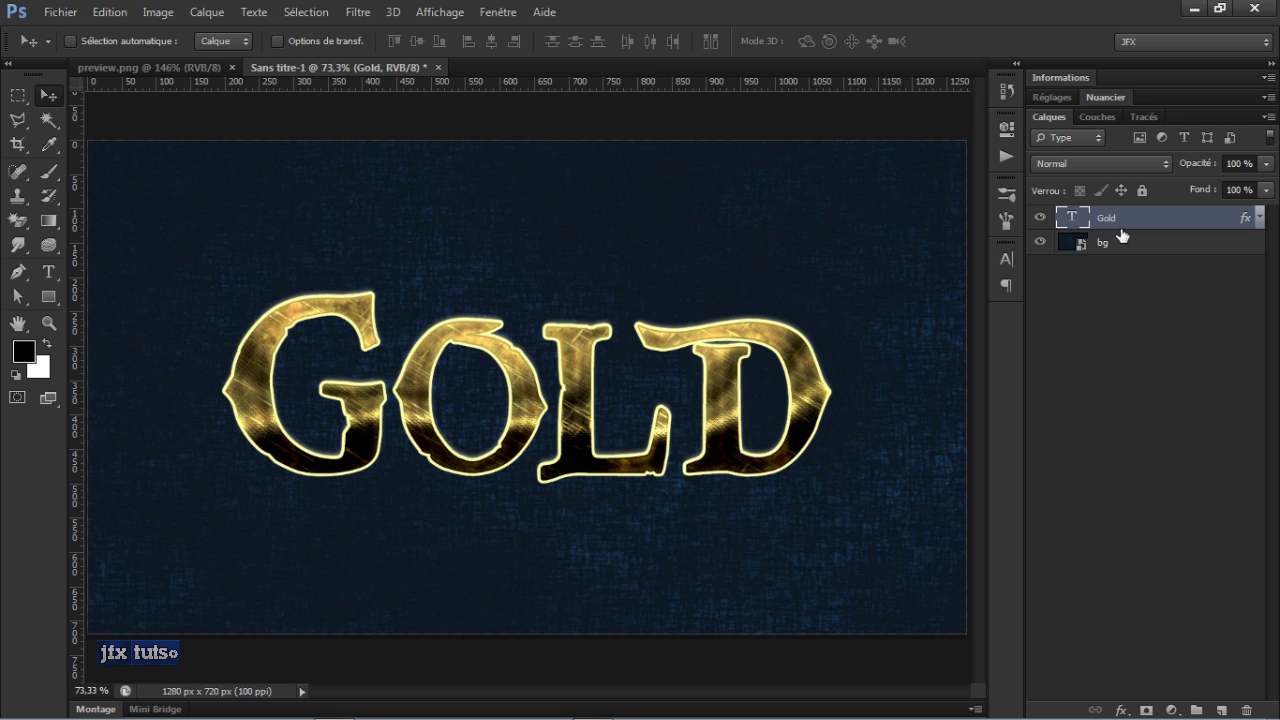
pyautogui.hotkey('ctrl', 'j')
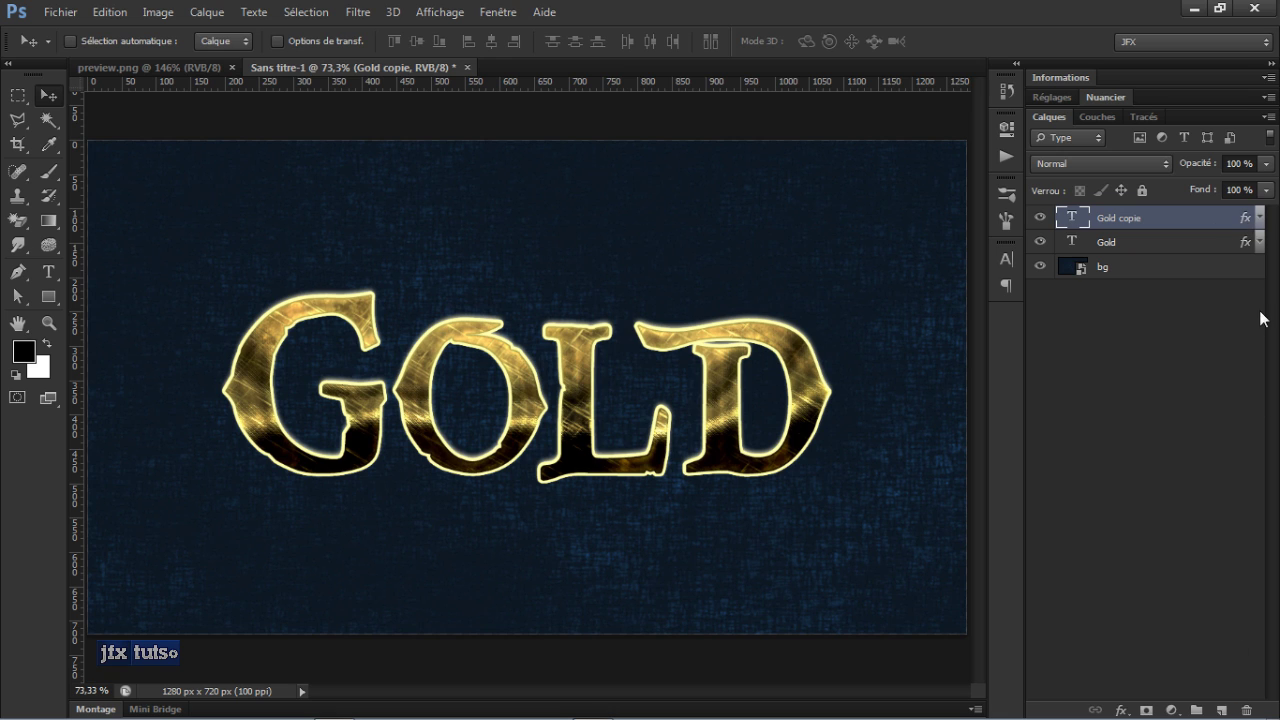
pyautogui.moveTo(1245, 214); pyautogui.dragTo(1248, 709)
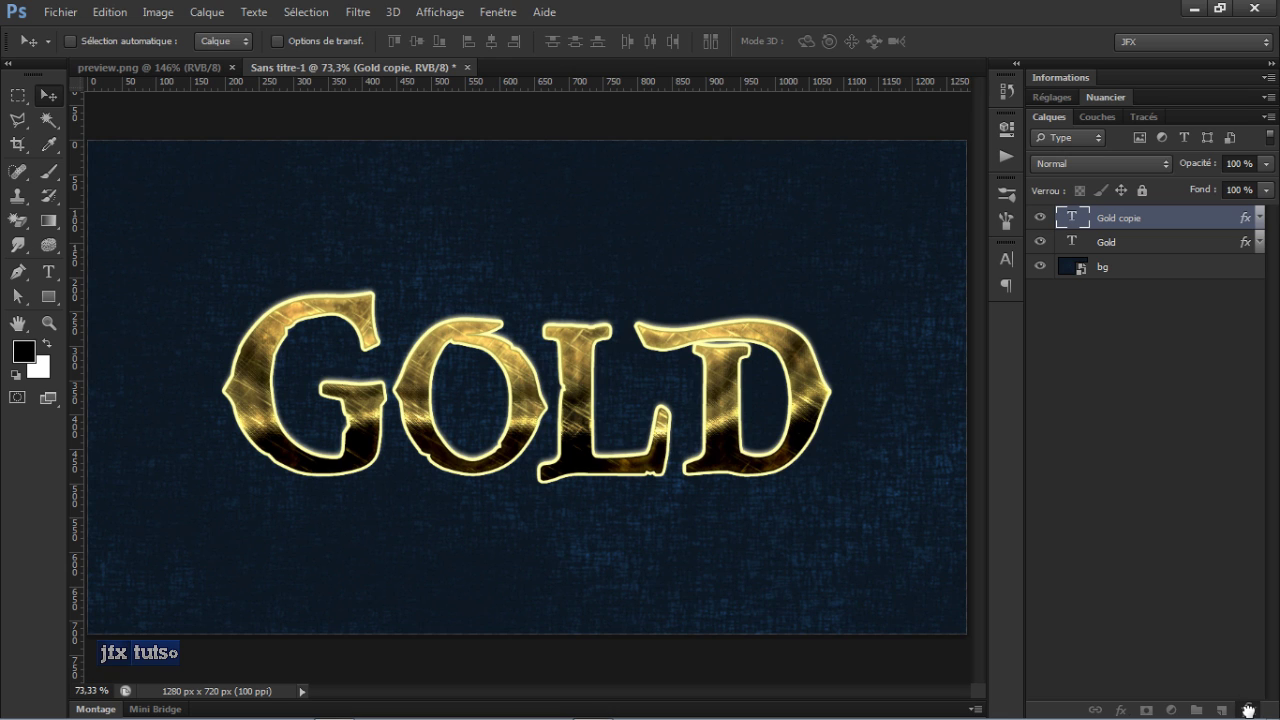
pyautogui.moveTo(1248, 709); pyautogui.dragTo(1247, 710)
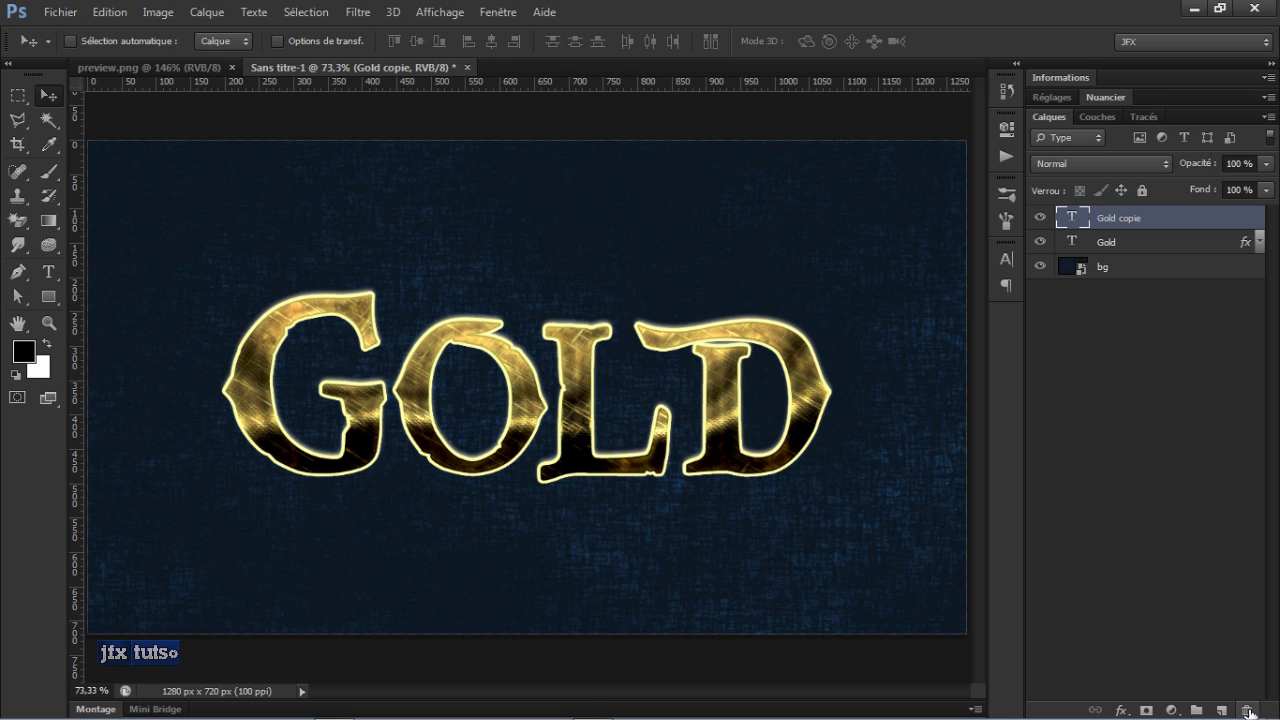
# Step: Apply the last saved style preset, the white one with a dark edge, to the Gold copie layer
pyautogui.doubleClick(1170, 226)
pyautogui.click(580, 203)
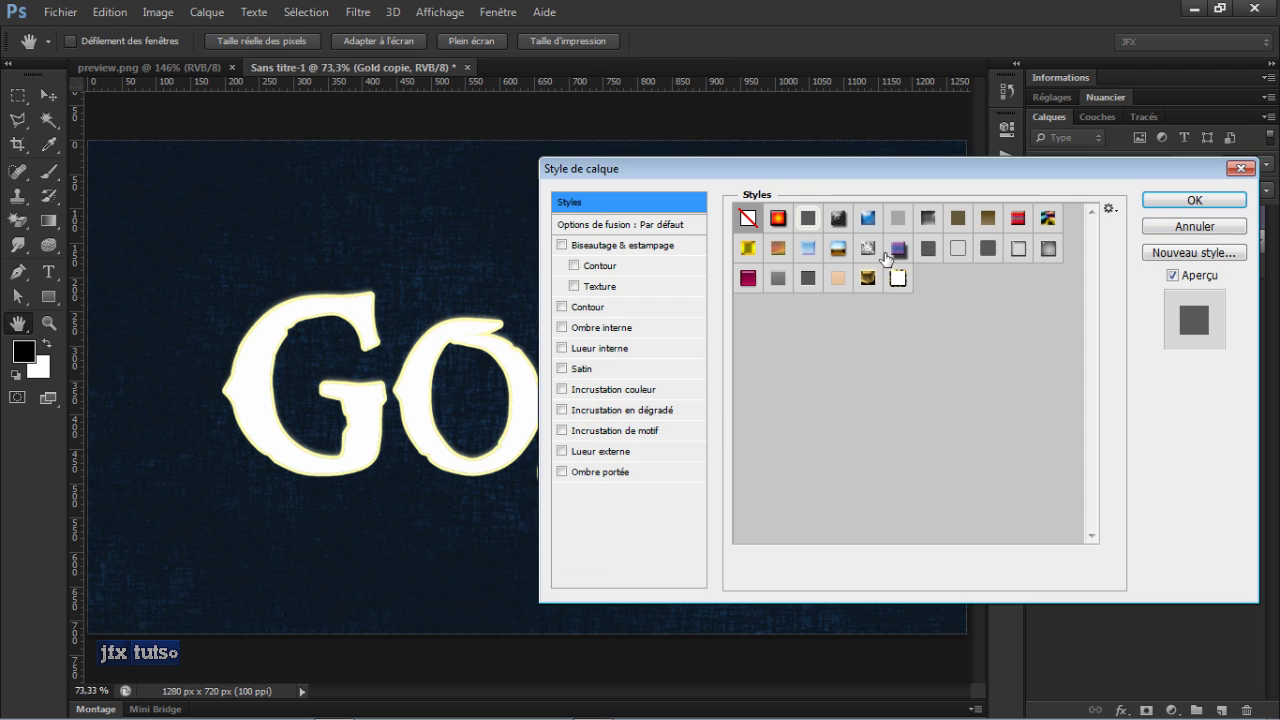
pyautogui.click(898, 279)
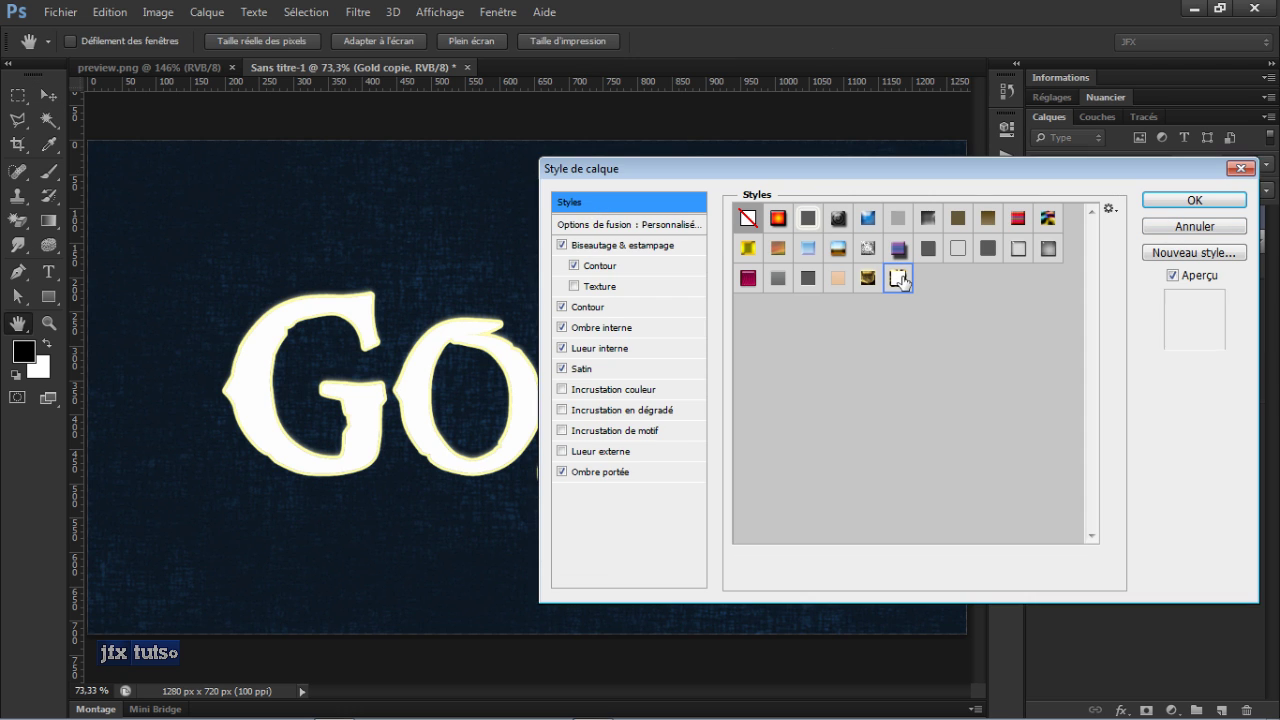
pyautogui.click(1159, 201)
# Step: Hide every effect on Gold copie except the drop shadow, view the drop shadow's settings and cancel the dialog
pyautogui.moveTo(1094, 256); pyautogui.dragTo(1094, 327)
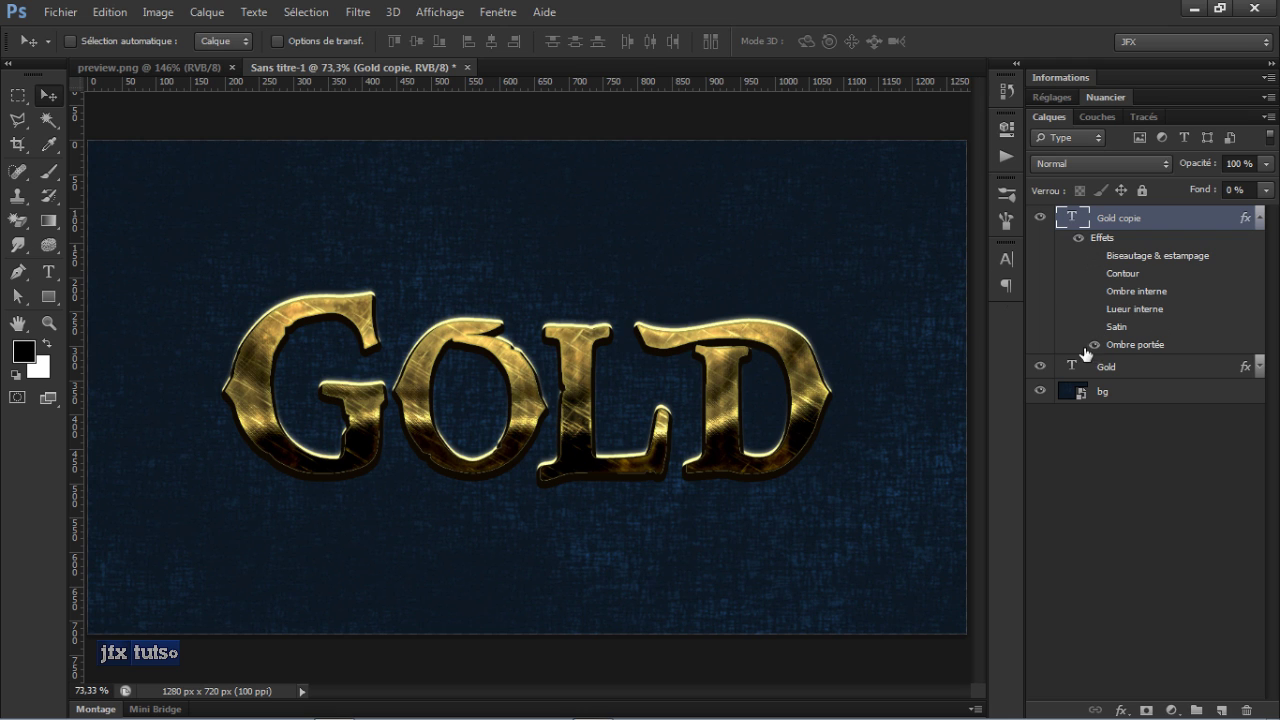
pyautogui.doubleClick(1131, 345)
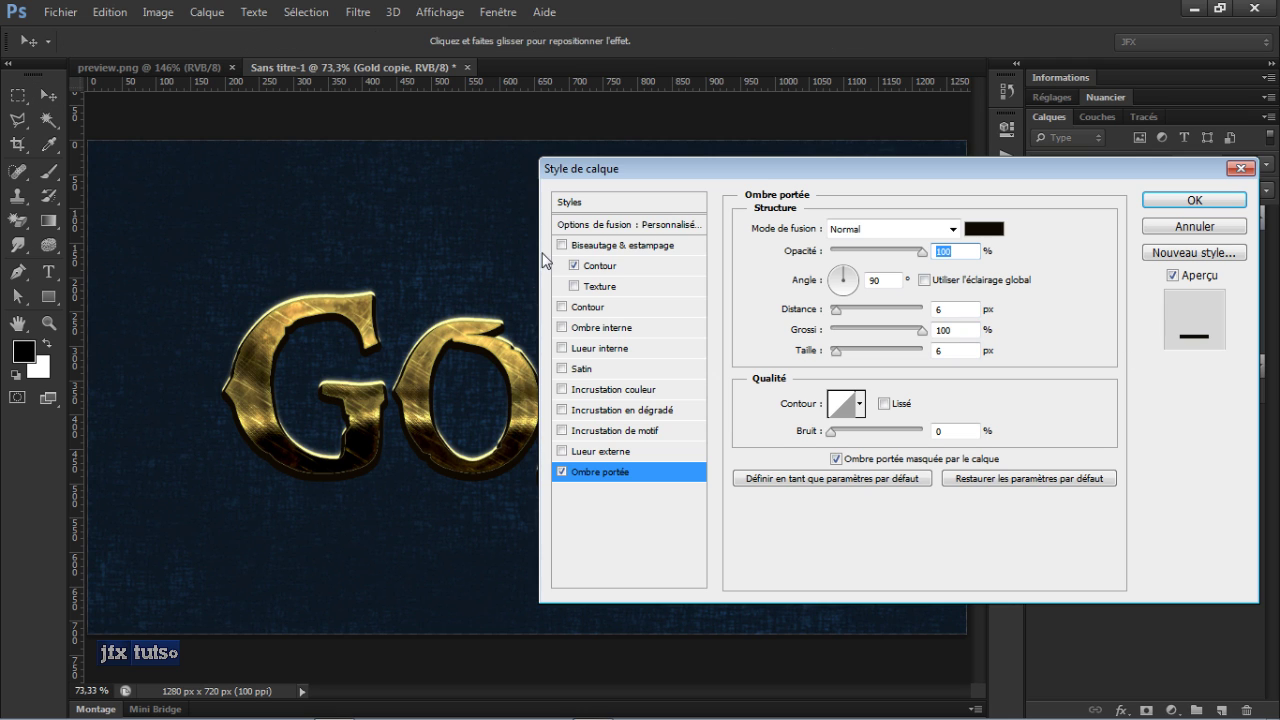
pyautogui.click(1182, 225)
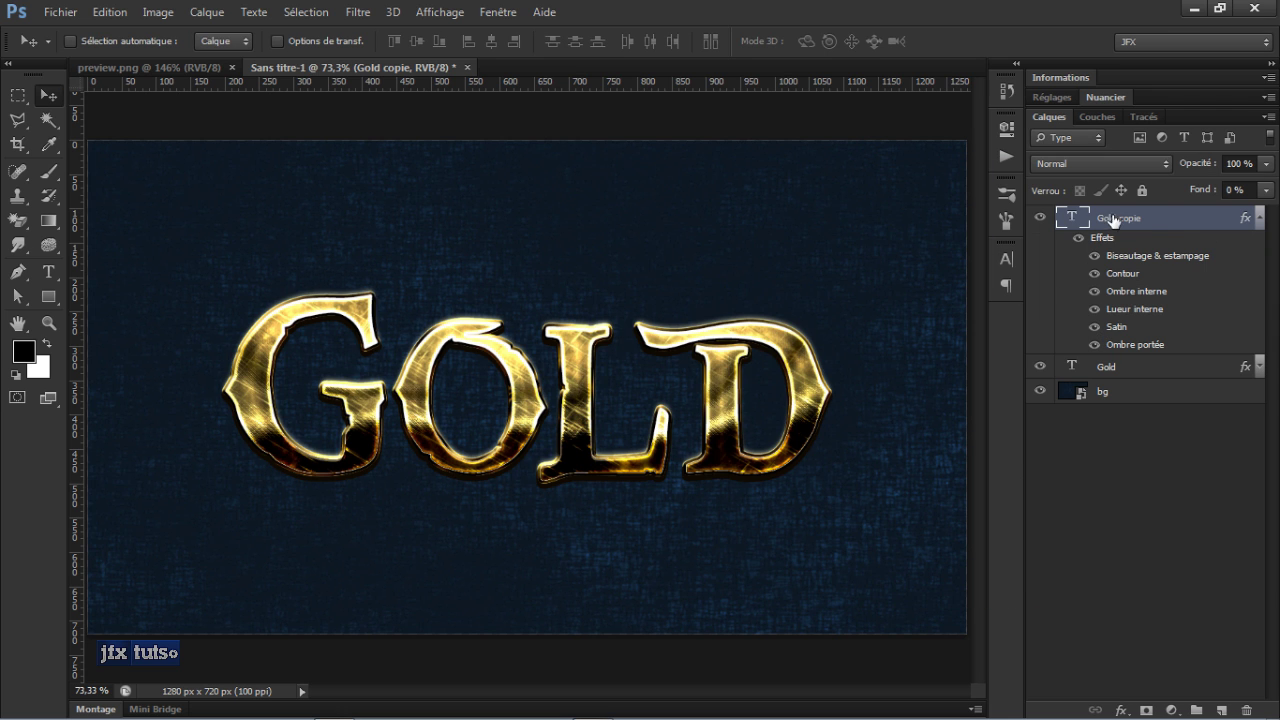
# Step: Examine the drop shadow's blend mode and colour in the Gold copie layer style, and close the dialog
pyautogui.doubleClick(1177, 225)
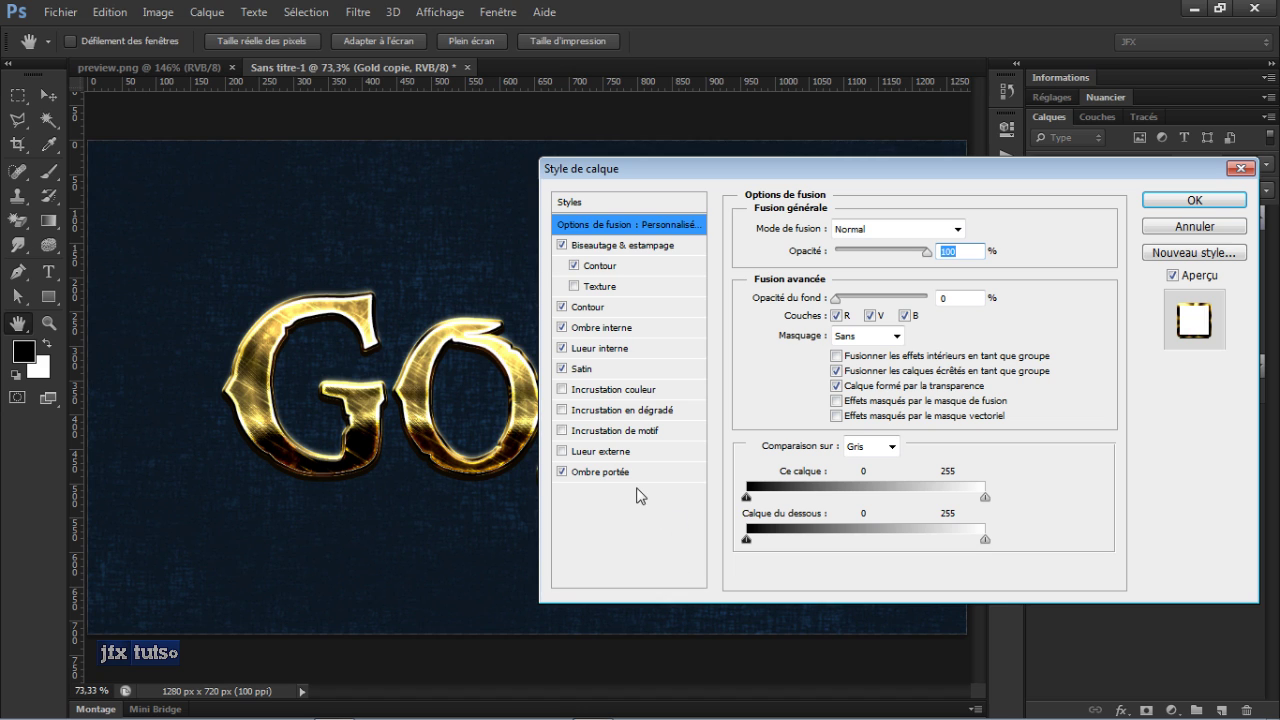
pyautogui.click(600, 474)
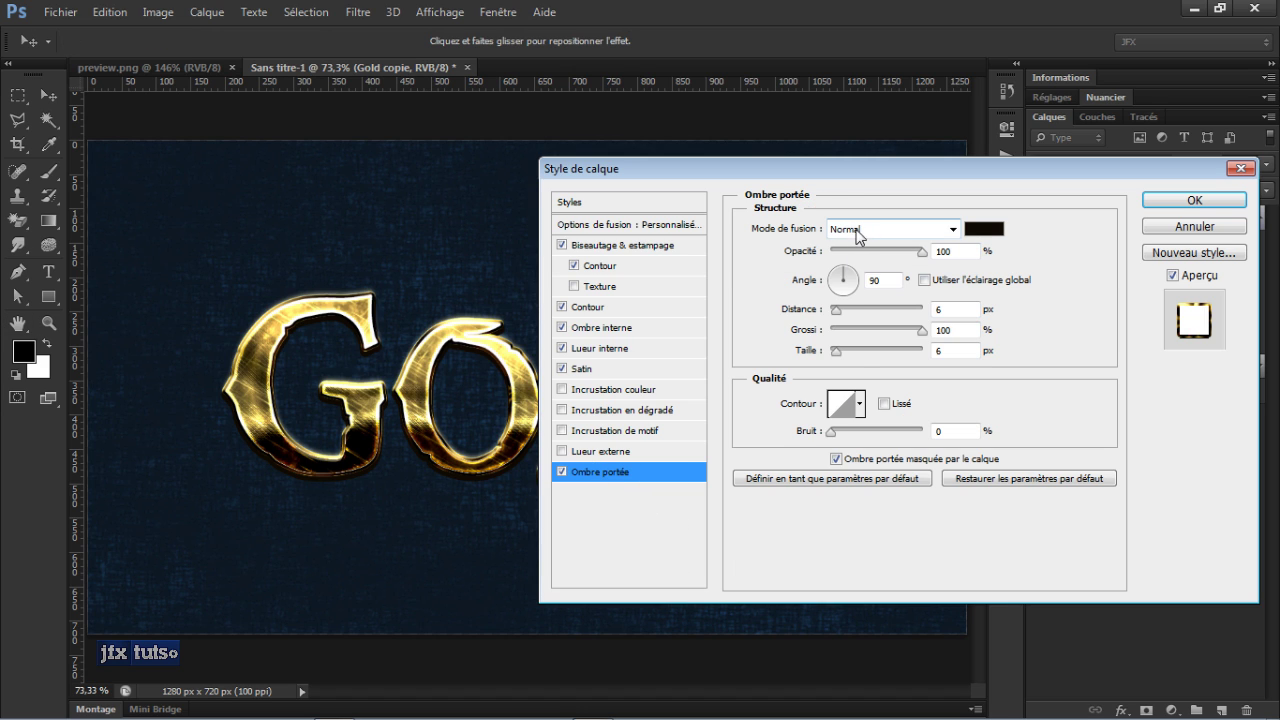
pyautogui.click(984, 229)
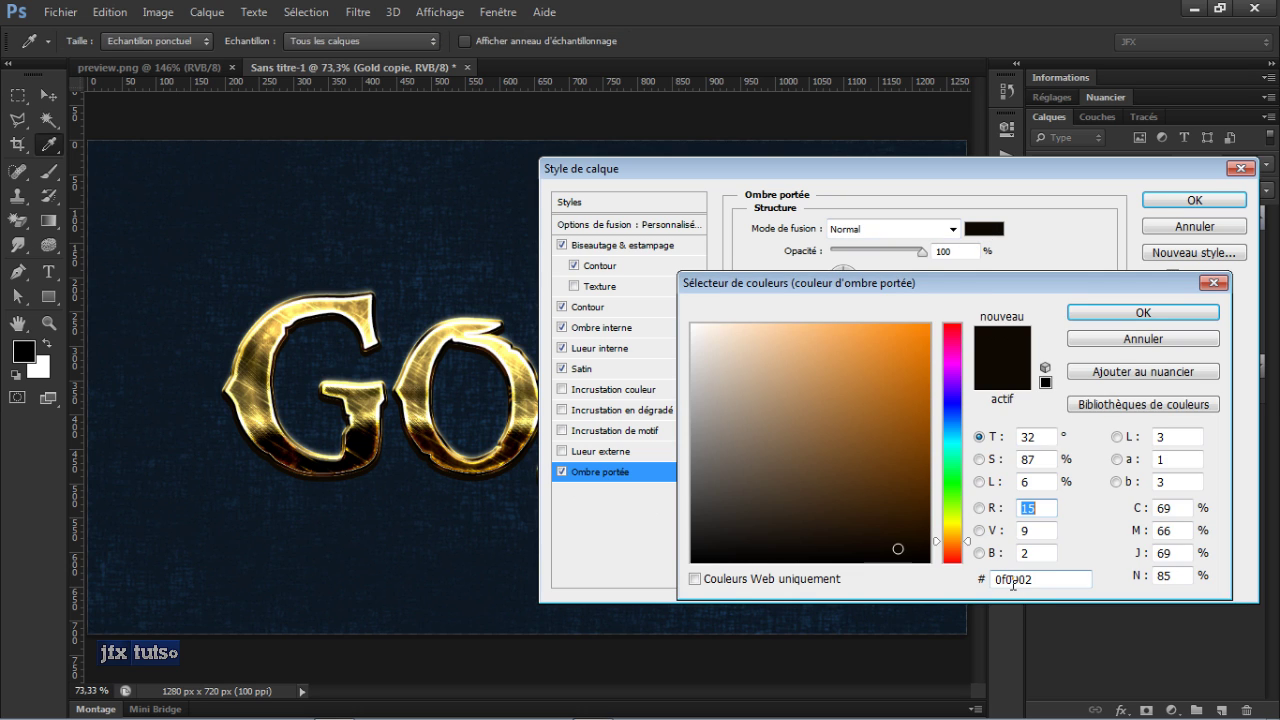
pyautogui.click(1090, 341)
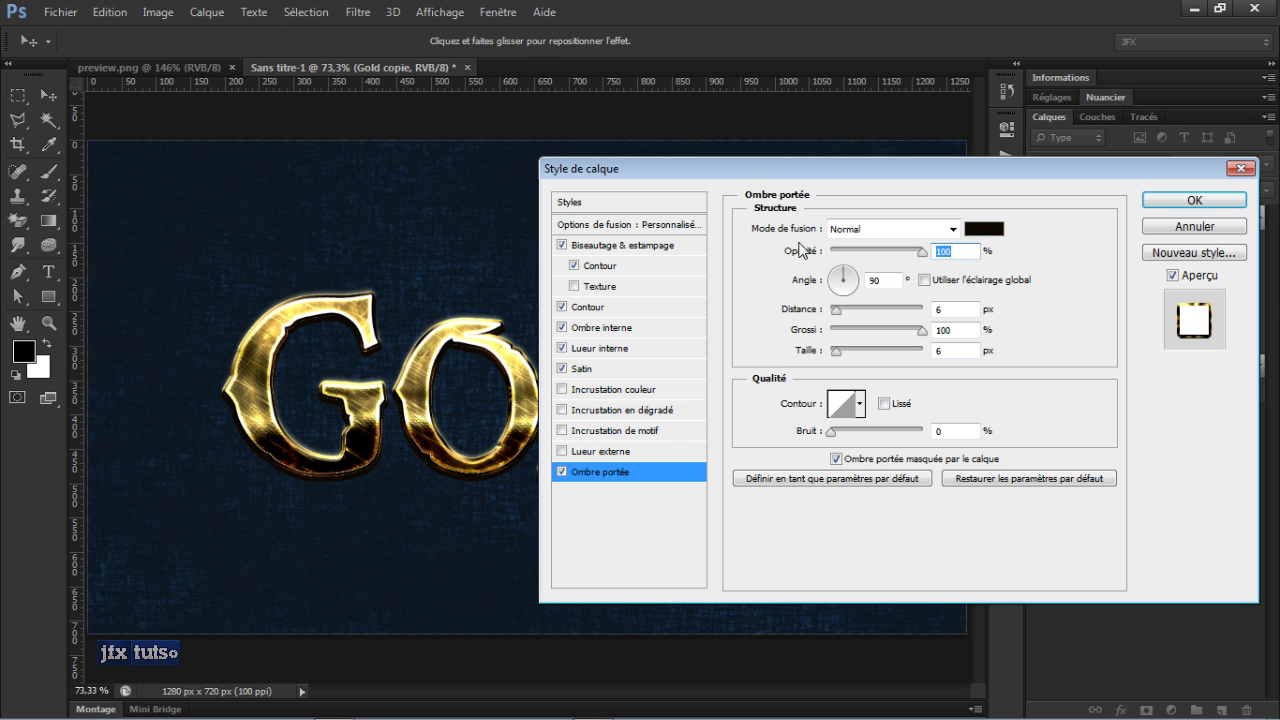
pyautogui.press('Return')
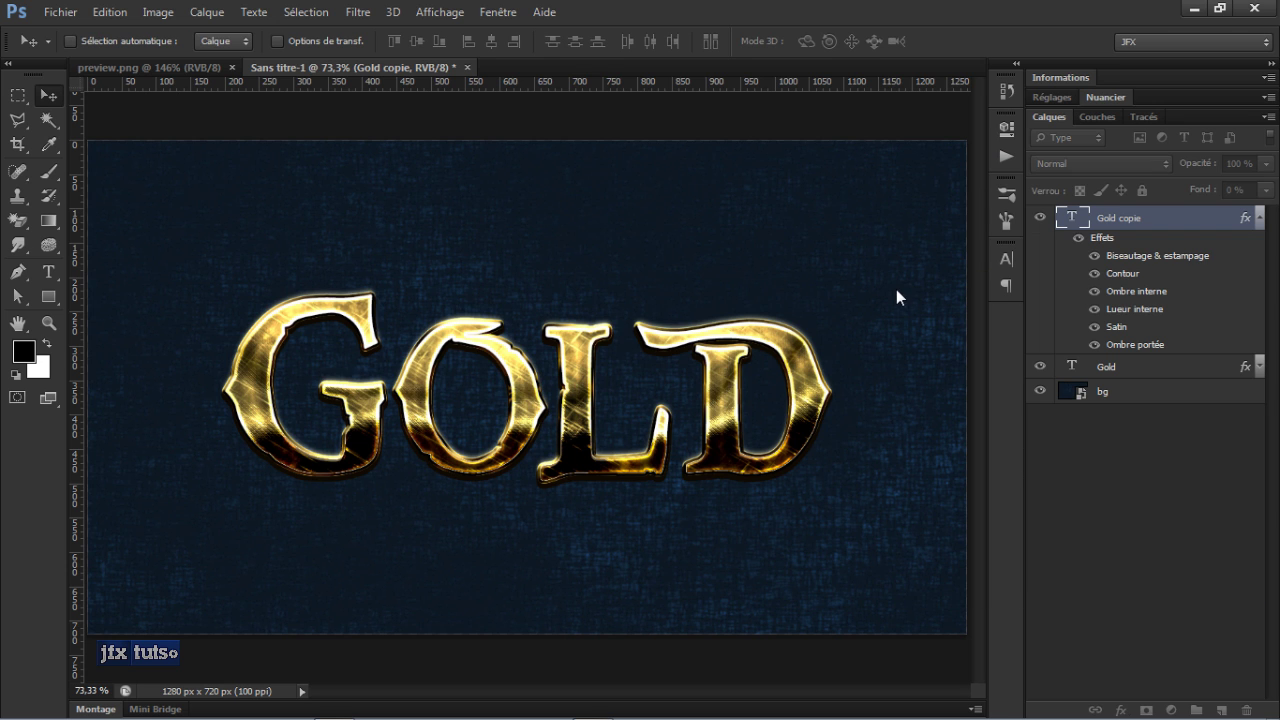
# Step: Reopen the Gold copie layer style and check the drop shadow's distance, spread, size and contour curve
pyautogui.doubleClick(1158, 231)
pyautogui.click(600, 471)
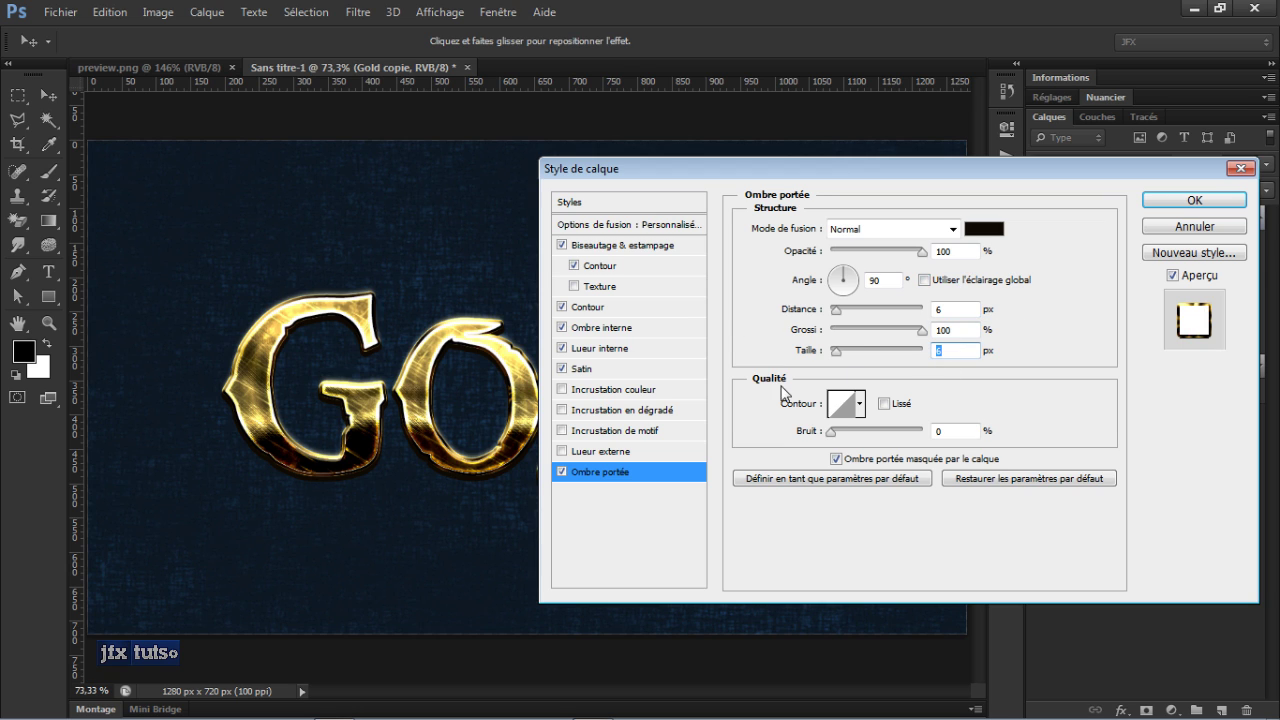
pyautogui.click(860, 405)
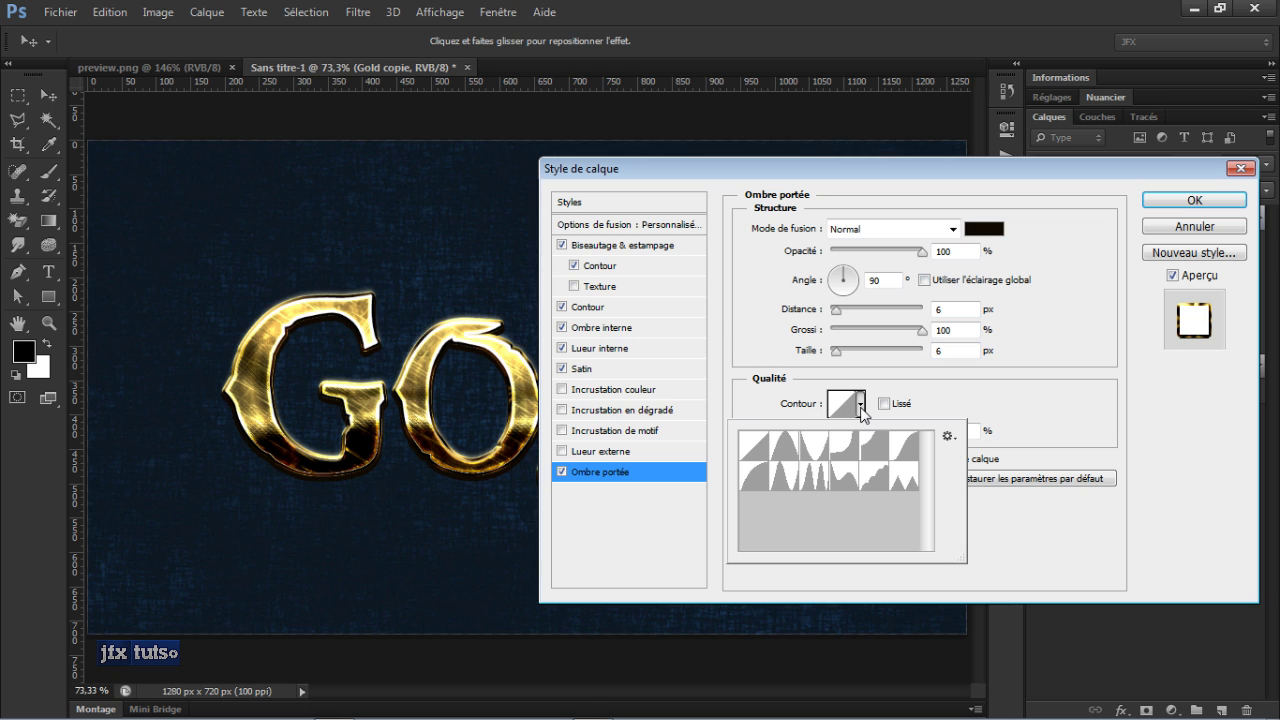
pyautogui.doubleClick(770, 440)
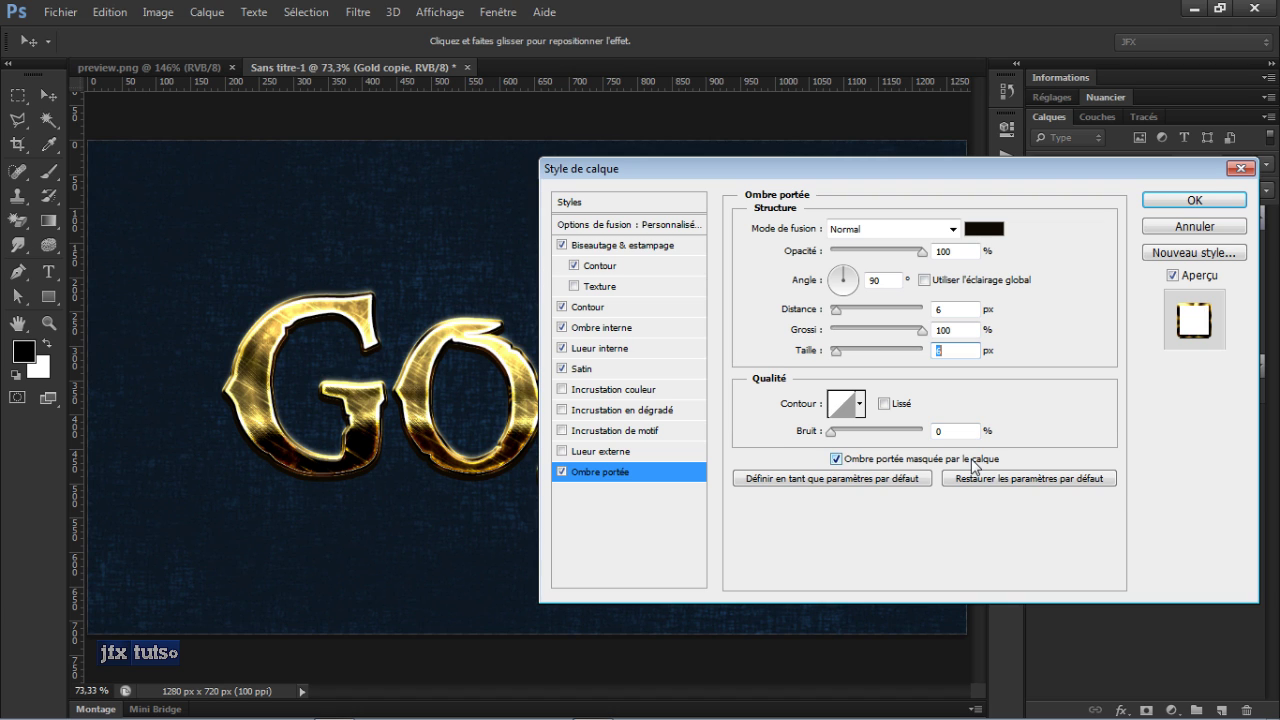
# Step: Review the satin effect's blend mode, colour, opacity, angle, distance, size and contour curve
pyautogui.click(582, 370)
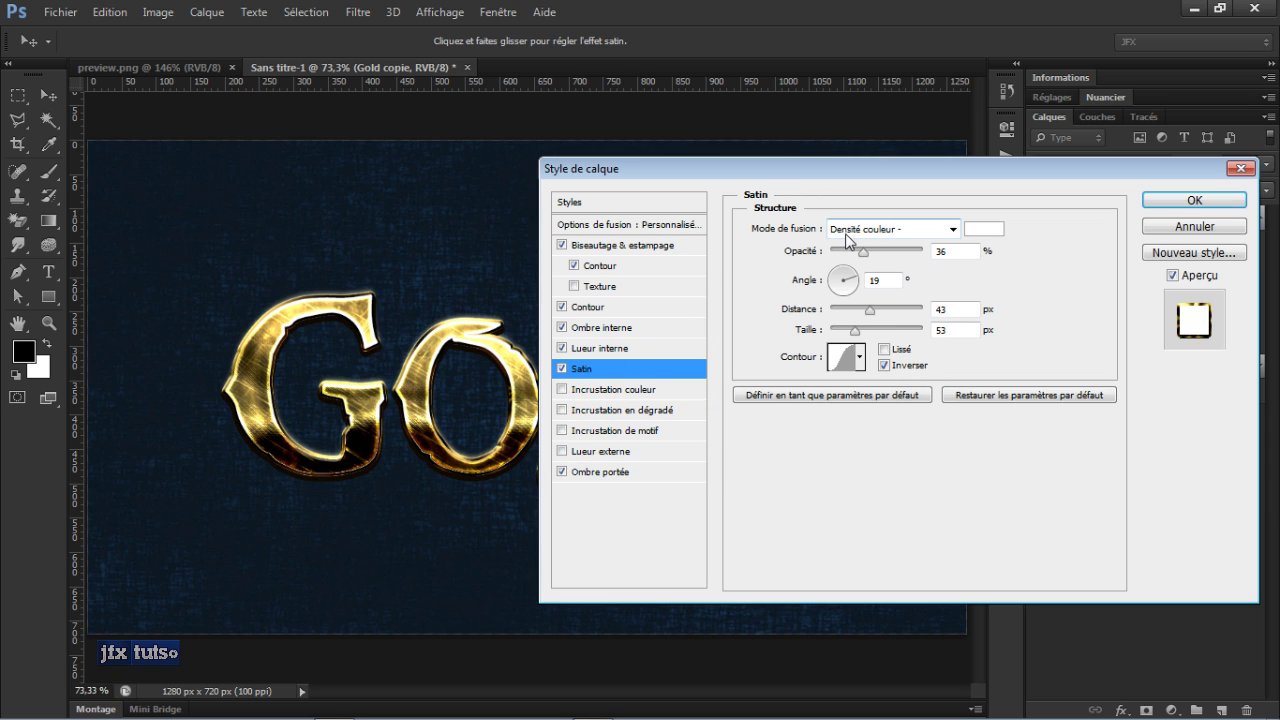
pyautogui.click(989, 232)
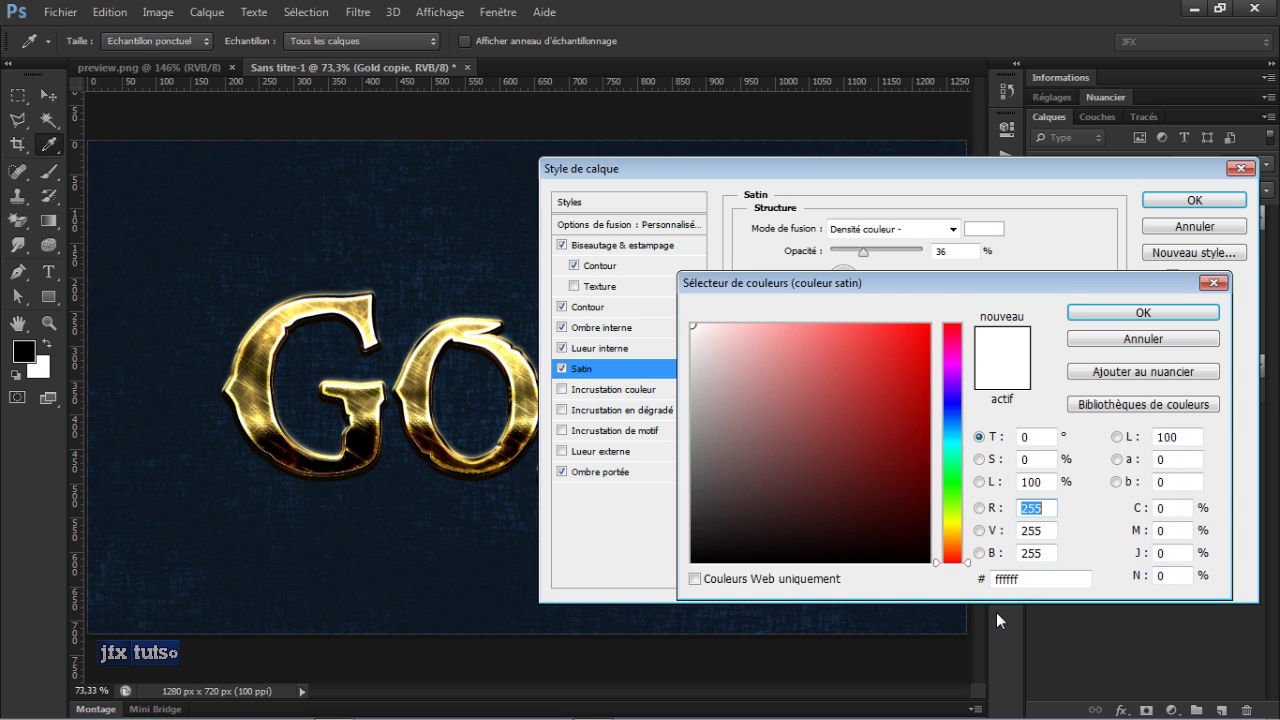
pyautogui.press('Return')
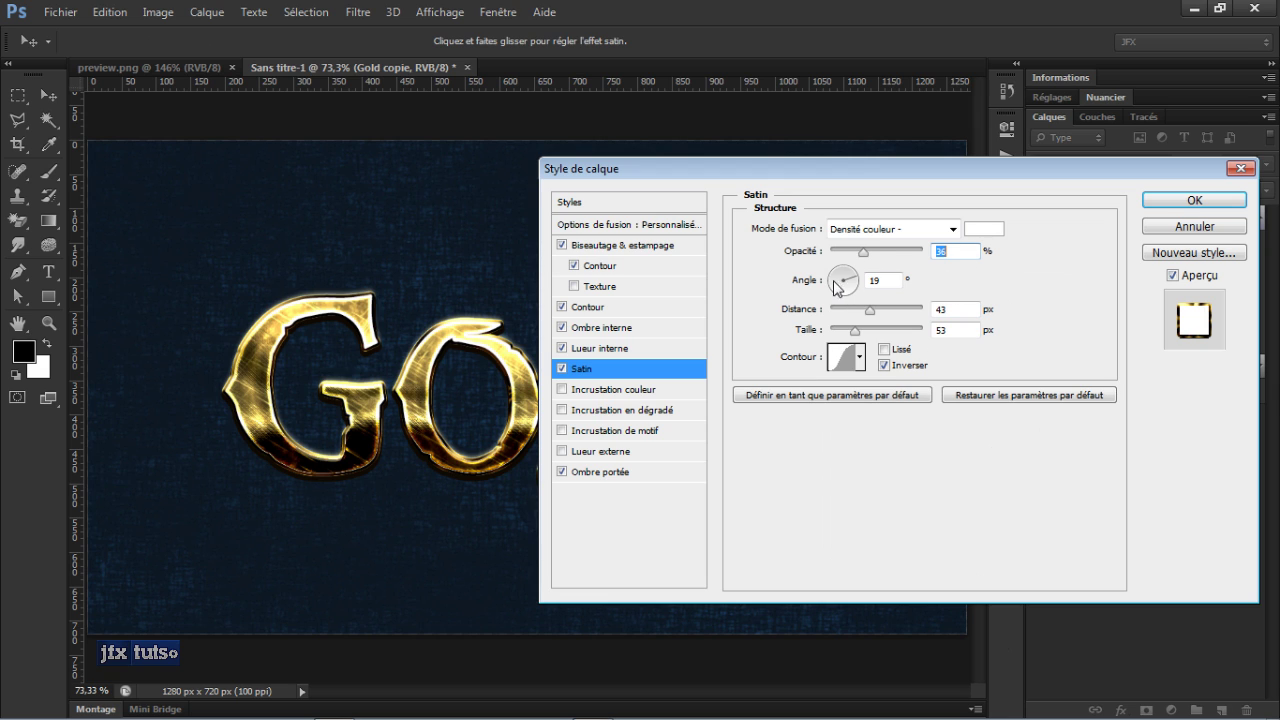
pyautogui.click(955, 309)
pyautogui.click(958, 328)
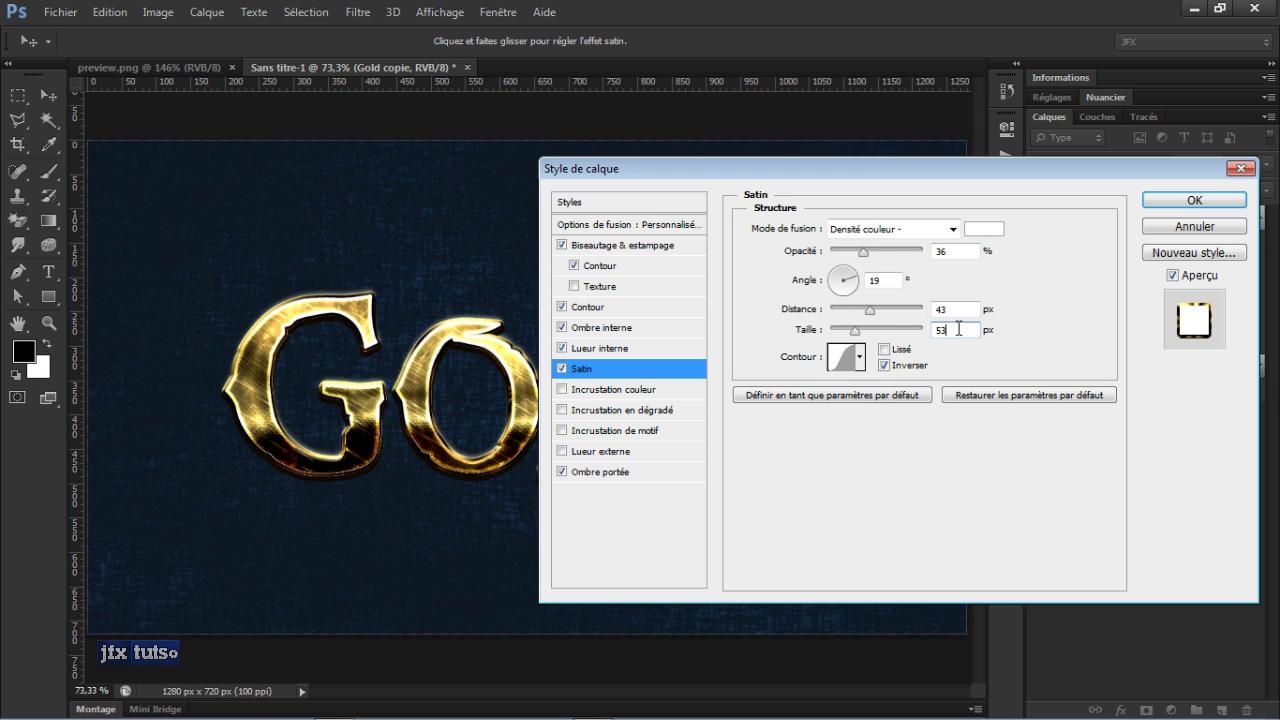
pyautogui.click(858, 357)
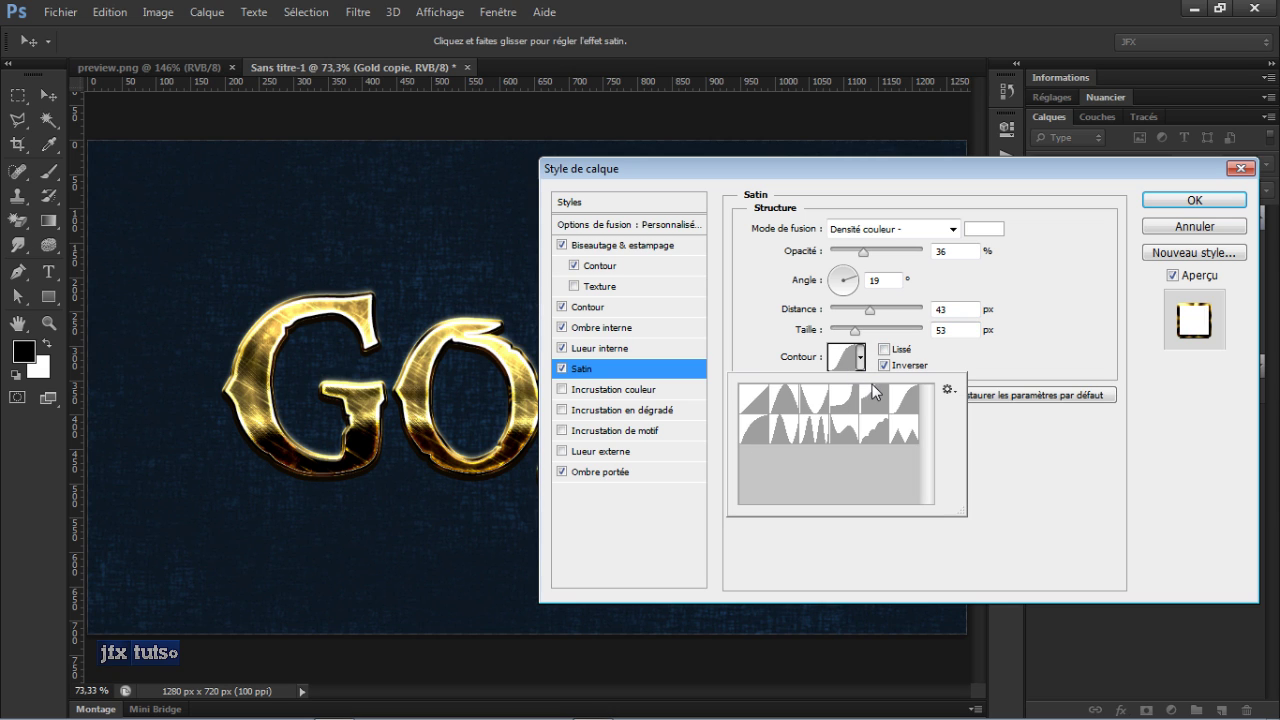
pyautogui.click(1040, 363)
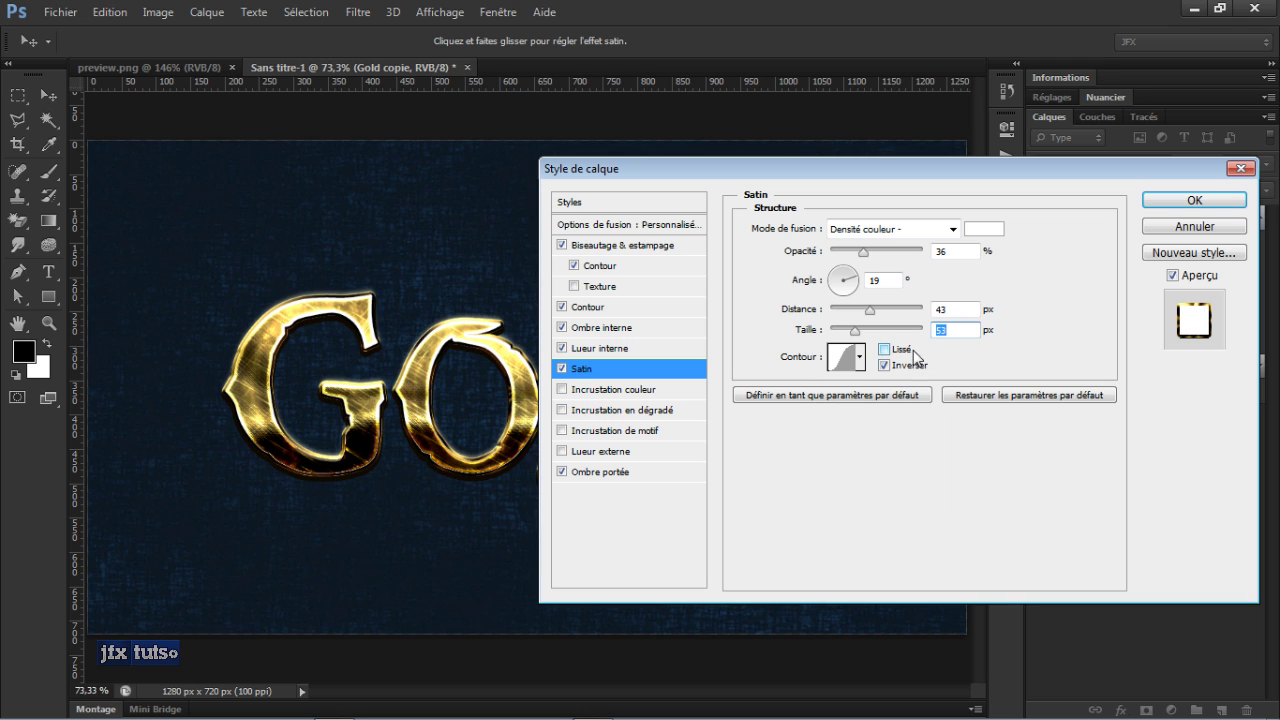
# Step: Review the inner glow's blend mode, opacity, colour, choke, size and contour curve
pyautogui.click(582, 348)
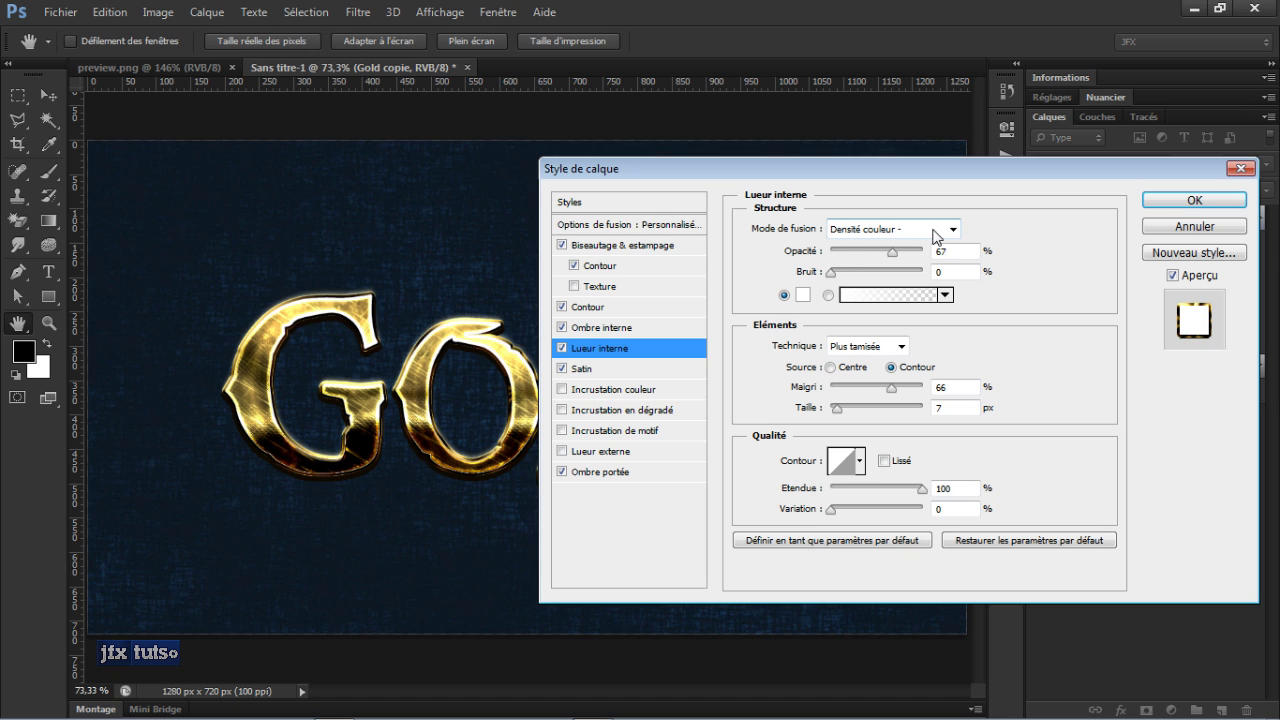
pyautogui.click(815, 250)
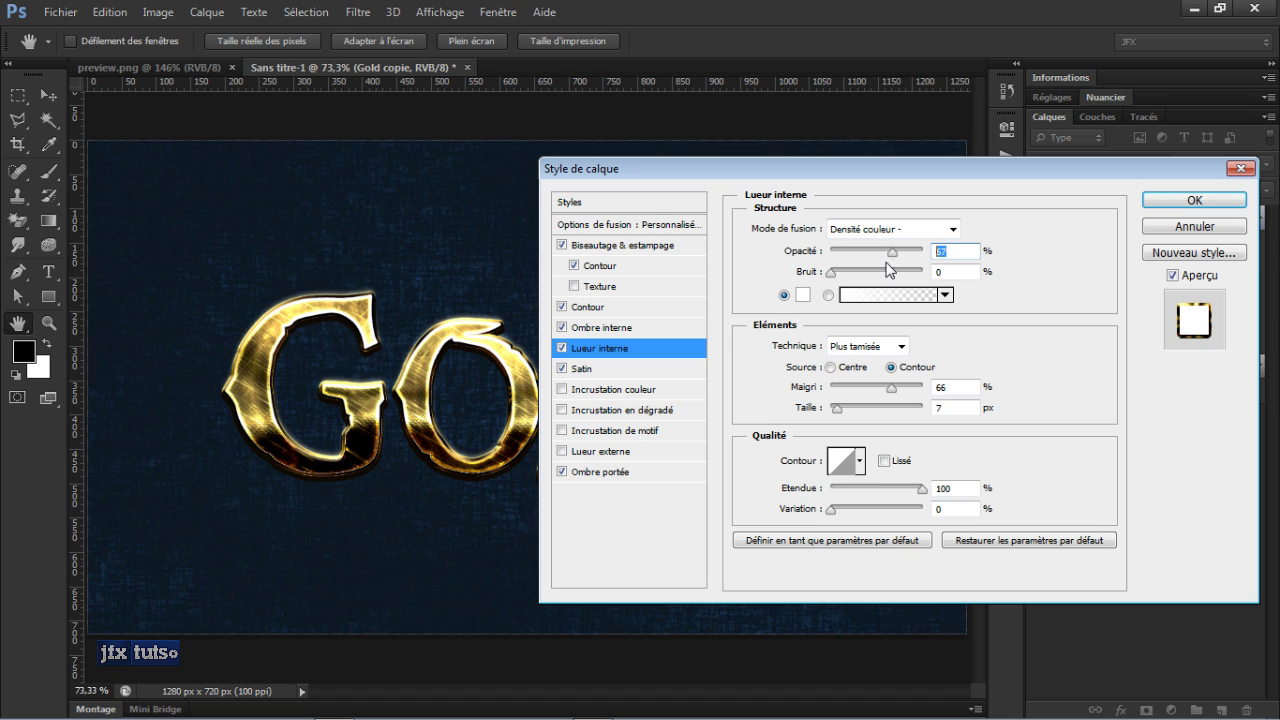
pyautogui.click(804, 296)
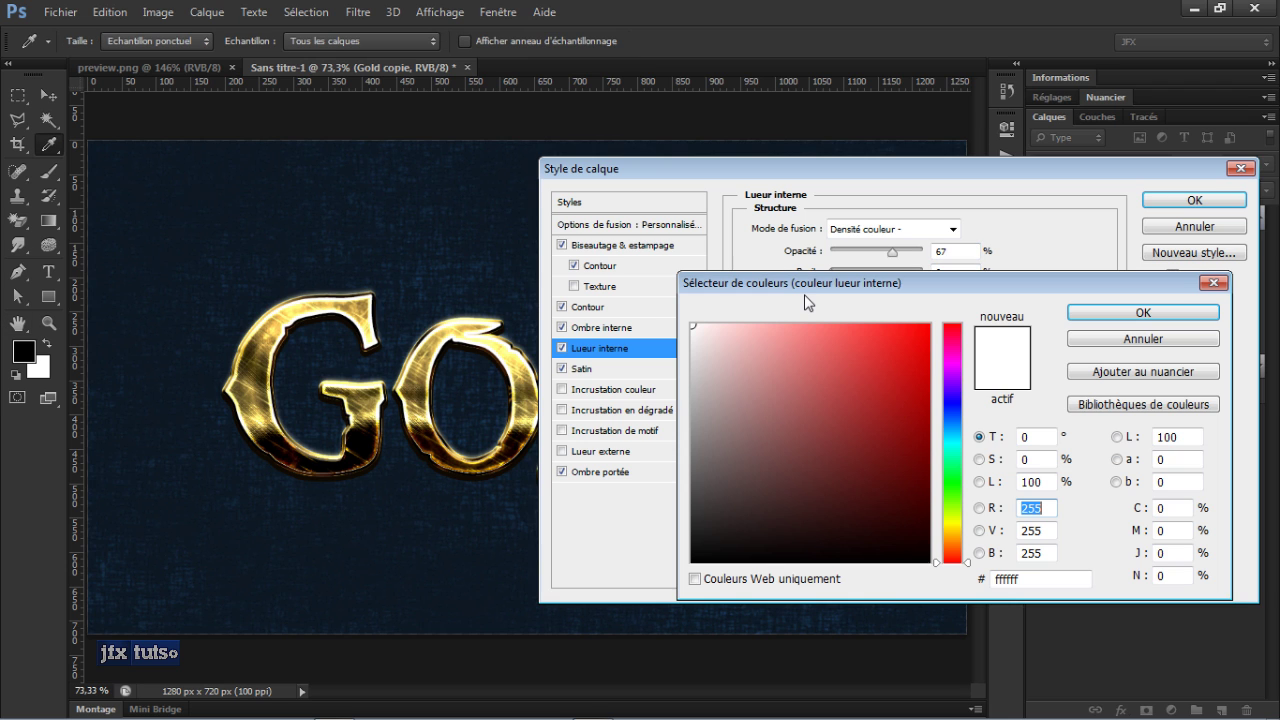
pyautogui.press('Return')
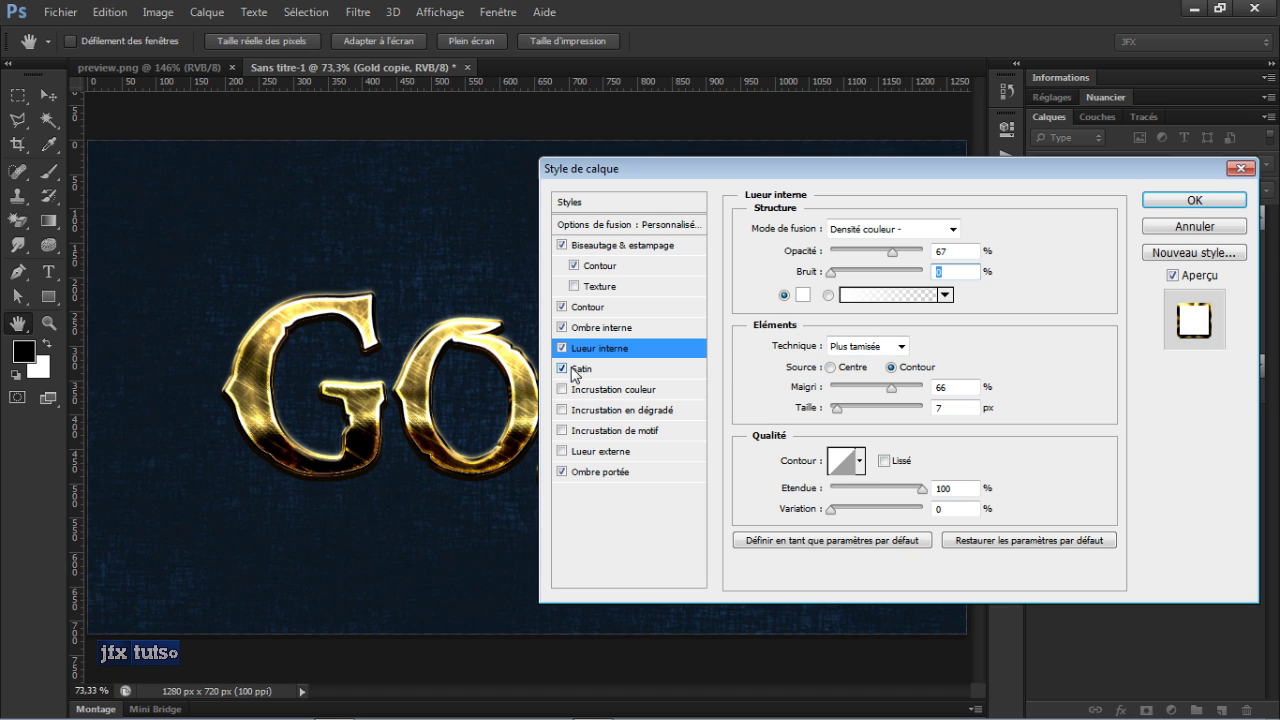
pyautogui.click(950, 386)
pyautogui.press('Tab')
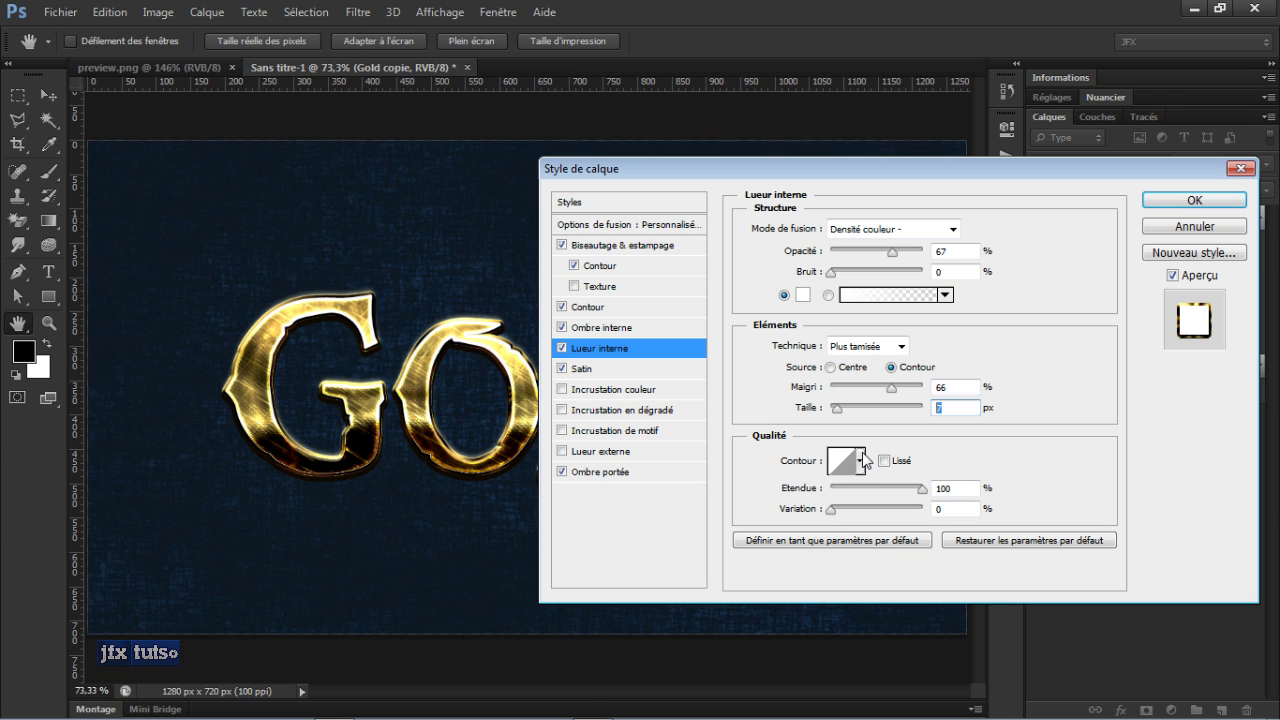
pyautogui.click(861, 461)
pyautogui.click(778, 443)
# Step: Review the inner shadow's blend mode, colour, opacity, angle and distance
pyautogui.click(614, 331)
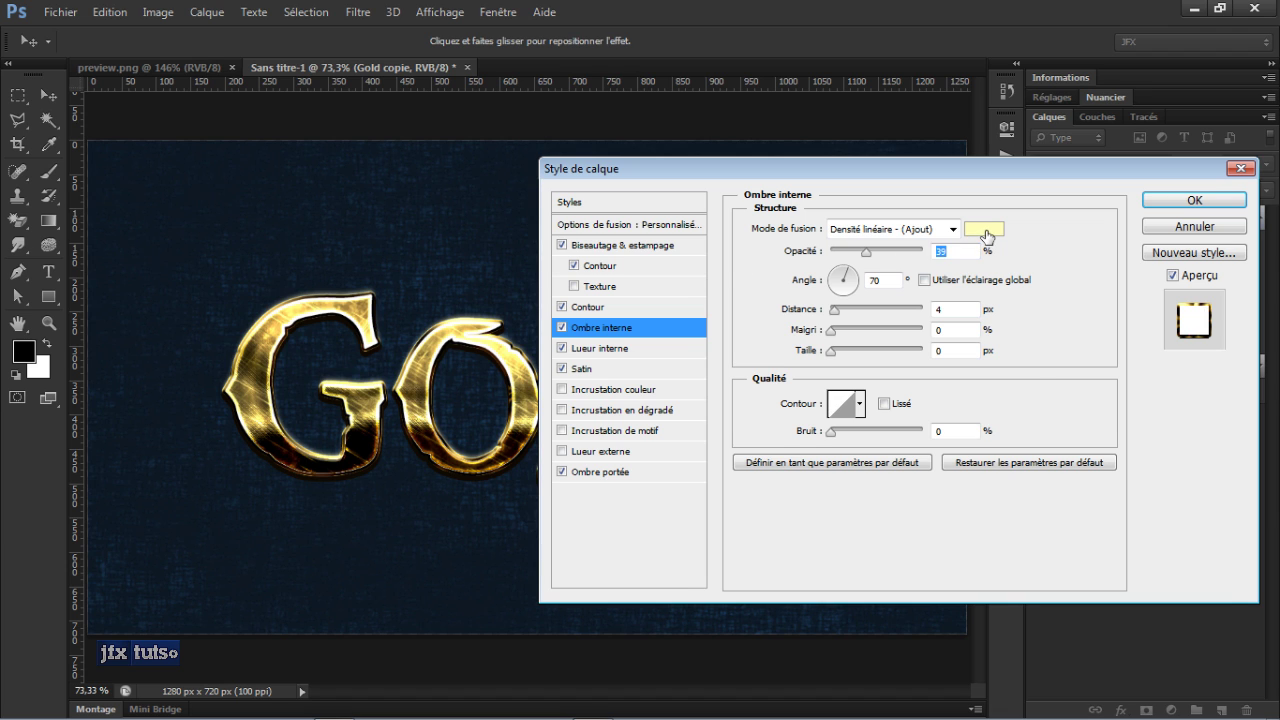
pyautogui.click(984, 229)
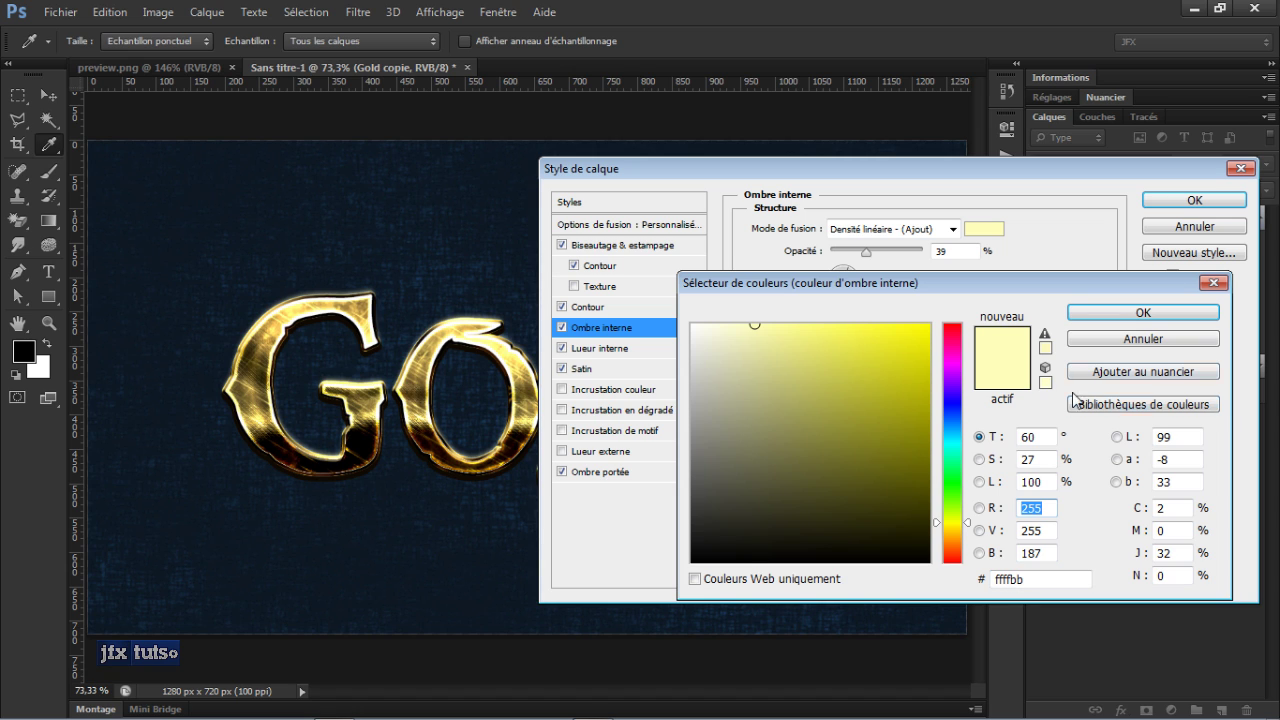
pyautogui.click(1095, 345)
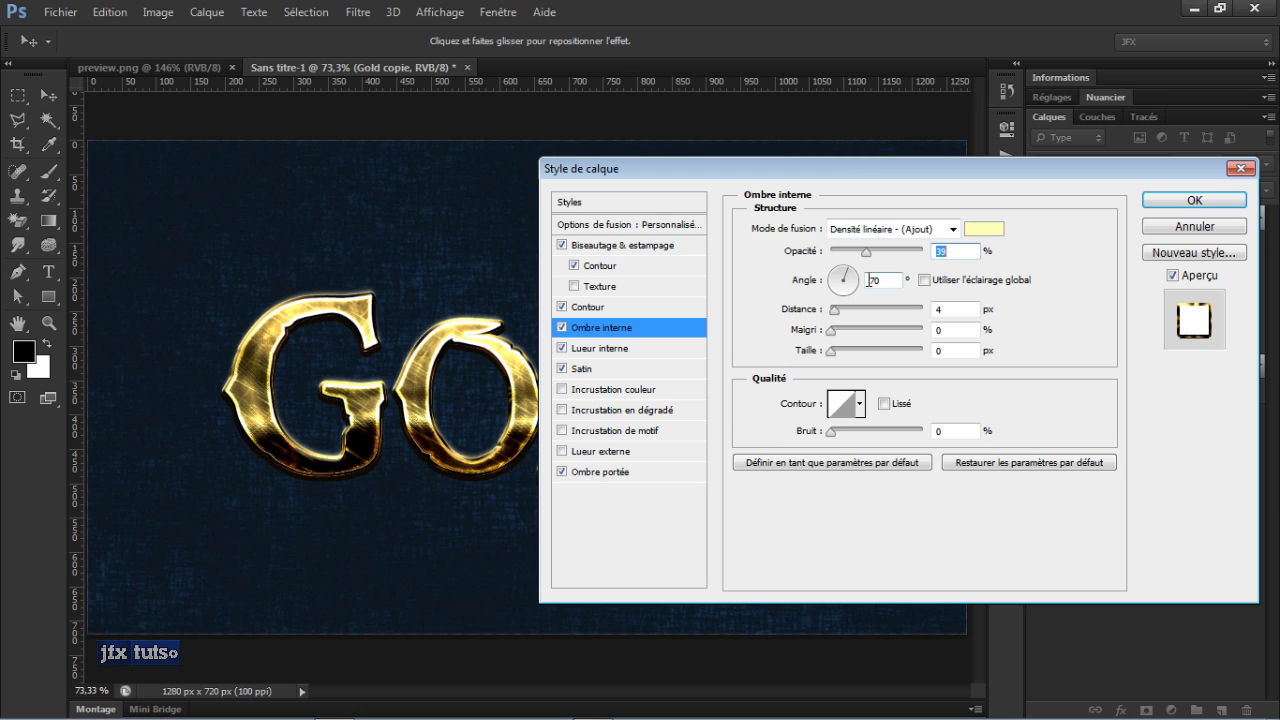
pyautogui.doubleClick(880, 280)
pyautogui.click(948, 310)
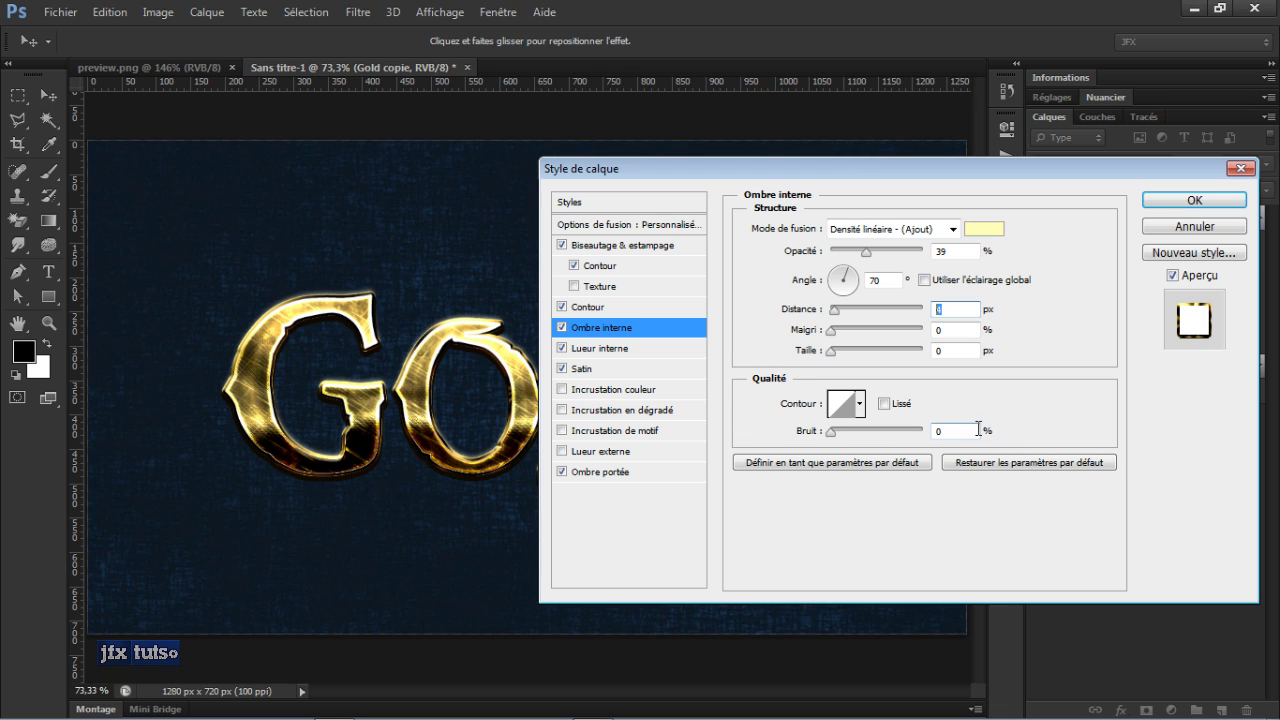
# Step: Review the bevel and emboss structure, shading angle, gloss contour and shadow colour after a brief look at the stroke settings
pyautogui.click(580, 307)
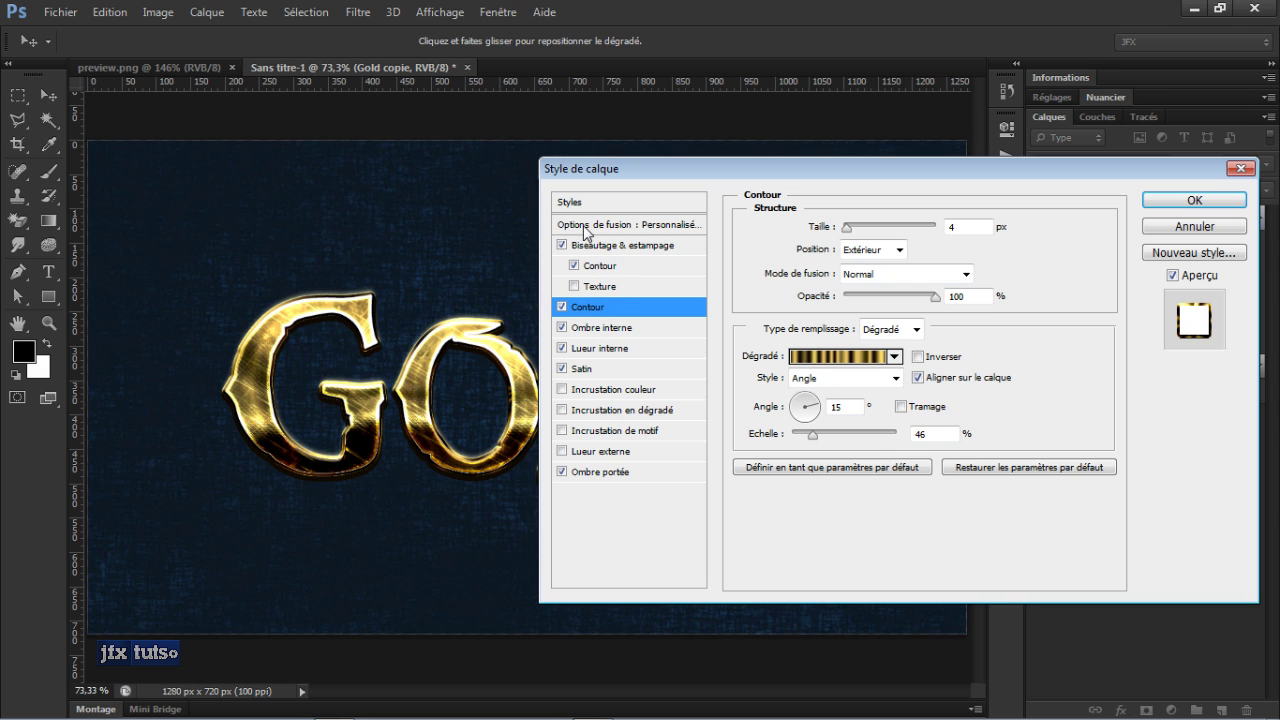
pyautogui.click(630, 246)
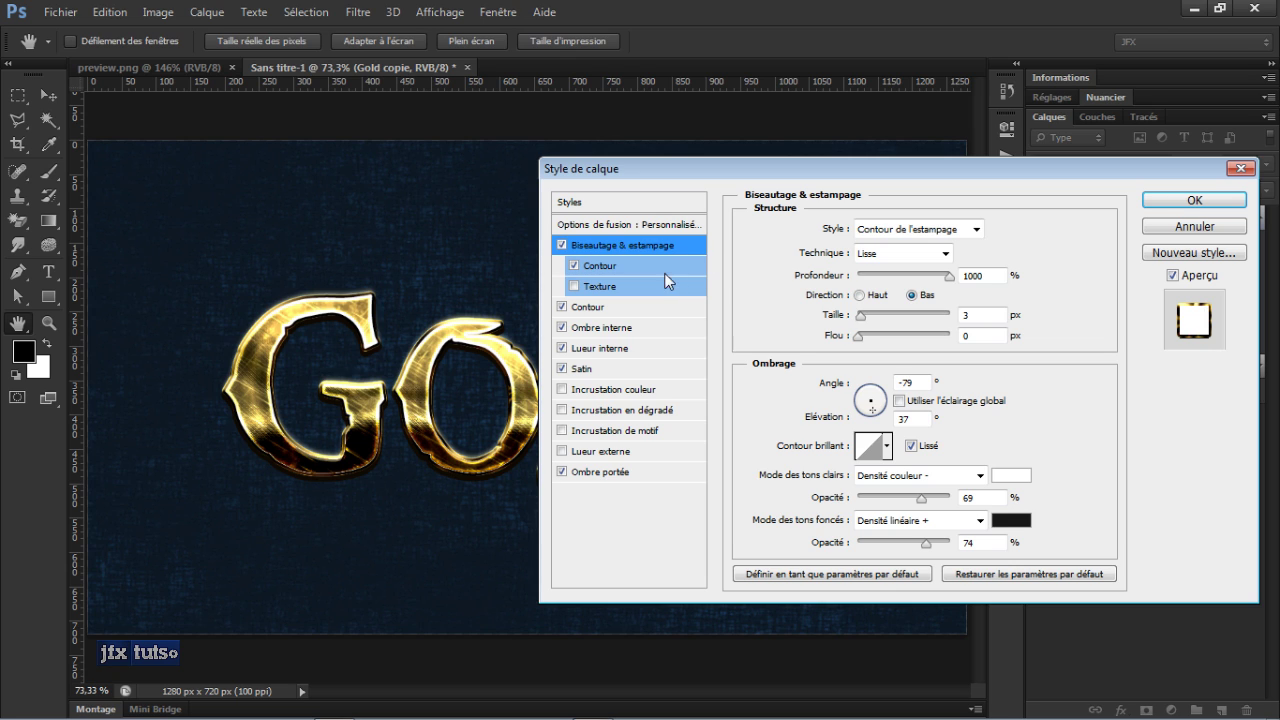
pyautogui.click(993, 317)
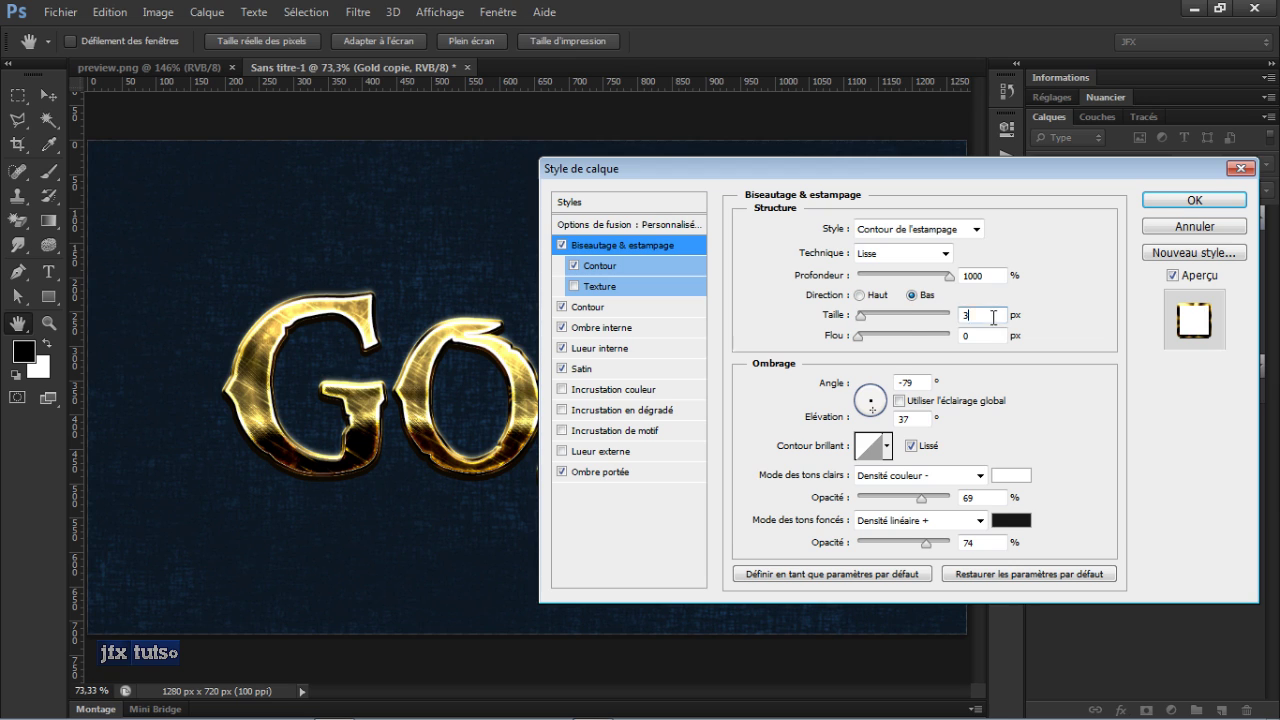
pyautogui.doubleClick(901, 380)
pyautogui.doubleClick(885, 418)
pyautogui.click(887, 446)
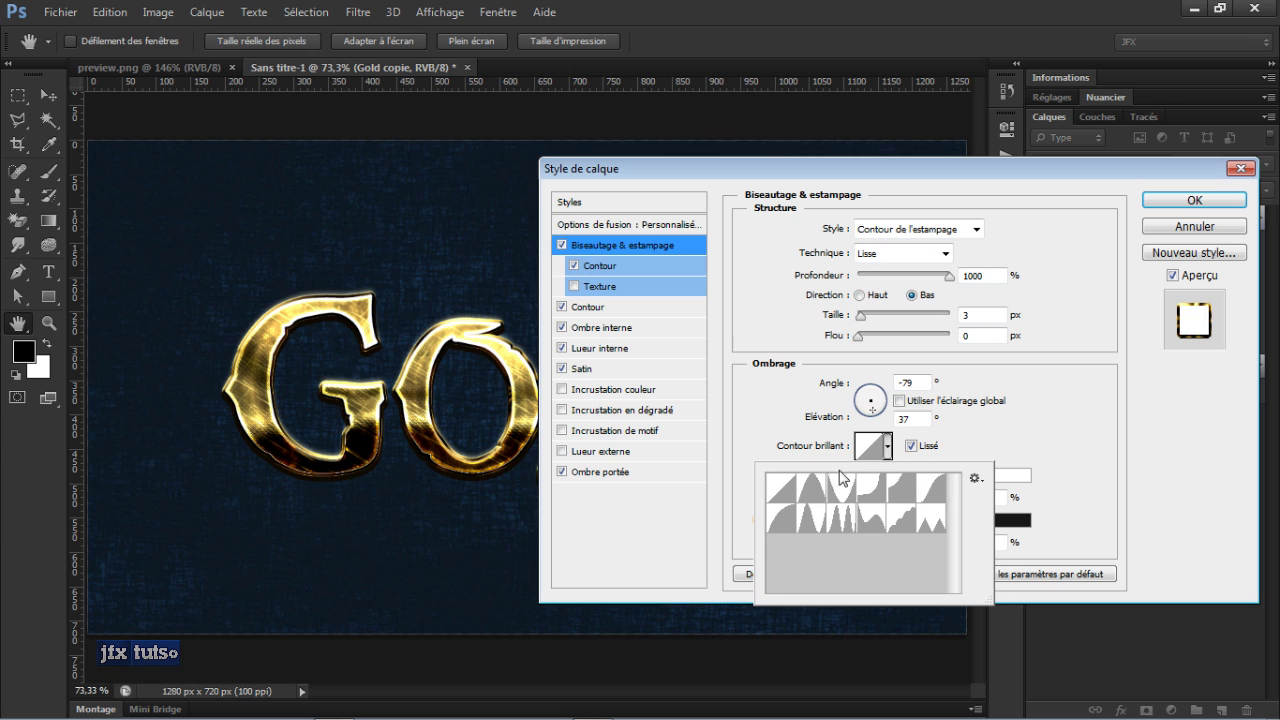
pyautogui.click(913, 459)
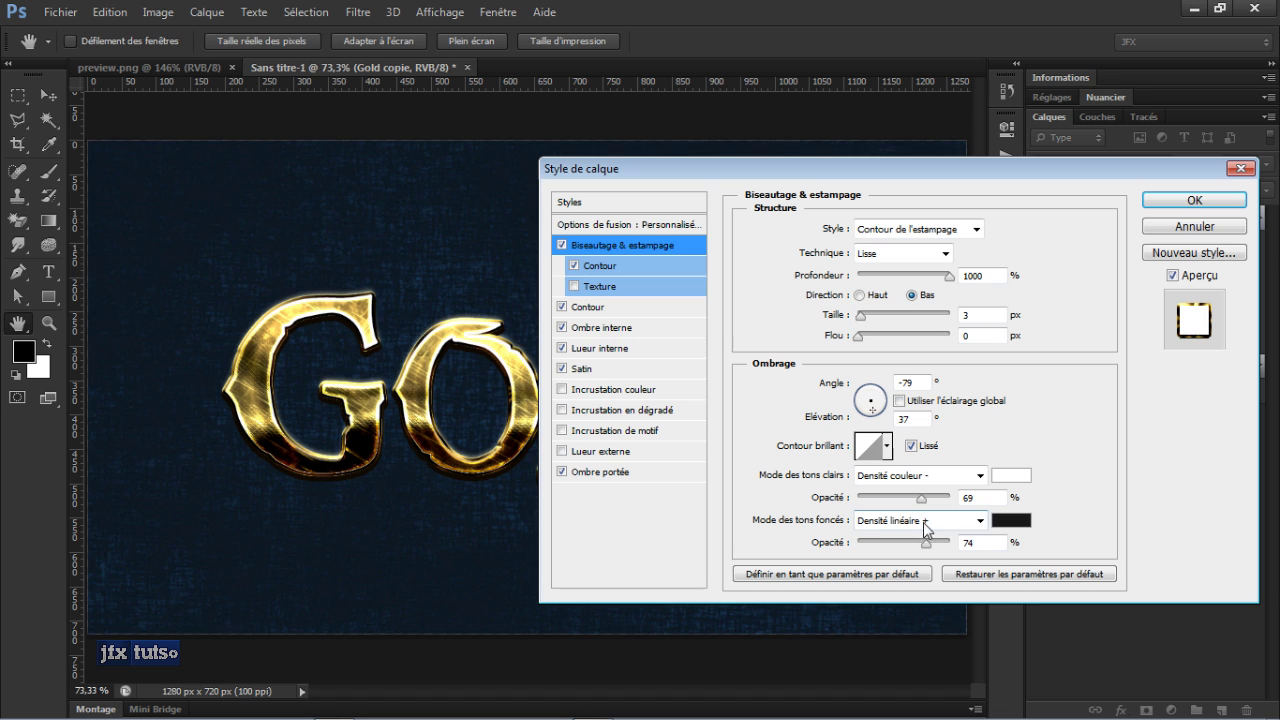
pyautogui.click(1016, 522)
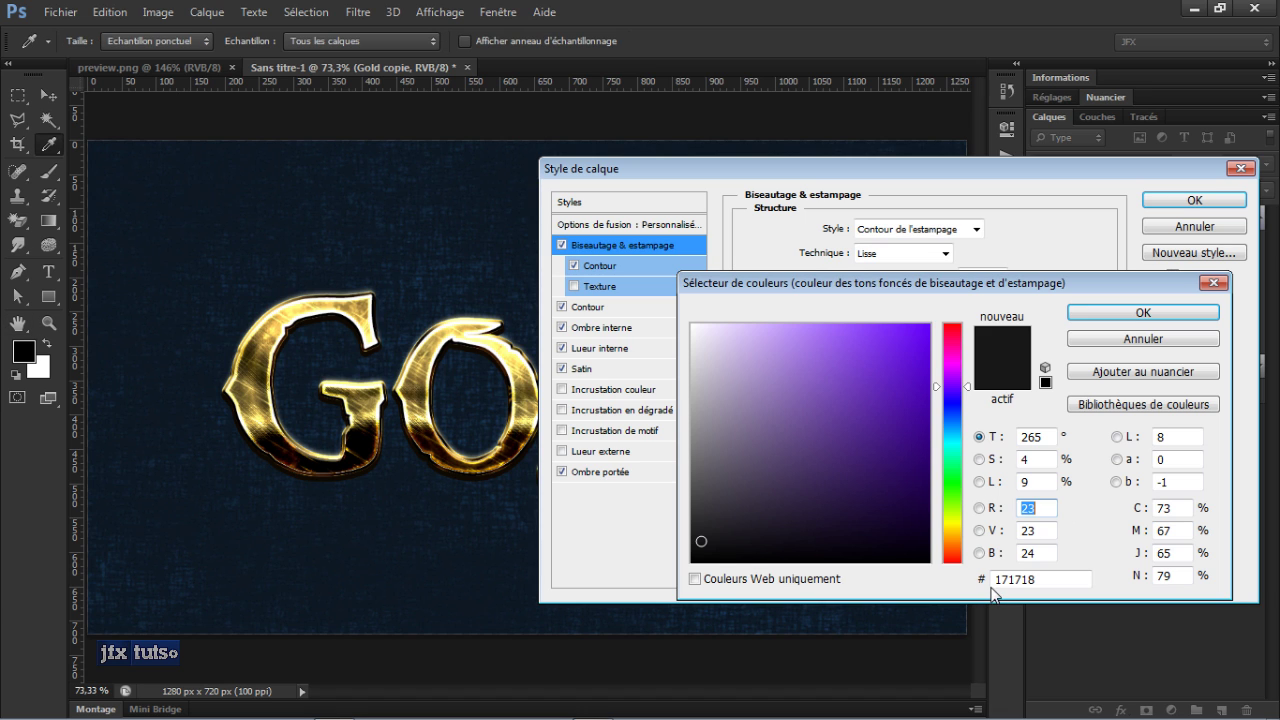
pyautogui.press('Return')
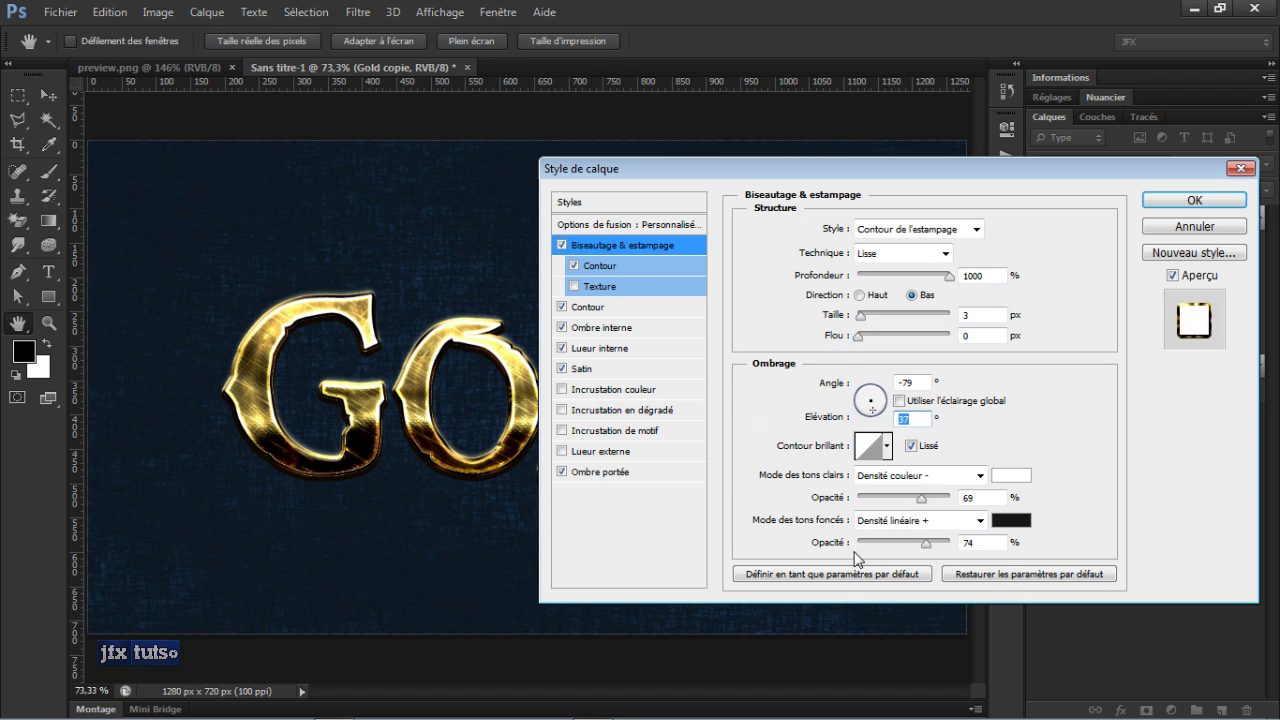
# Step: Examine the bevel's contour curve, its anti-aliasing option and its range
pyautogui.click(608, 266)
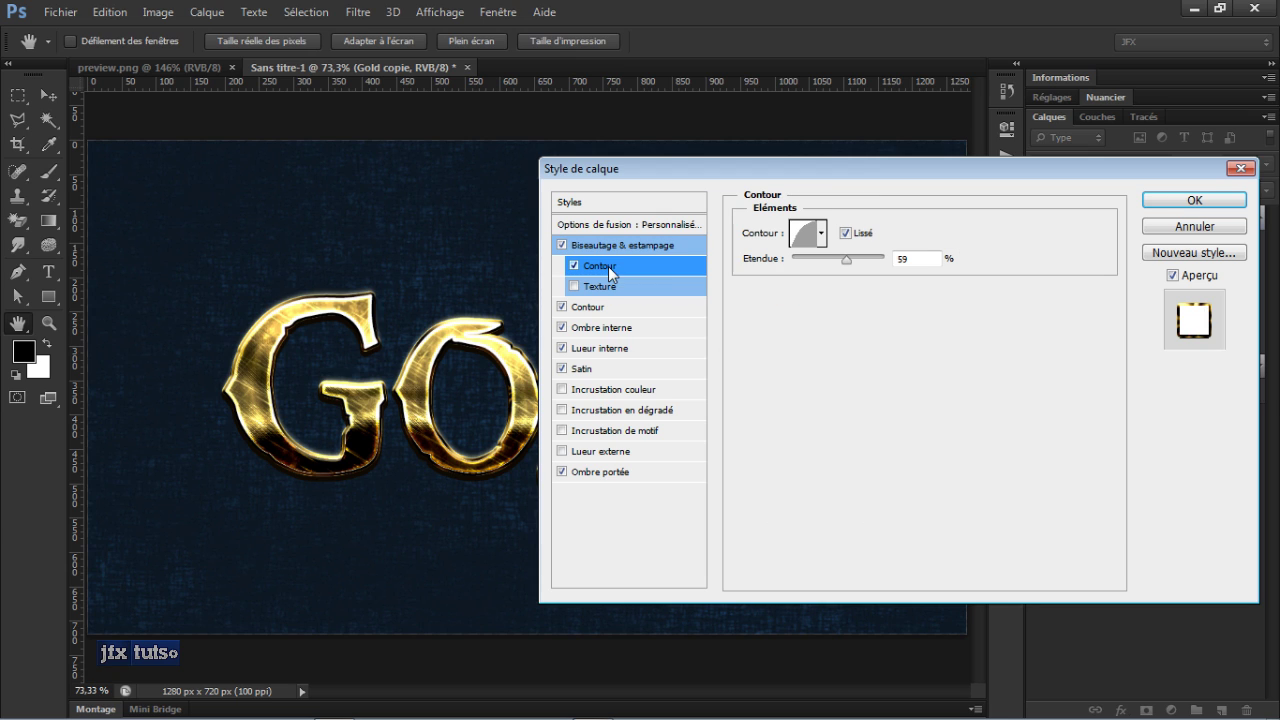
pyautogui.click(821, 232)
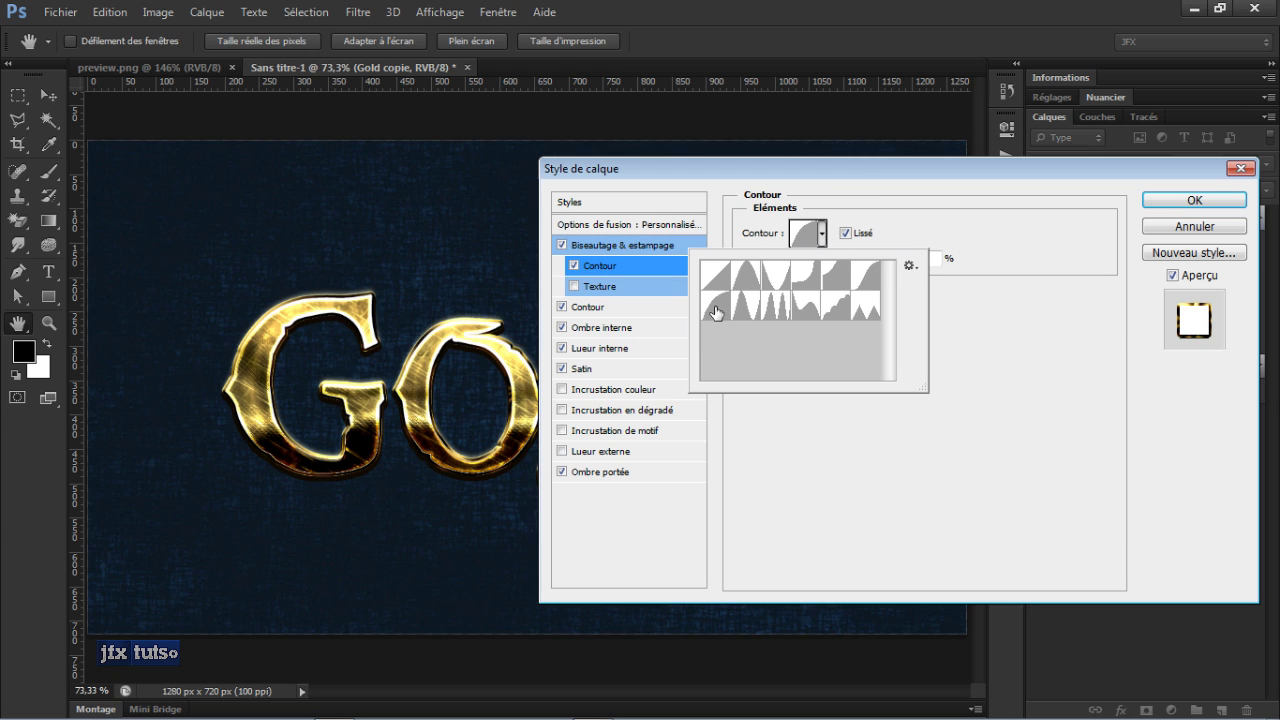
pyautogui.click(903, 229)
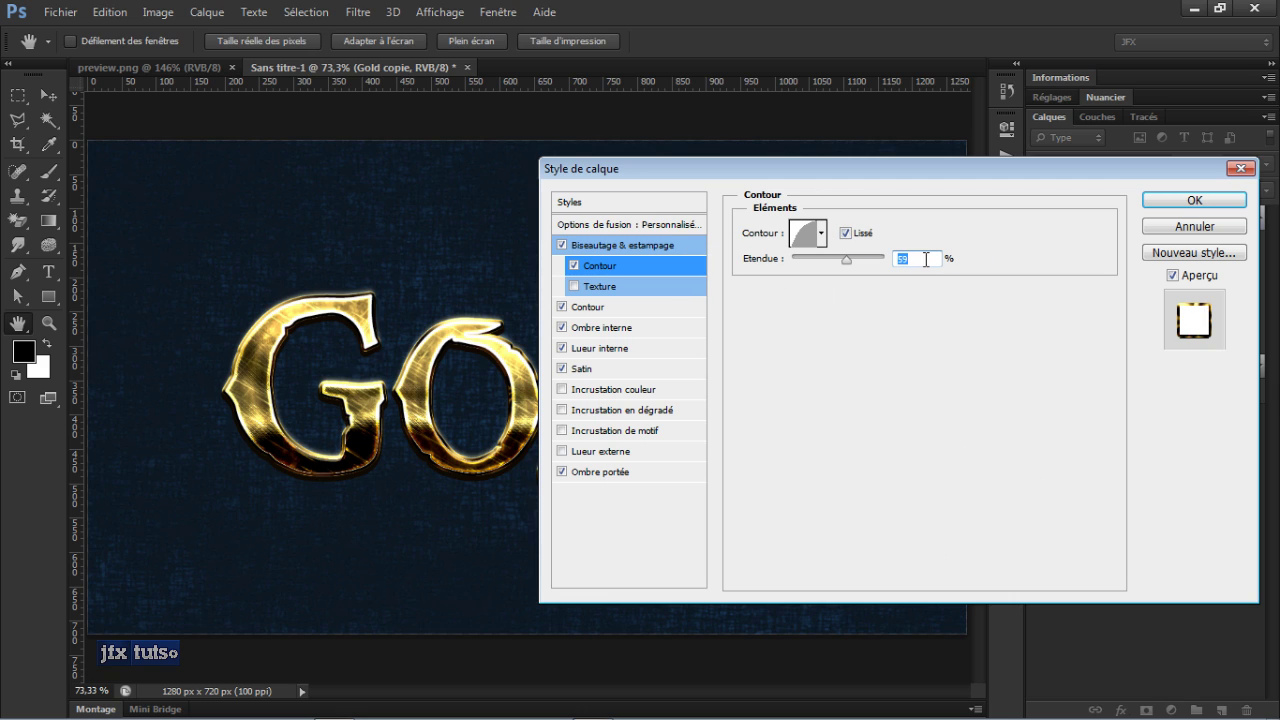
# Step: Review the stroke effect's size, position, blend mode and gradient fill settings, including the available gradient styles
pyautogui.click(606, 308)
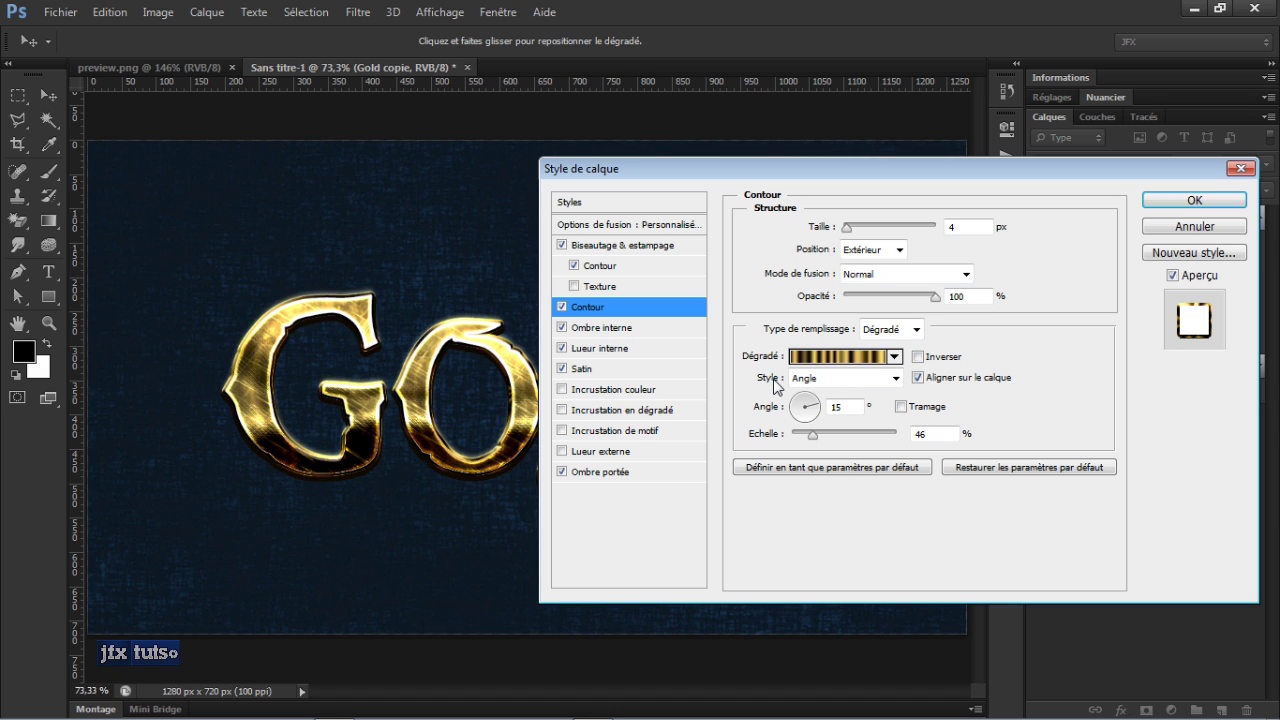
pyautogui.click(893, 383)
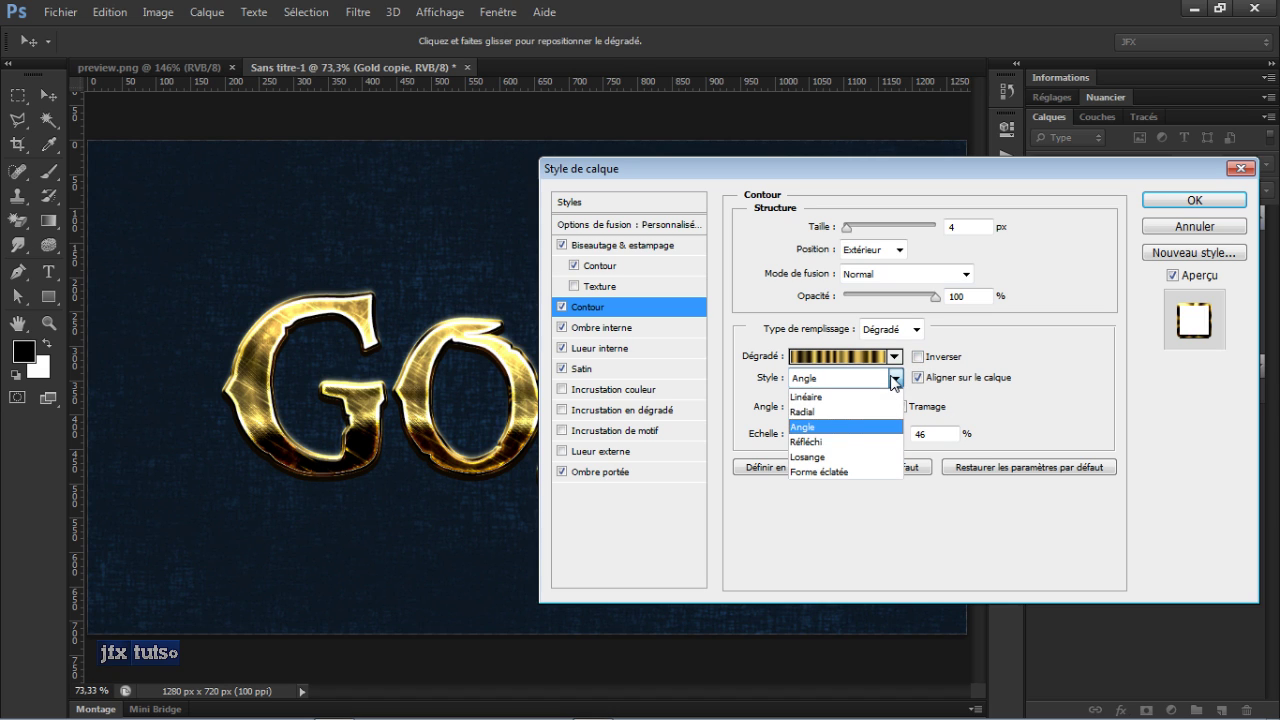
pyautogui.click(965, 400)
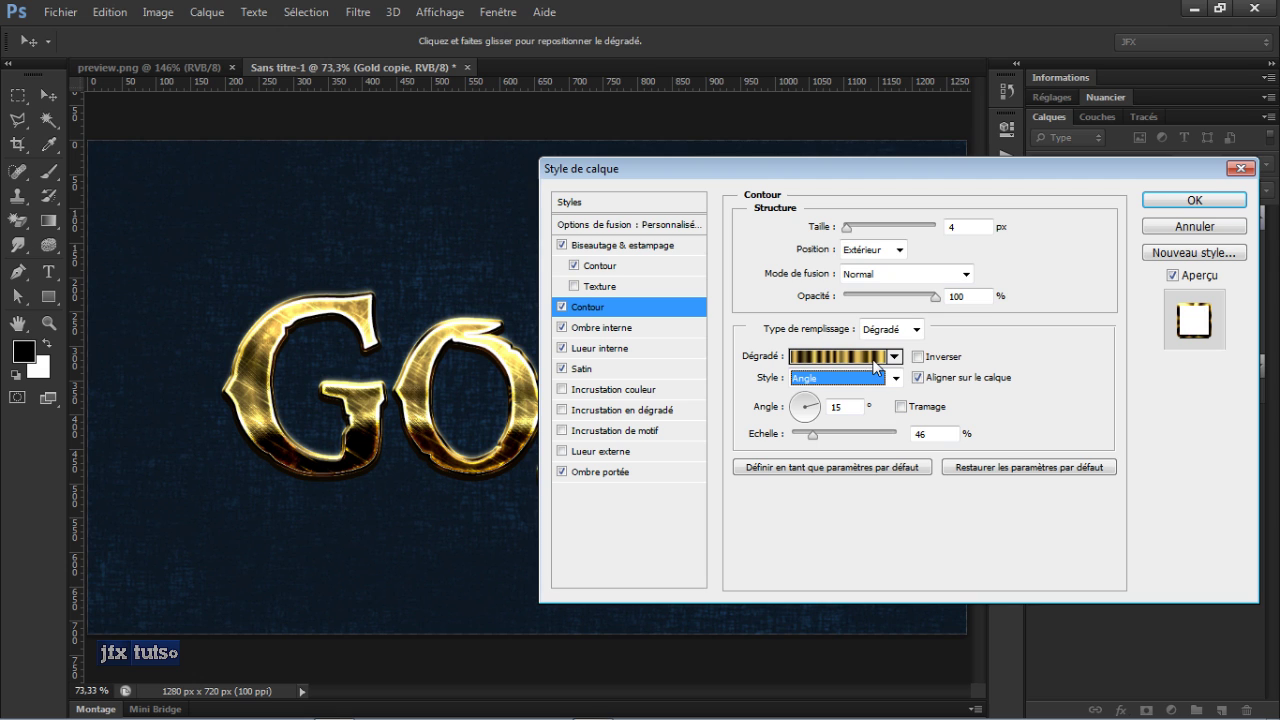
# Step: Open the stroke's gradient and examine the colours of its first and last colour stops and its end opacity stops
pyautogui.click(858, 361)
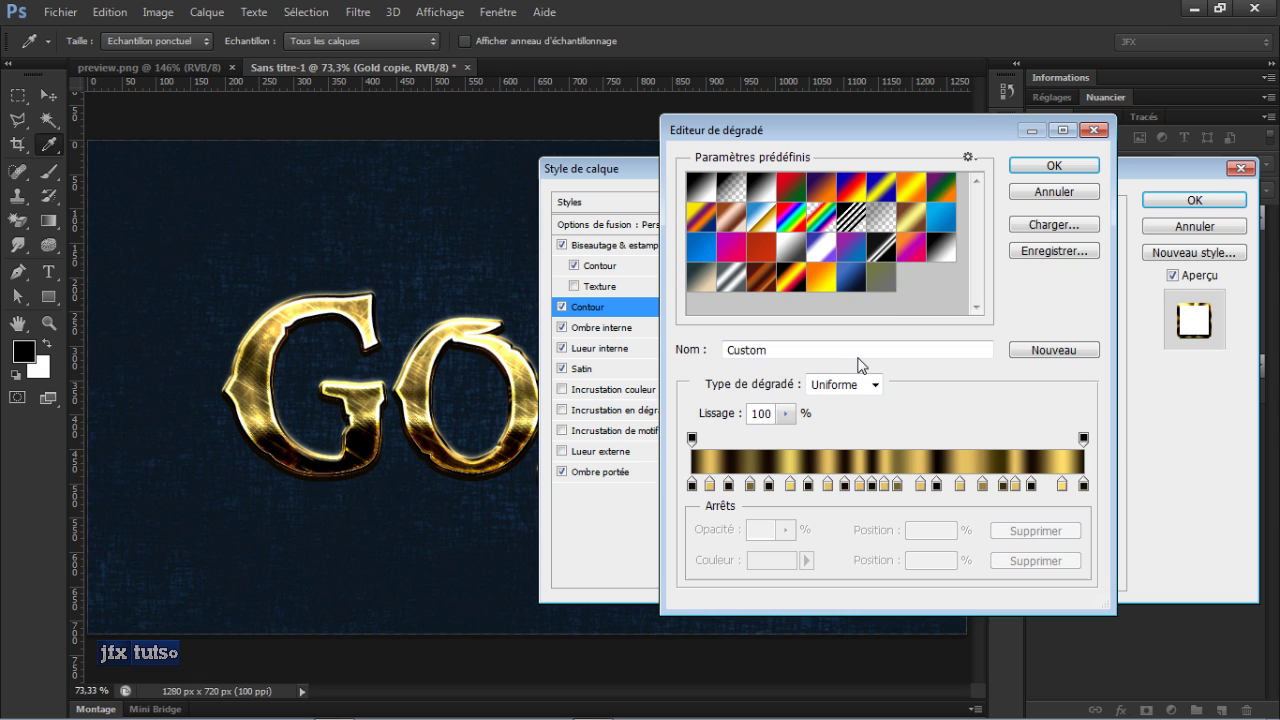
pyautogui.doubleClick(692, 486)
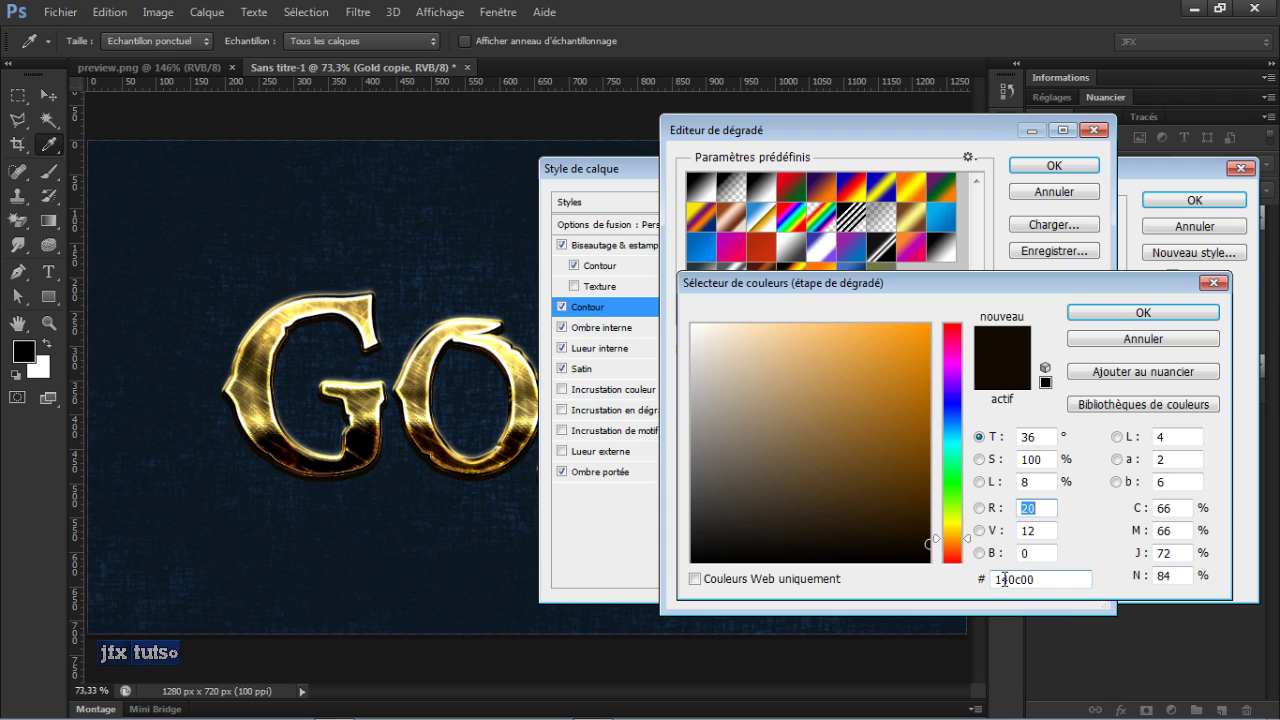
pyautogui.moveTo(995, 580); pyautogui.dragTo(999, 580)
pyautogui.click(1125, 340)
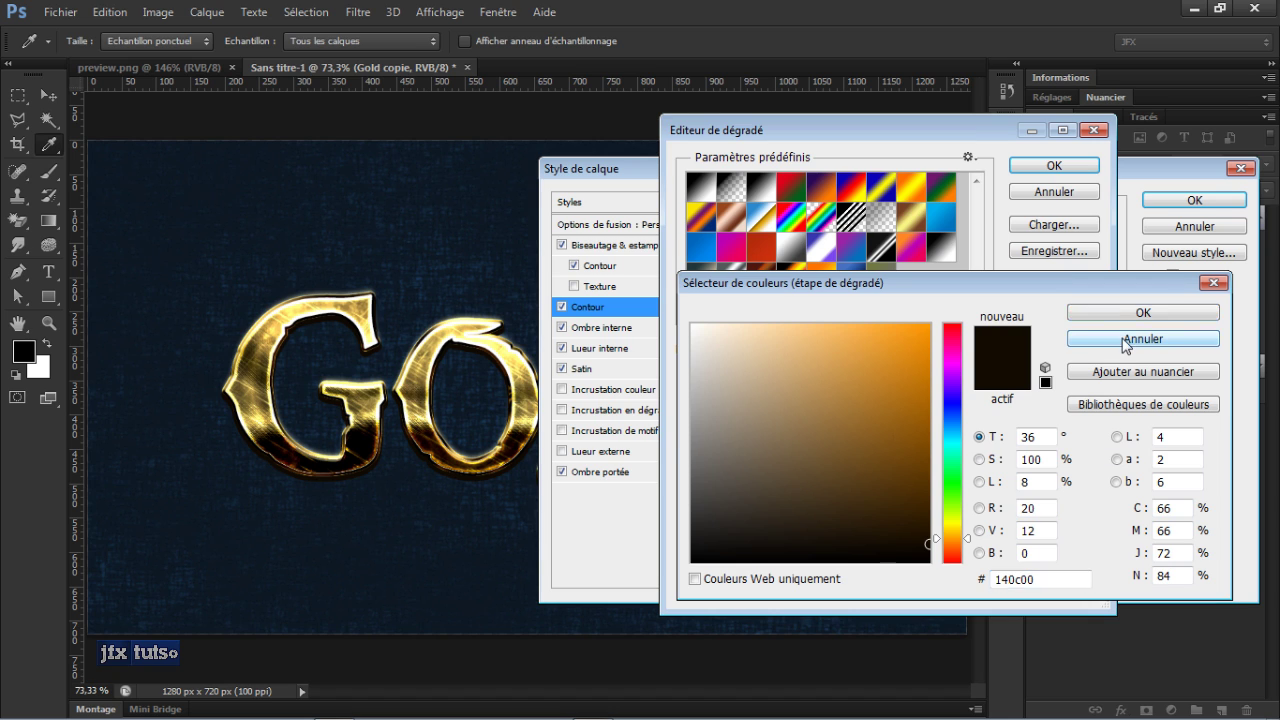
pyautogui.doubleClick(1084, 486)
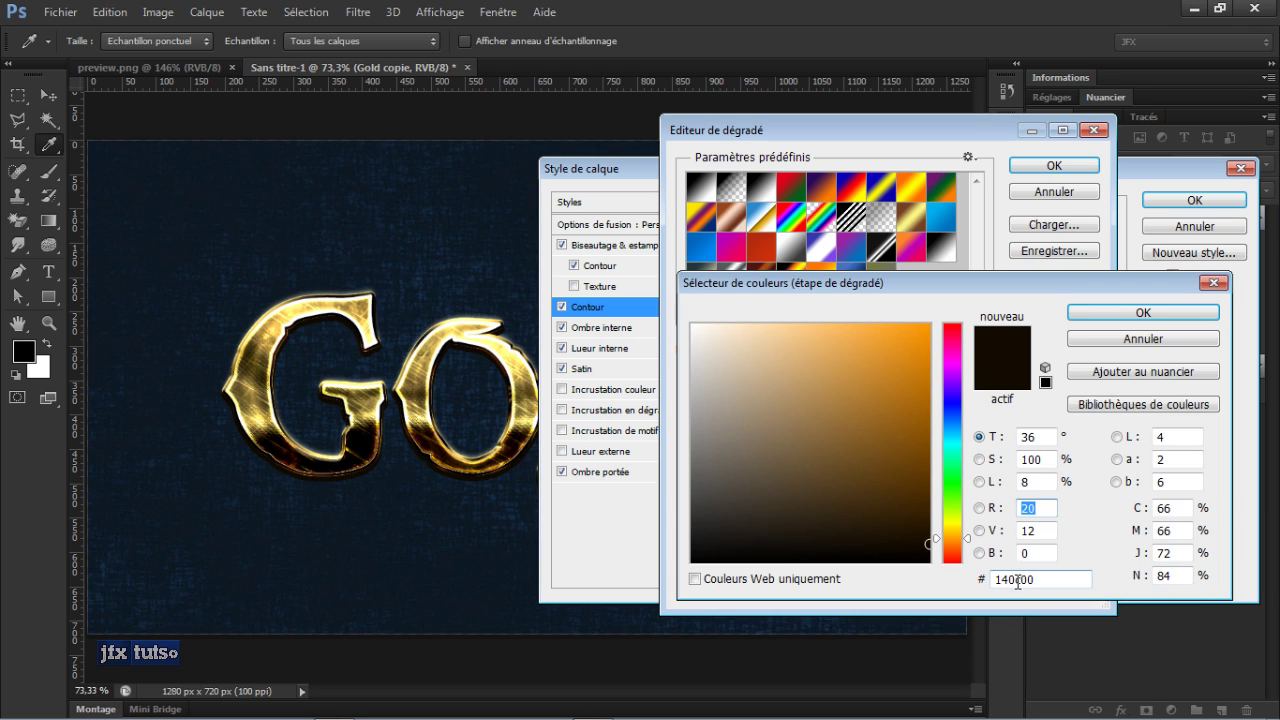
pyautogui.click(1141, 334)
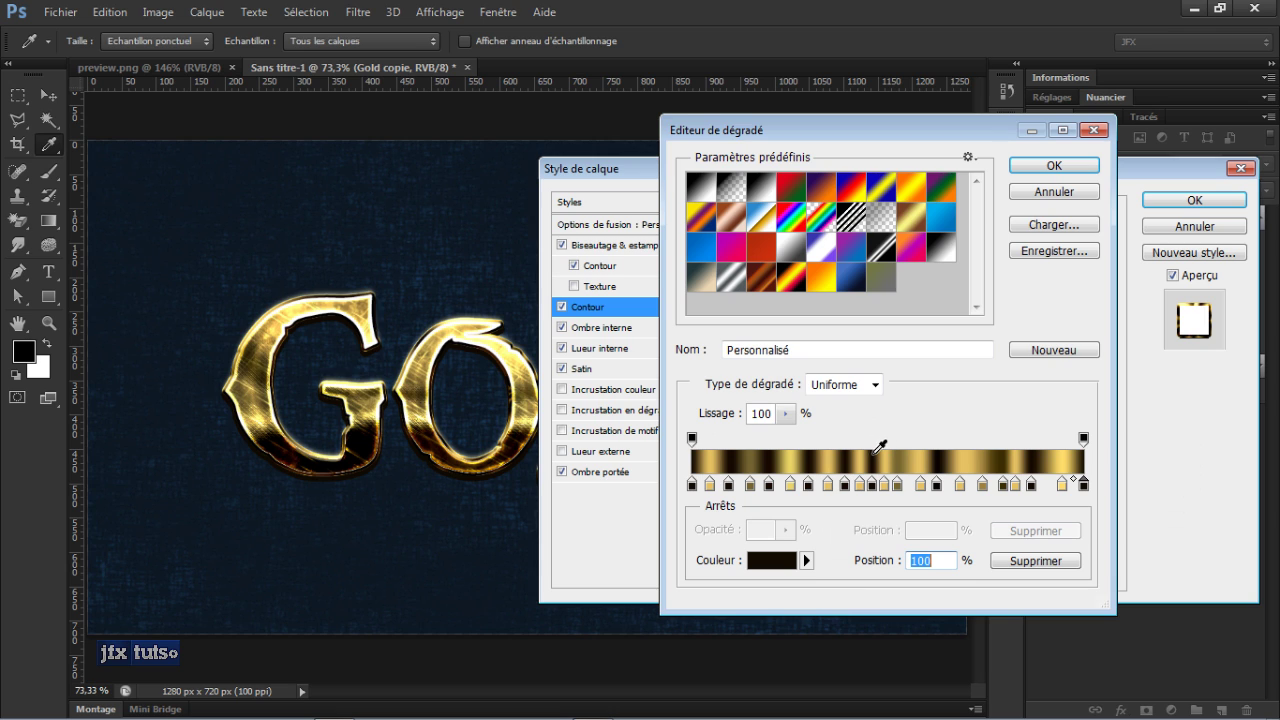
pyautogui.click(691, 439)
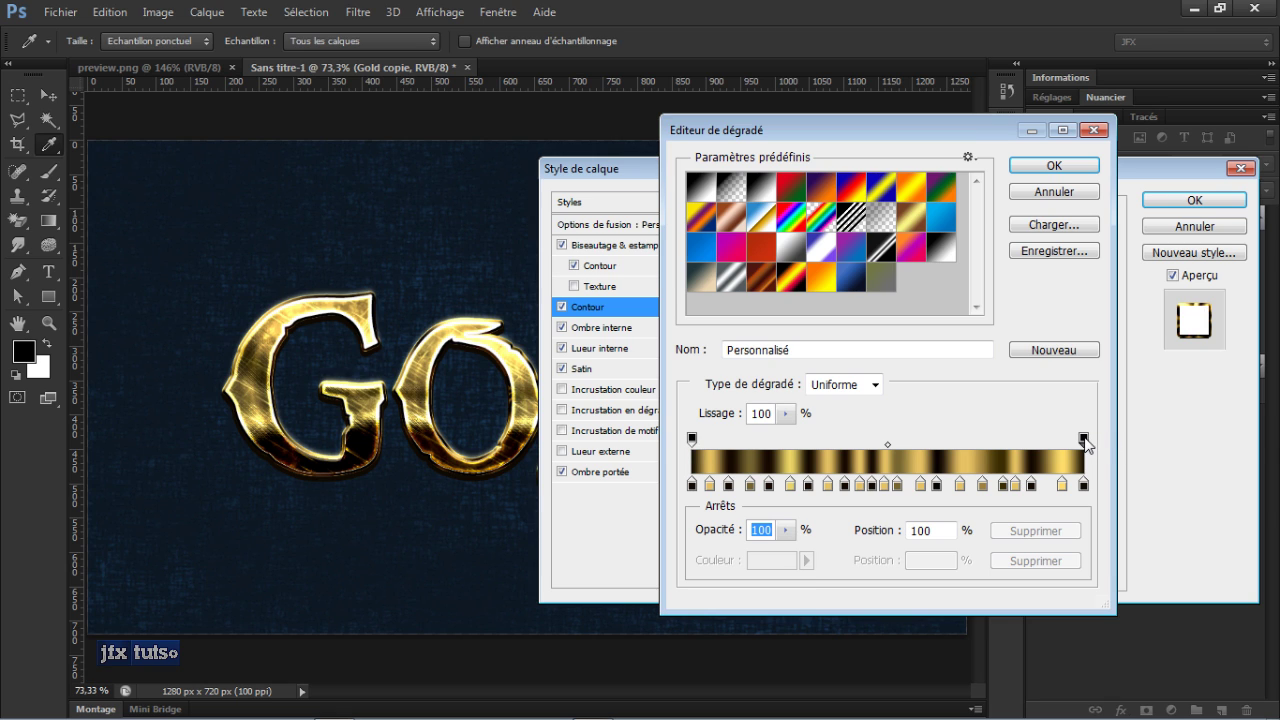
# Step: Examine the position and colour code of the gold stop at 5% and the dark stop at 9%
pyautogui.click(709, 484)
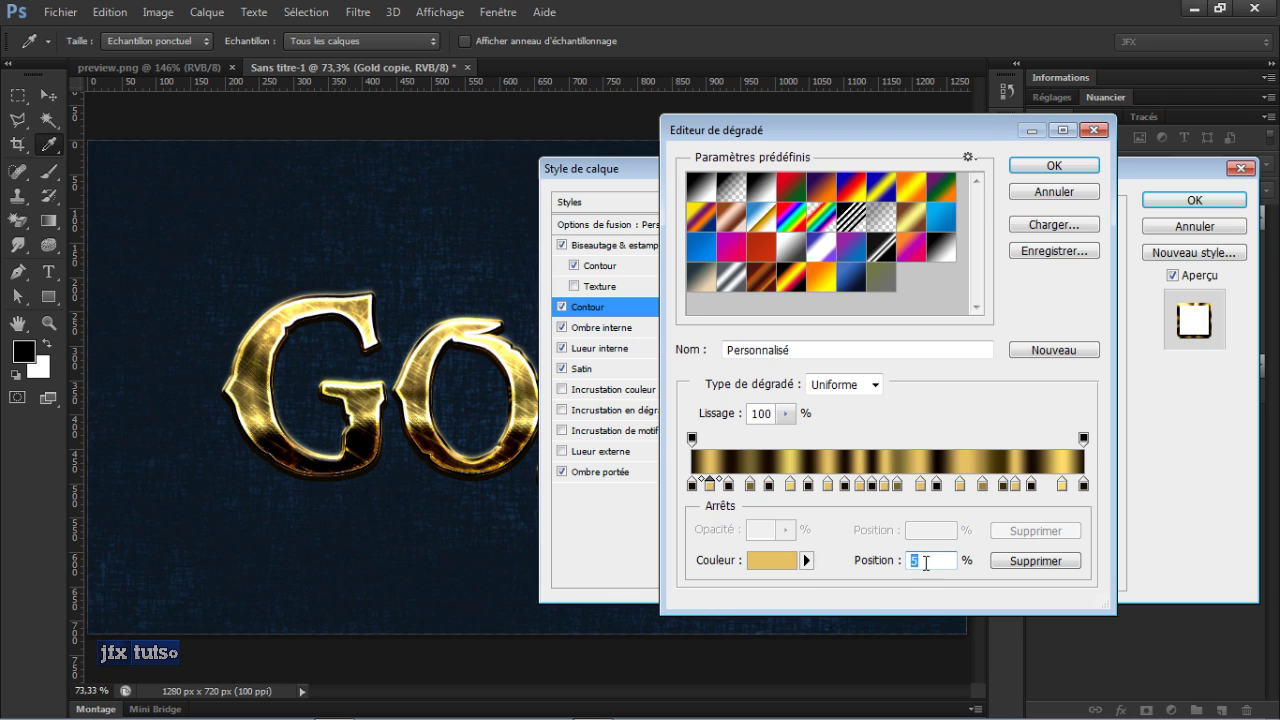
pyautogui.click(772, 560)
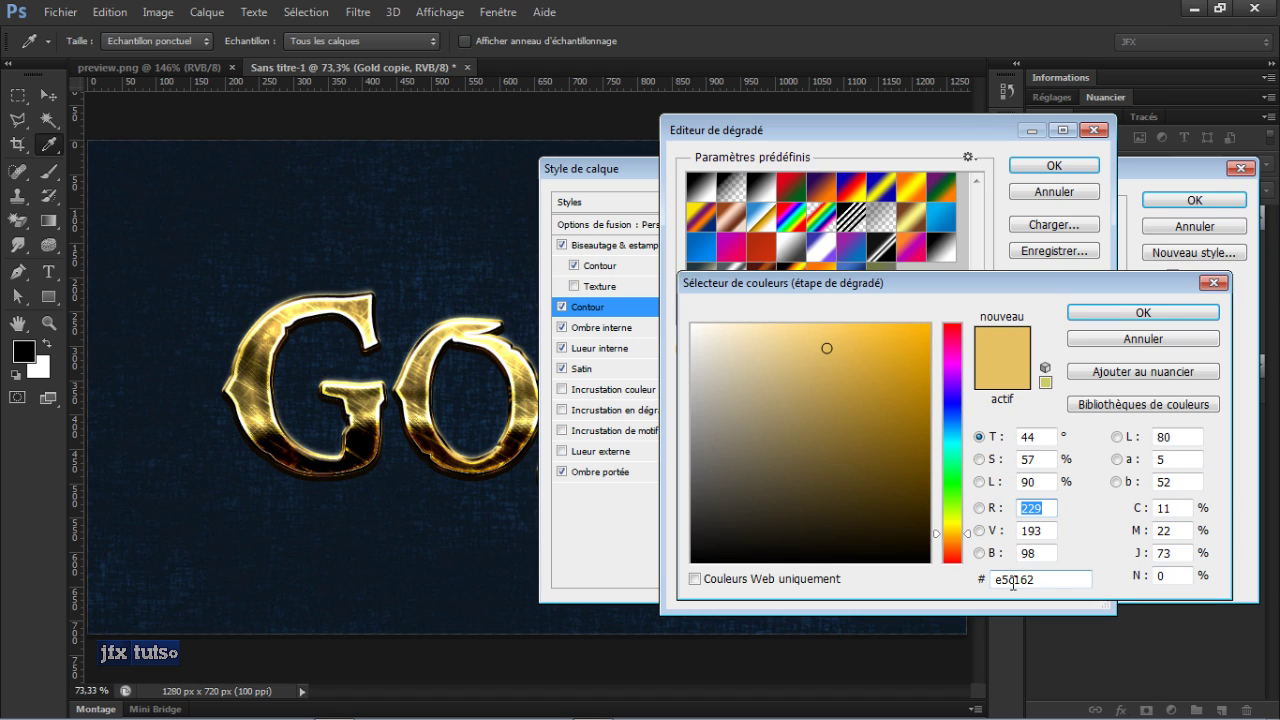
pyautogui.press('Return')
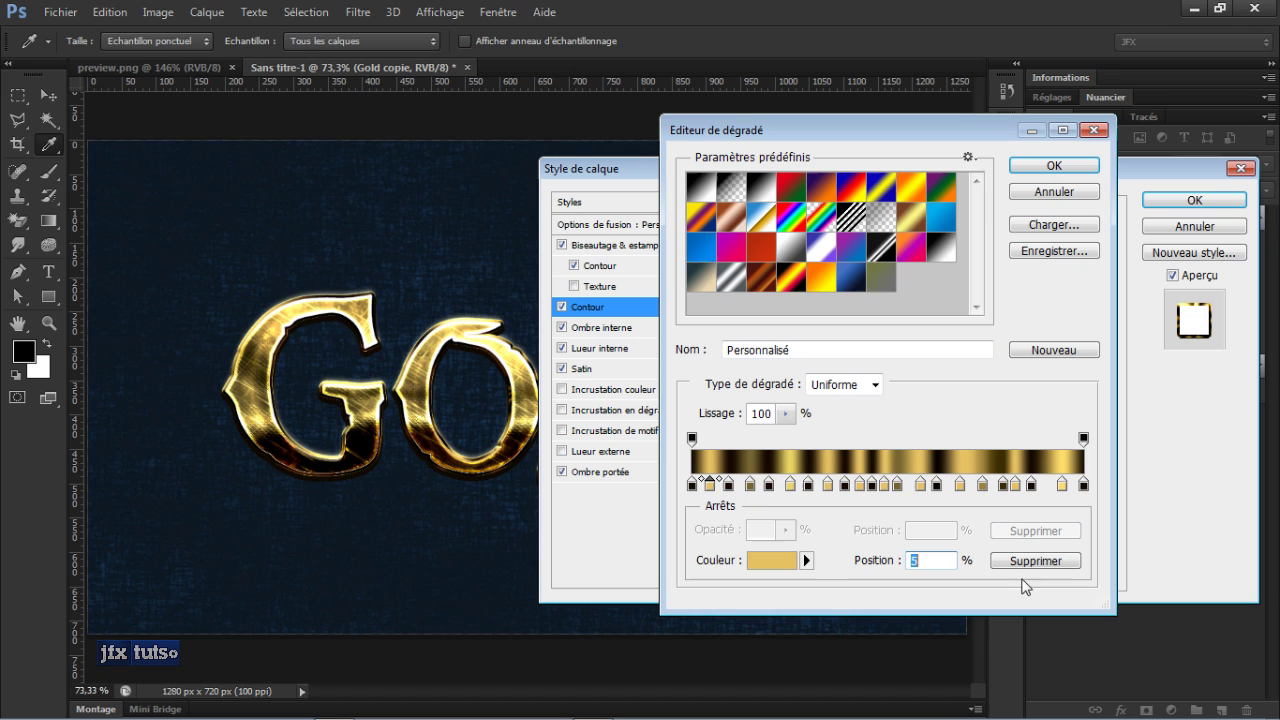
pyautogui.click(730, 486)
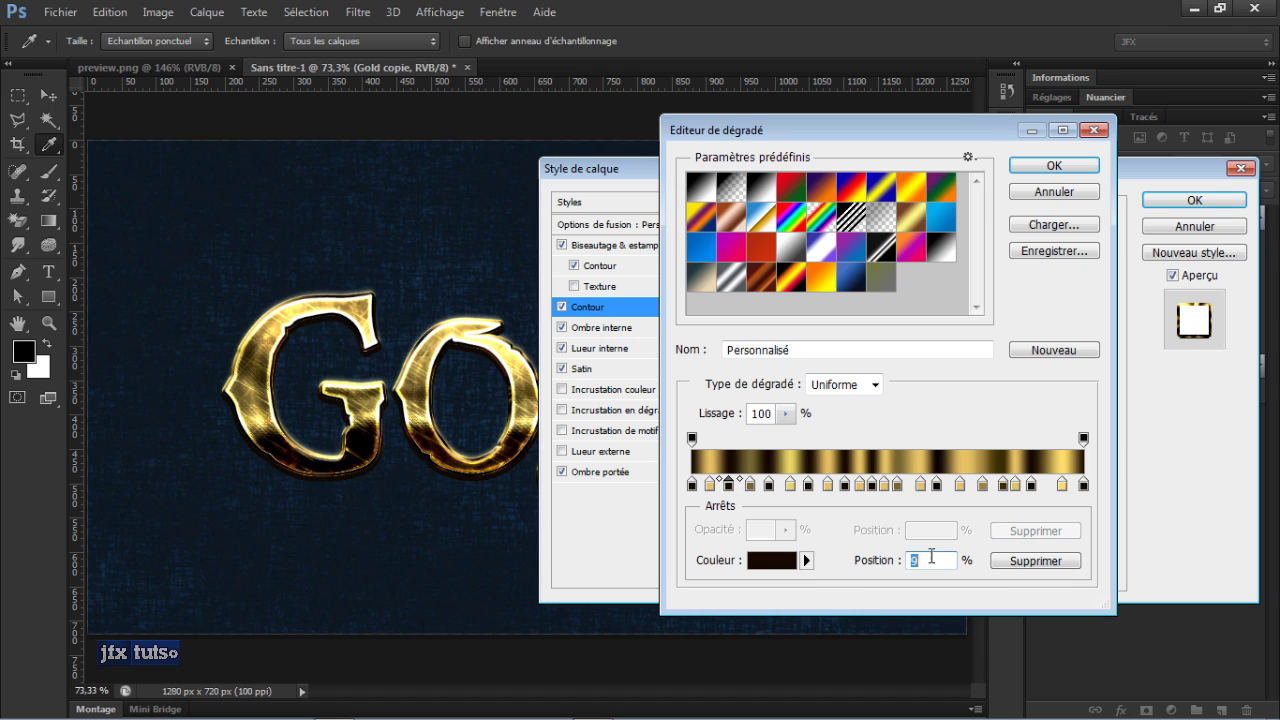
pyautogui.click(783, 562)
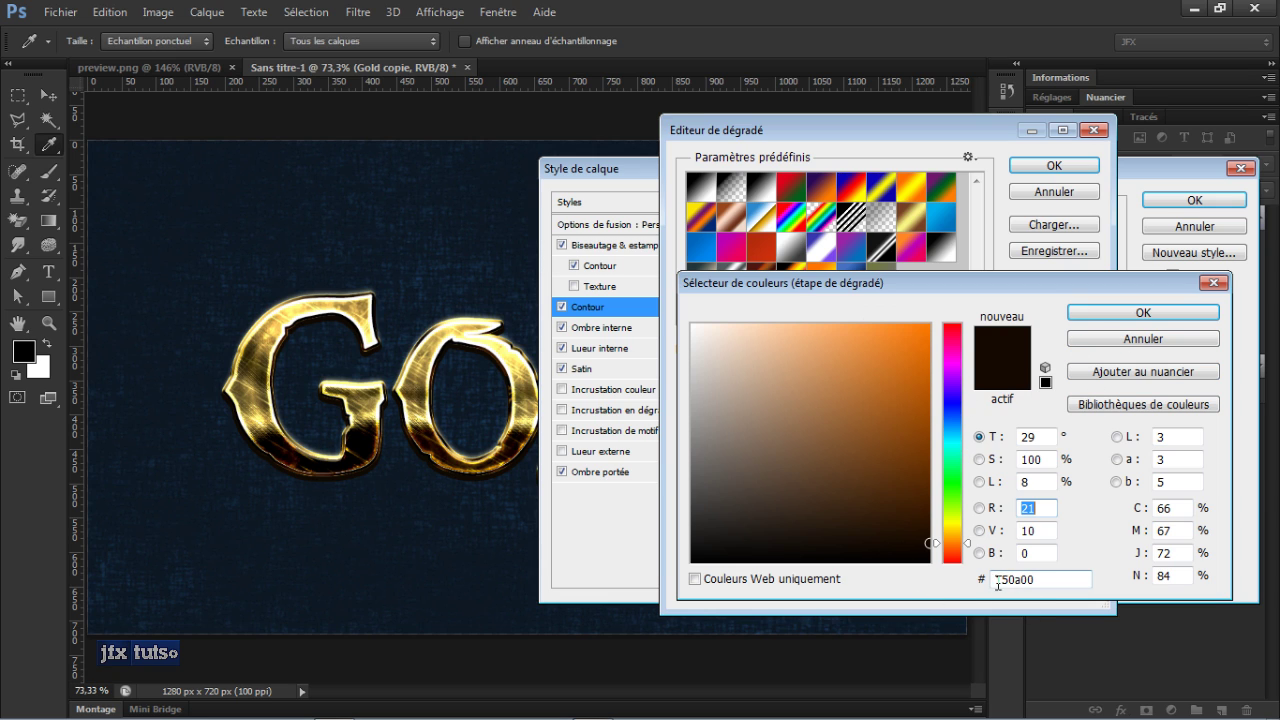
pyautogui.press('Return')
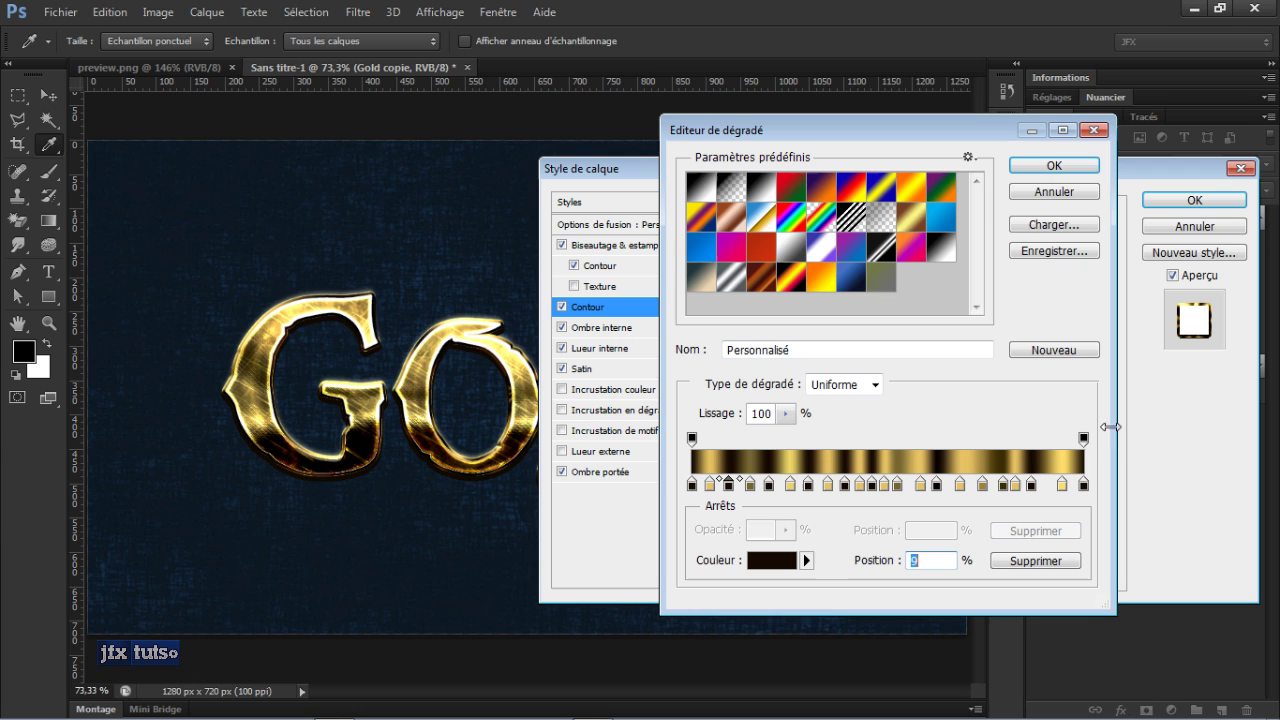
# Step: Examine the colour codes of the olive stop at 15% and the dark stop at 20%
pyautogui.click(751, 487)
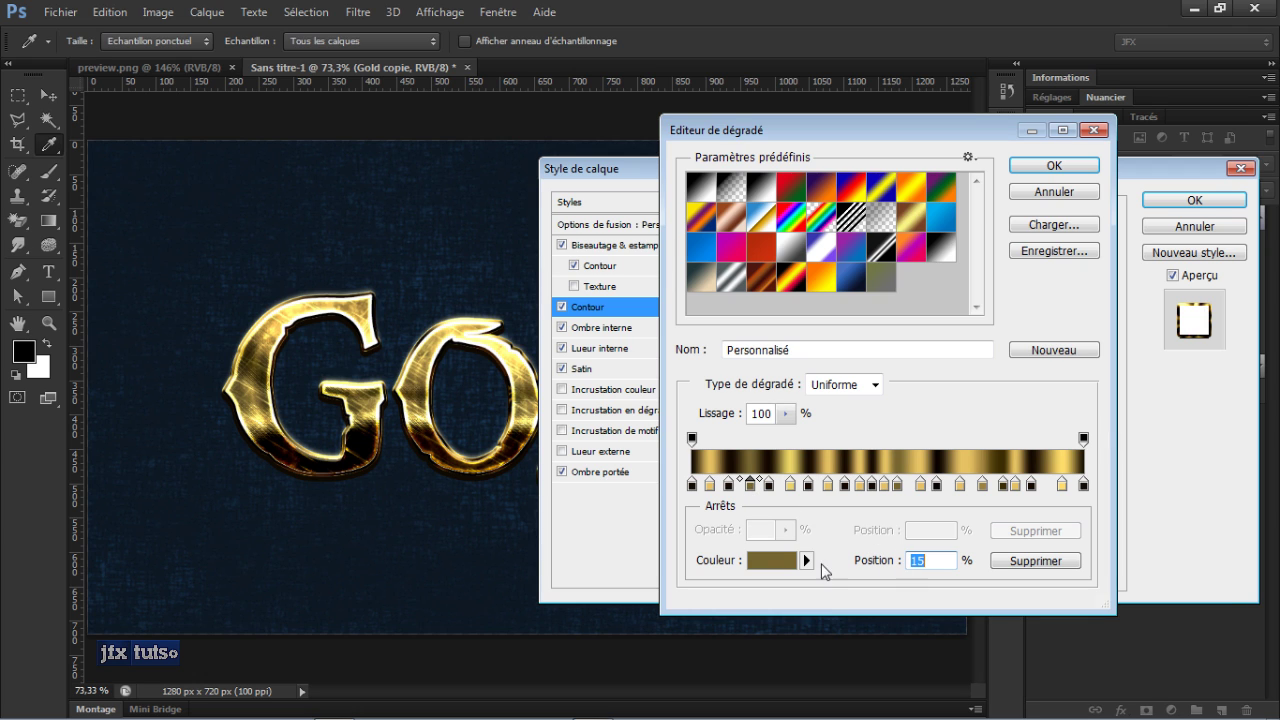
pyautogui.click(785, 565)
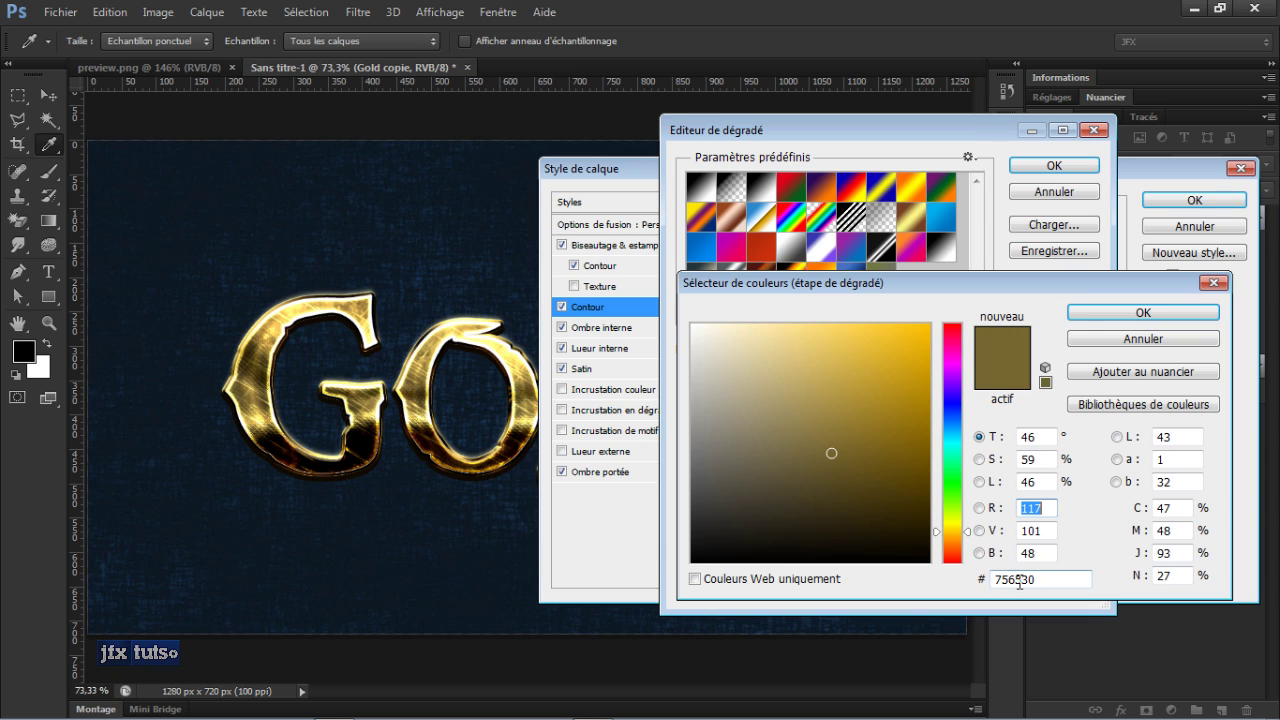
pyautogui.click(1082, 338)
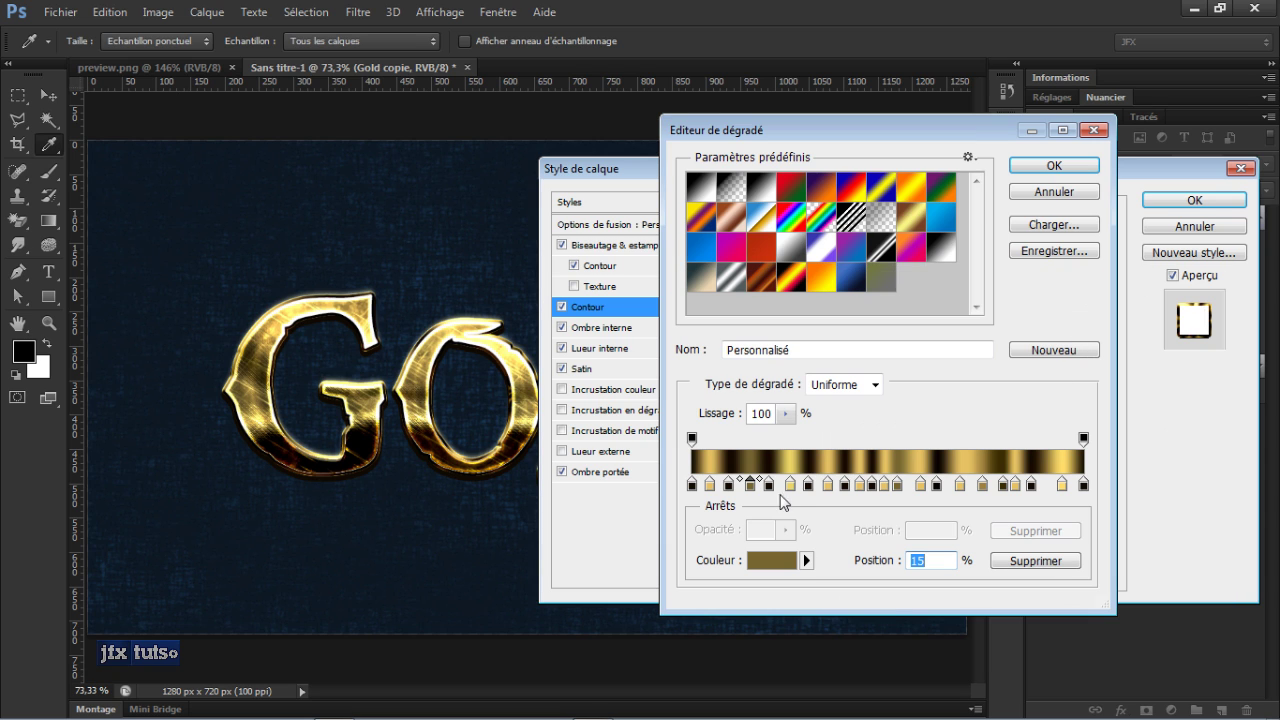
pyautogui.click(769, 485)
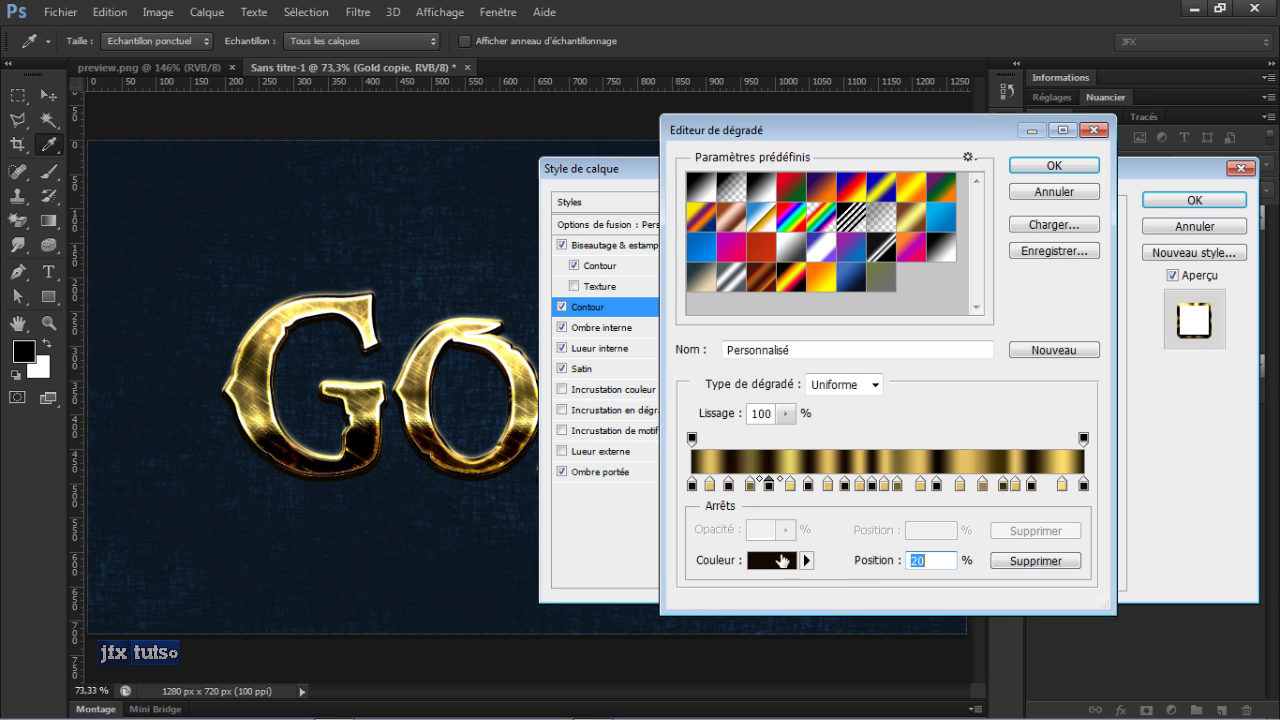
pyautogui.click(782, 561)
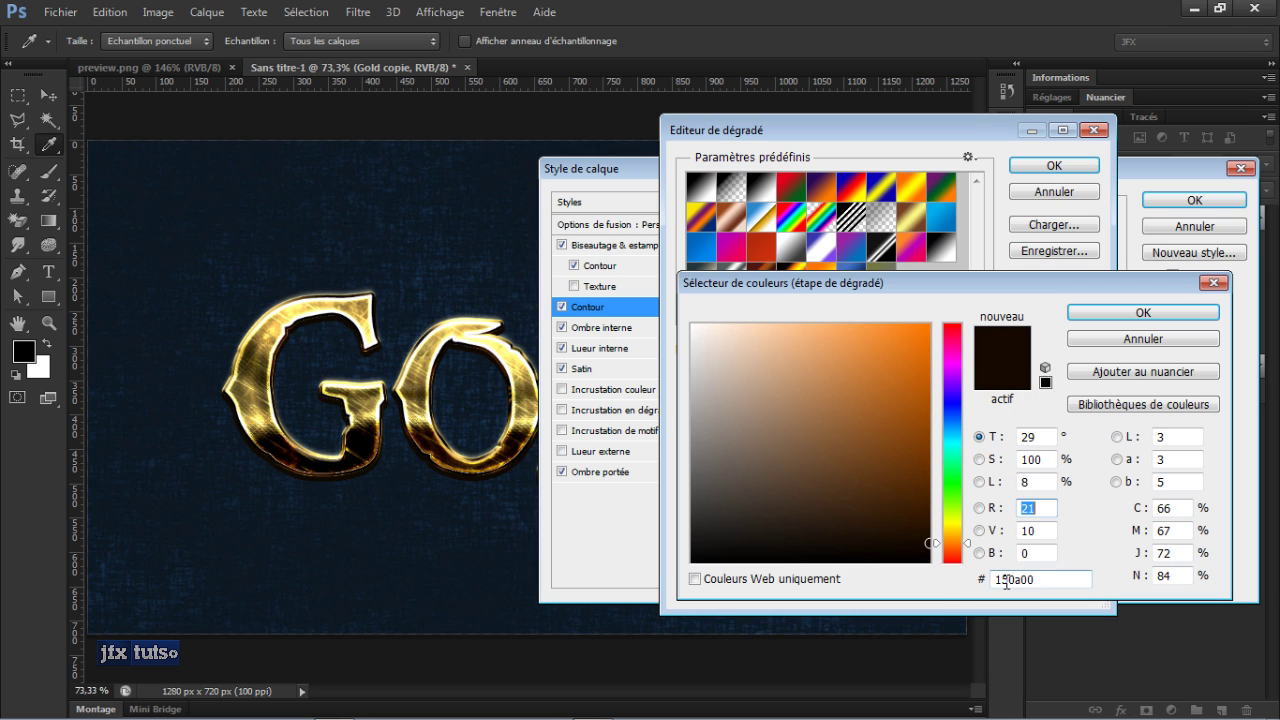
pyautogui.click(1076, 338)
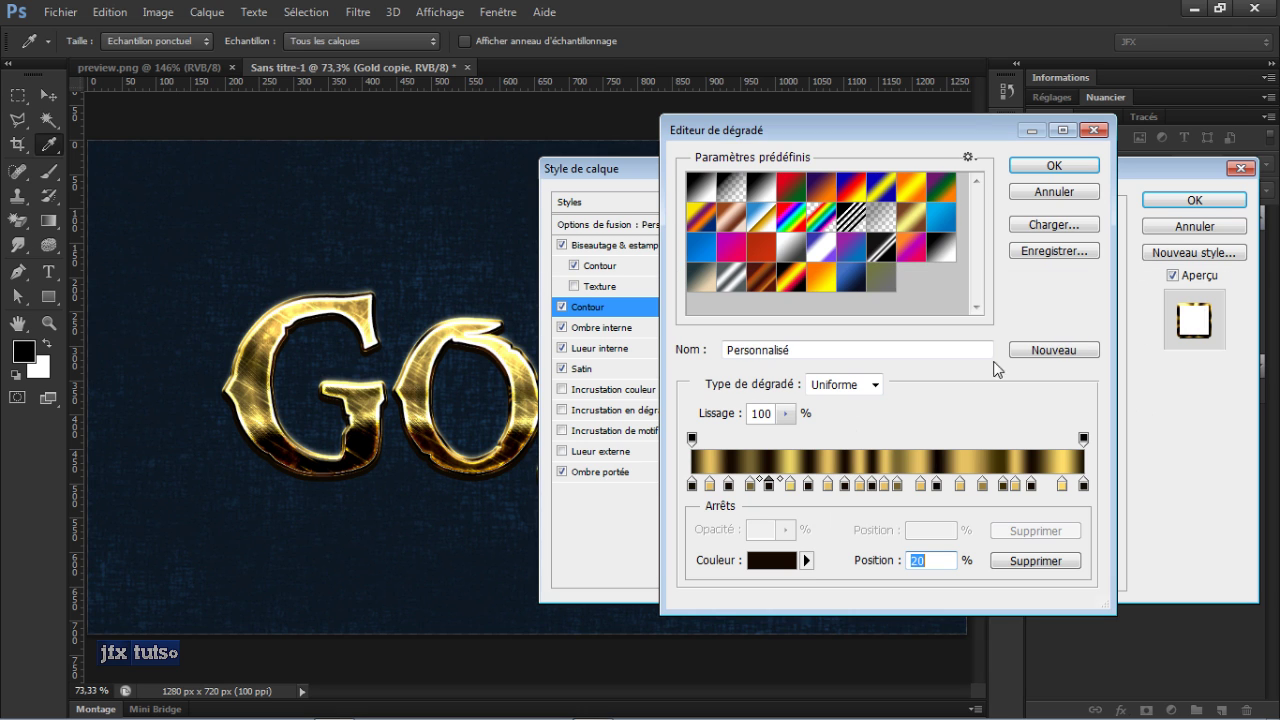
# Step: Examine the colour codes of the light gold stop after 20% and the dark stop at 30%
pyautogui.click(791, 485)
pyautogui.click(776, 561)
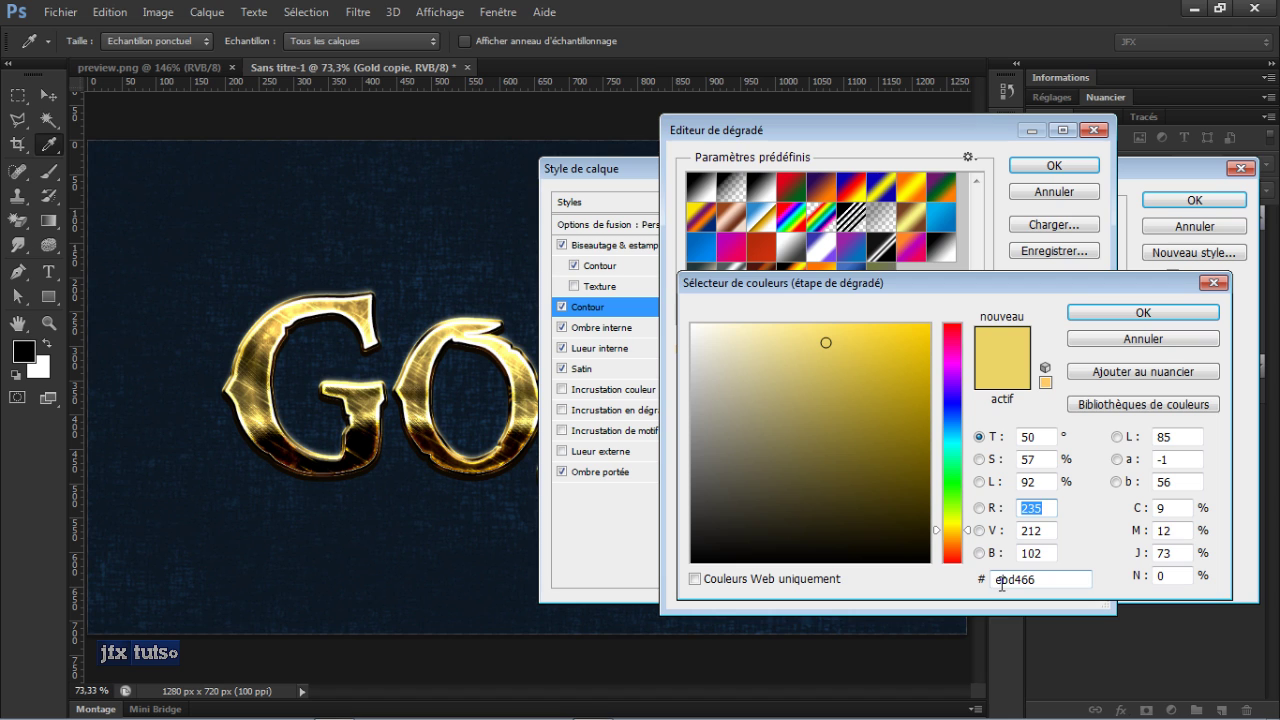
pyautogui.press('Return')
pyautogui.click(808, 486)
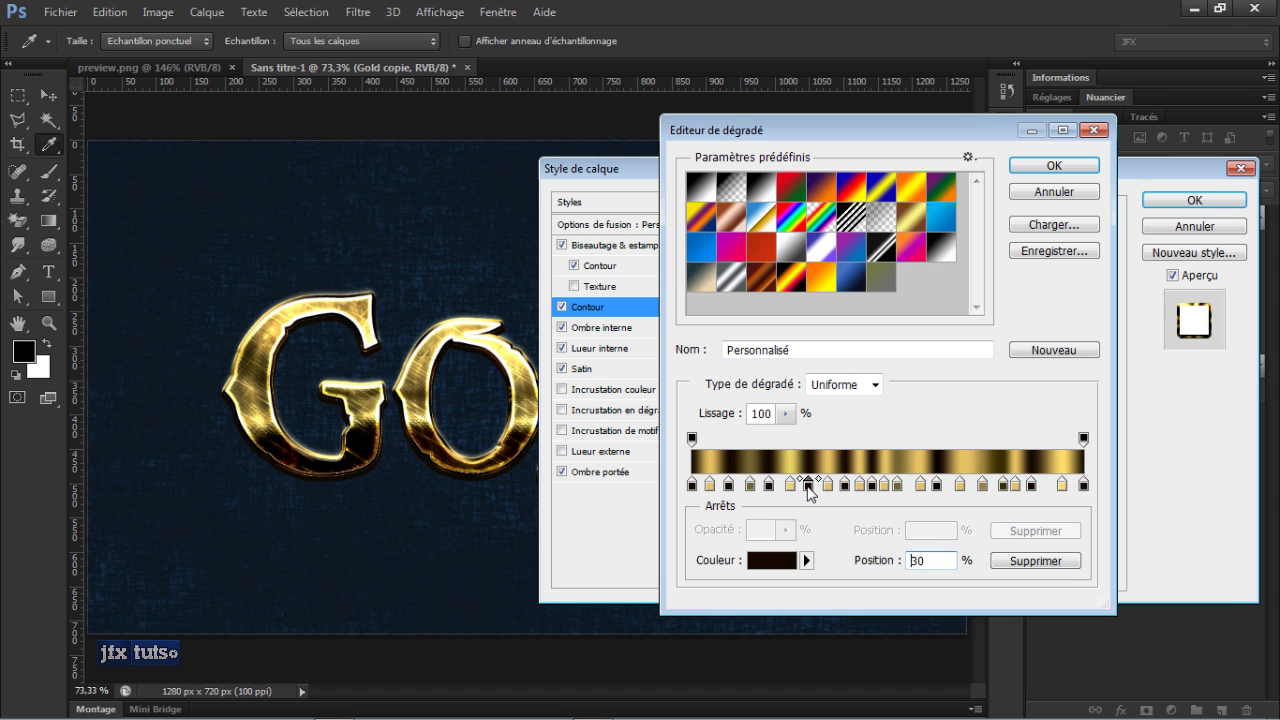
pyautogui.click(771, 560)
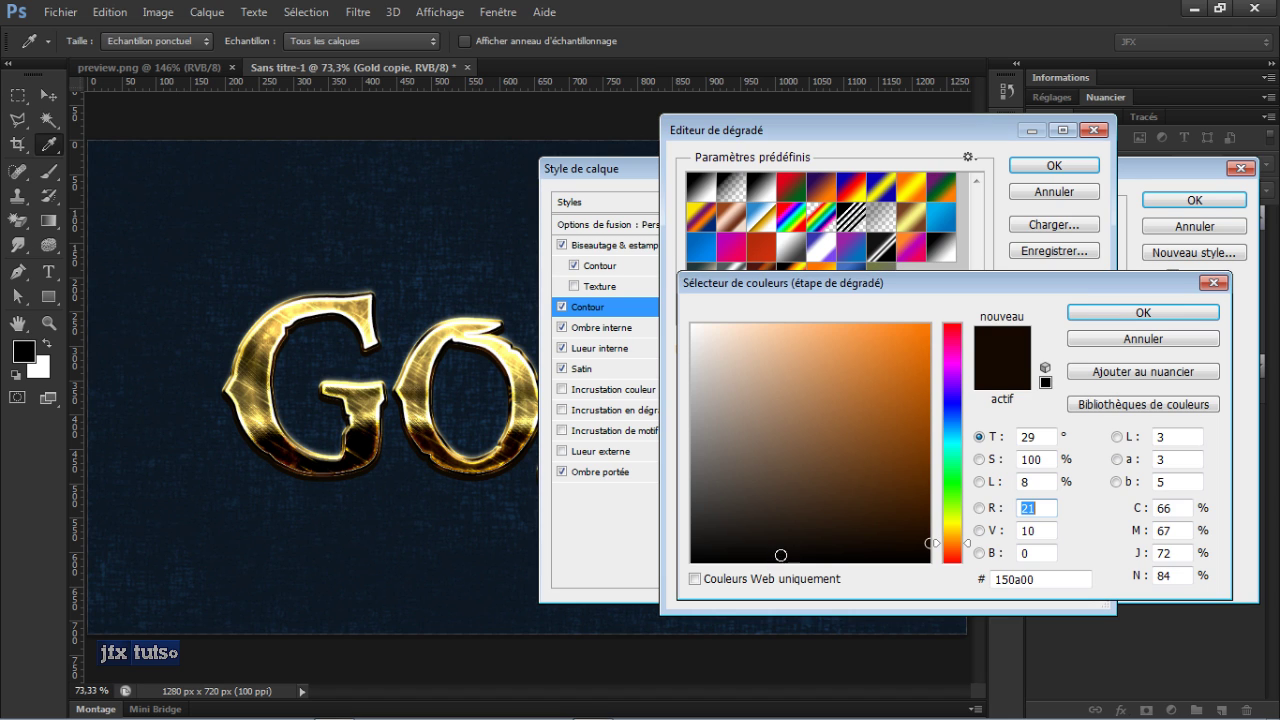
pyautogui.press('Return')
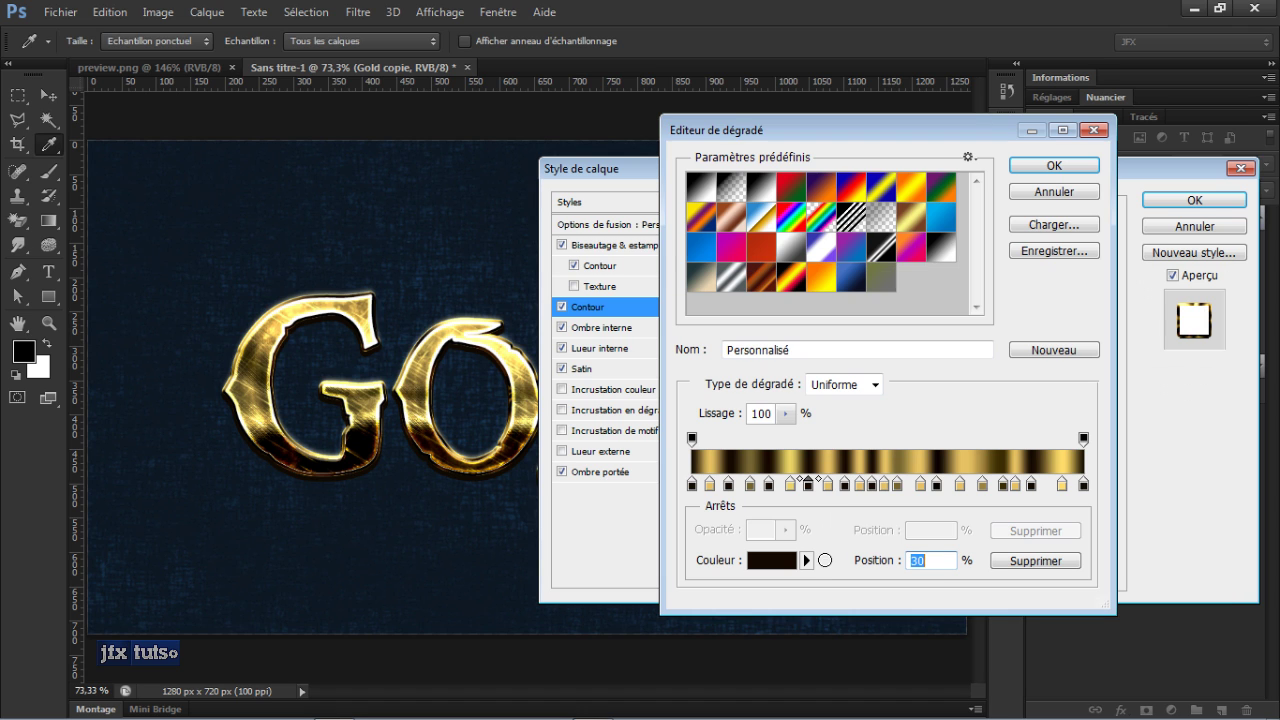
# Step: Examine the colour codes of the gold stop at 35% and the dark stop at 39%
pyautogui.click(829, 485)
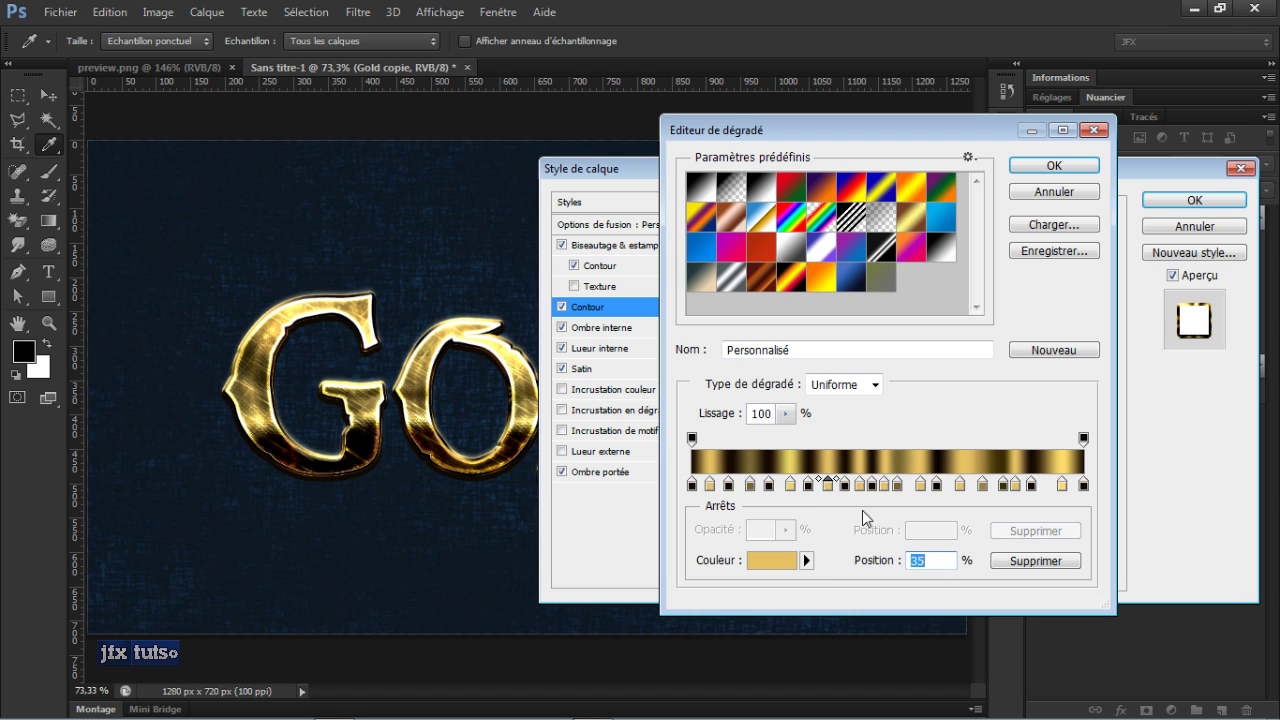
pyautogui.click(771, 560)
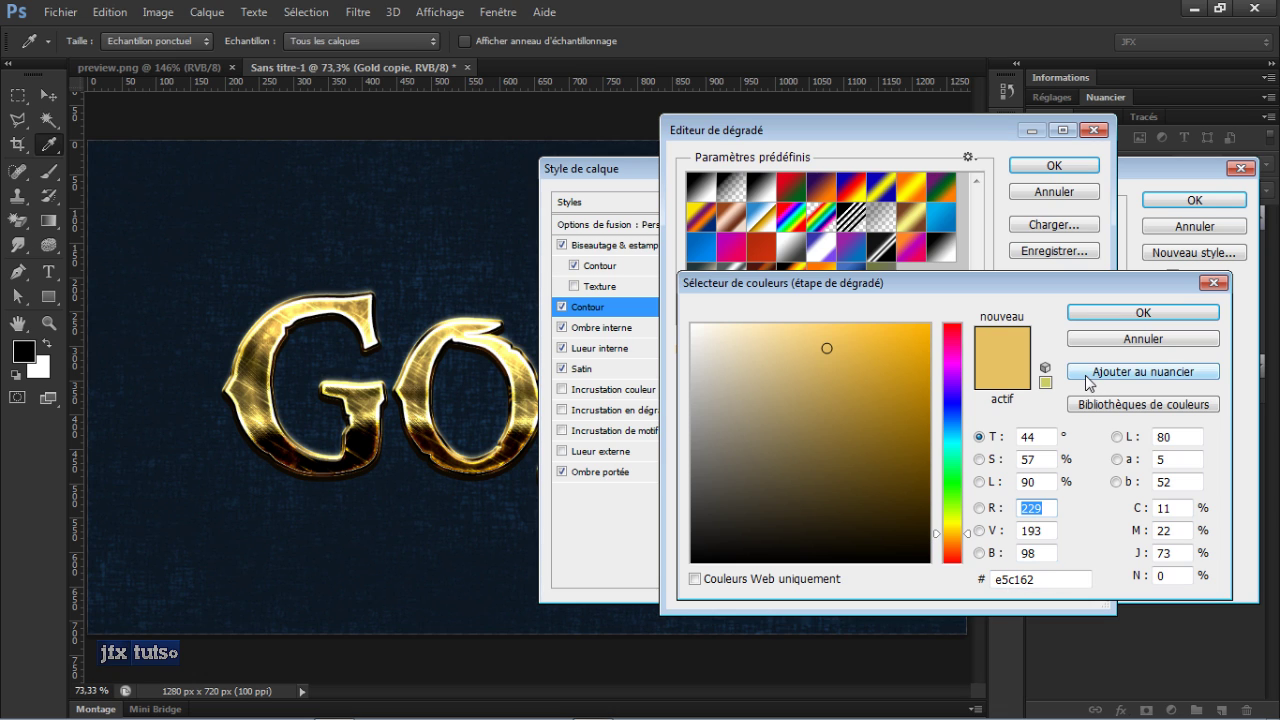
pyautogui.press('Return')
pyautogui.click(845, 485)
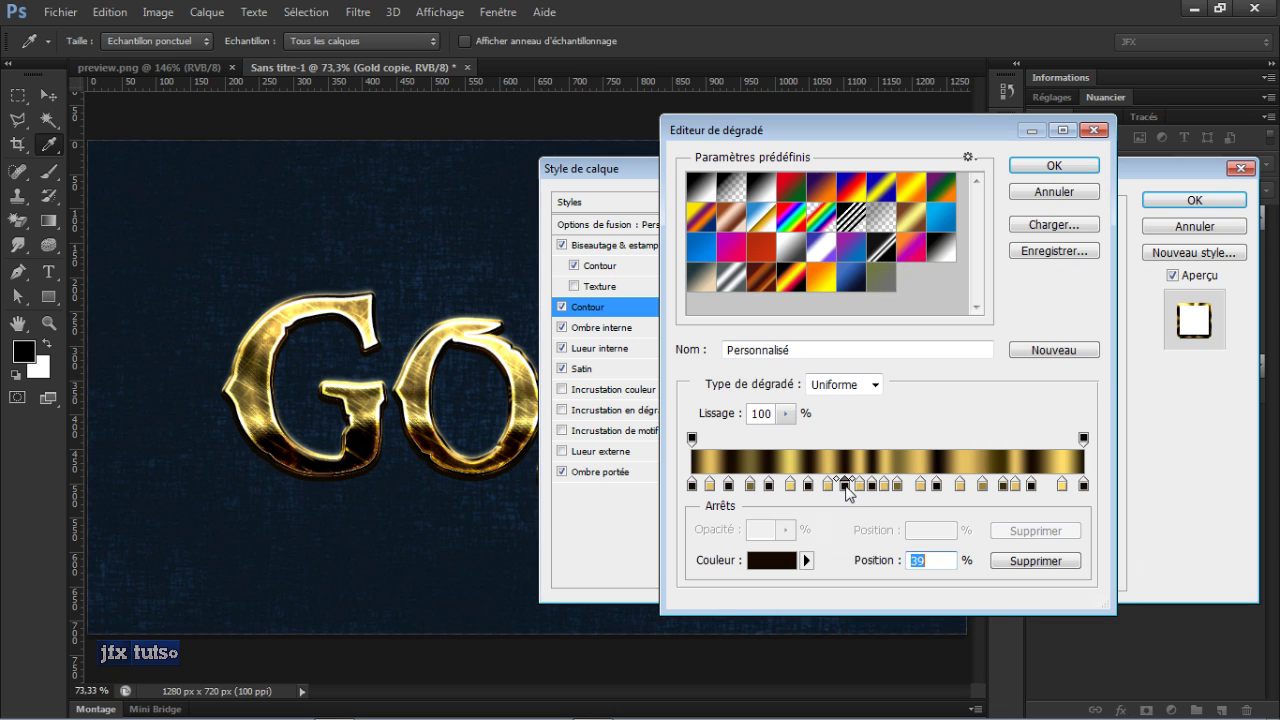
pyautogui.click(782, 561)
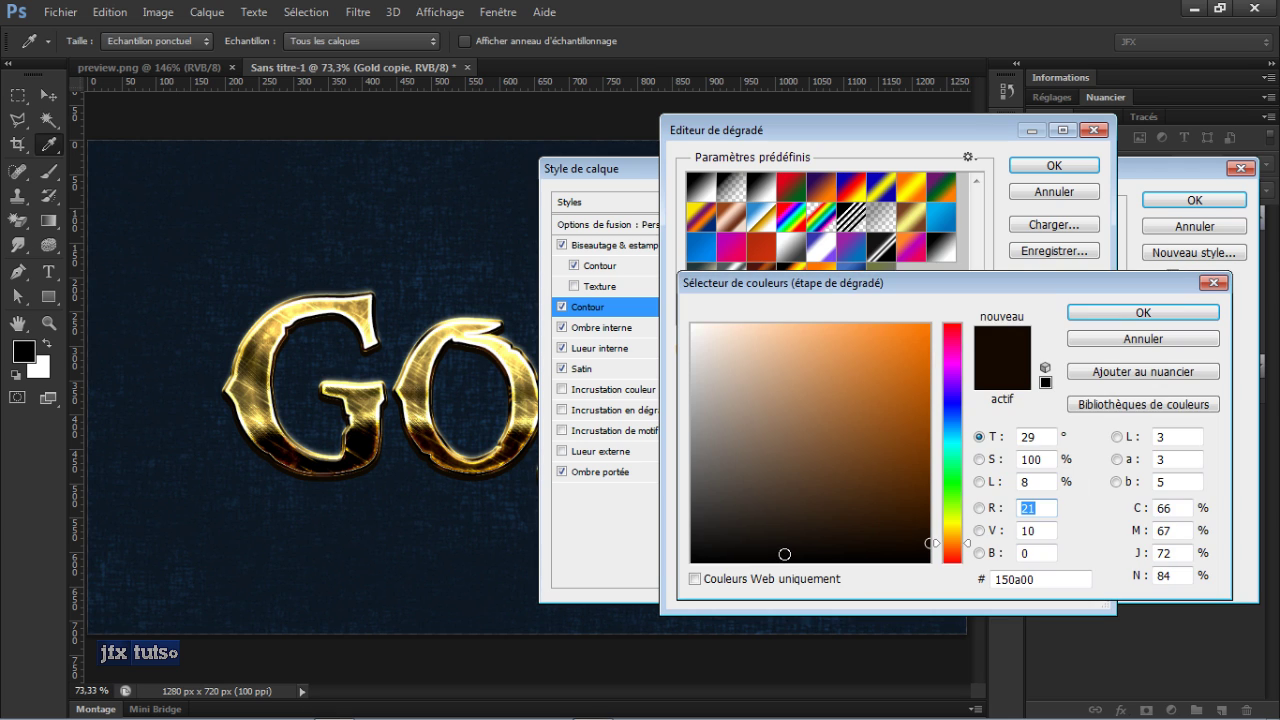
pyautogui.press('Return')
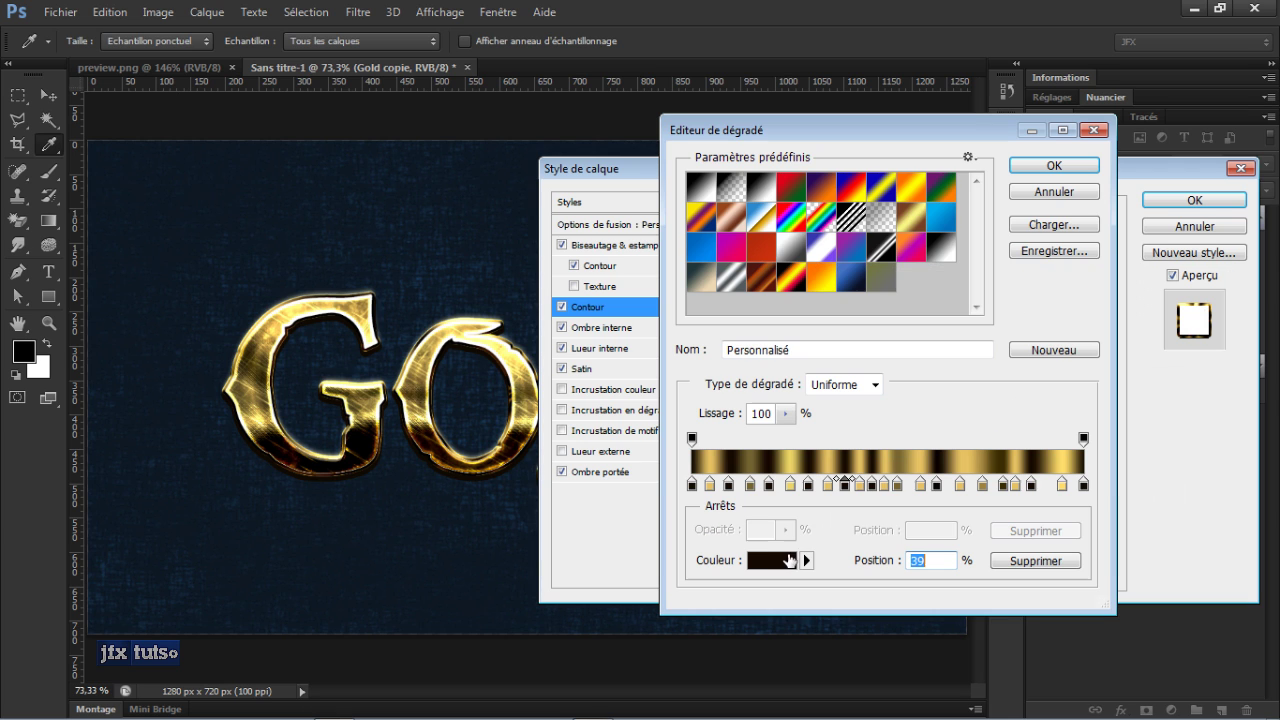
# Step: Examine the colours of the gold stop just after 39% and the dark stop at 46%
pyautogui.doubleClick(860, 485)
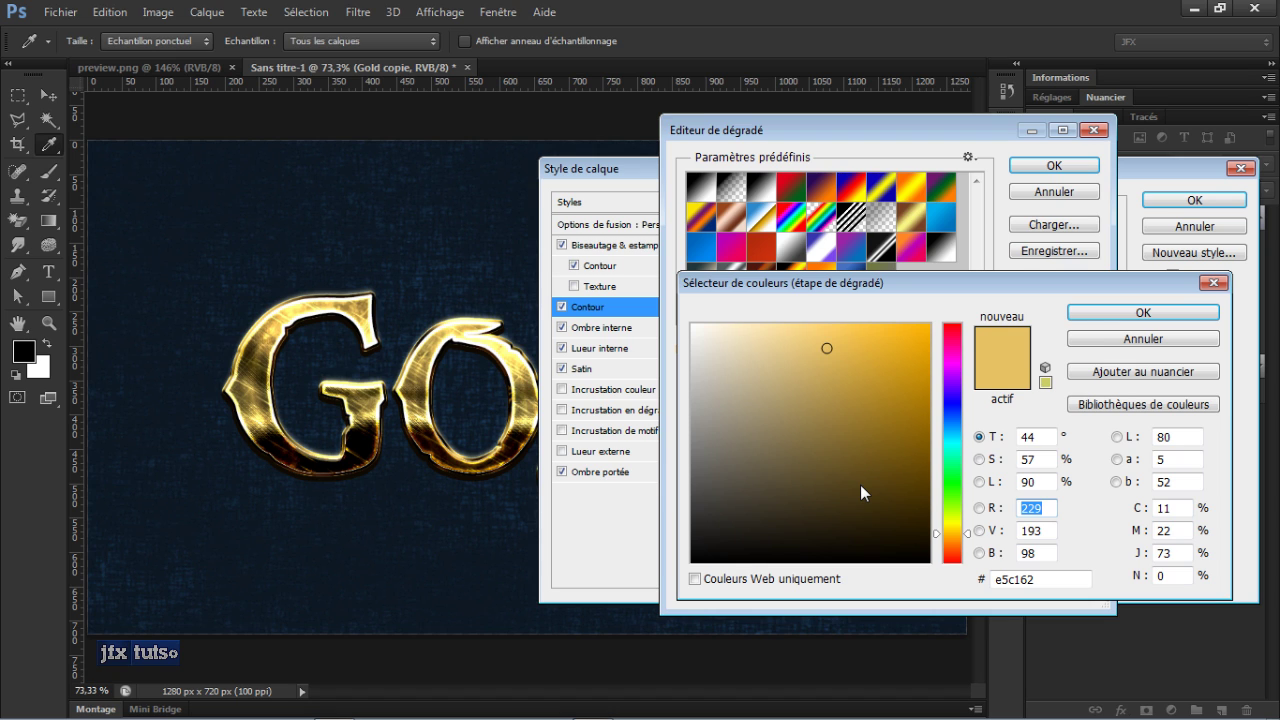
pyautogui.press('Return')
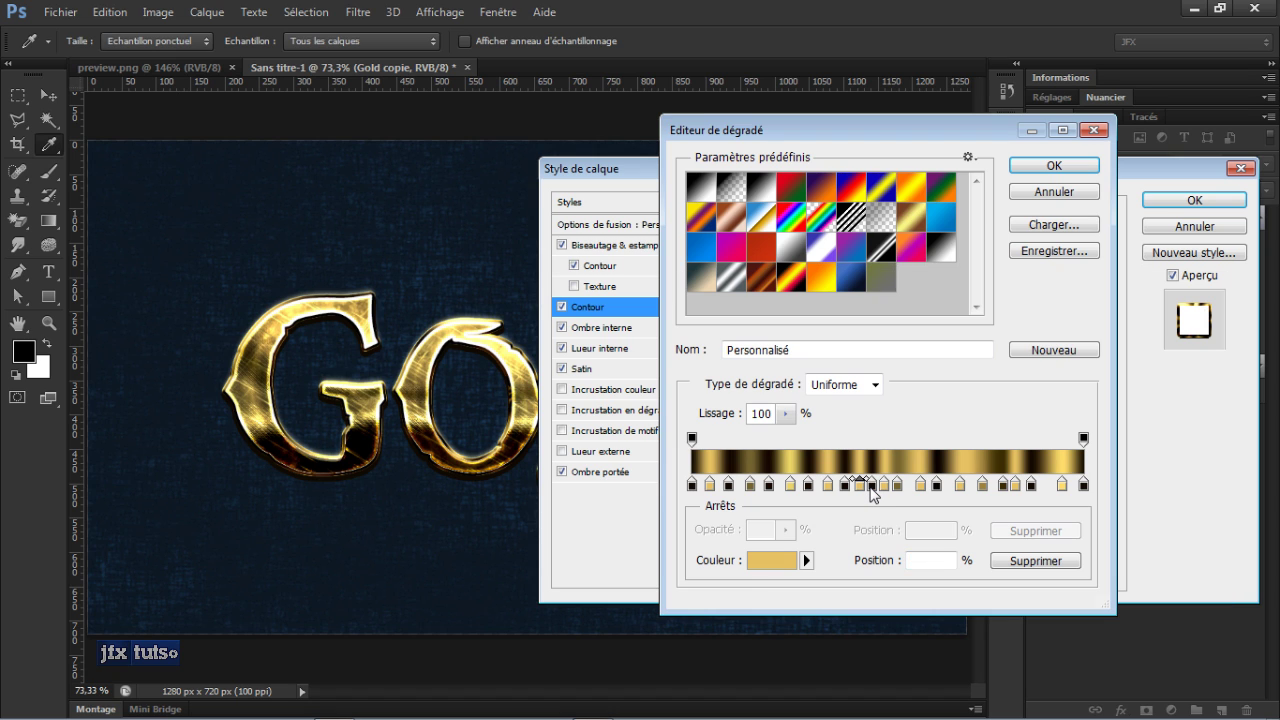
pyautogui.click(871, 486)
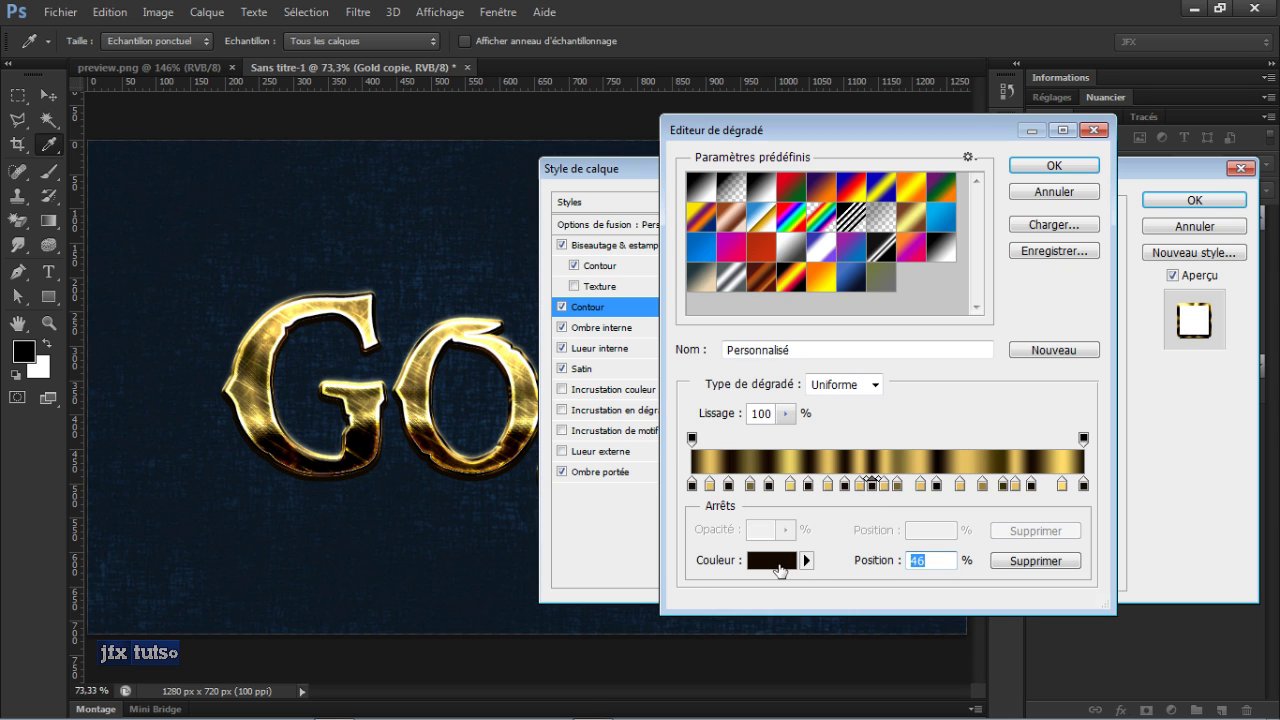
pyautogui.click(779, 569)
pyautogui.press('Return')
# Step: Examine the colour codes of the gold stop at 49% and the olive stop at 52% in the stroke gradient
pyautogui.click(884, 486)
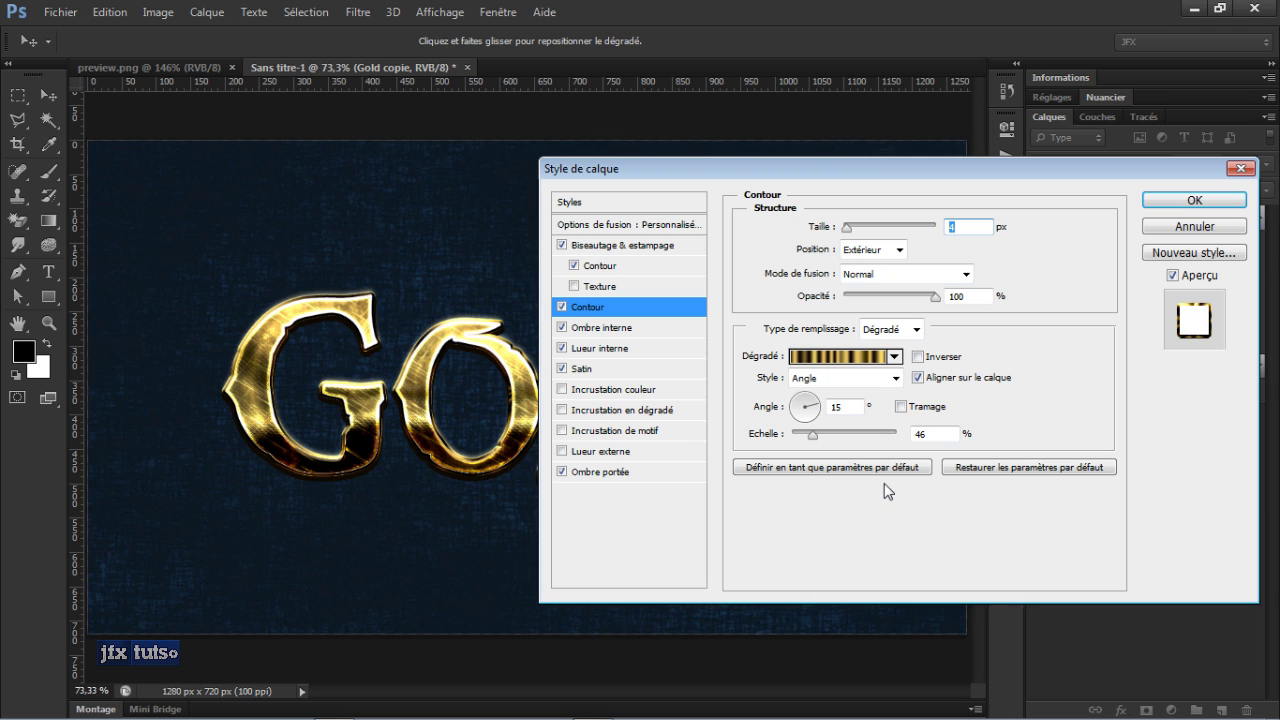
pyautogui.click(860, 358)
pyautogui.moveTo(872, 486); pyautogui.dragTo(872, 486)
pyautogui.click(884, 487)
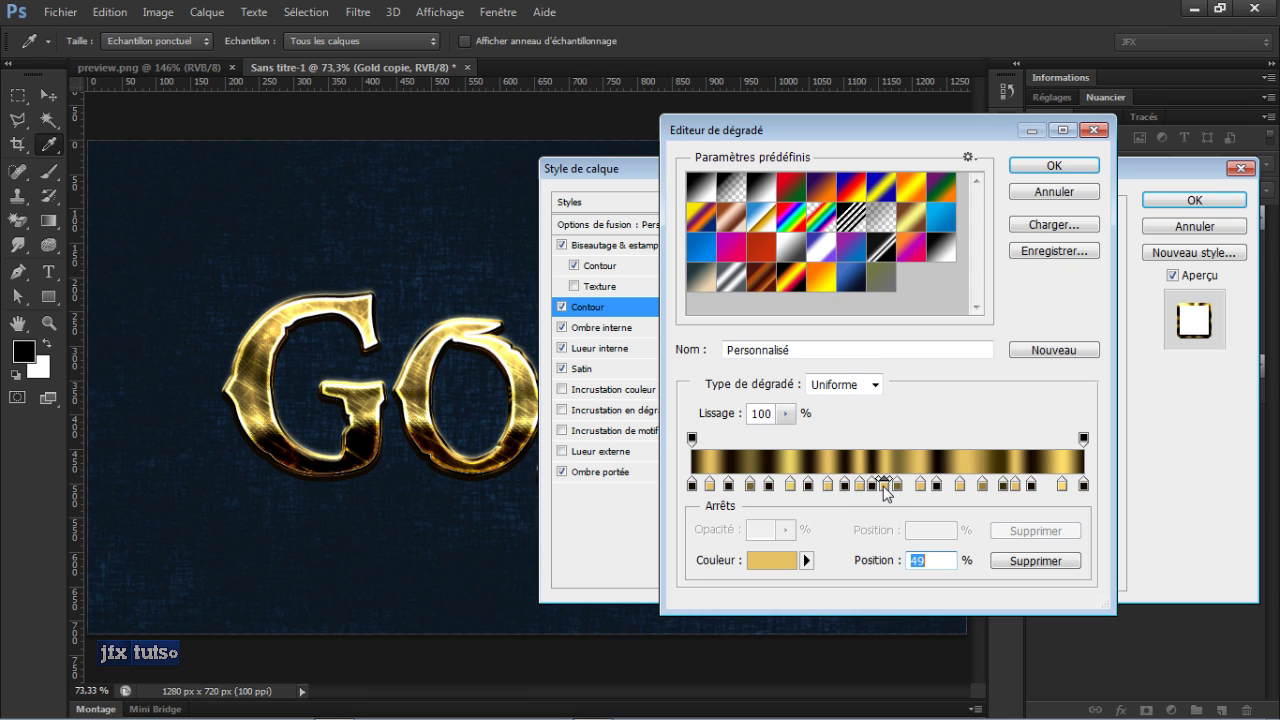
pyautogui.doubleClick(884, 487)
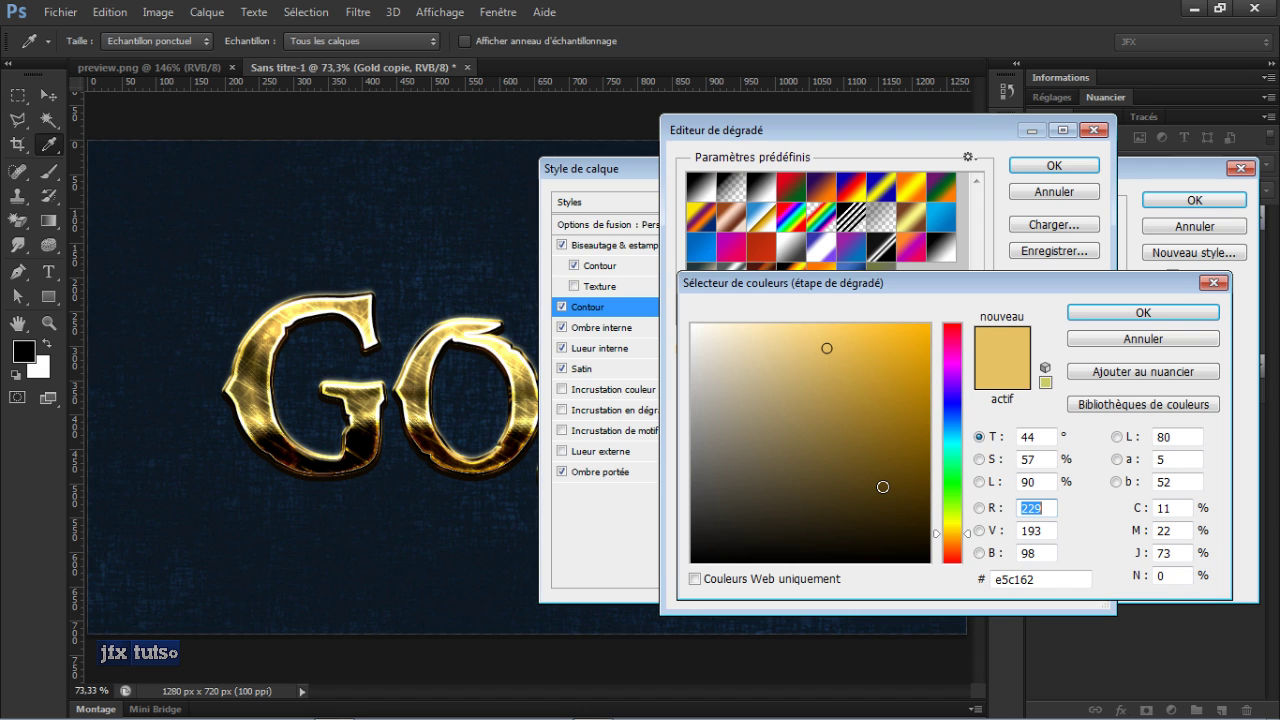
pyautogui.press('Return')
pyautogui.click(896, 486)
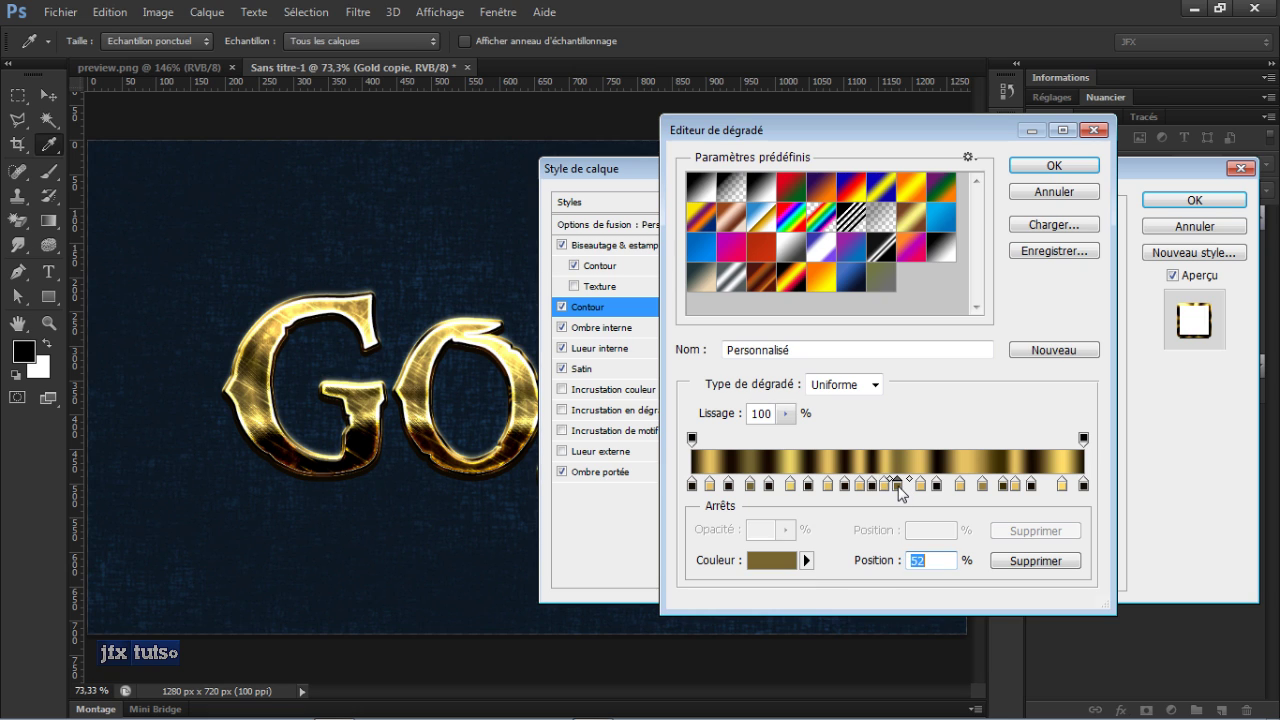
pyautogui.click(776, 560)
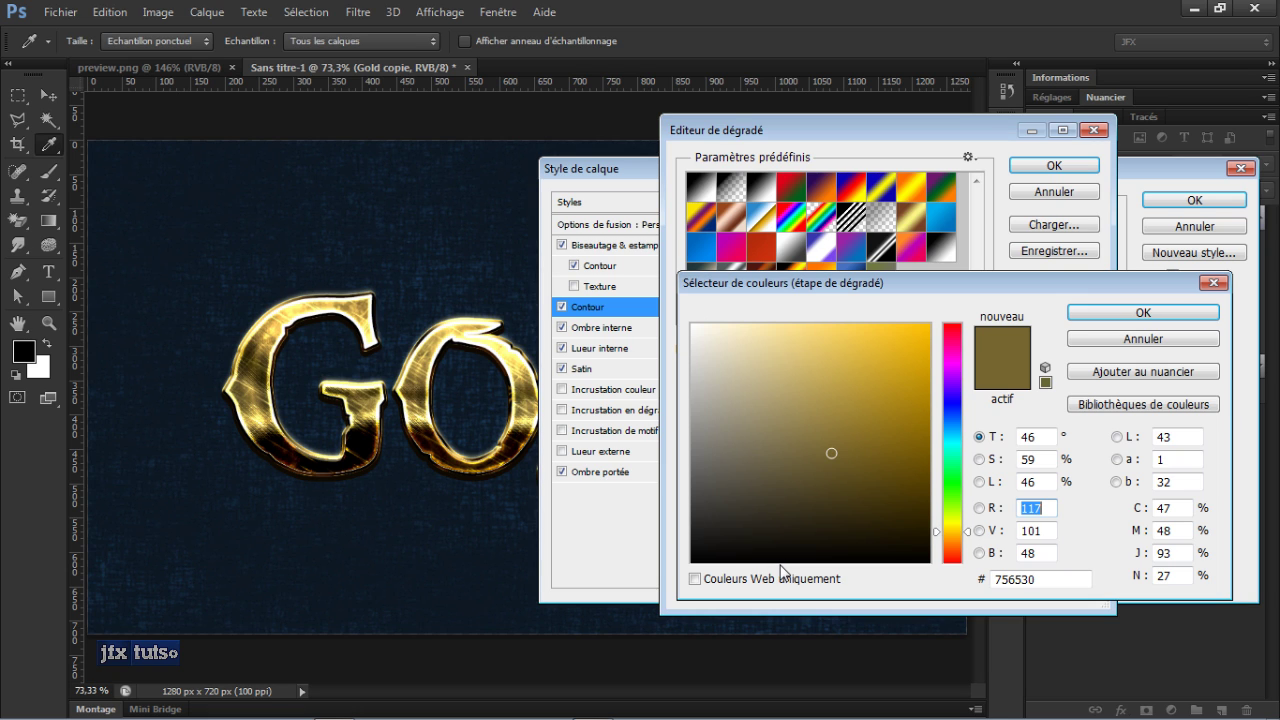
pyautogui.press('Return')
# Step: Examine the colour code of the gold stop at 58%, discarding any accidental colour change
pyautogui.click(920, 486)
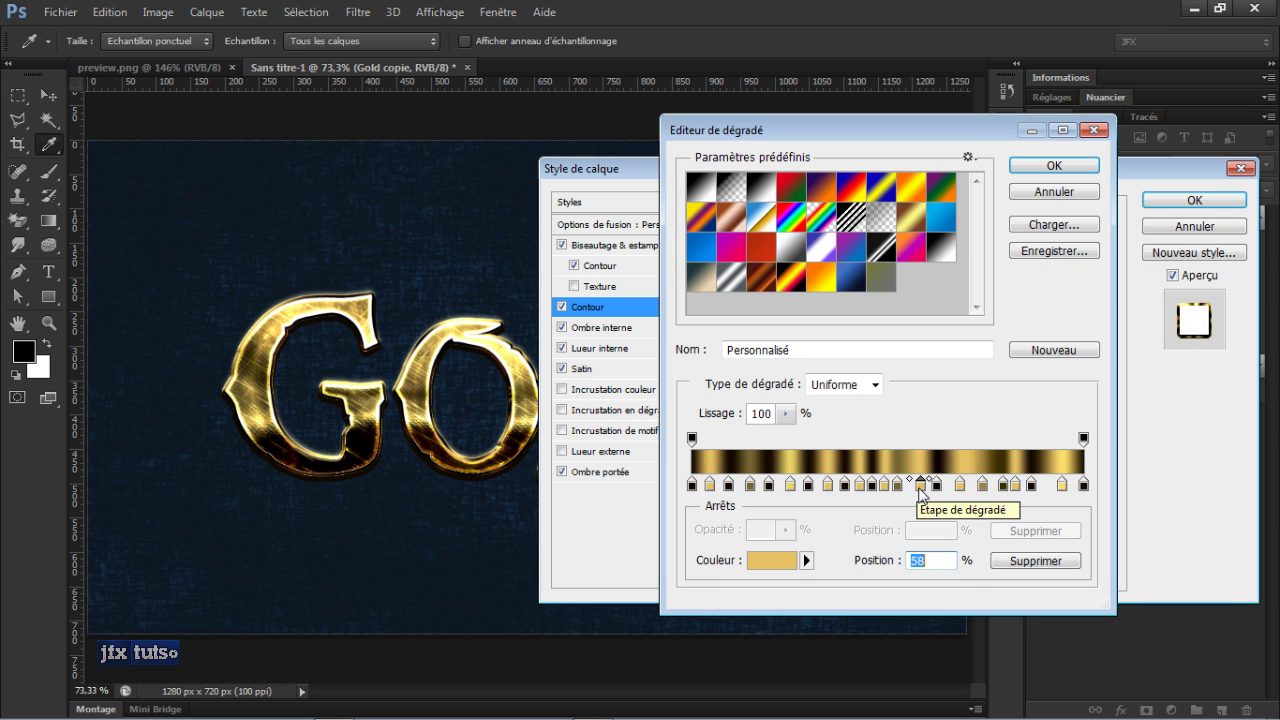
pyautogui.click(785, 561)
pyautogui.click(786, 562)
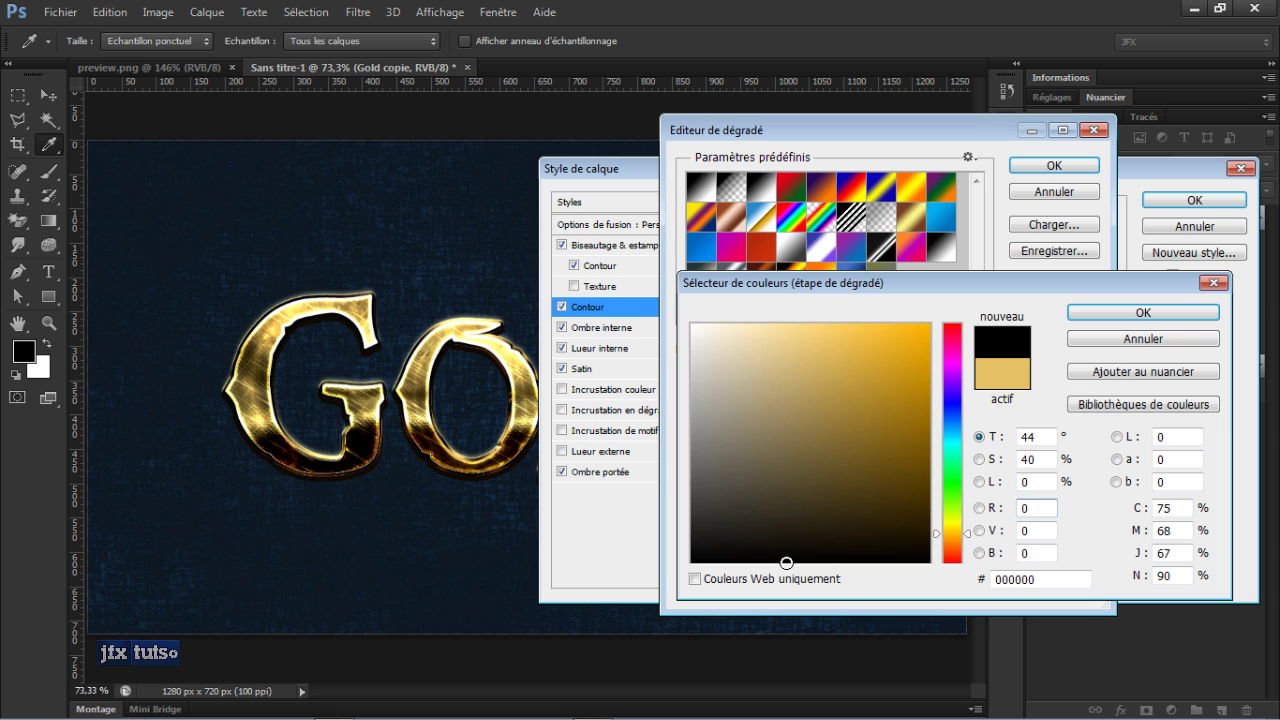
pyautogui.click(1097, 339)
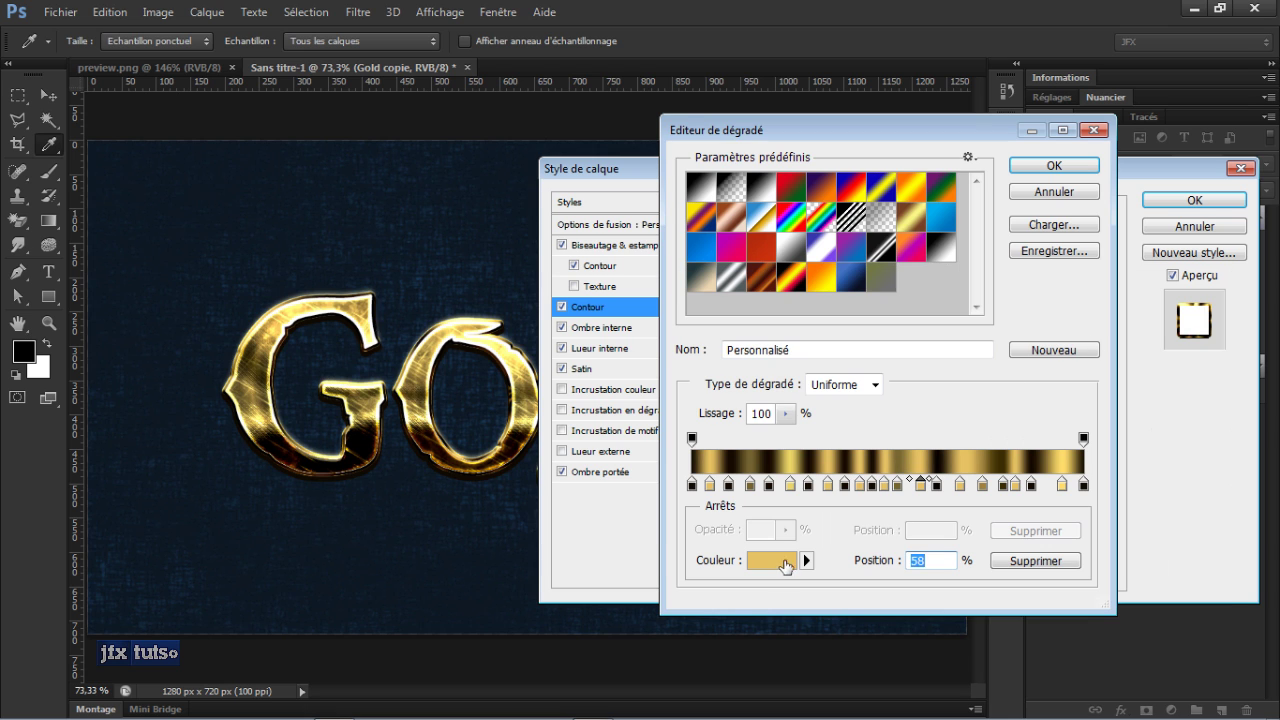
pyautogui.click(783, 566)
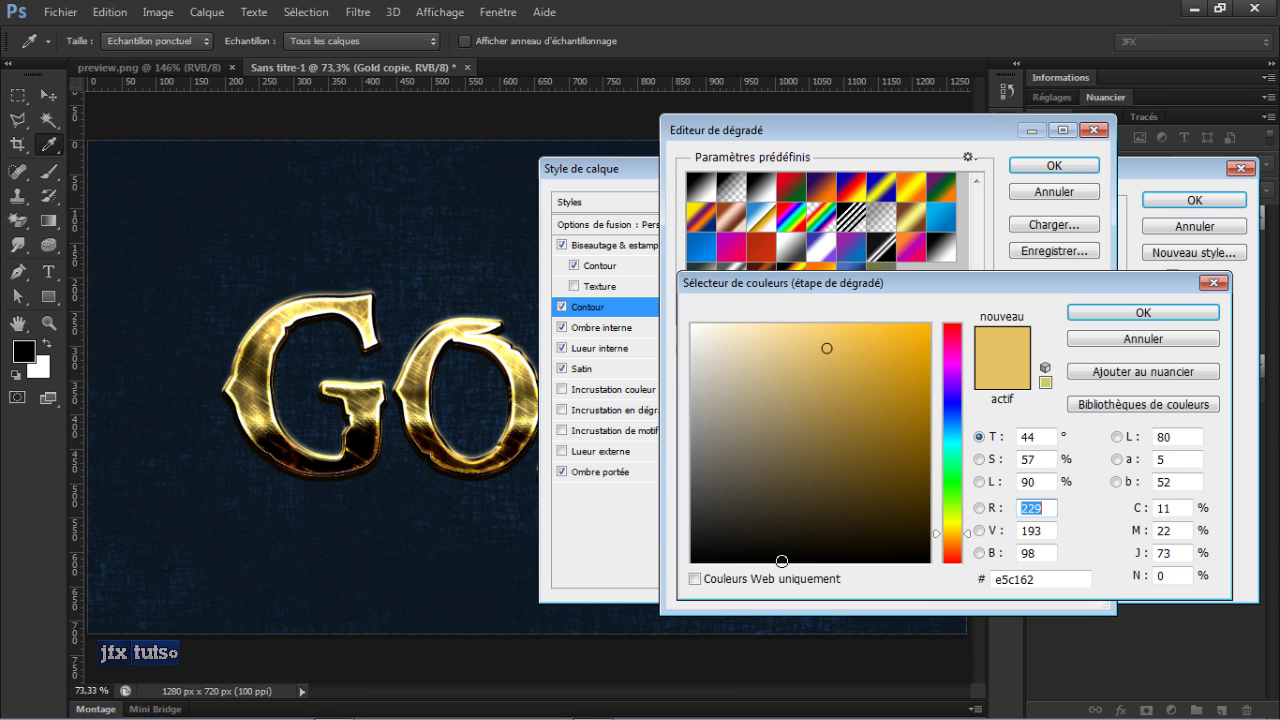
pyautogui.press('Escape')
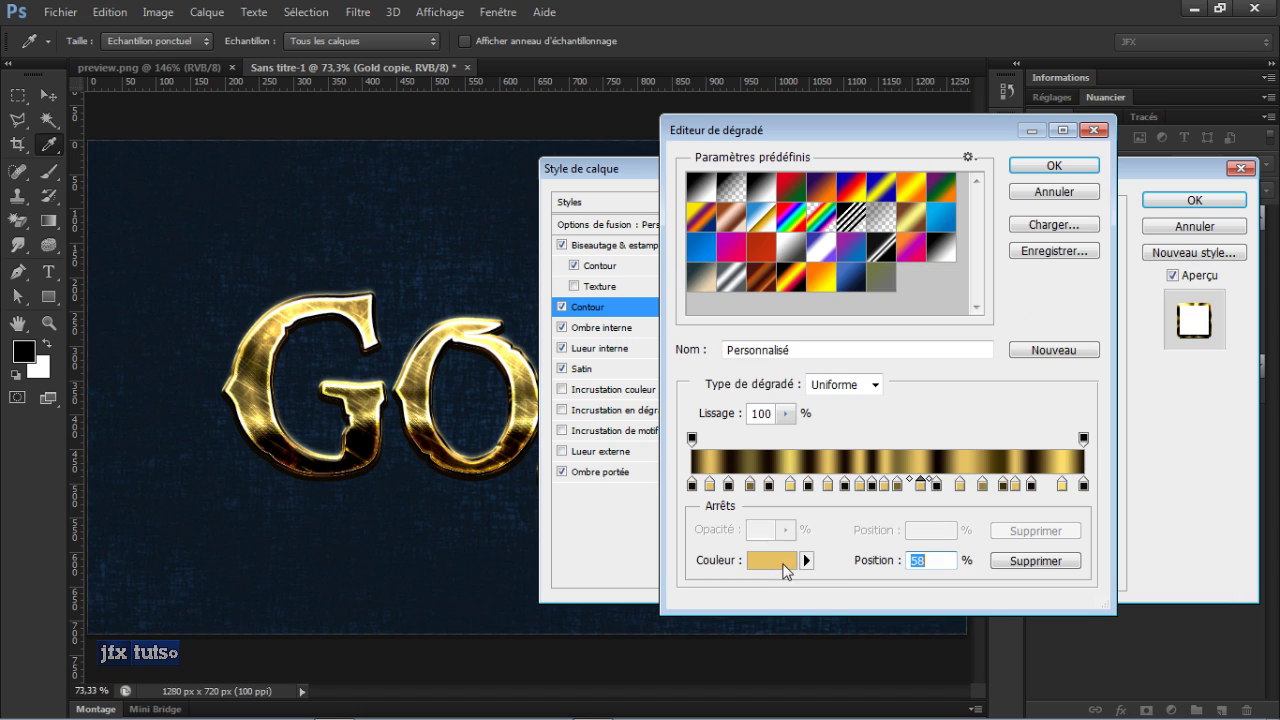
# Step: Examine the dark stop at 62% and the colour code of the gold stop at 68%
pyautogui.click(937, 485)
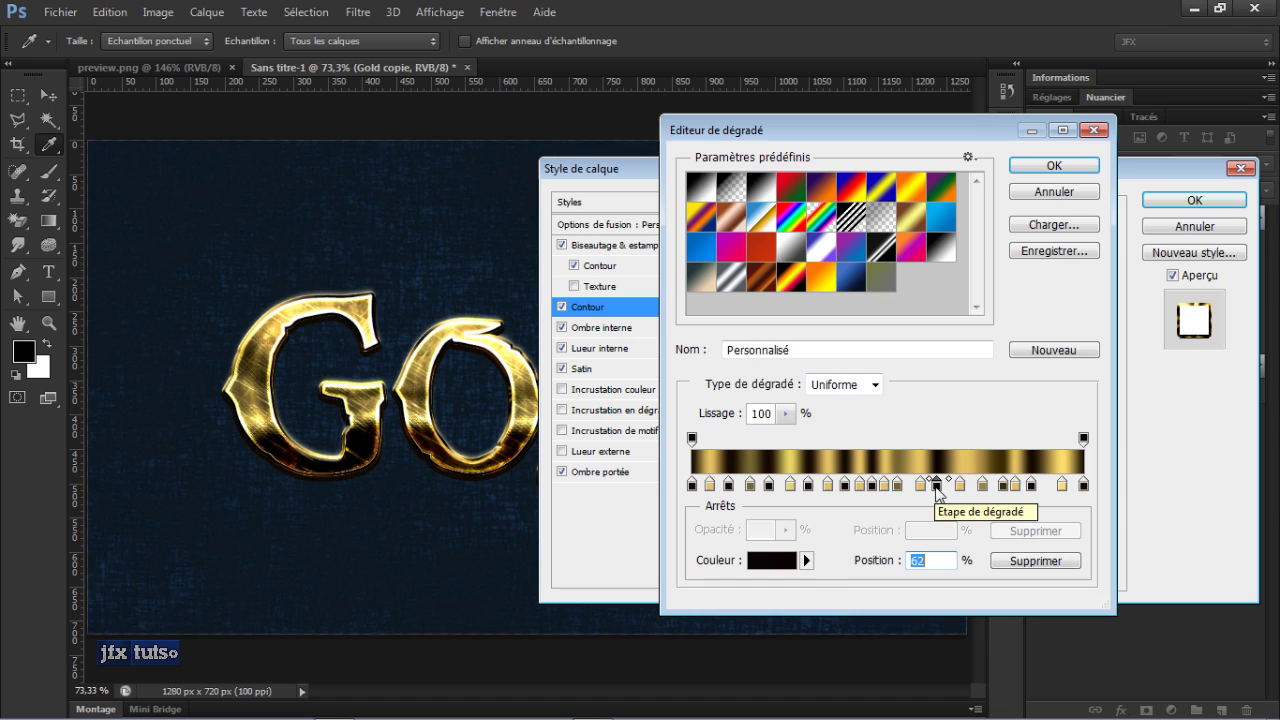
pyautogui.click(961, 485)
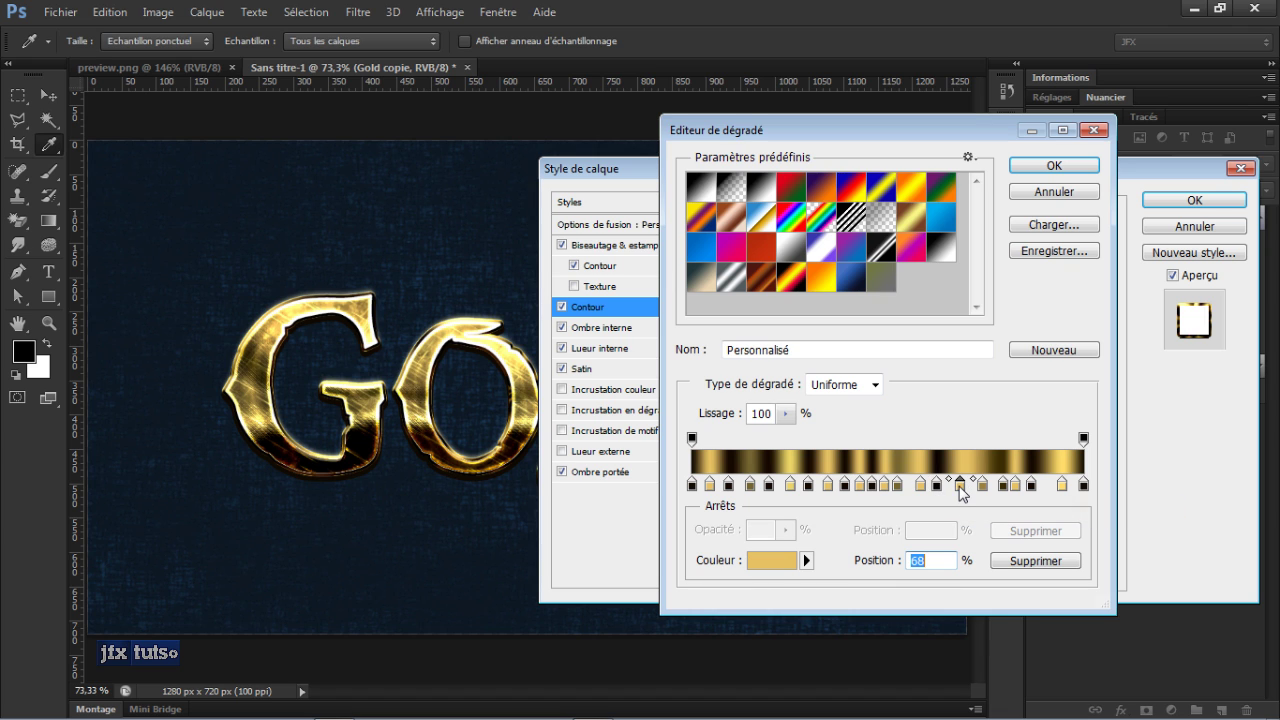
pyautogui.doubleClick(961, 487)
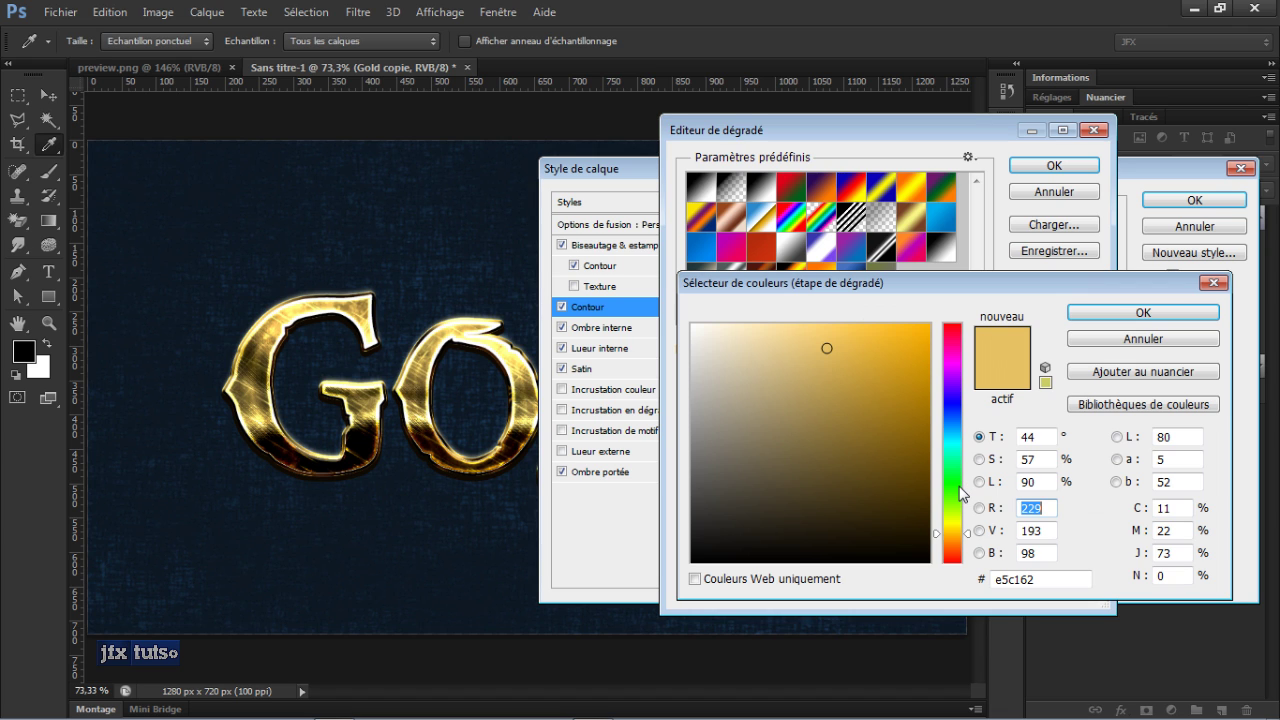
pyautogui.press('Return')
# Step: Examine the colour codes of the brownish gold stop at 74% and the dark brown stop at 79%
pyautogui.click(984, 486)
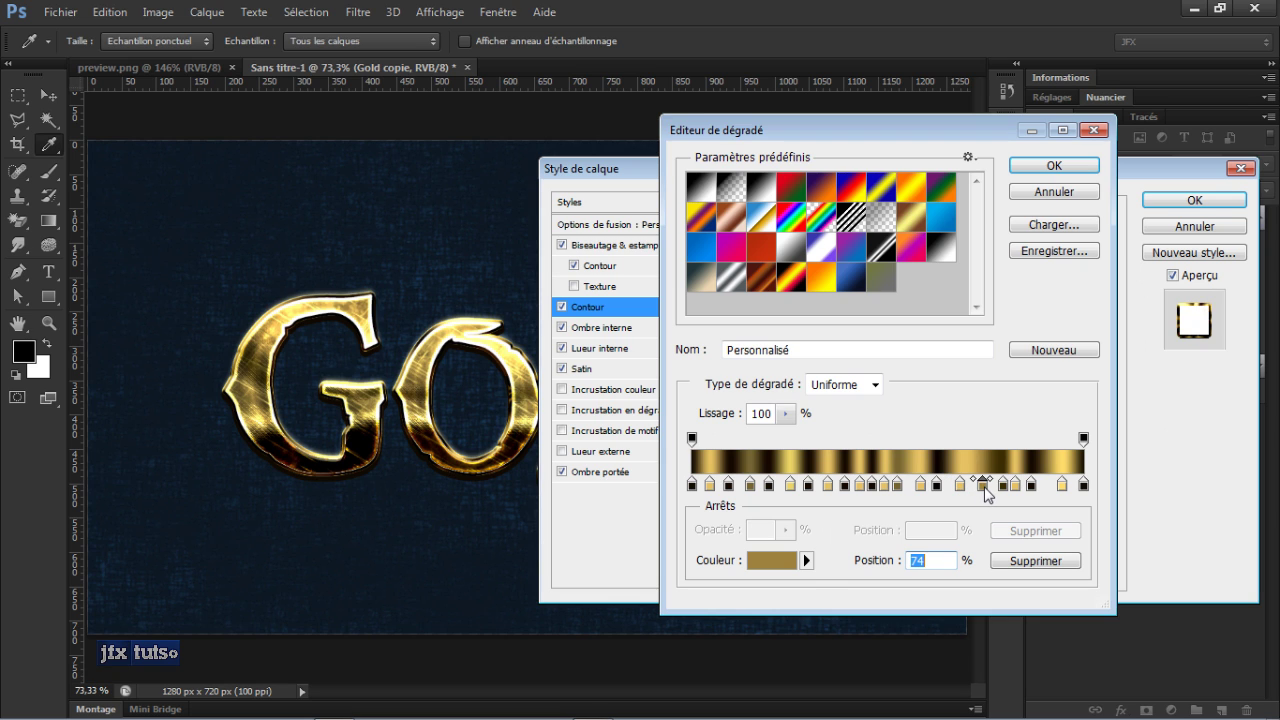
pyautogui.doubleClick(984, 488)
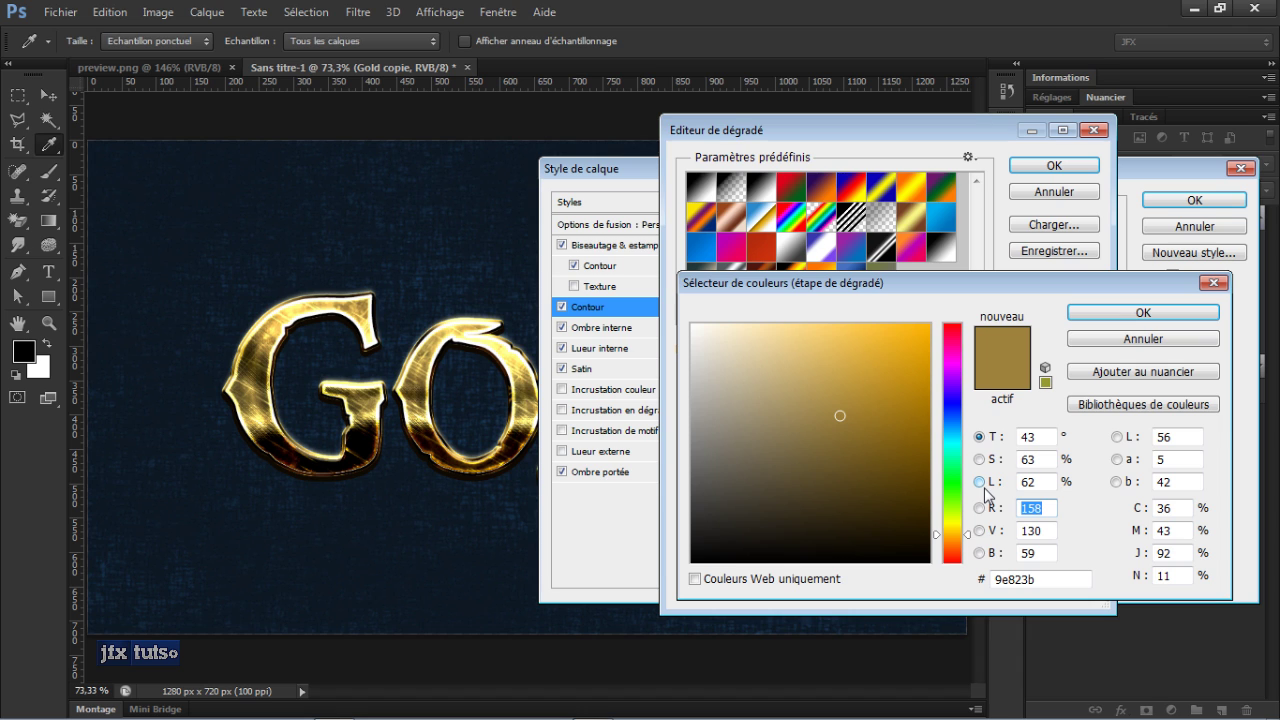
pyautogui.press('Return')
pyautogui.click(1004, 487)
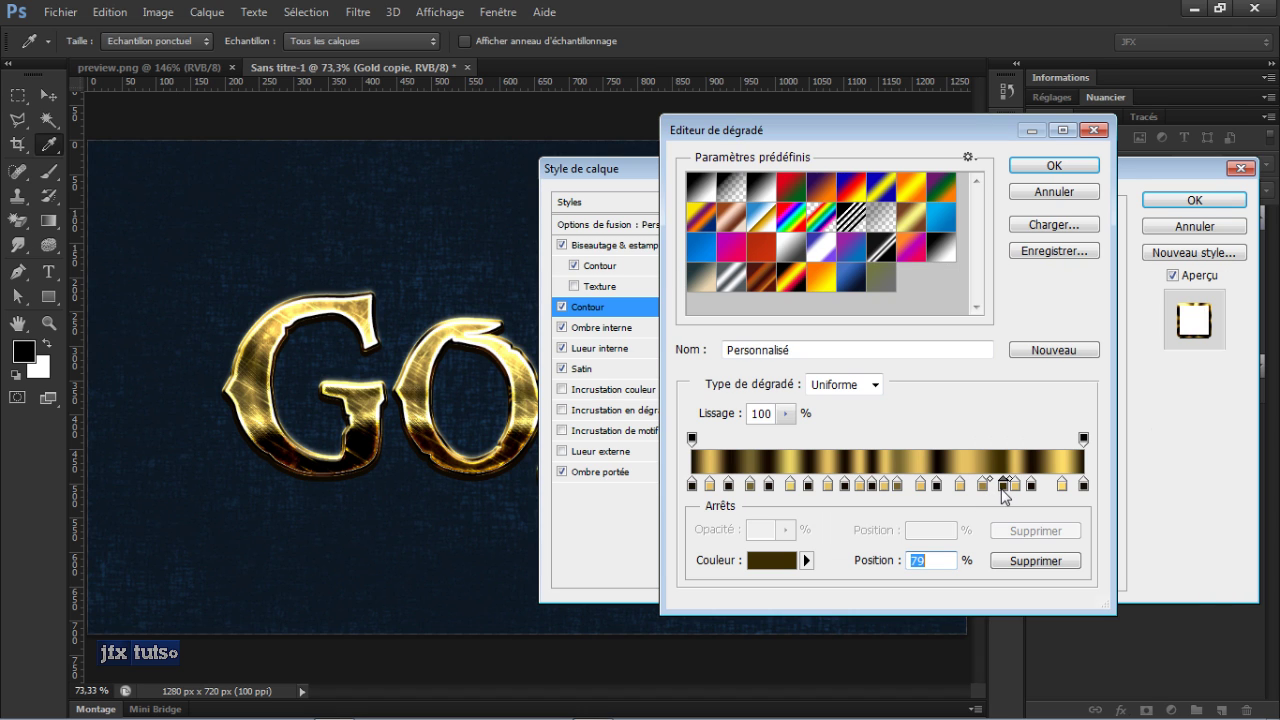
pyautogui.doubleClick(1002, 487)
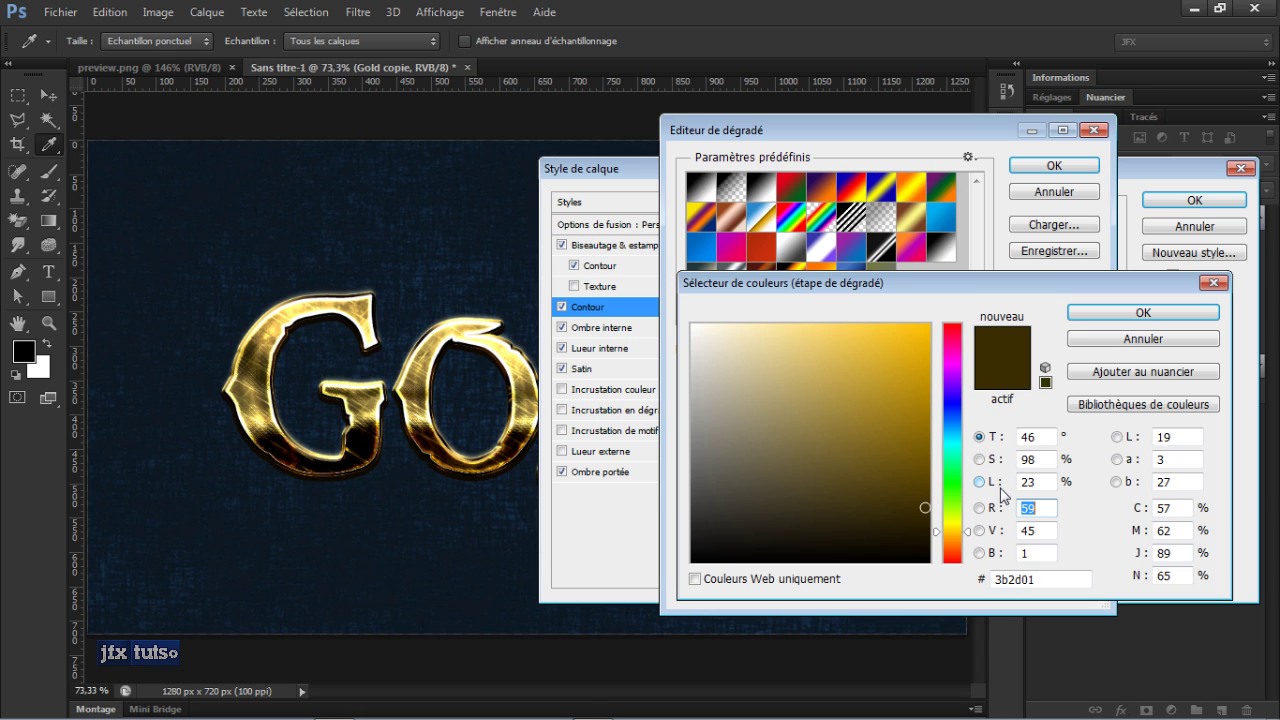
pyautogui.press('Return')
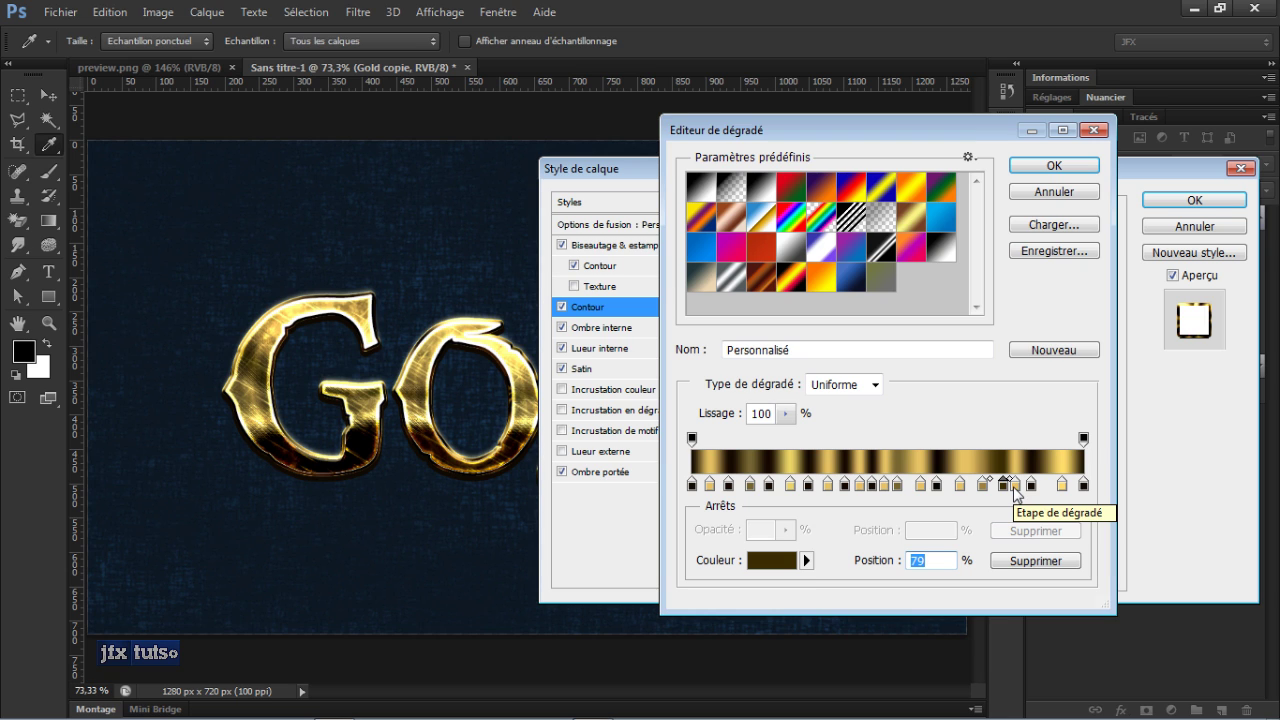
# Step: Examine the colour codes of the gold stop at 82% and the dark stop at 86%
pyautogui.click(1015, 487)
pyautogui.doubleClick(1015, 488)
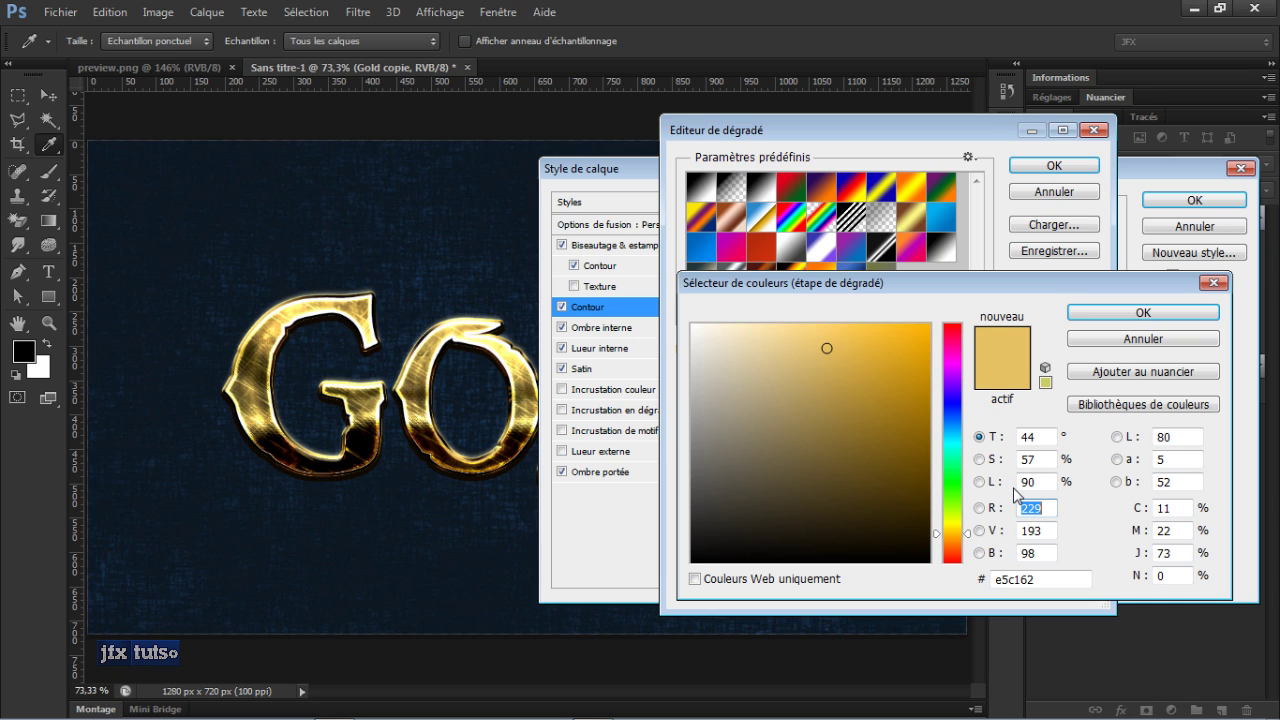
pyautogui.press('Return')
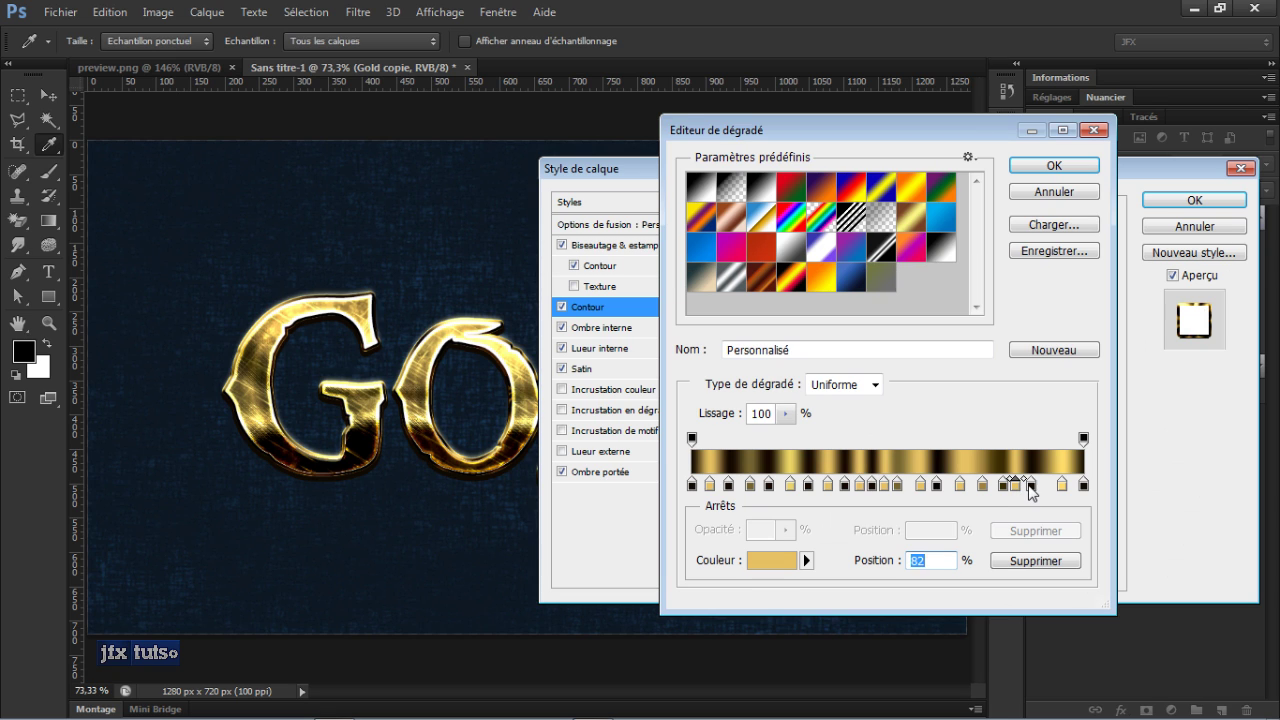
pyautogui.click(1031, 486)
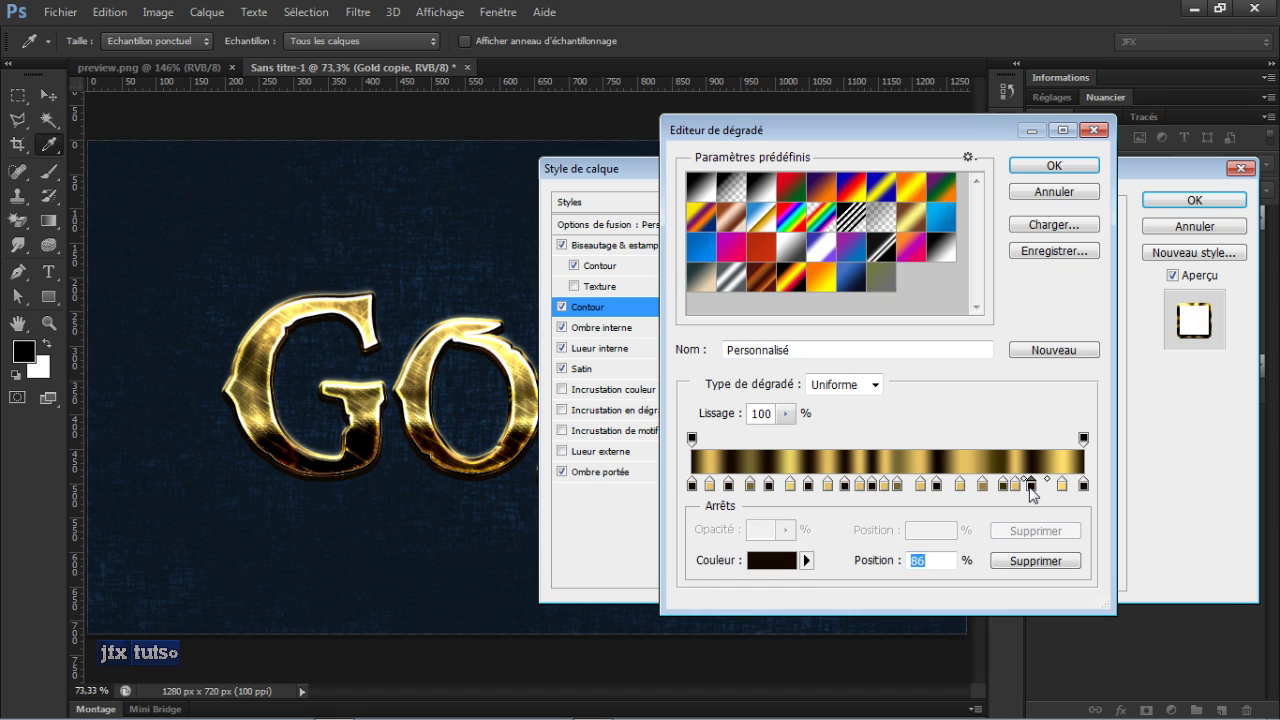
pyautogui.doubleClick(1031, 486)
pyautogui.press('Return')
# Step: Examine the colour codes of the bright gold stop at 94% and the dark end stop at 100%, and close the gradient and layer style settings
pyautogui.click(1062, 486)
pyautogui.doubleClick(1062, 486)
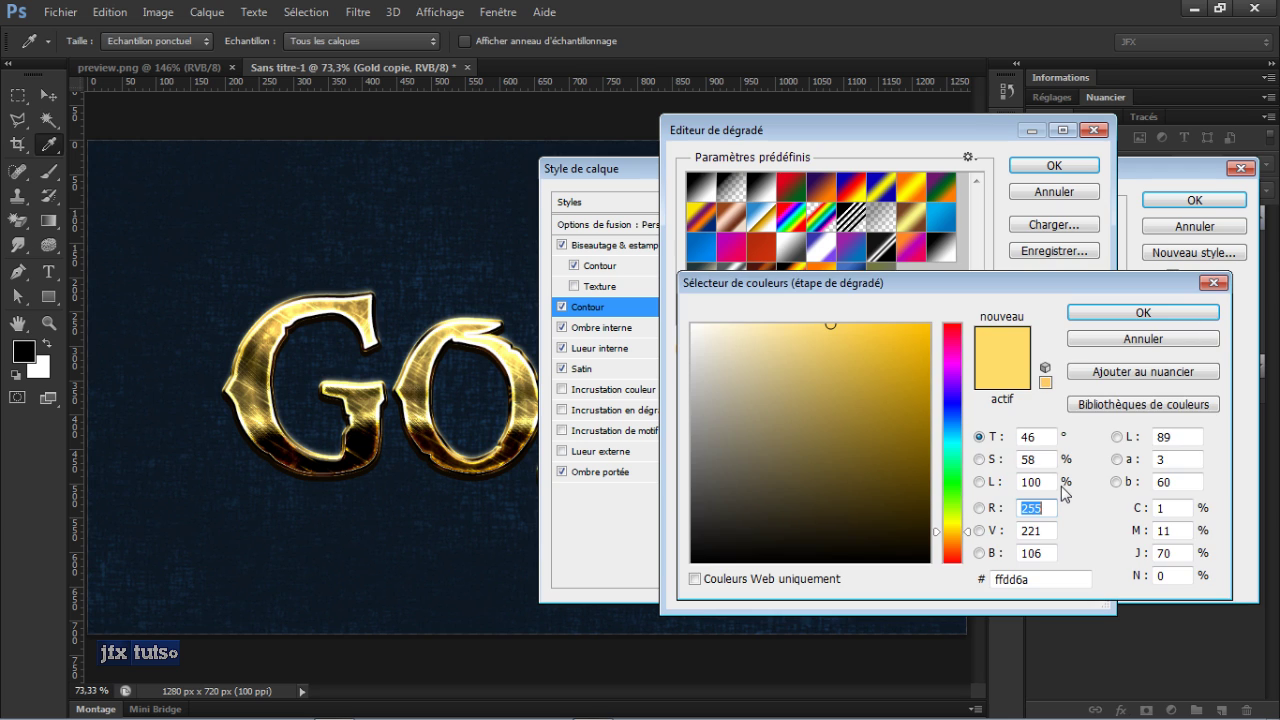
pyautogui.click(1186, 345)
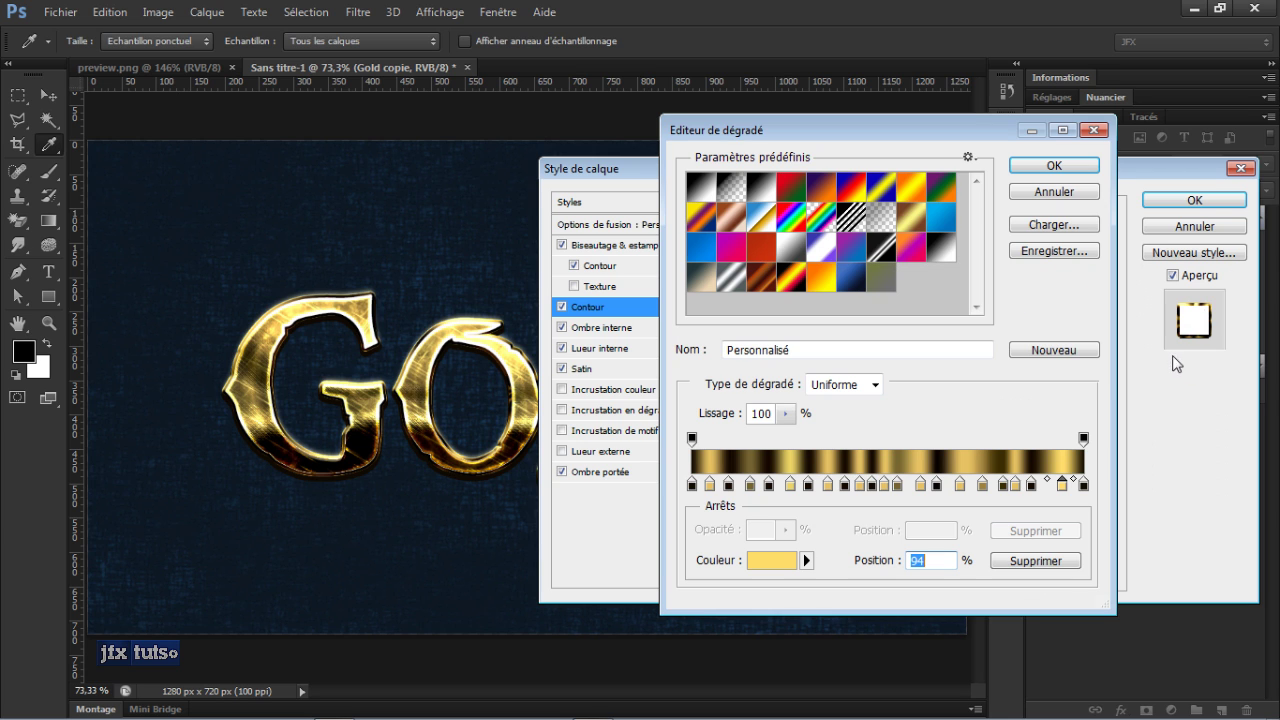
pyautogui.doubleClick(1063, 486)
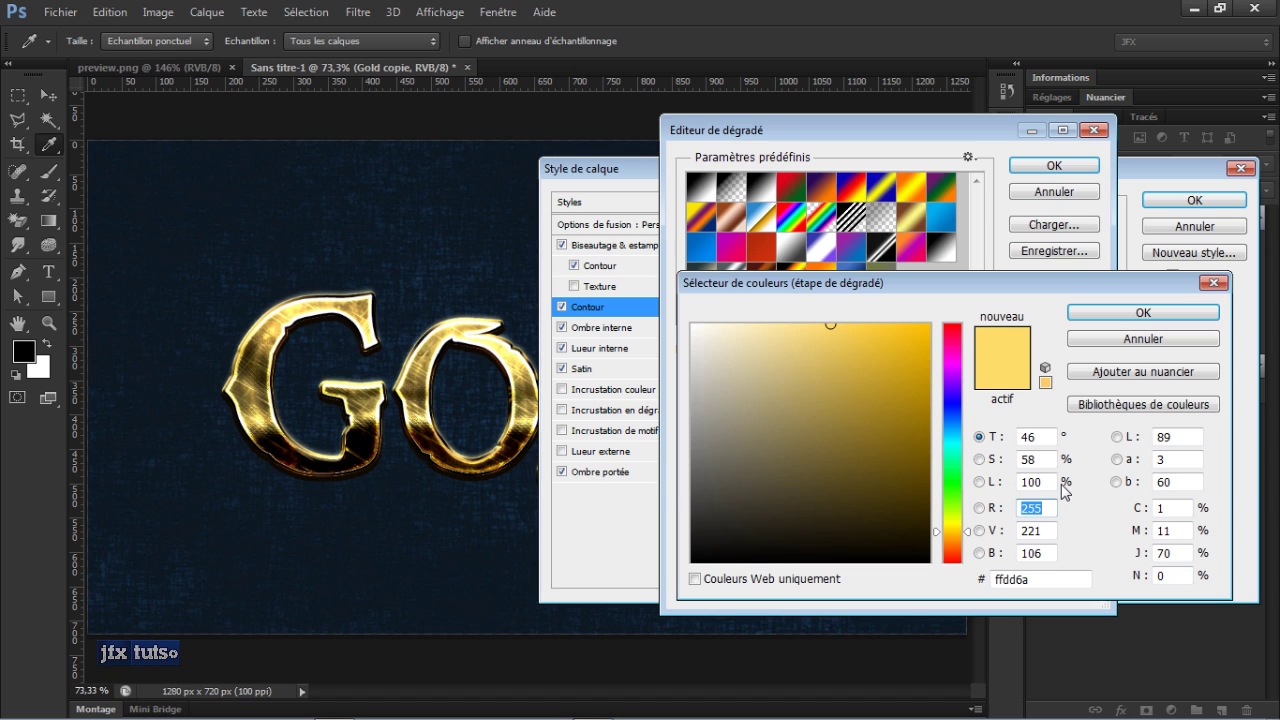
pyautogui.press('Return')
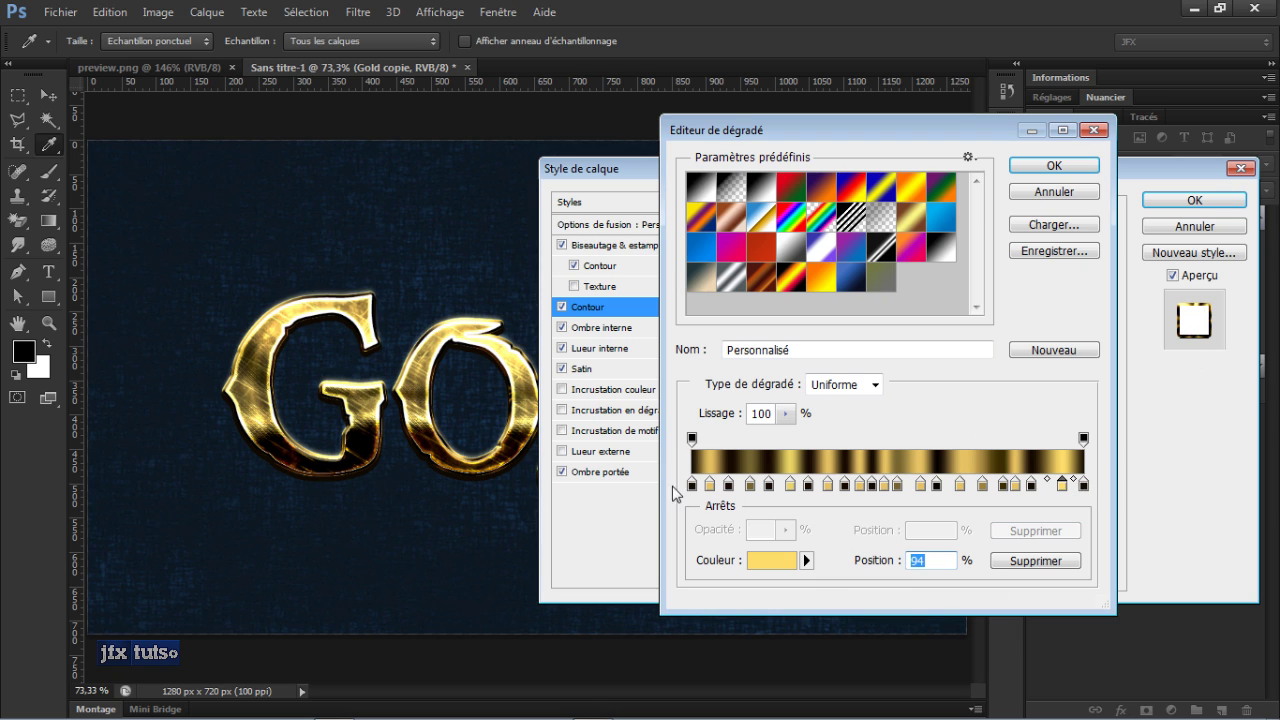
pyautogui.doubleClick(1084, 486)
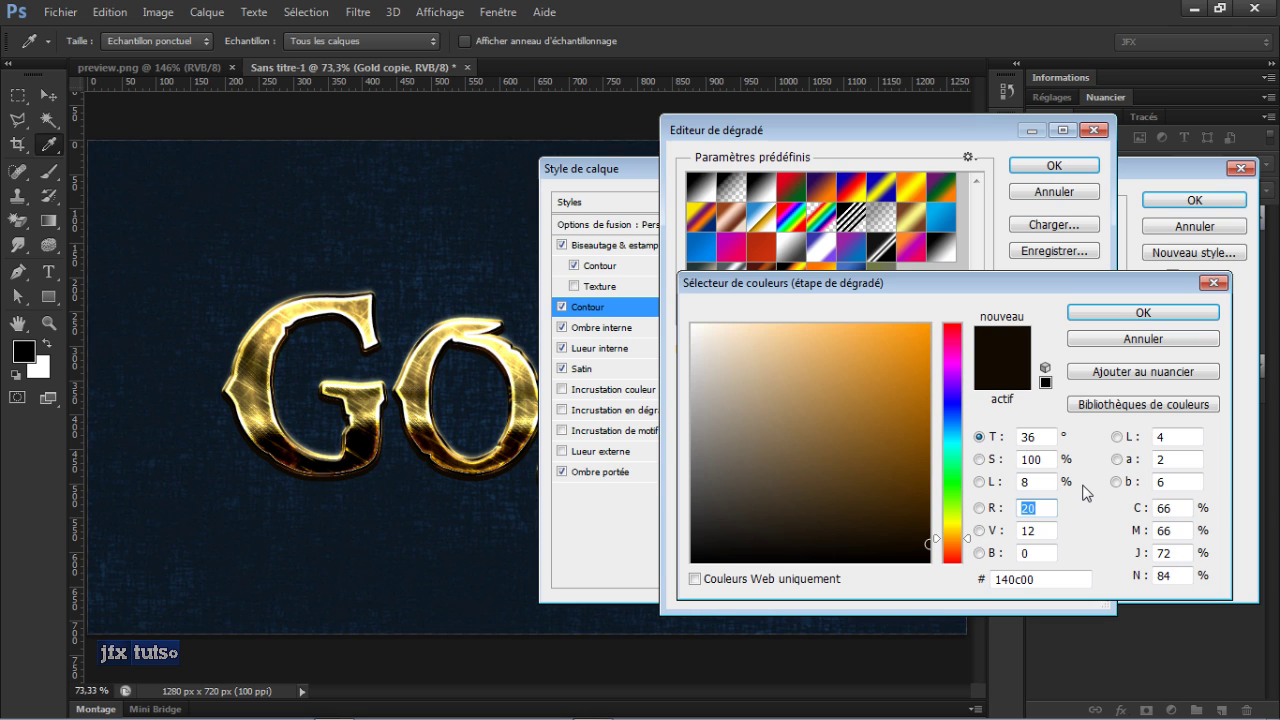
pyautogui.press('Return')
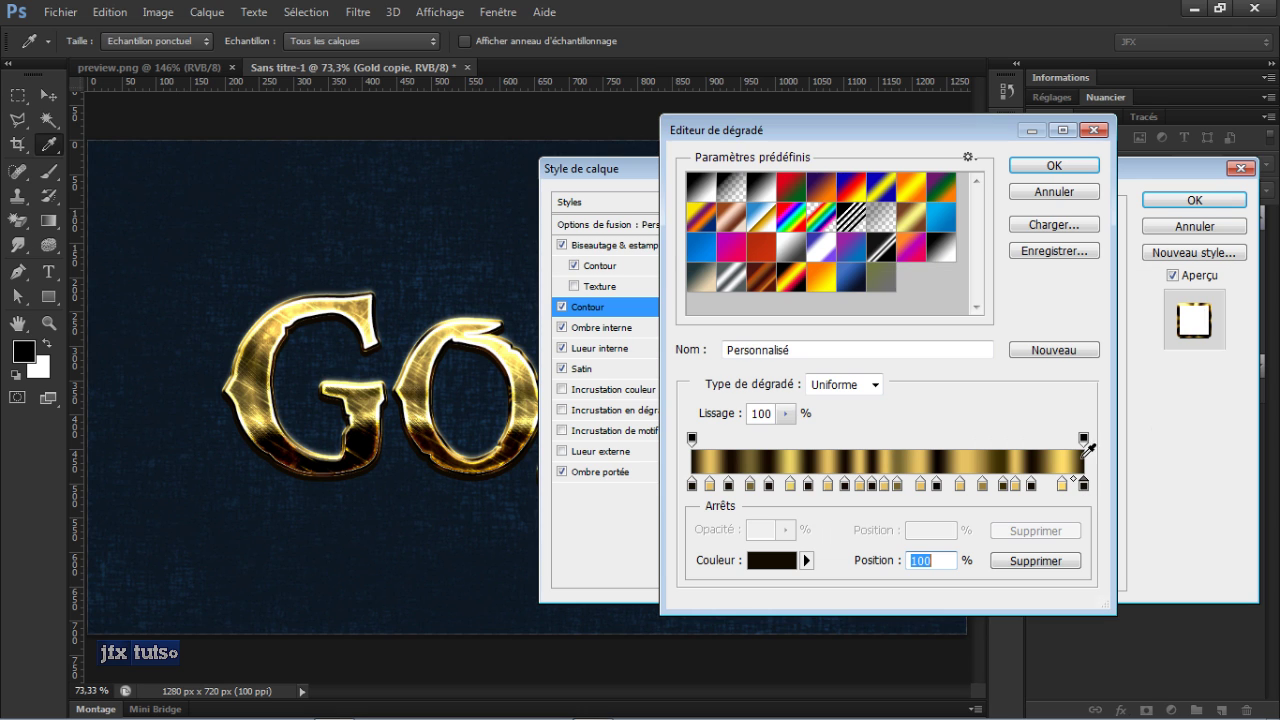
pyautogui.click(1055, 168)
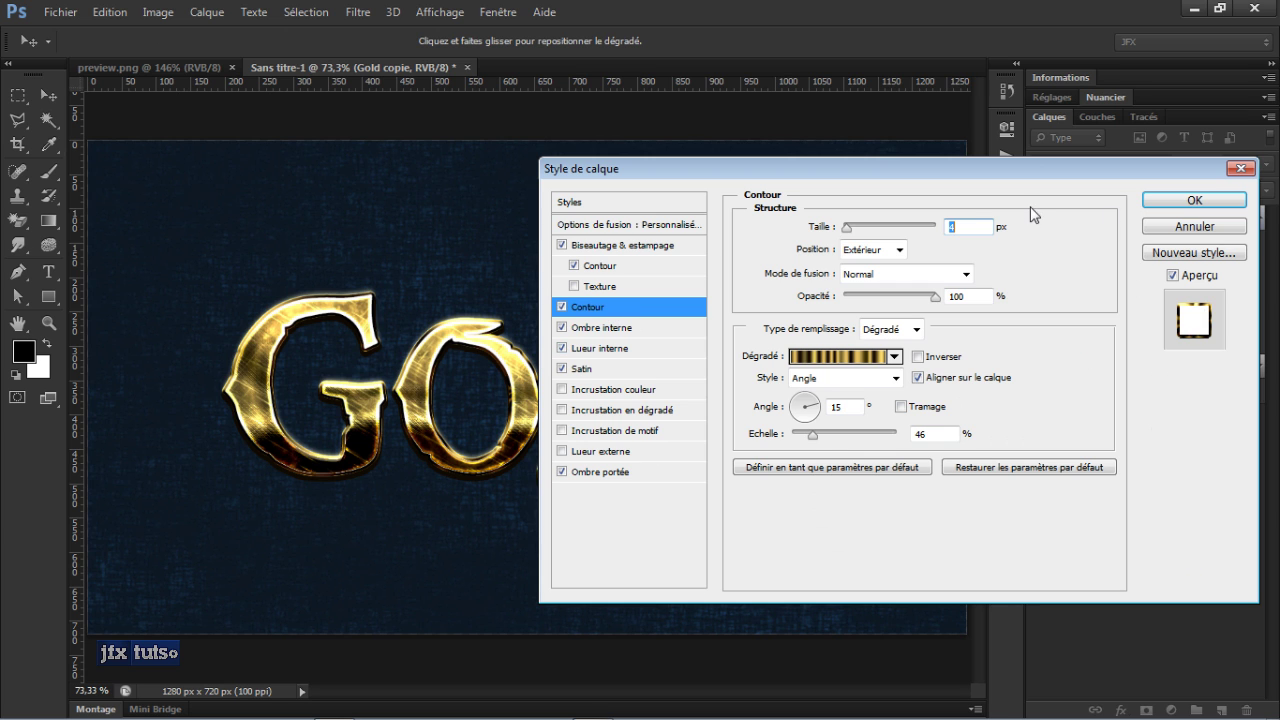
pyautogui.click(1170, 206)
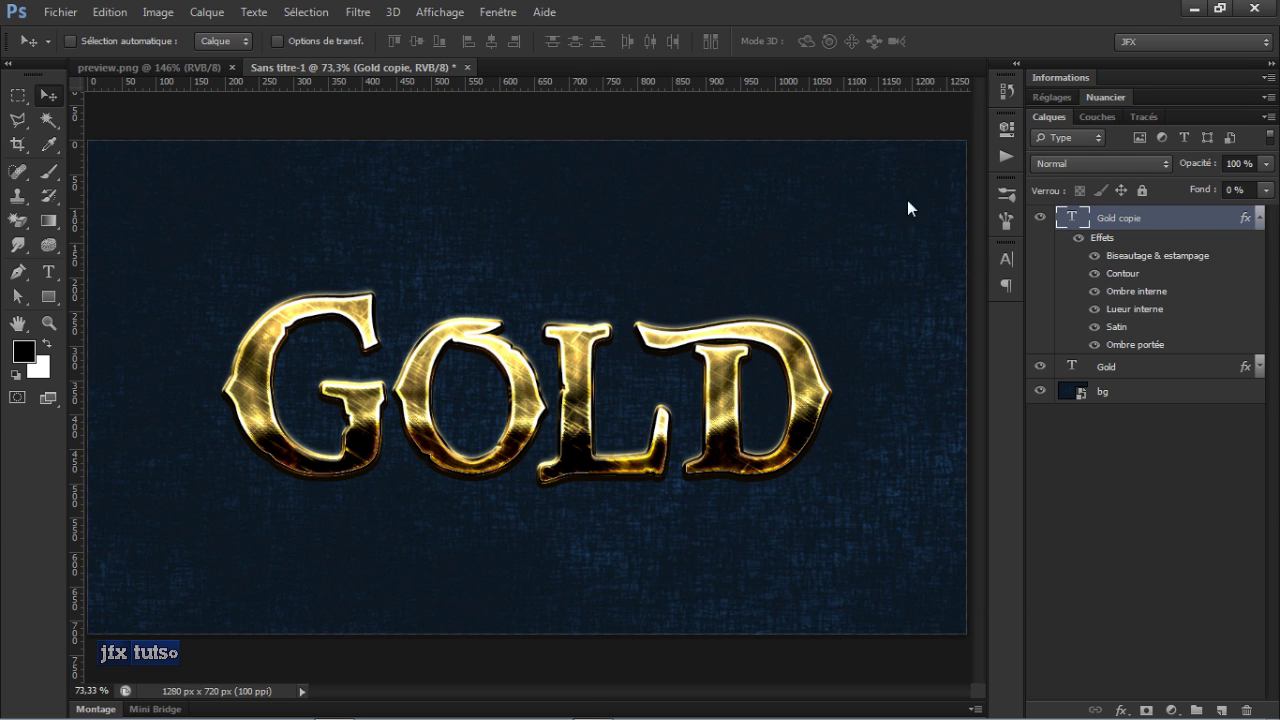
# Step: Compare the text effect with the reference image preview.png and return to the Sans titre-1 document
pyautogui.click(157, 68)
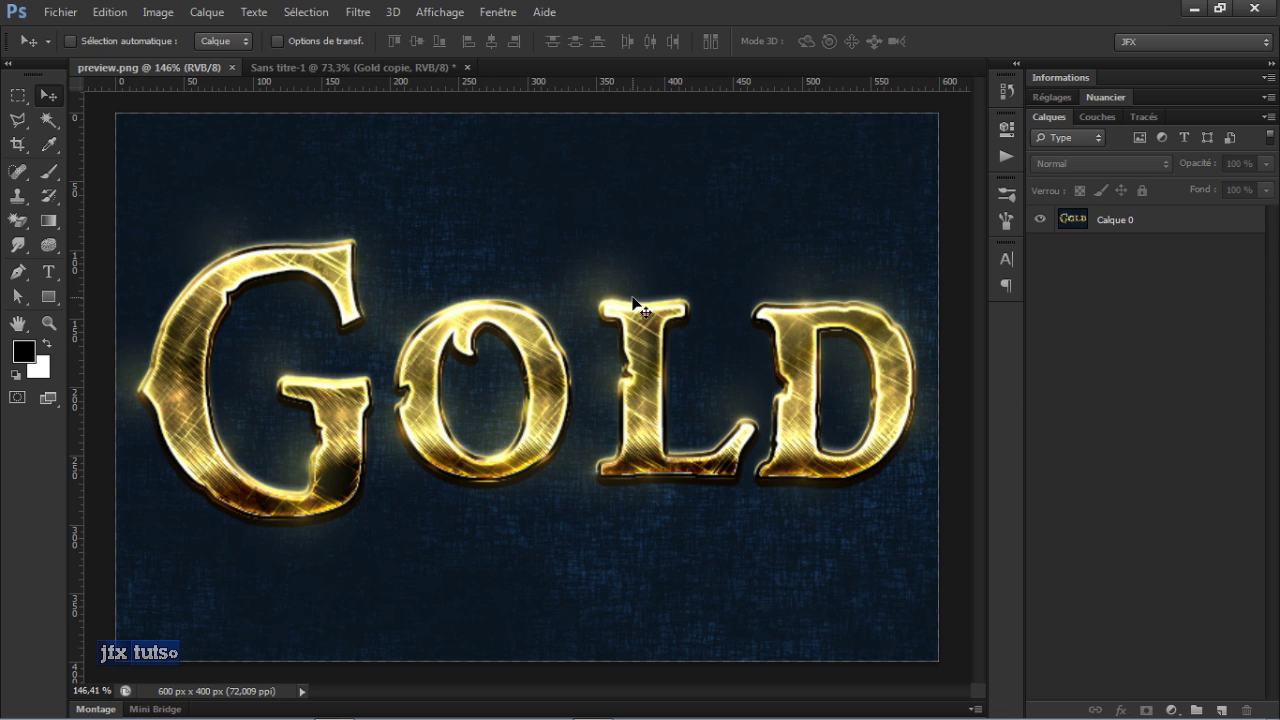
pyautogui.scroll(-1, 683, 383)
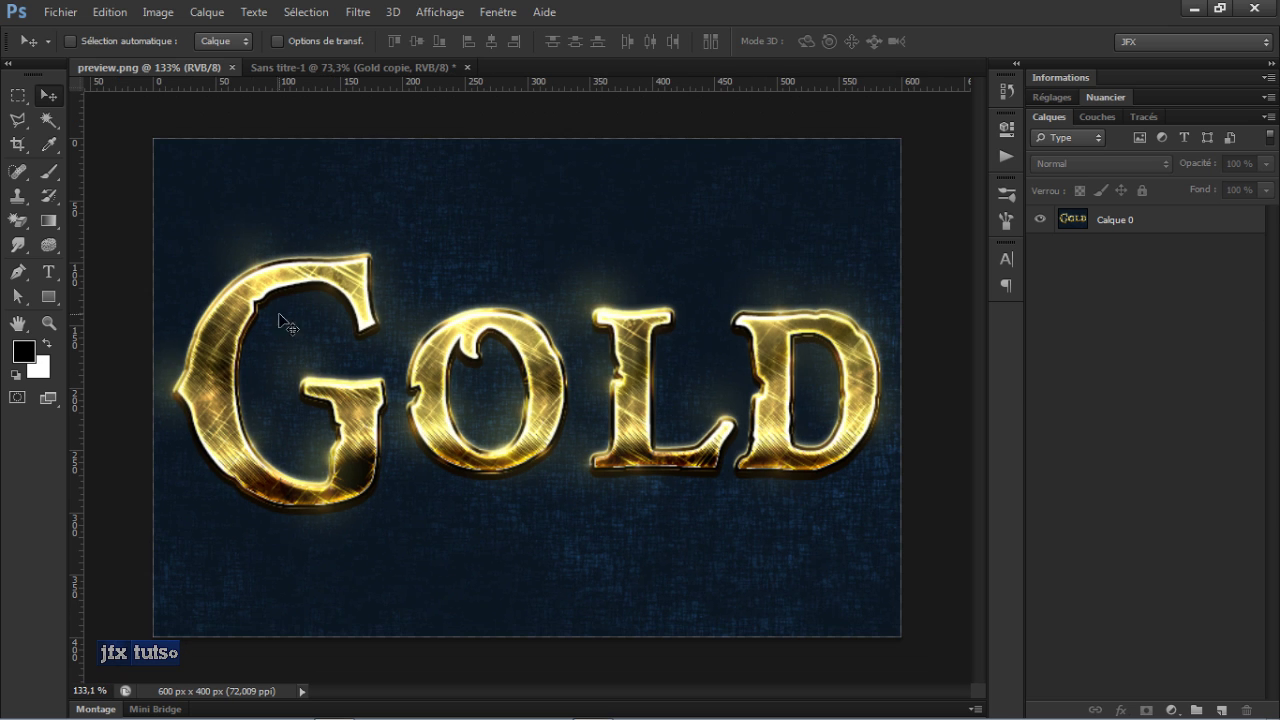
pyautogui.click(322, 70)
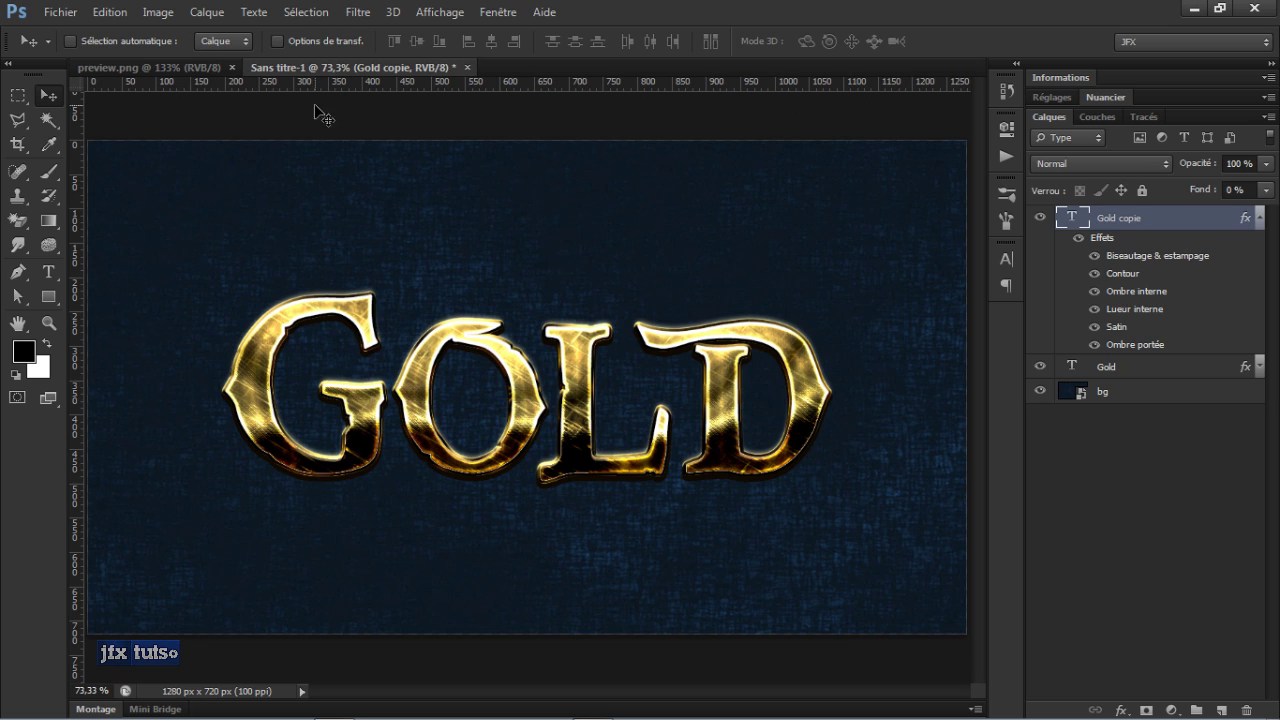
# Step: Collapse the effects list of the Gold copie layer and activate the Ellipse tool
pyautogui.click(1257, 219)
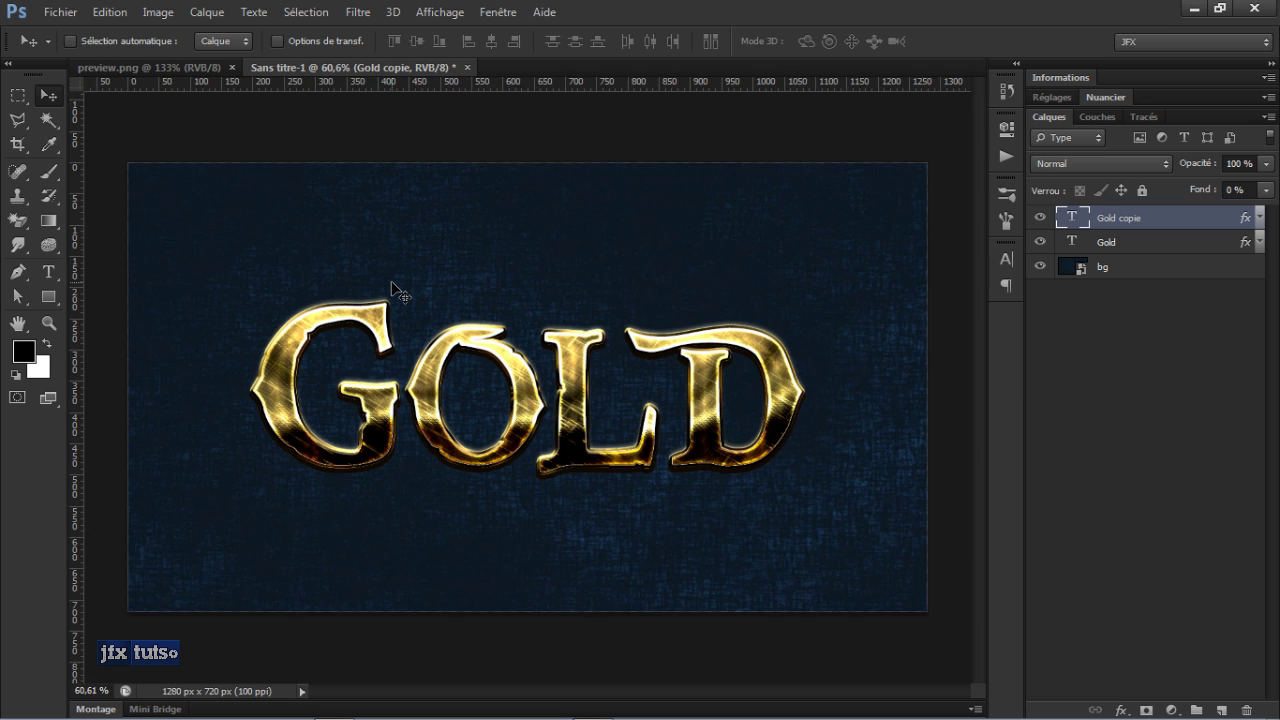
pyautogui.press('u')
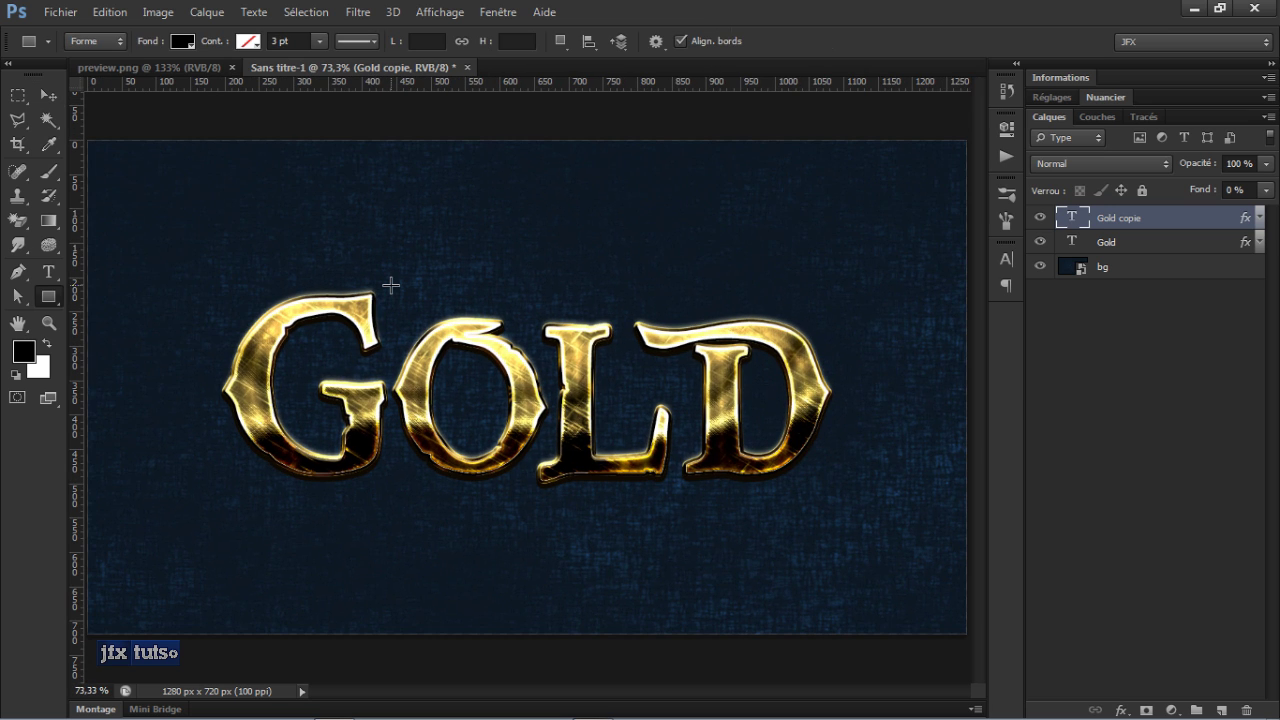
pyautogui.hotkey('shift', 'u')
pyautogui.click(48, 296)
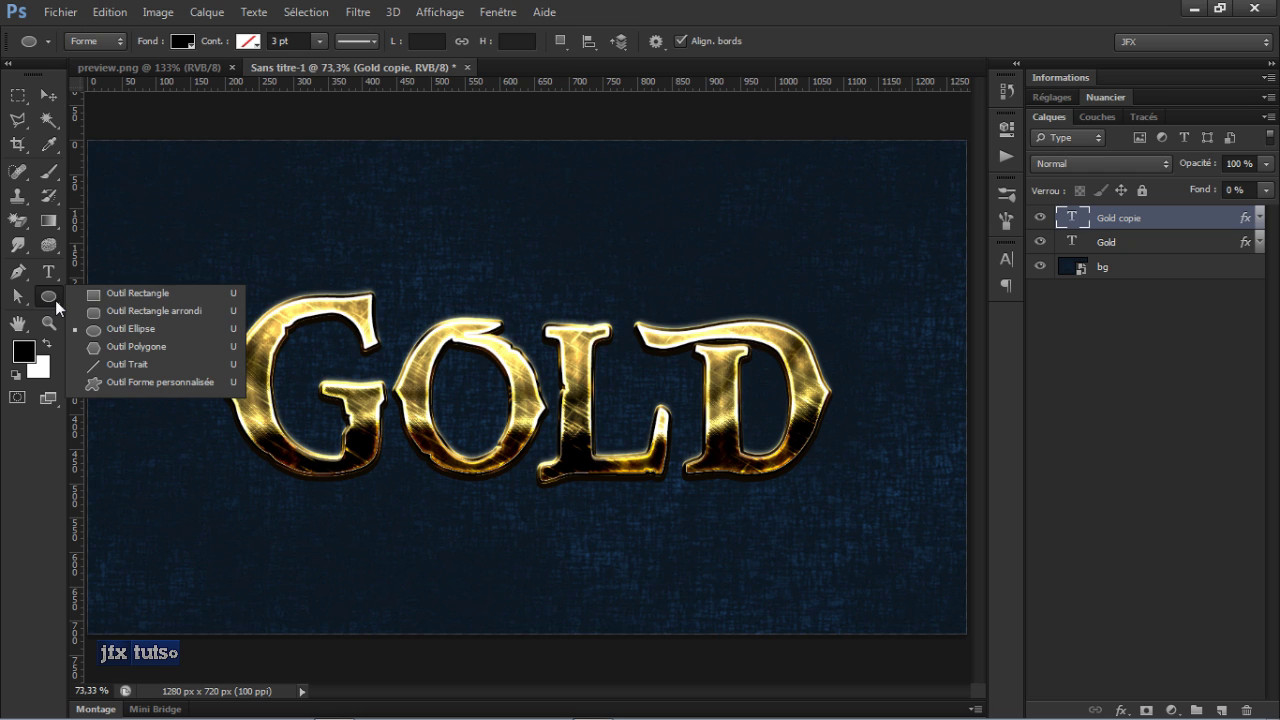
pyautogui.click(145, 330)
pyautogui.click(505, 218)
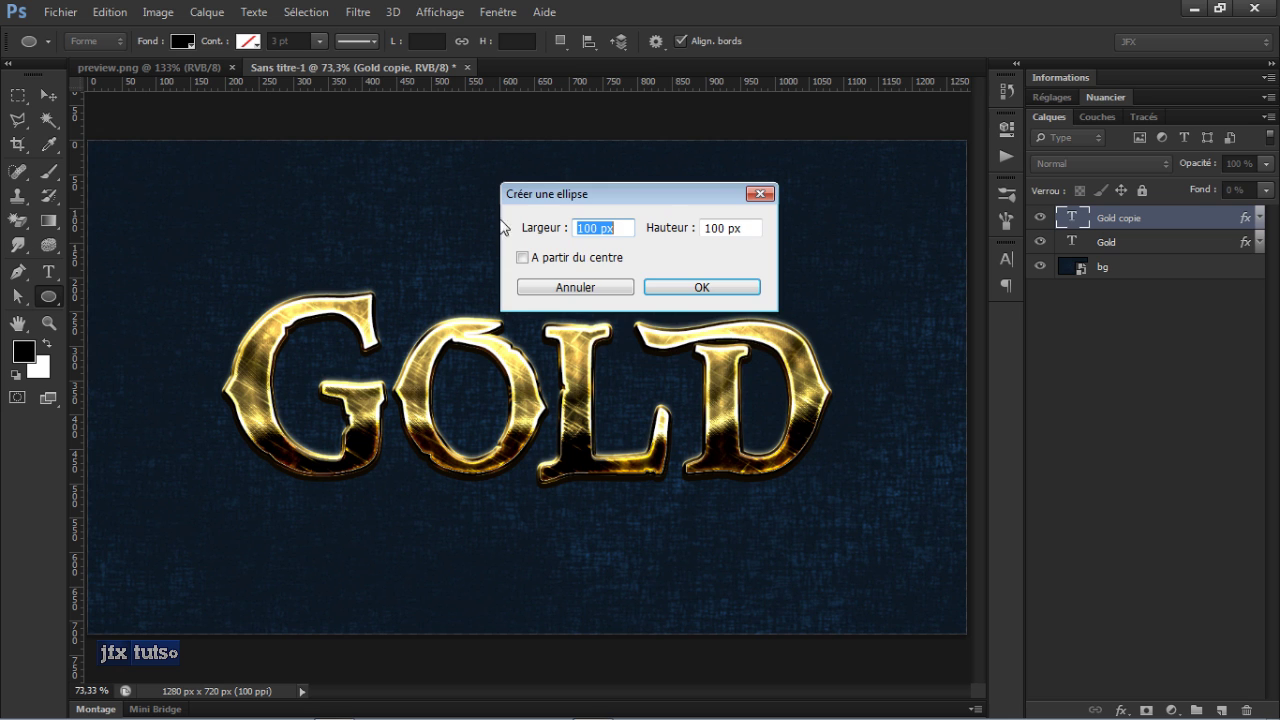
pyautogui.click(605, 292)
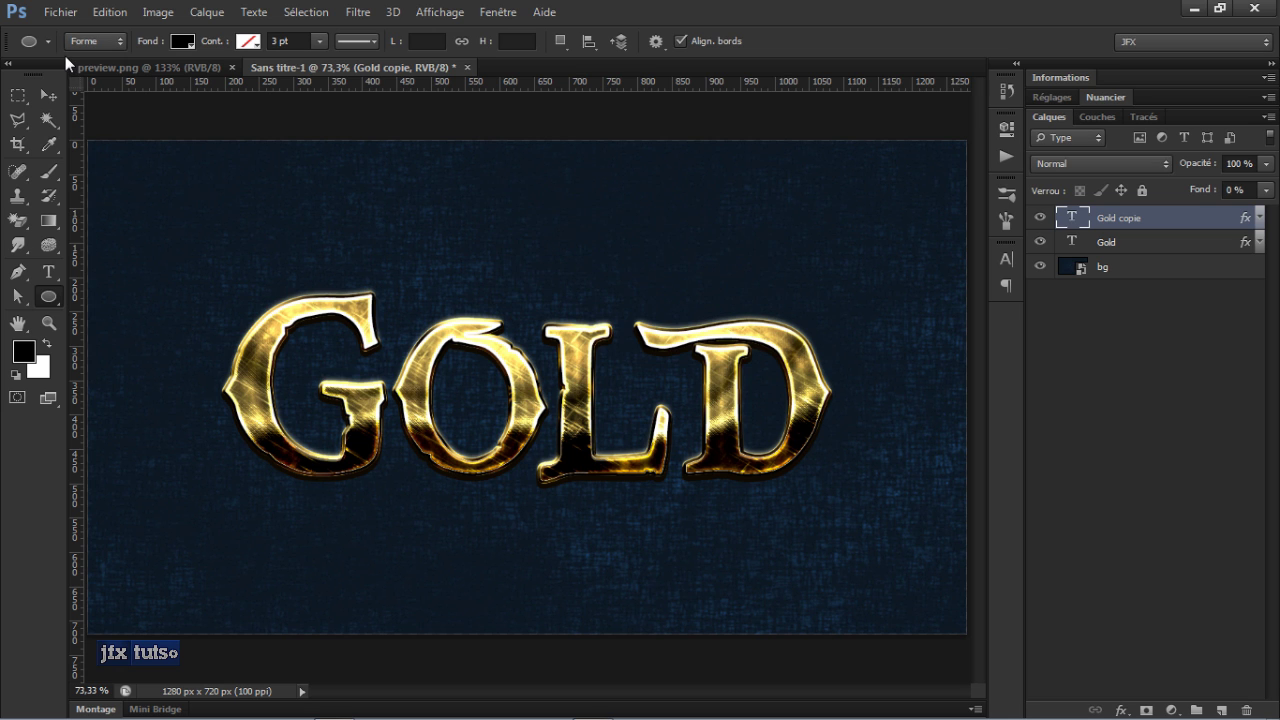
# Step: Deselect all layers and set the Ellipse tool's fill to solid pale yellow ffff83
pyautogui.scroll(3, 343, 257)
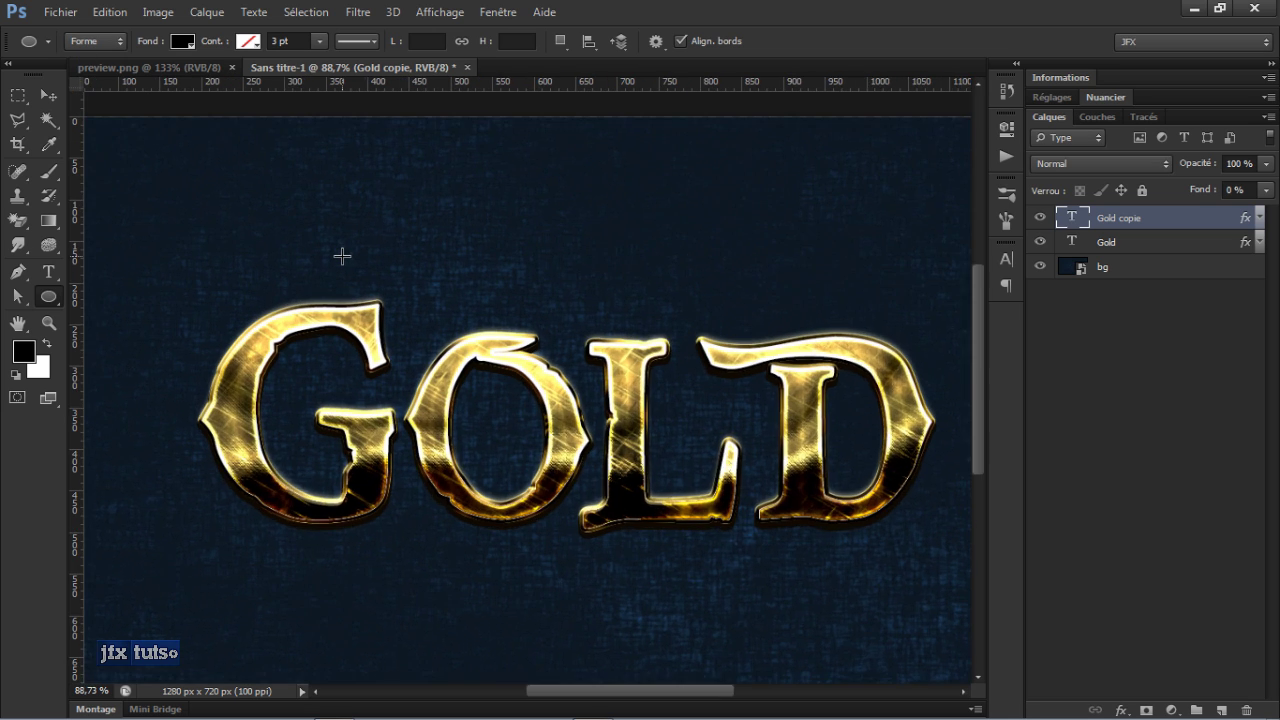
pyautogui.scroll(-1, 342, 257)
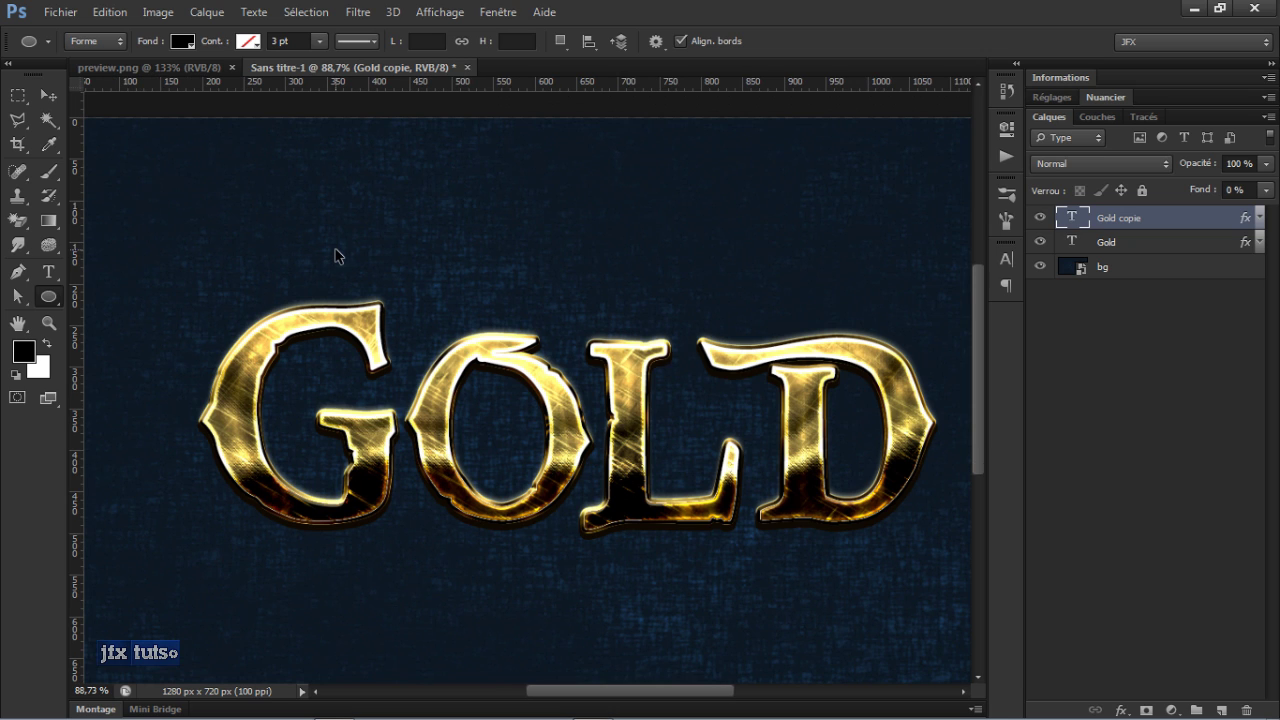
pyautogui.press('v')
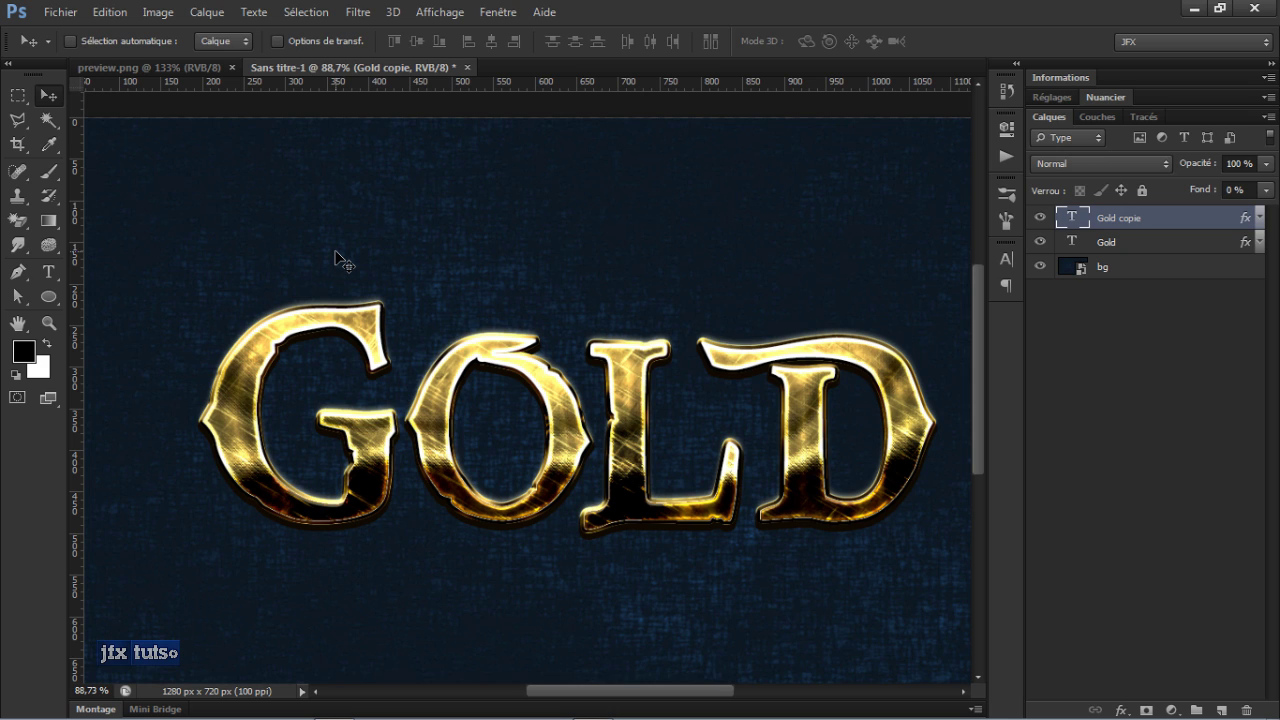
pyautogui.press('u')
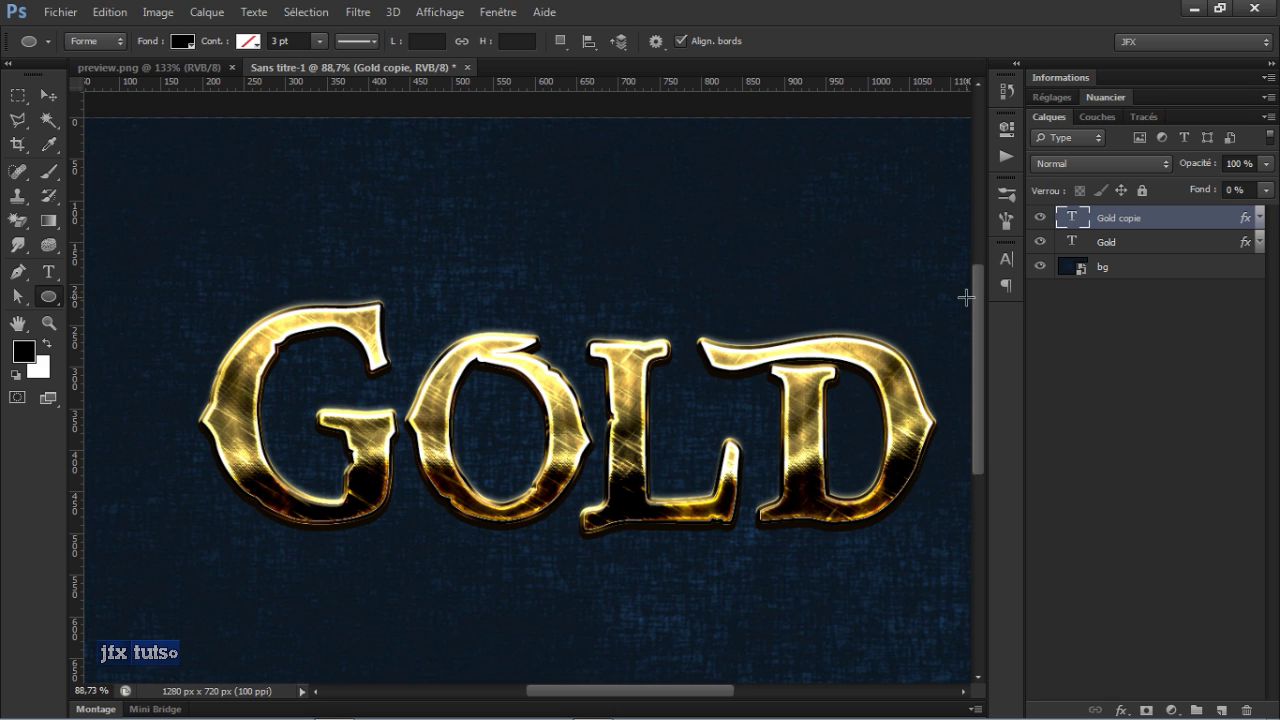
pyautogui.click(1134, 389)
pyautogui.click(180, 42)
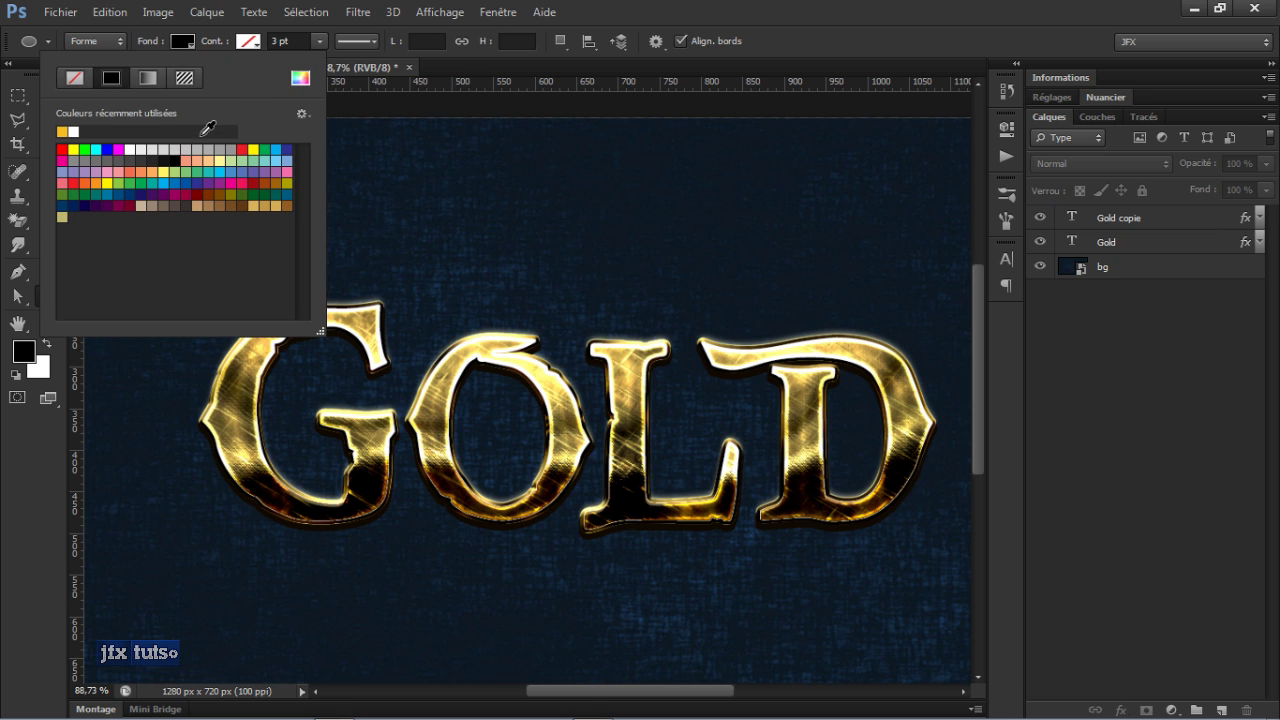
pyautogui.click(300, 77)
pyautogui.moveTo(1040, 580); pyautogui.dragTo(930, 584)
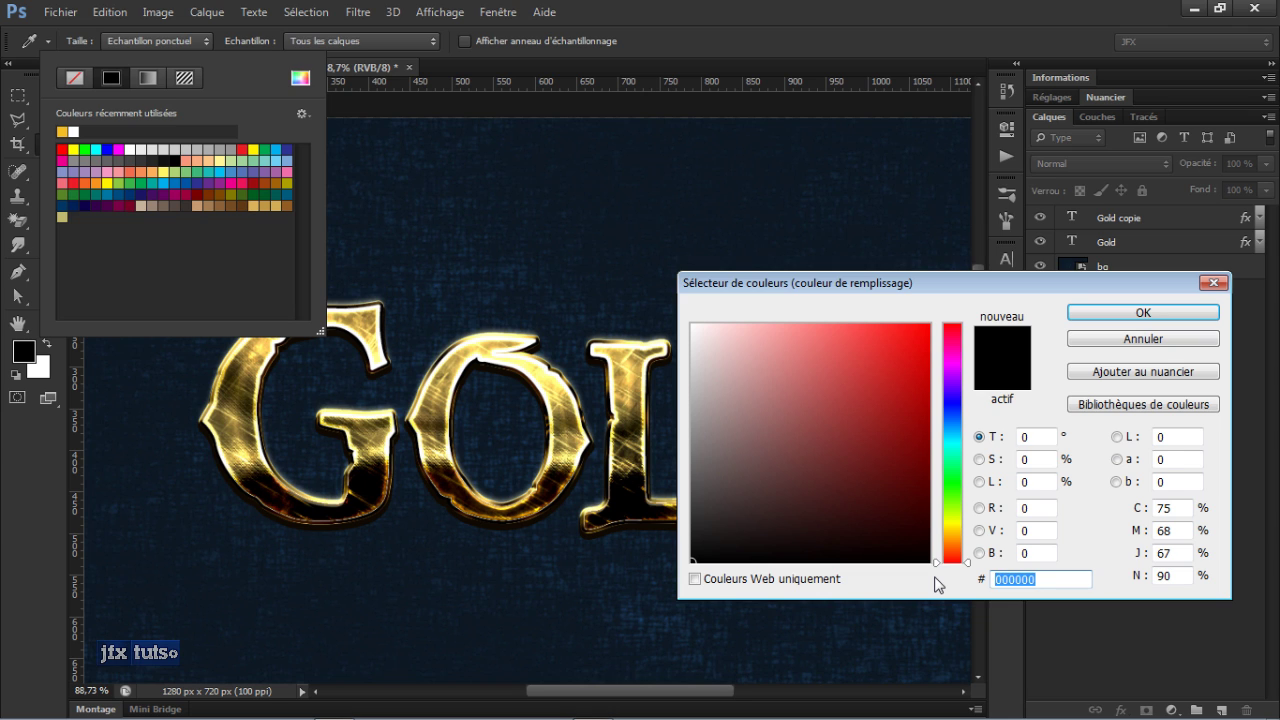
pyautogui.write('ffff8')
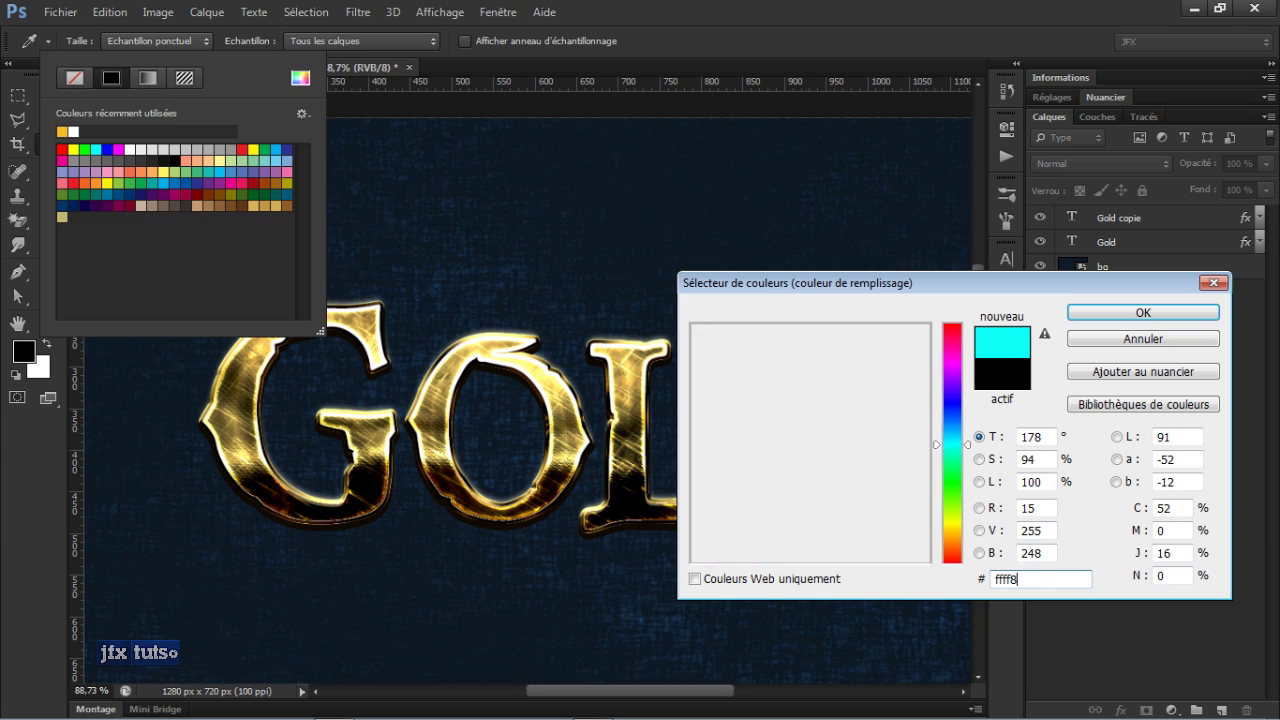
pyautogui.write('0')
pyautogui.press('Return')
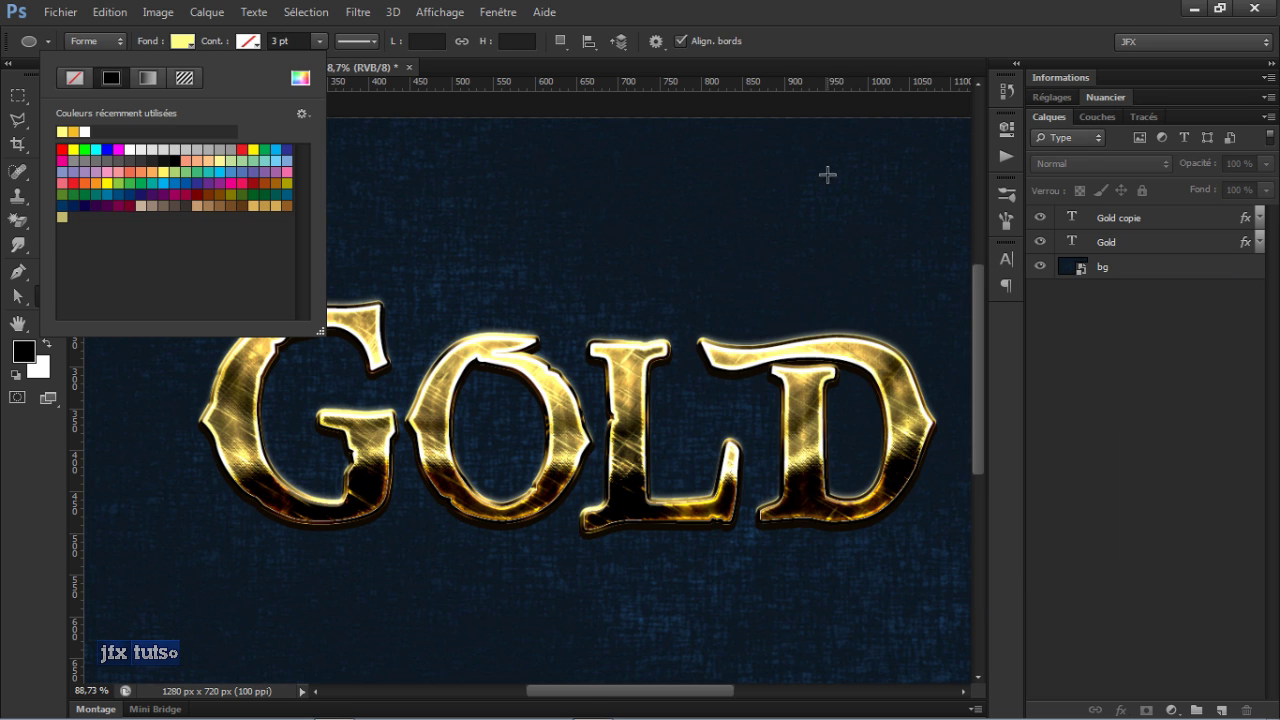
pyautogui.click(826, 20)
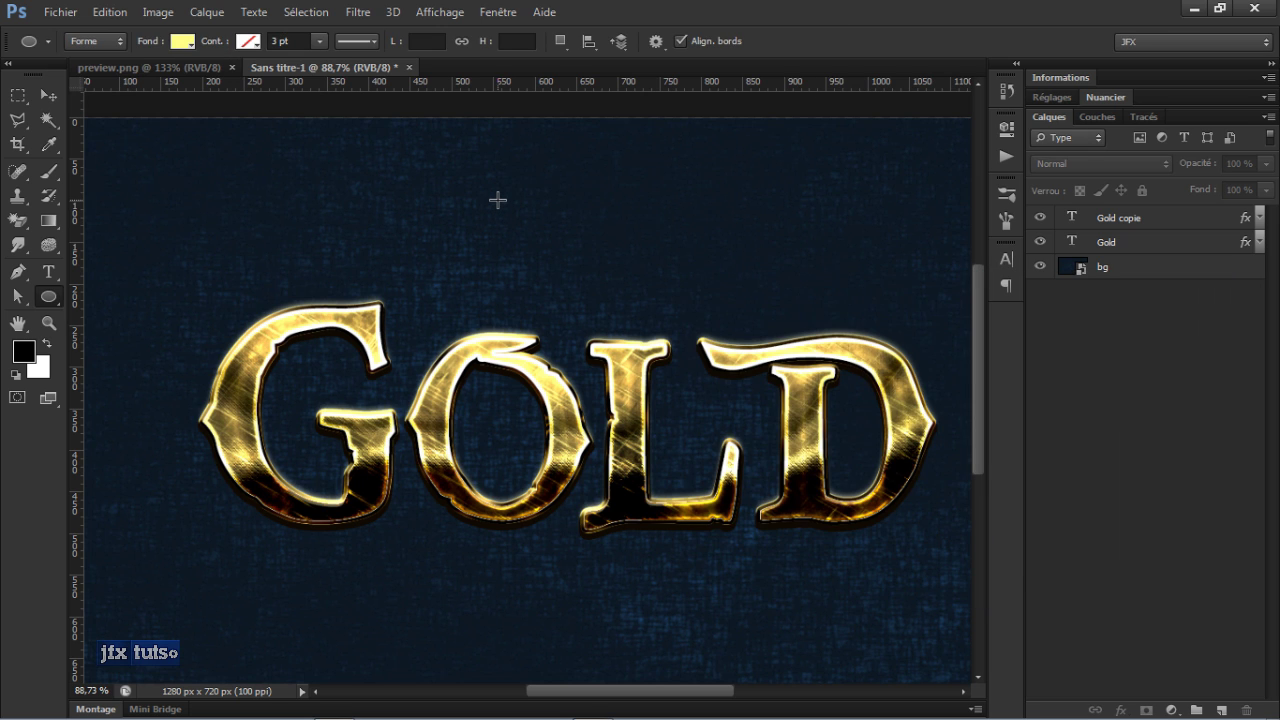
# Step: Draw a circle about 42 px in diameter above the letter O and rename its layer as 1
pyautogui.moveTo(498, 200); pyautogui.dragTo(535, 236)
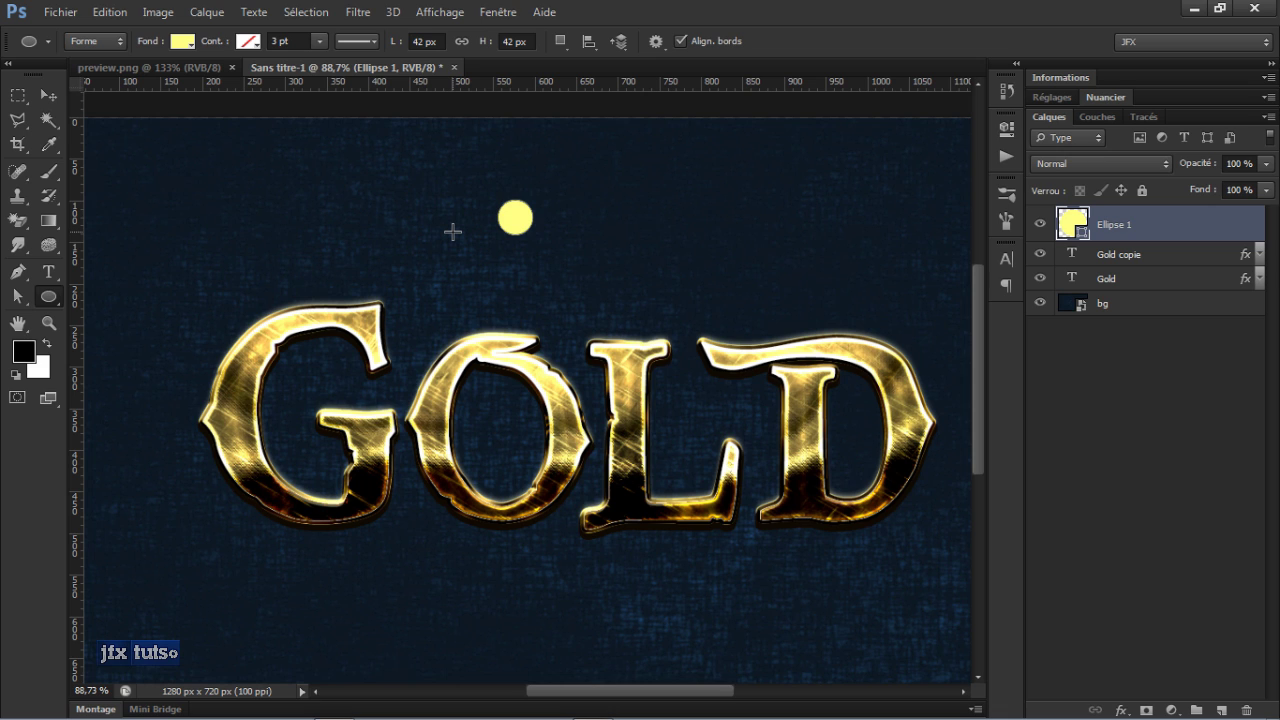
pyautogui.doubleClick(1115, 225)
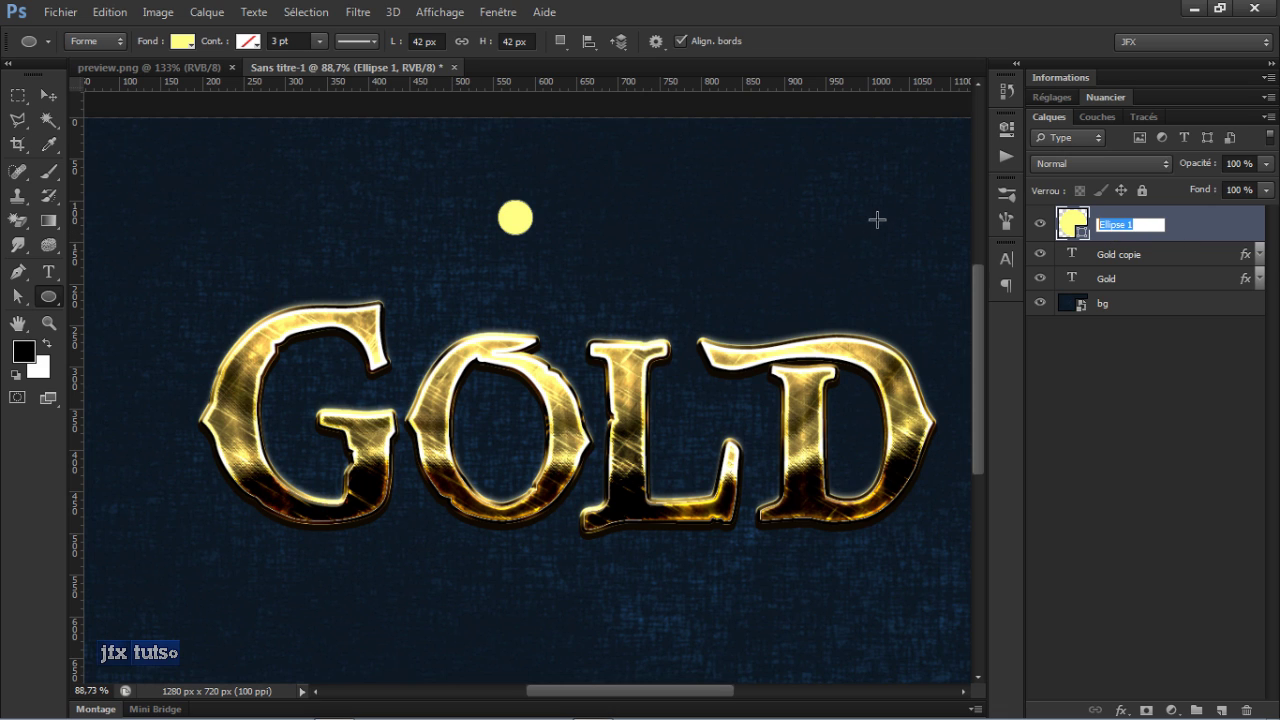
pyautogui.write('1')
pyautogui.press('Return')
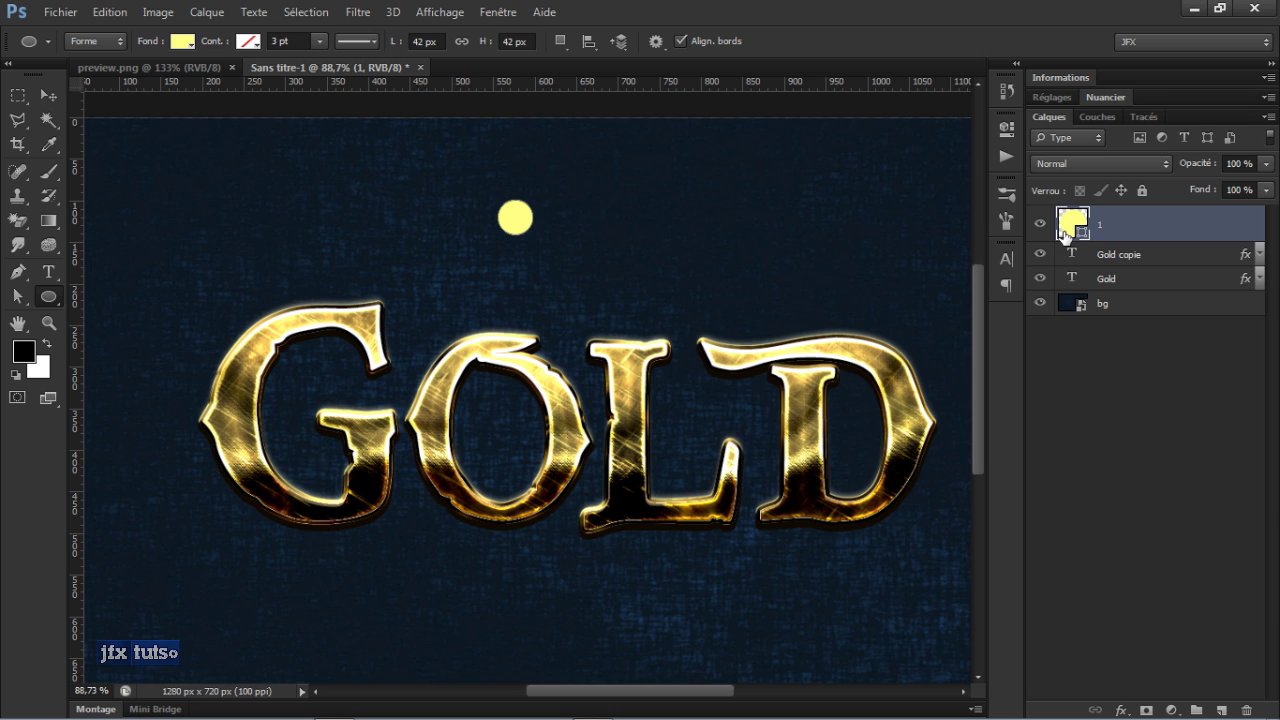
# Step: Duplicate the yellow circle three times in an evenly spaced horizontal row and rename the copies' layers 2, 3 and 4
pyautogui.press('v')
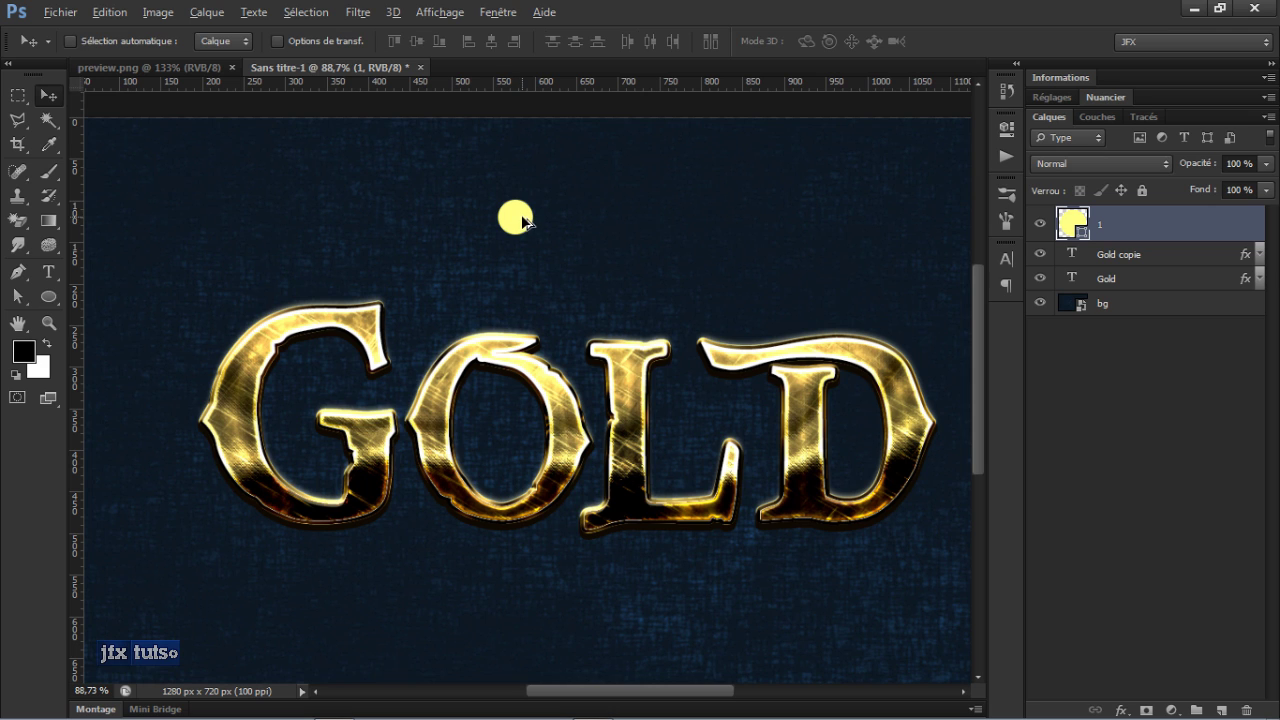
pyautogui.moveTo(520, 222); pyautogui.dragTo(651, 230)
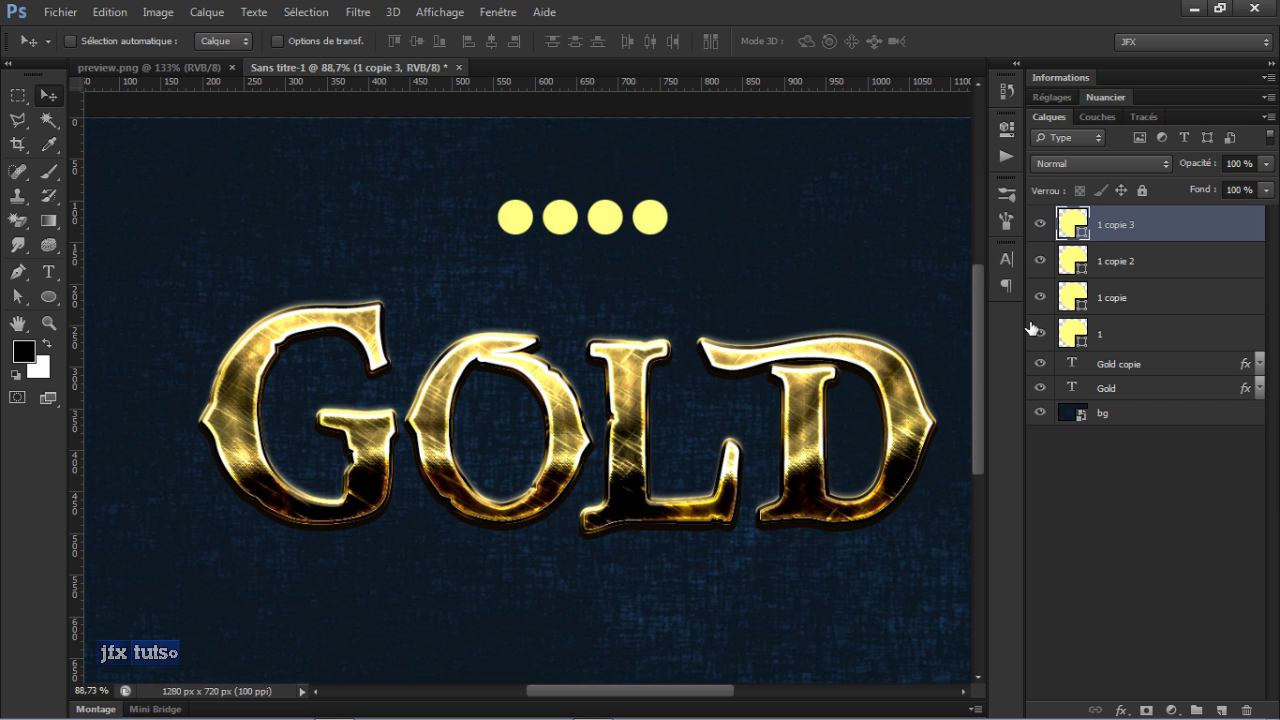
pyautogui.click(1112, 303)
pyautogui.doubleClick(1112, 298)
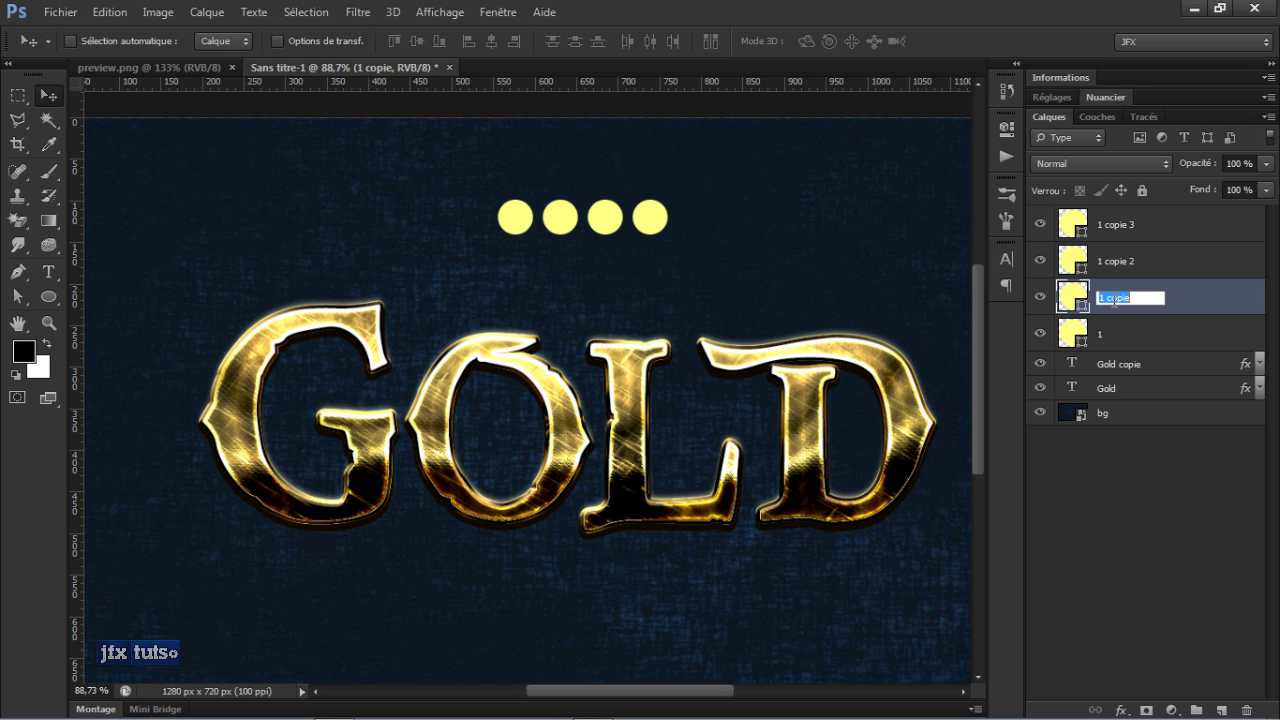
pyautogui.write('2')
pyautogui.press('Return')
pyautogui.click(1113, 265)
pyautogui.doubleClick(1113, 264)
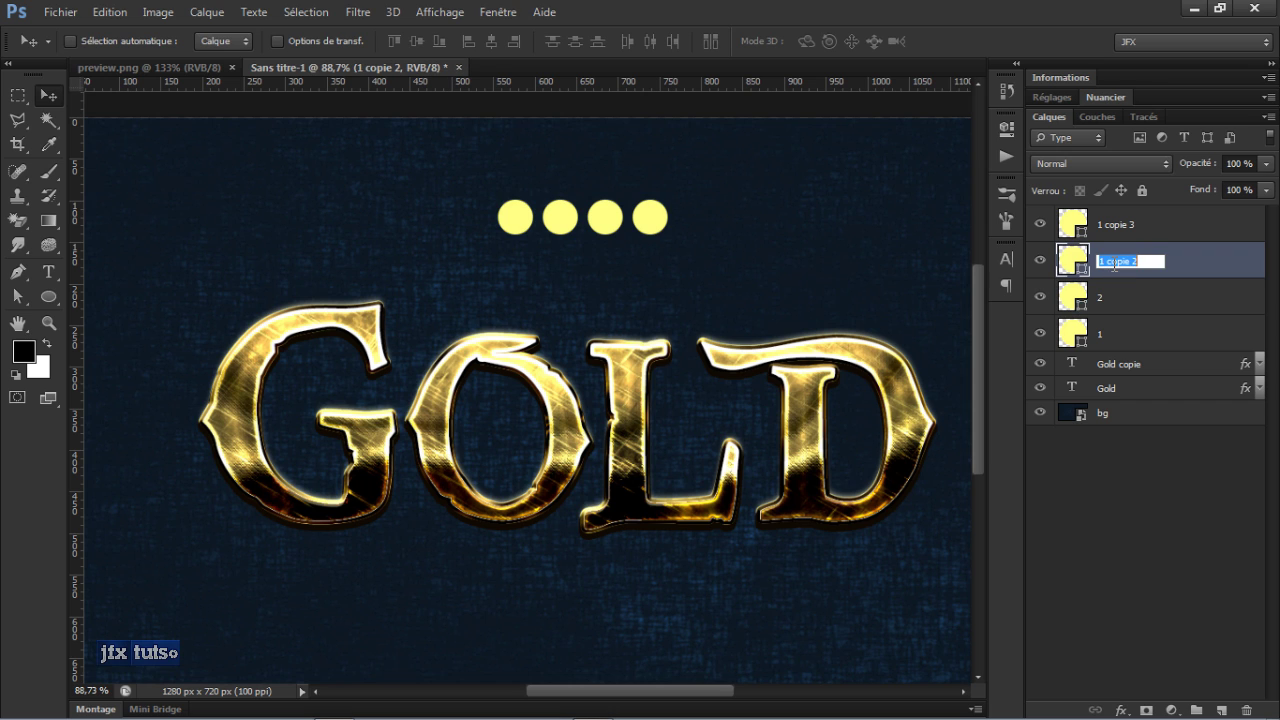
pyautogui.write('3')
pyautogui.press('Return')
pyautogui.doubleClick(1111, 226)
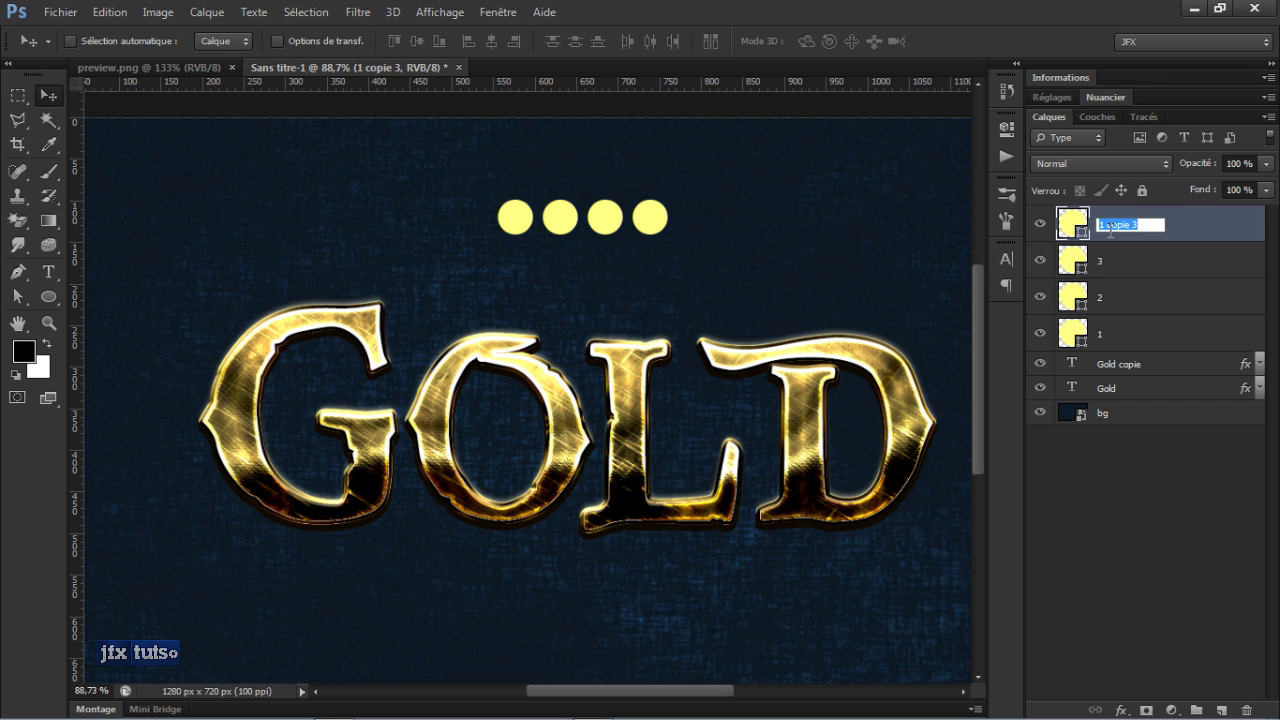
pyautogui.write('4')
pyautogui.press('Return')
# Step: Change the fill colour of the circle on layer 2 to brown 9a761f
pyautogui.click(1100, 335)
pyautogui.click(1080, 305)
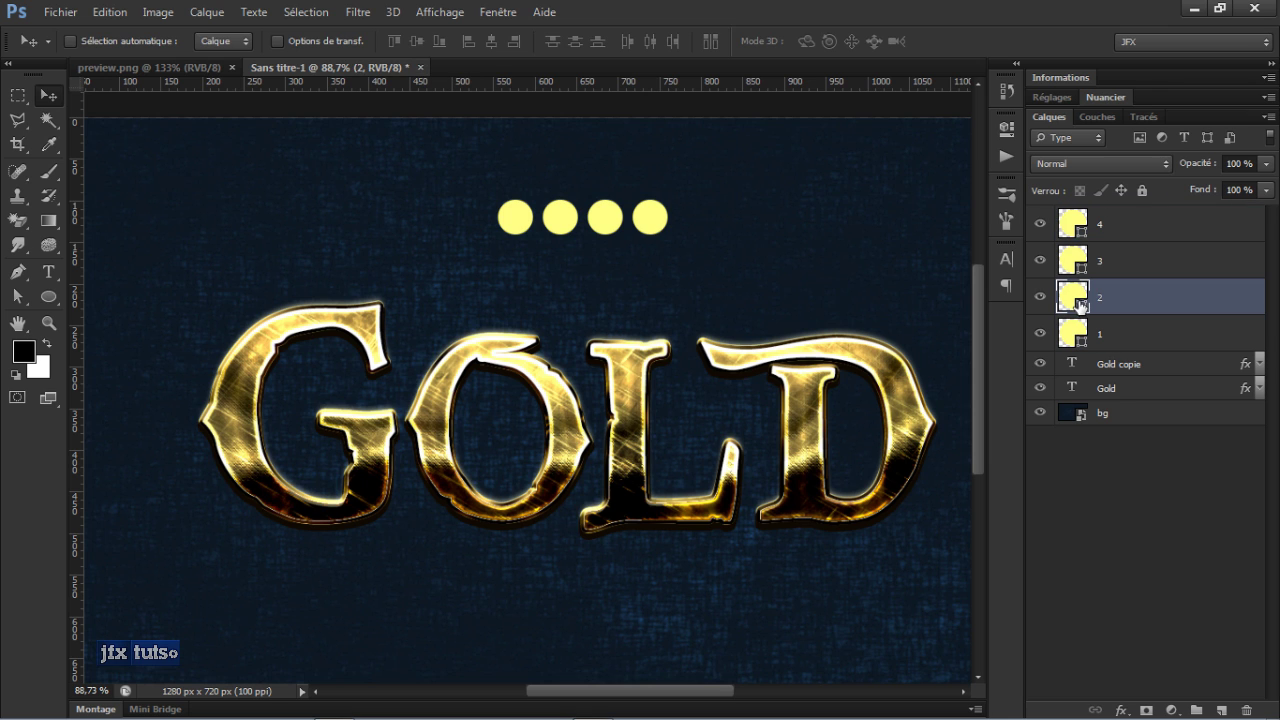
pyautogui.doubleClick(1076, 298)
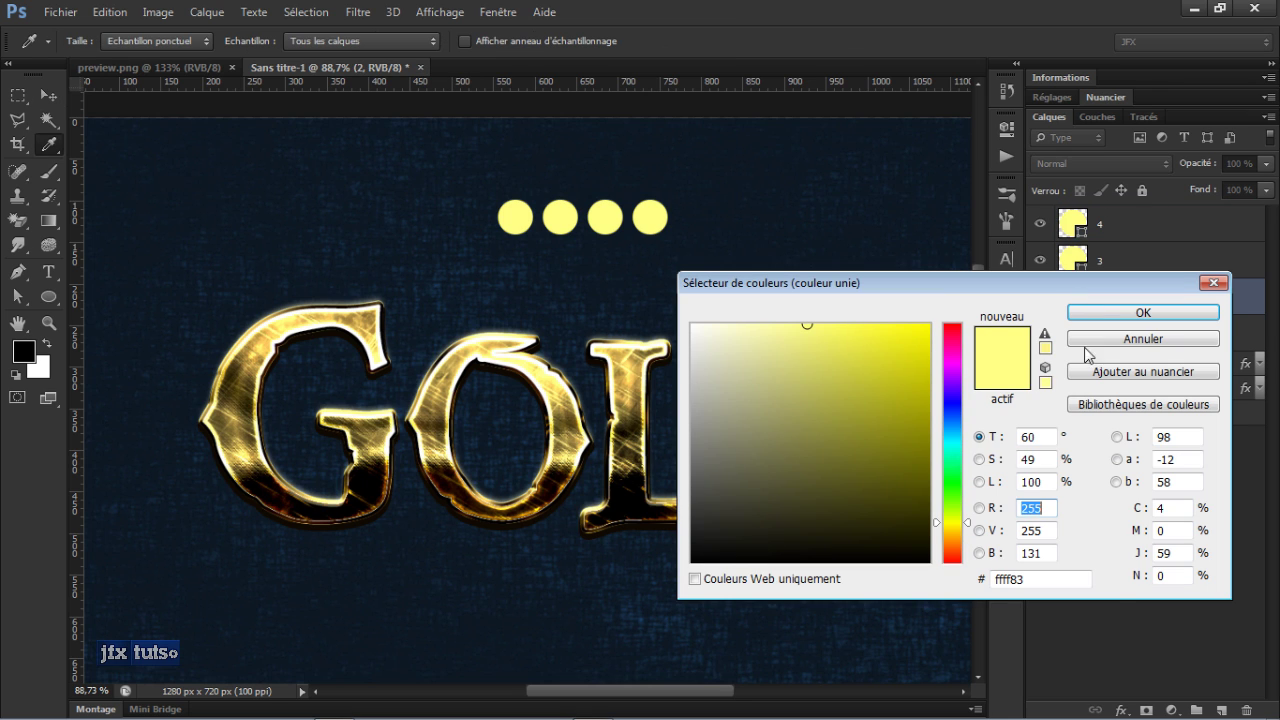
pyautogui.doubleClick(1043, 578)
pyautogui.write('a')
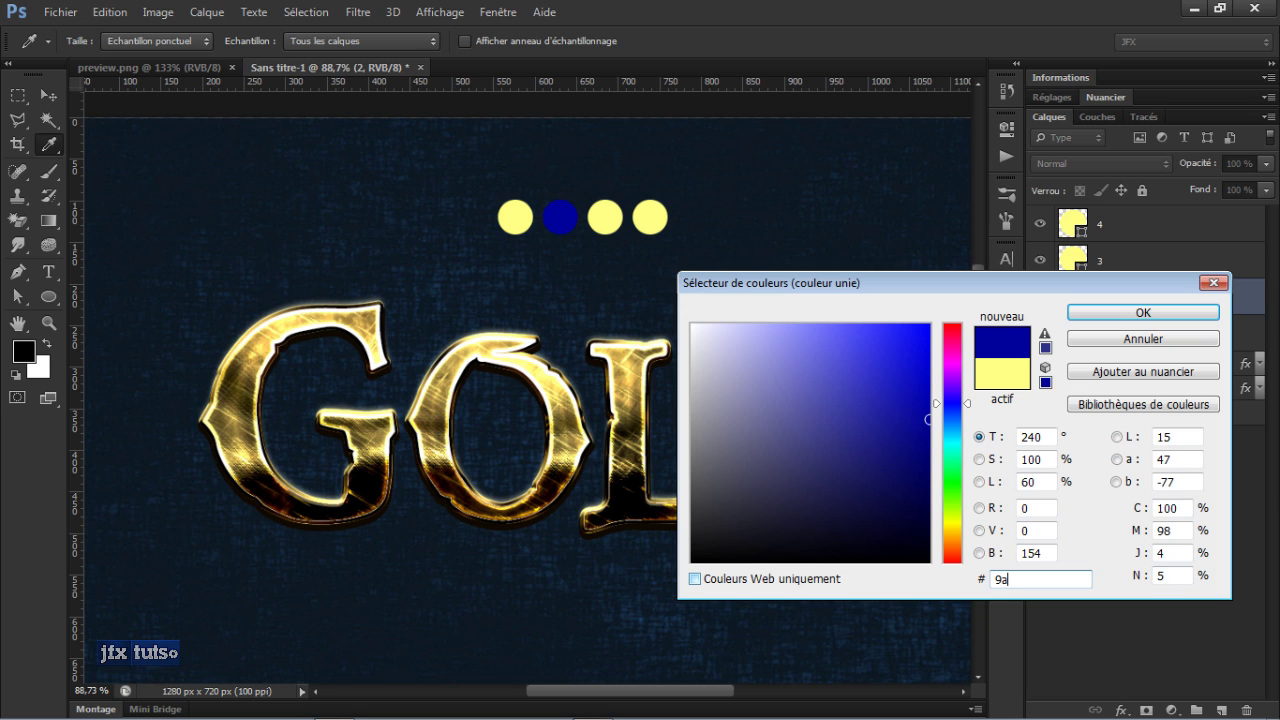
pyautogui.write('7')
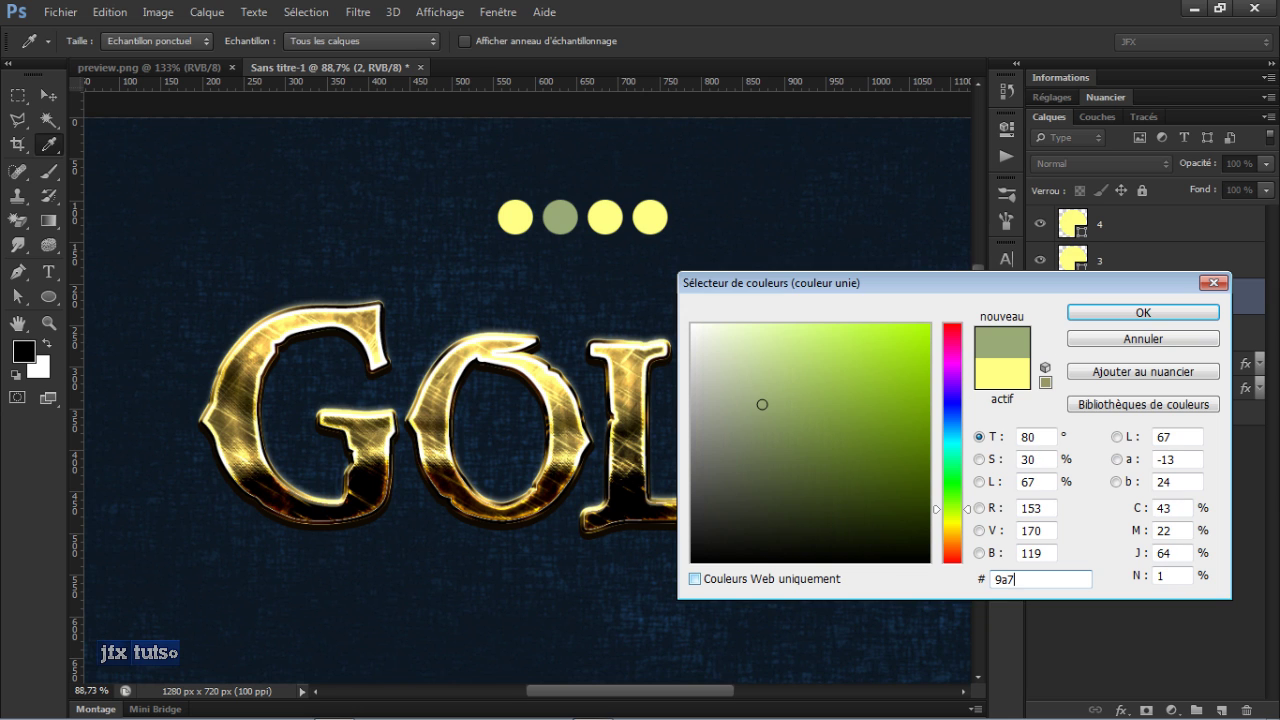
pyautogui.write('61f')
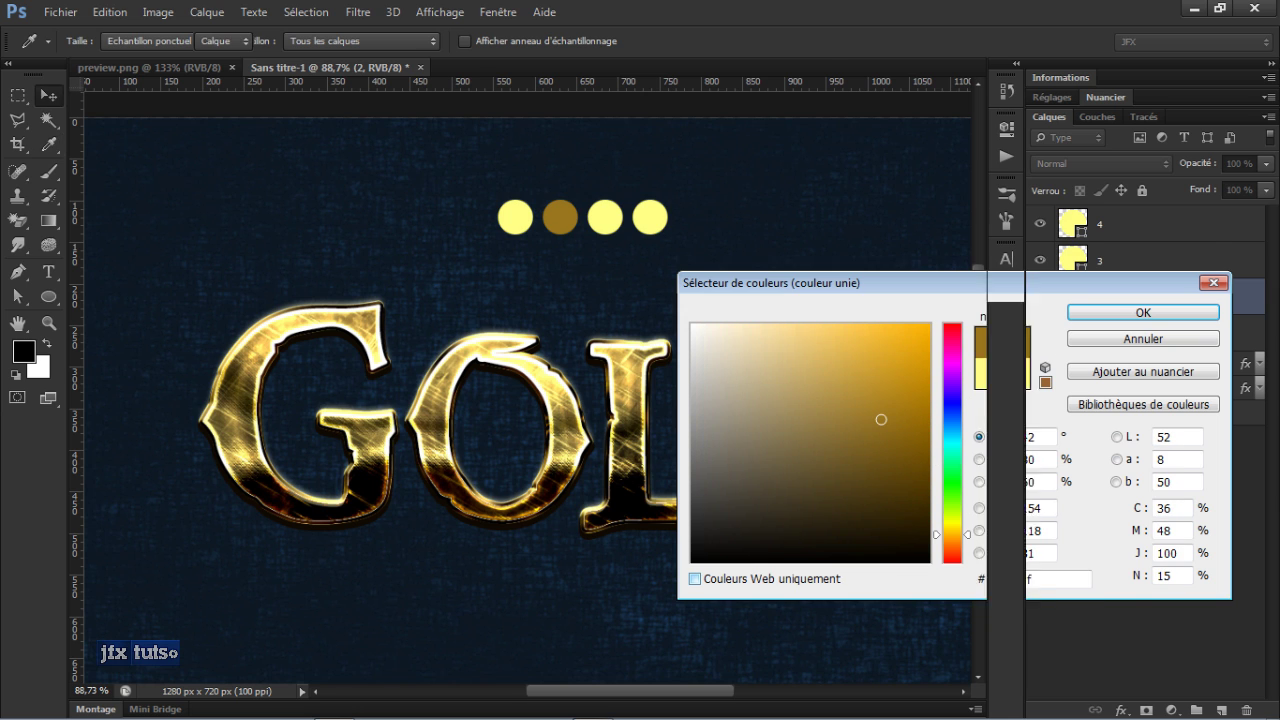
pyautogui.press('Return')
pyautogui.press('v')
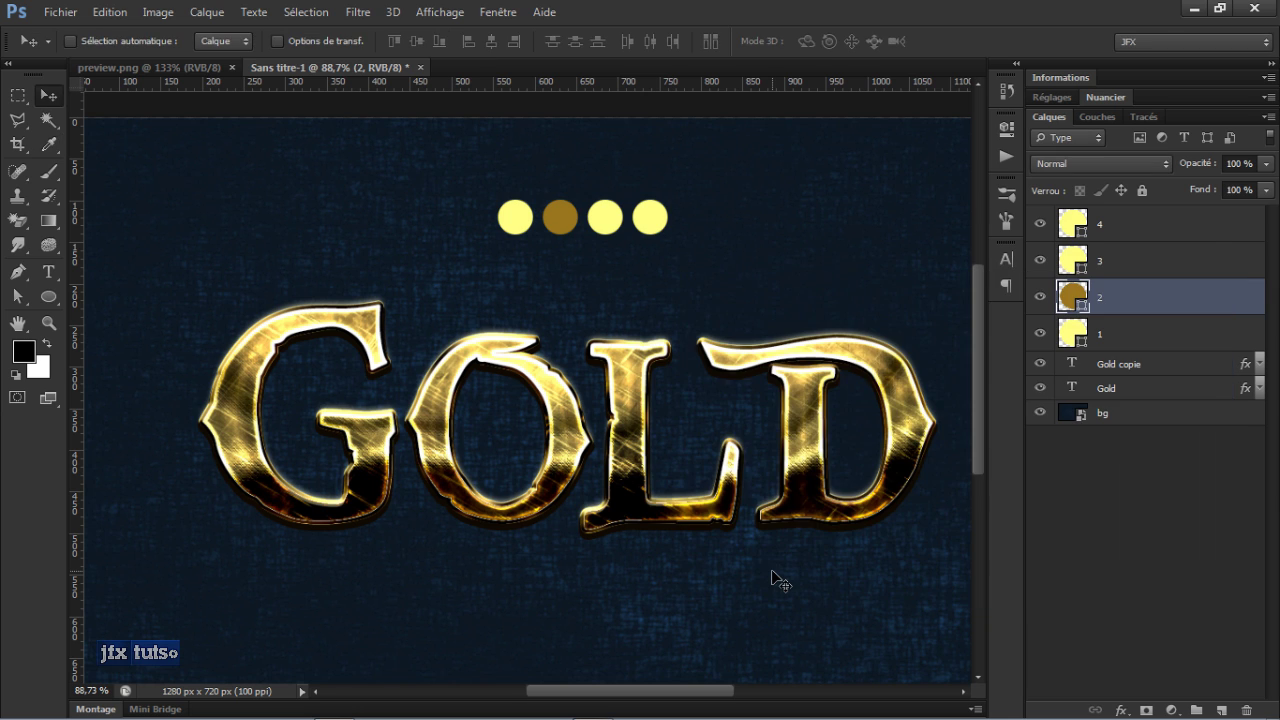
# Step: Change the fill colour of the circles on layers 3 and 4 to white ffffff
pyautogui.doubleClick(1078, 263)
pyautogui.moveTo(851, 357); pyautogui.dragTo(620, 294)
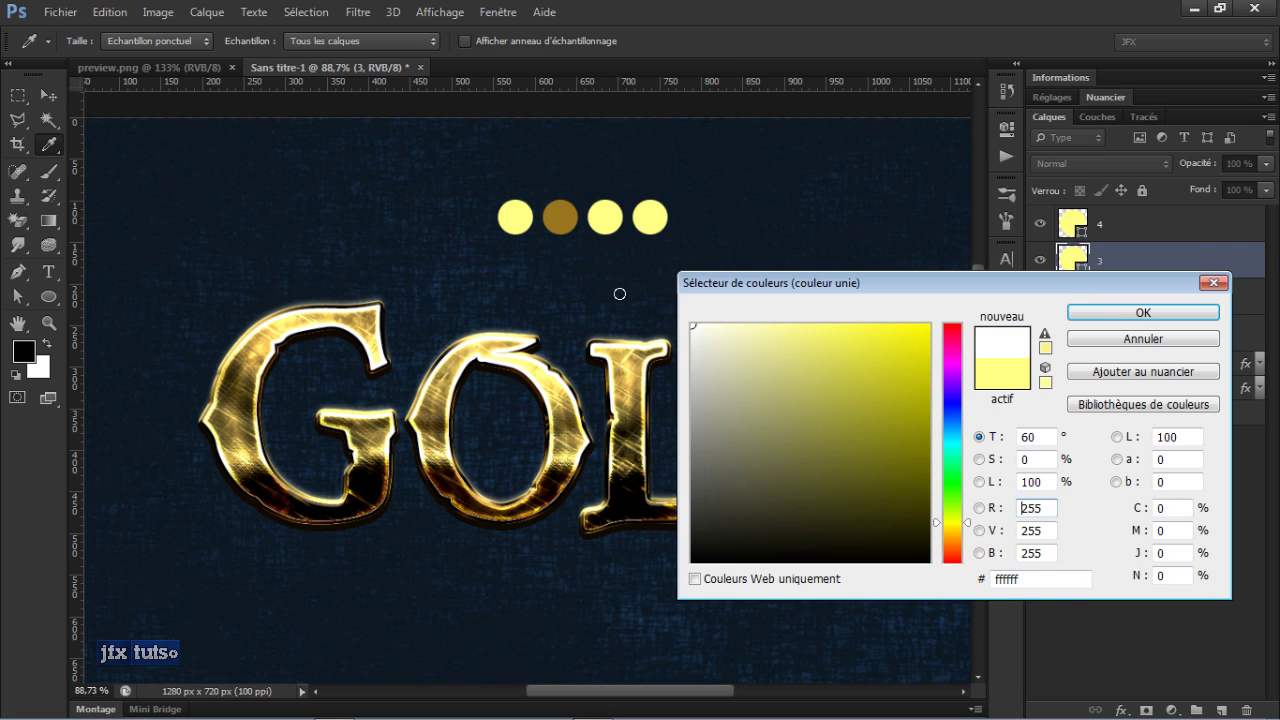
pyautogui.press('Return')
pyautogui.press('v')
pyautogui.doubleClick(1072, 223)
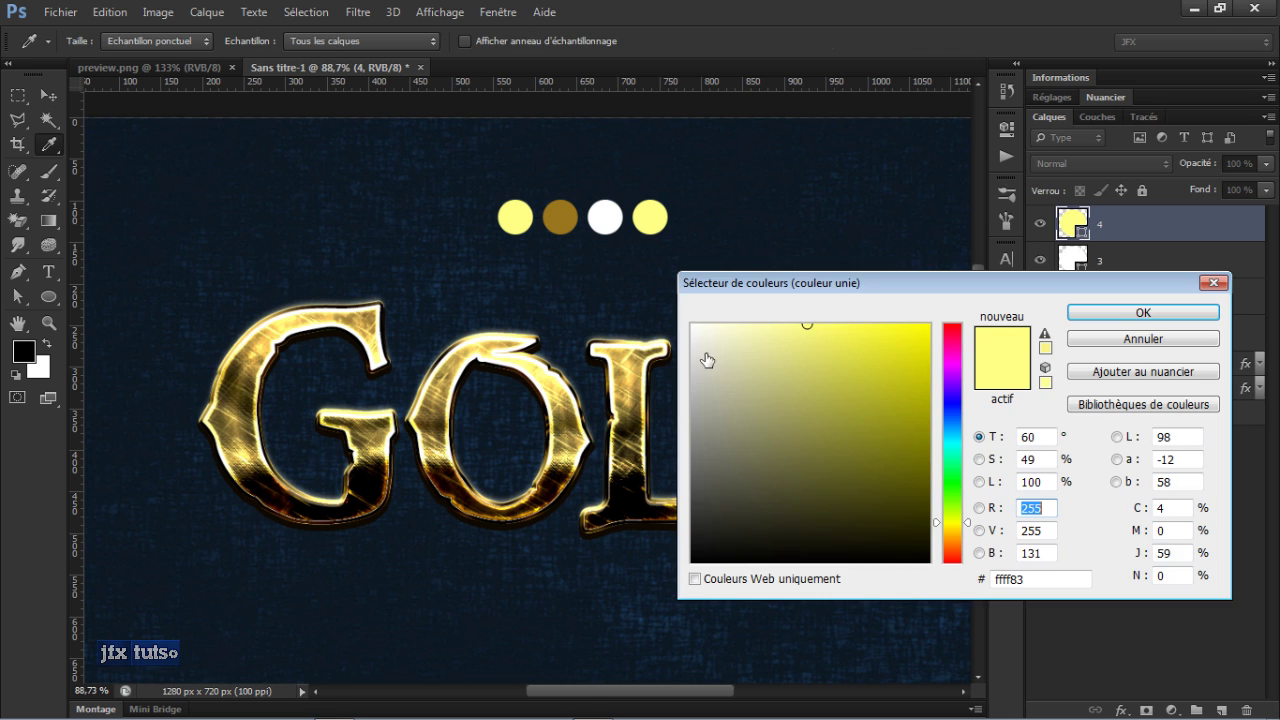
pyautogui.moveTo(707, 360); pyautogui.dragTo(680, 303)
pyautogui.click(1105, 314)
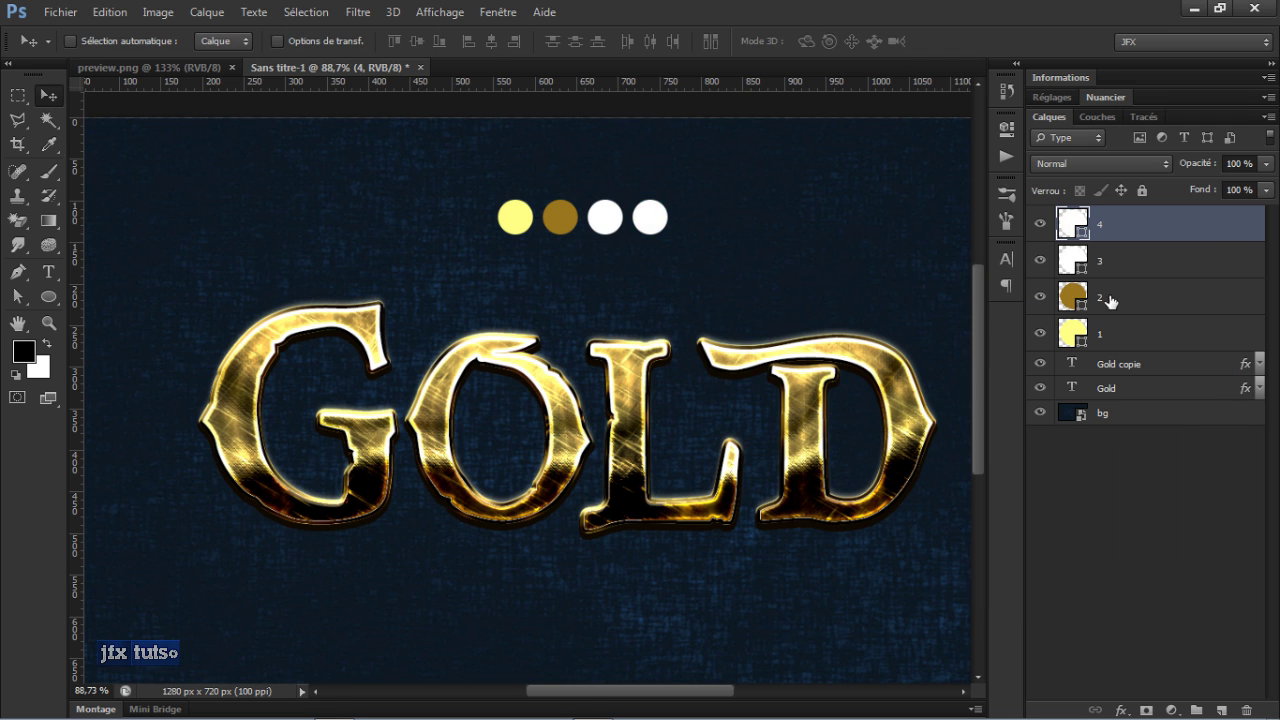
# Step: Scale the brown circle on layer 2 to 71.43% about its centre and select layer 3
pyautogui.click(1093, 304)
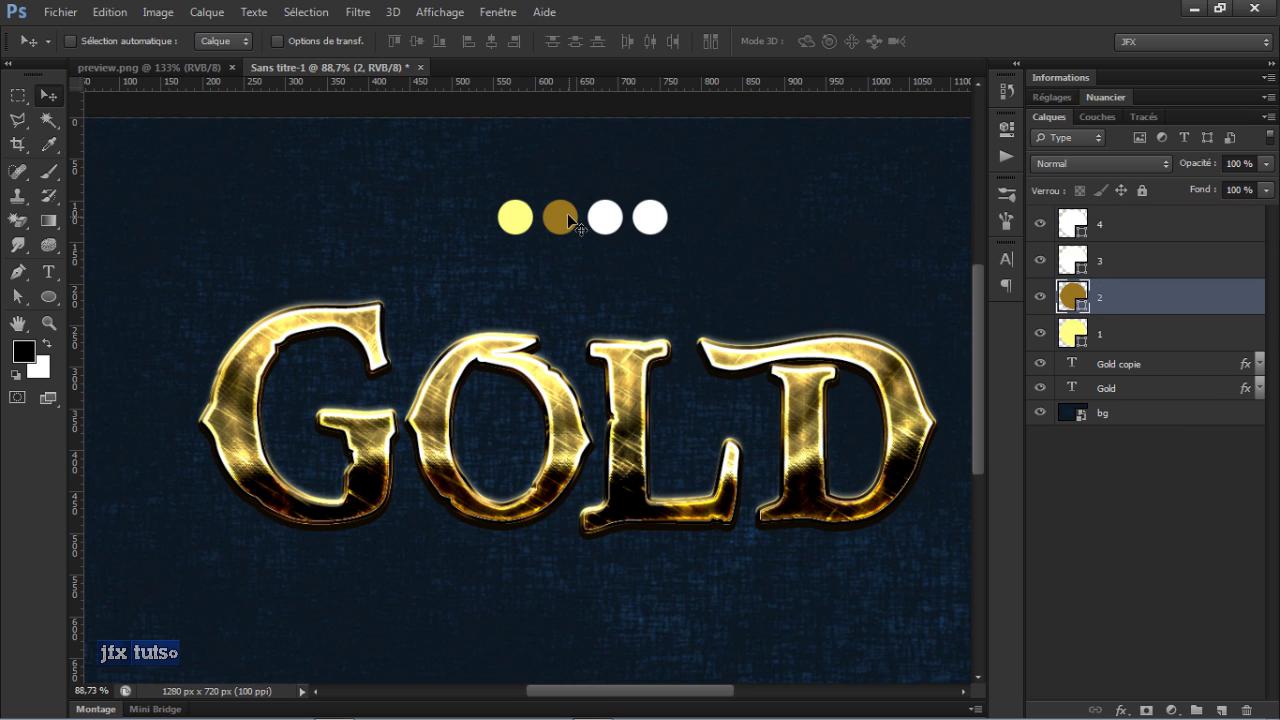
pyautogui.hotkey('ctrl', 't')
pyautogui.scroll(5, 566, 215)
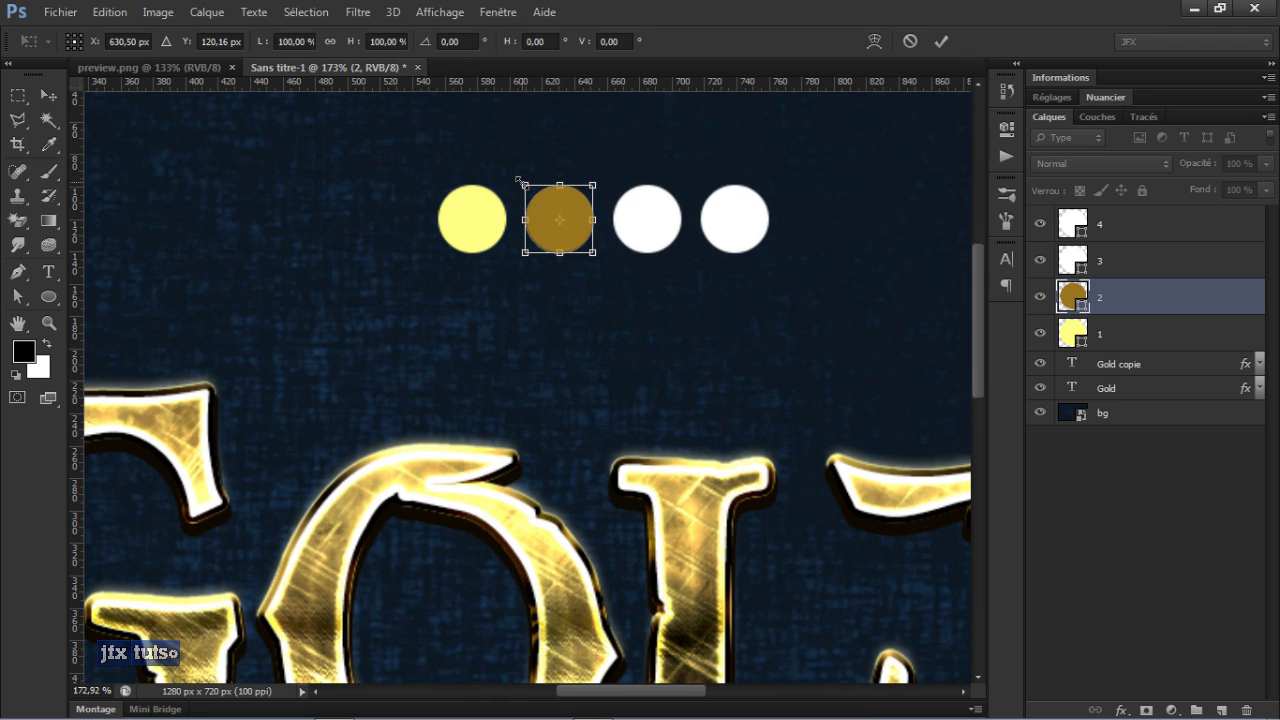
pyautogui.moveTo(521, 182); pyautogui.dragTo(530, 188)
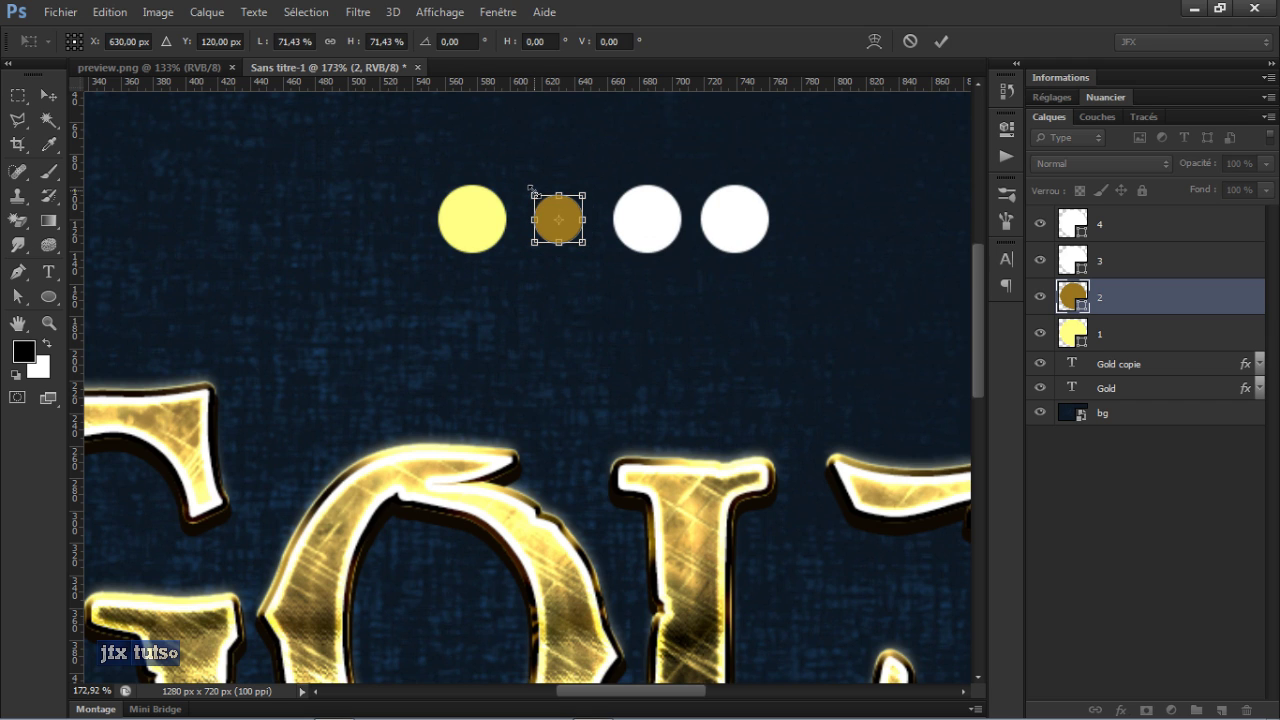
pyautogui.press('Return')
pyautogui.click(1108, 262)
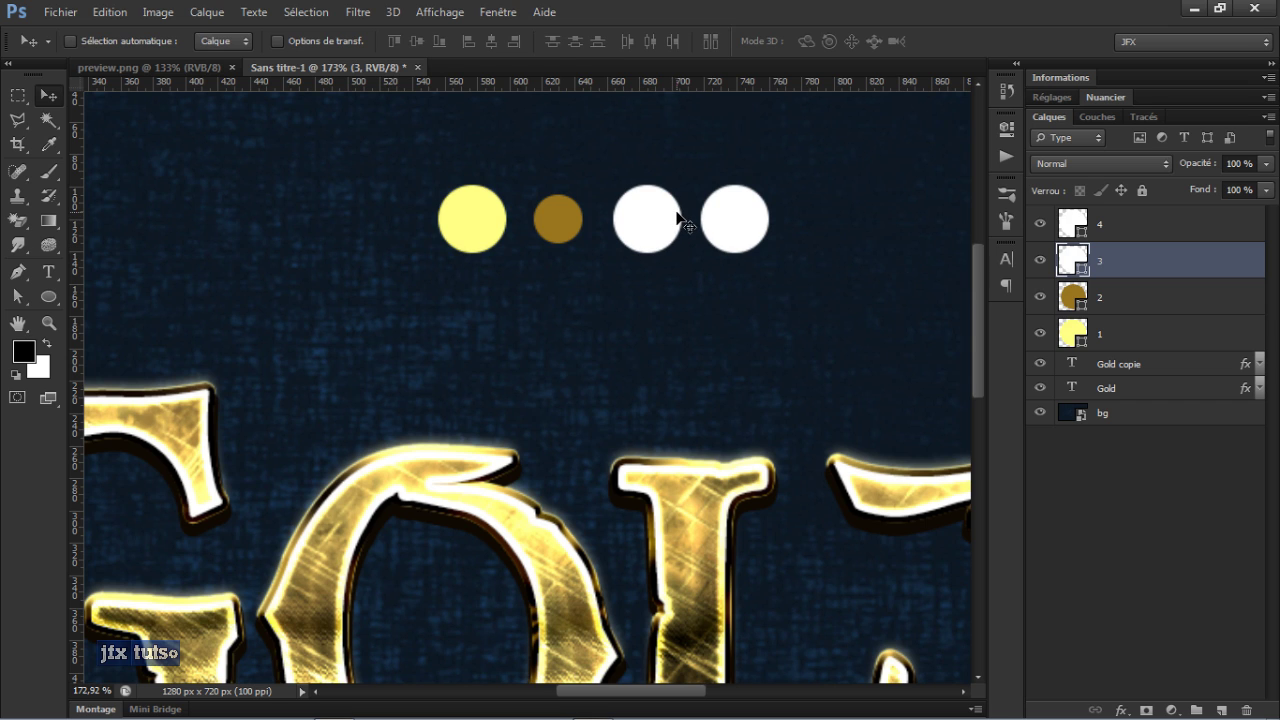
# Step: Scale the white circle on layer 3 to just over half size and the one on layer 4 to 42.86%, both about their centres
pyautogui.hotkey('ctrl', 't')
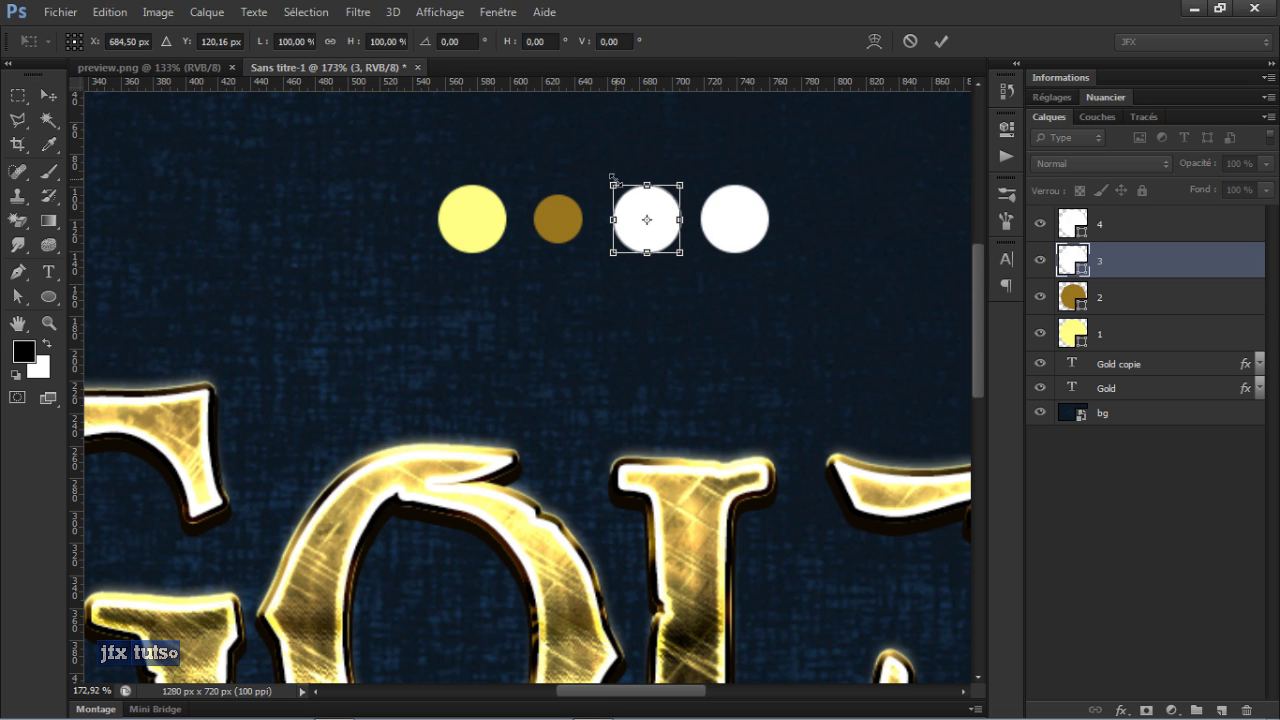
pyautogui.moveTo(614, 178); pyautogui.dragTo(634, 188)
pyautogui.press('Return')
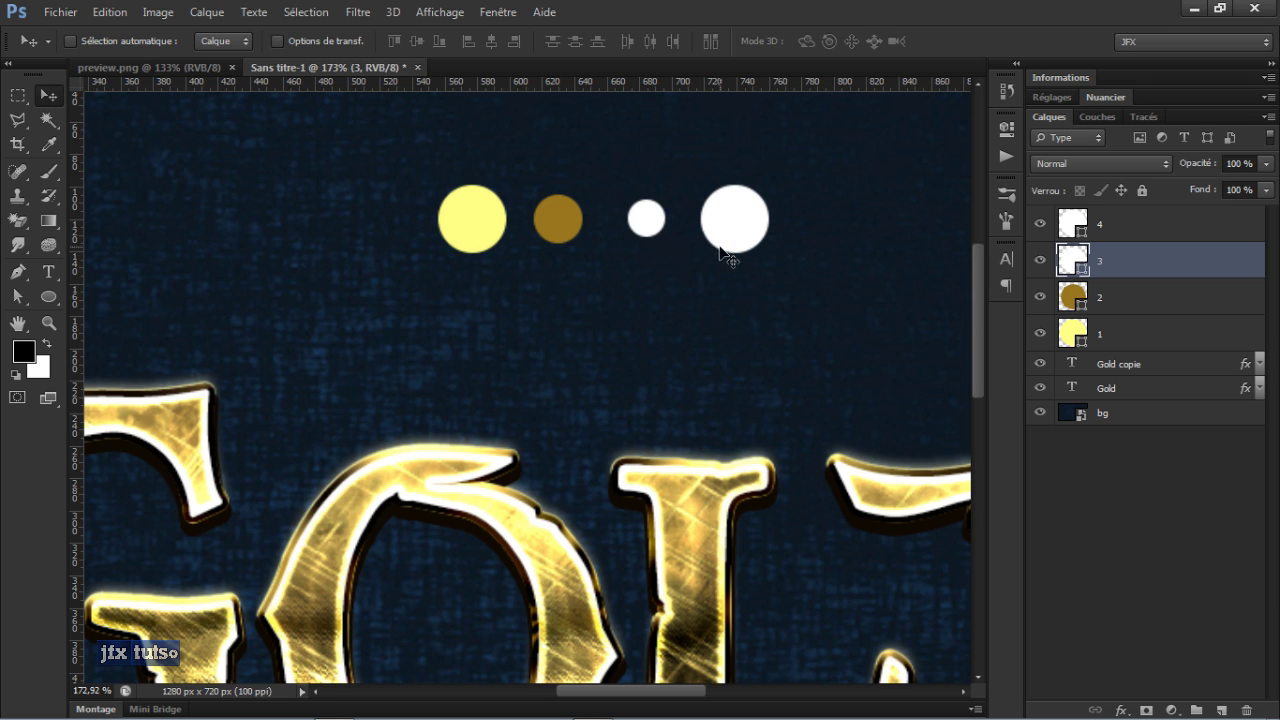
pyautogui.click(1106, 227)
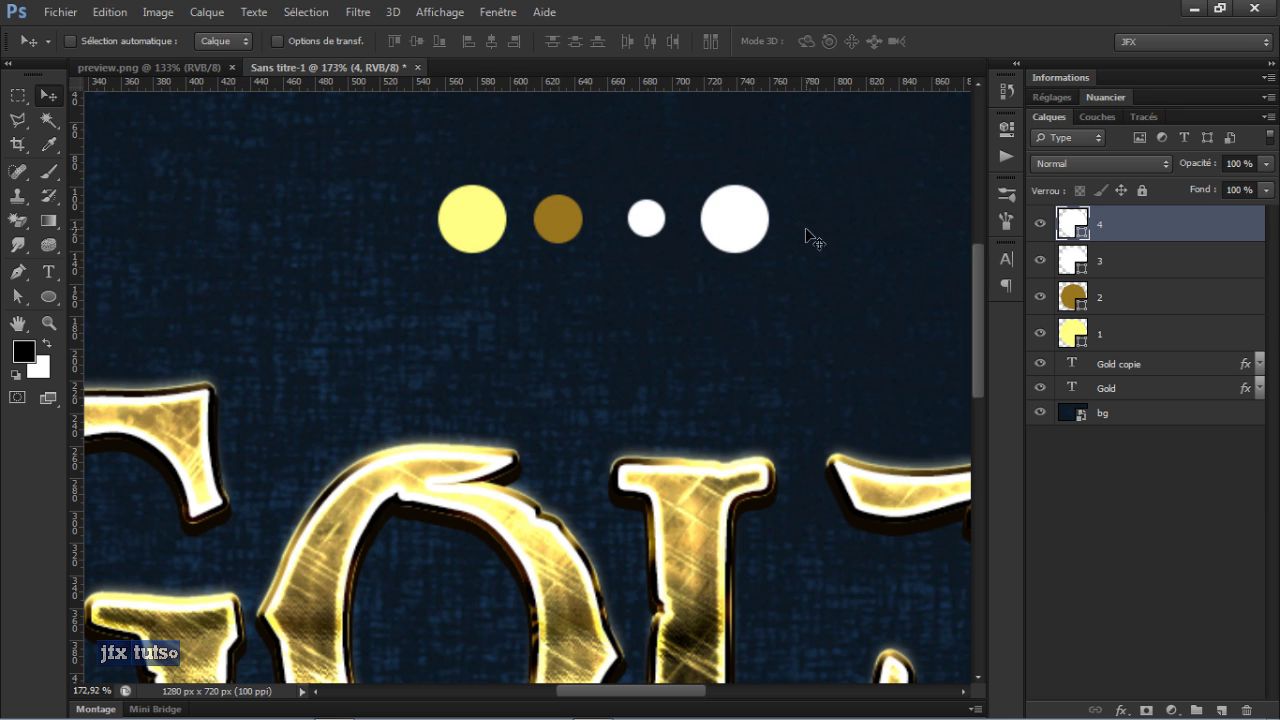
pyautogui.hotkey('ctrl', 't')
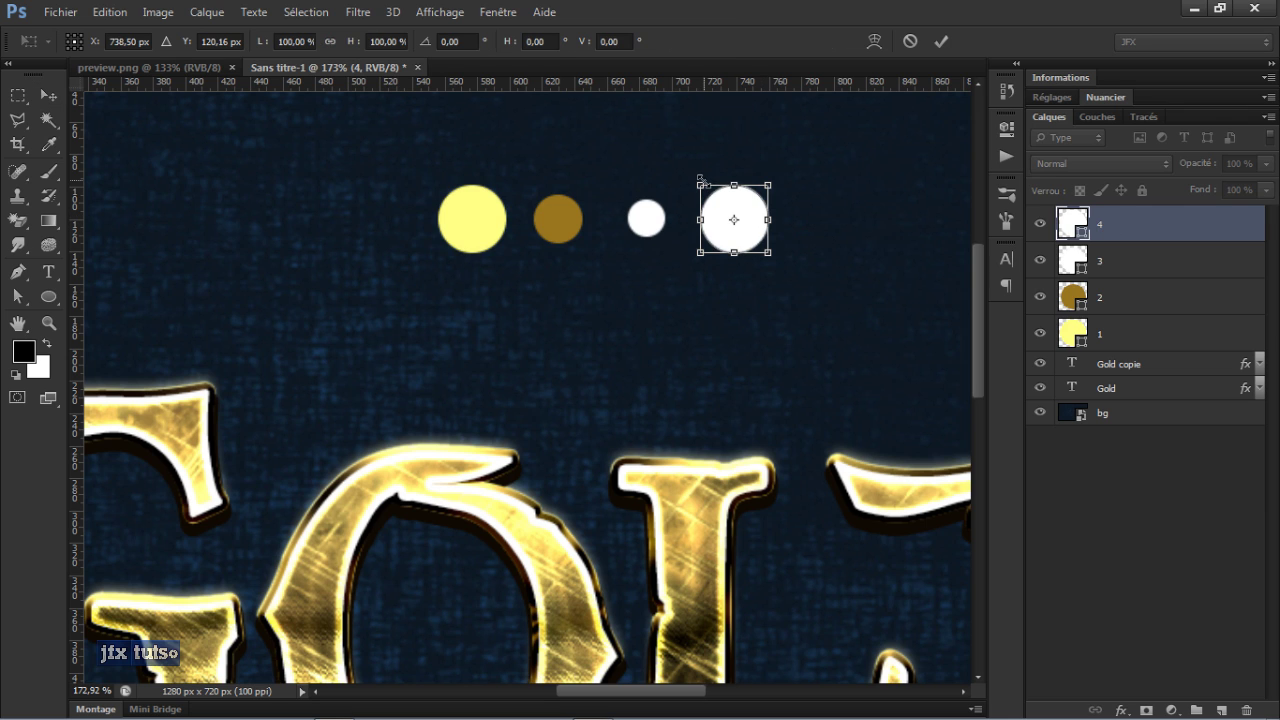
pyautogui.moveTo(699, 179); pyautogui.dragTo(724, 192)
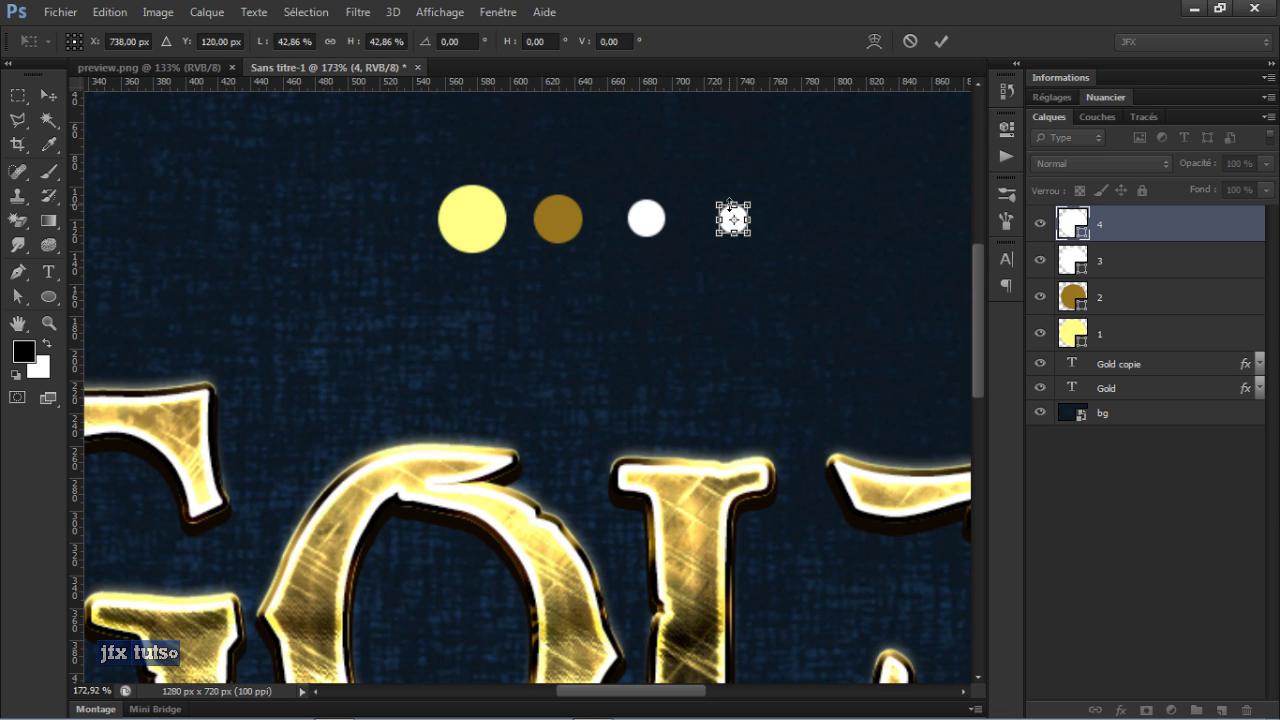
pyautogui.press('Return')
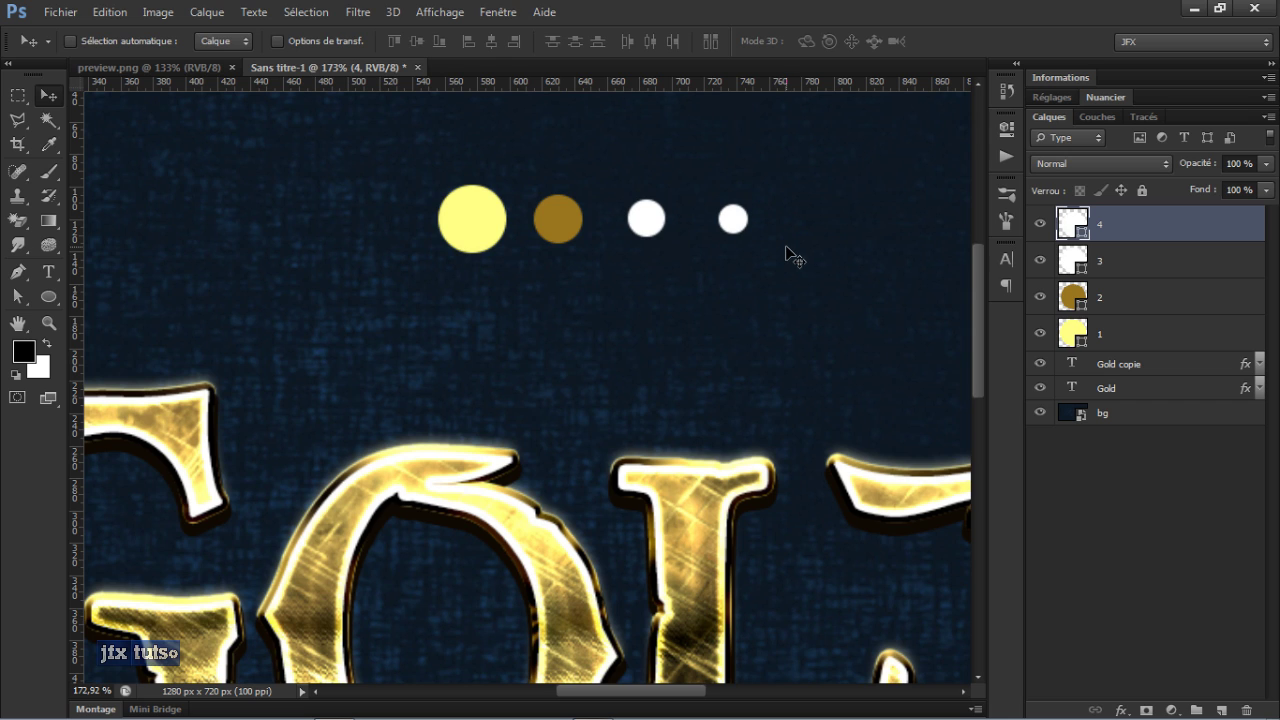
# Step: Align the circles on layers 1 to 4 by their vertical and horizontal centres so they stack concentrically
pyautogui.scroll(-1, 772, 337)
pyautogui.keyDown('shift'); pyautogui.click(1154, 332); pyautogui.keyUp('shift')
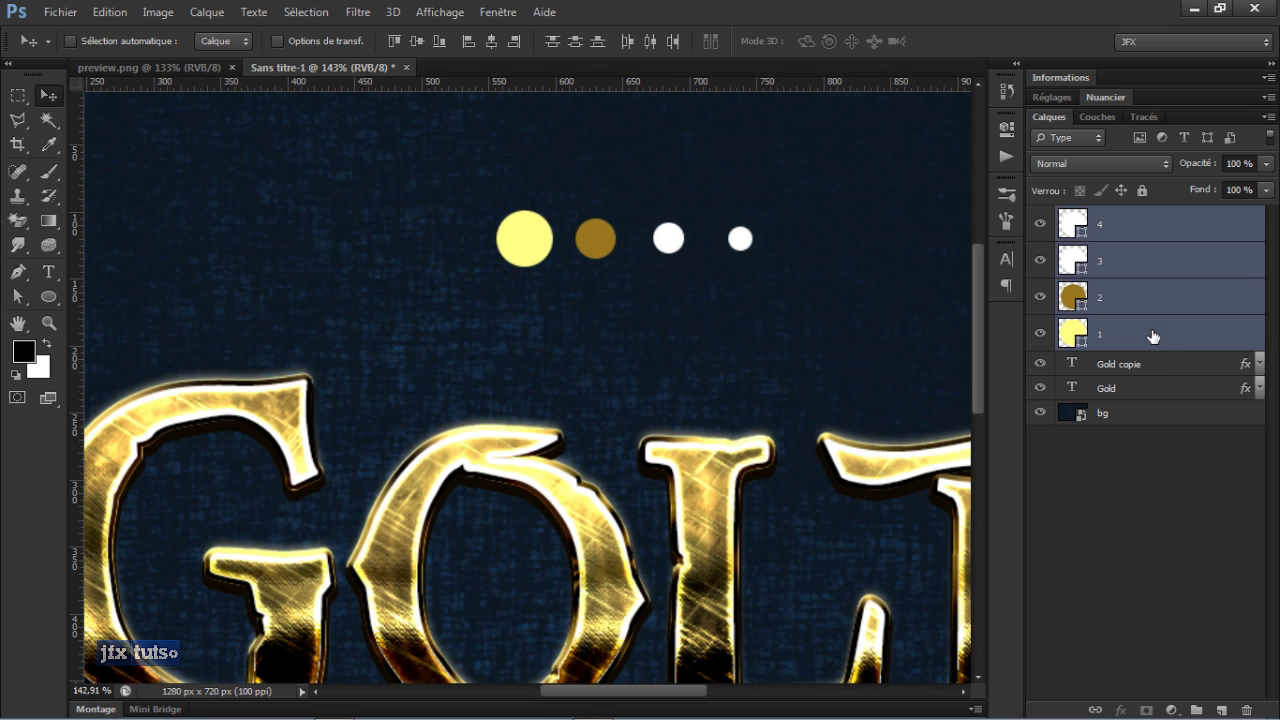
pyautogui.click(416, 41)
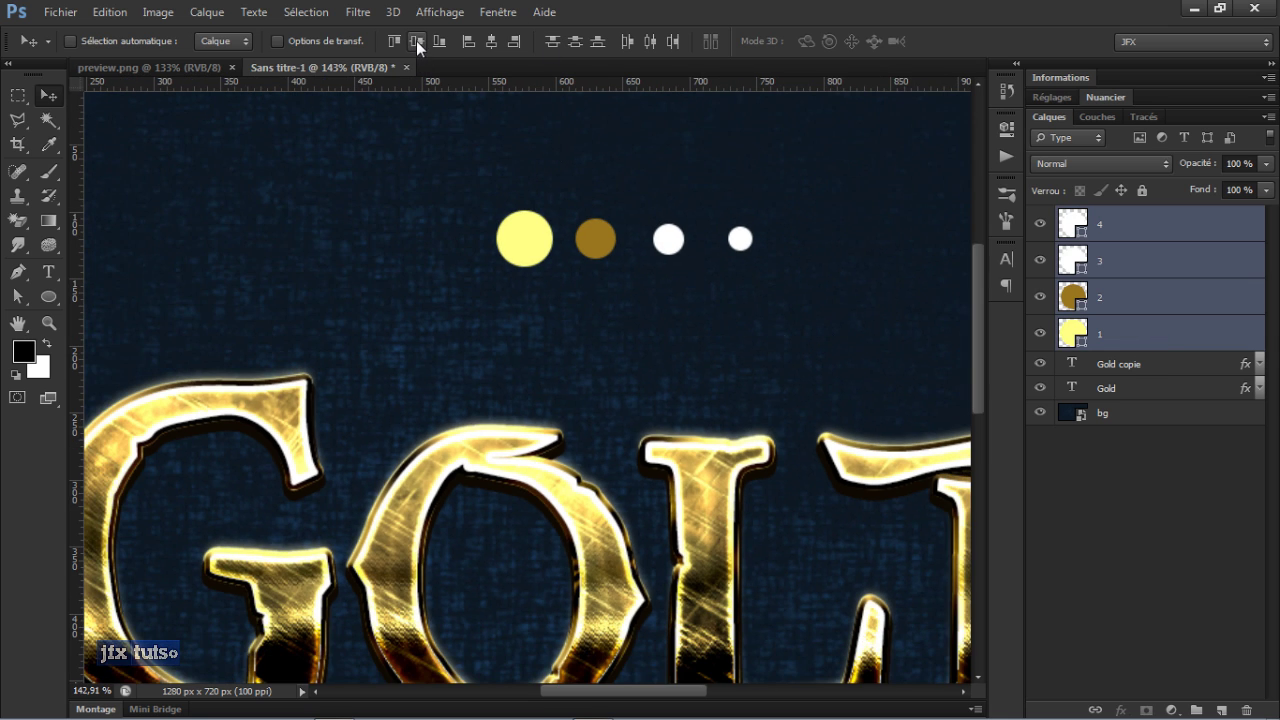
pyautogui.click(493, 47)
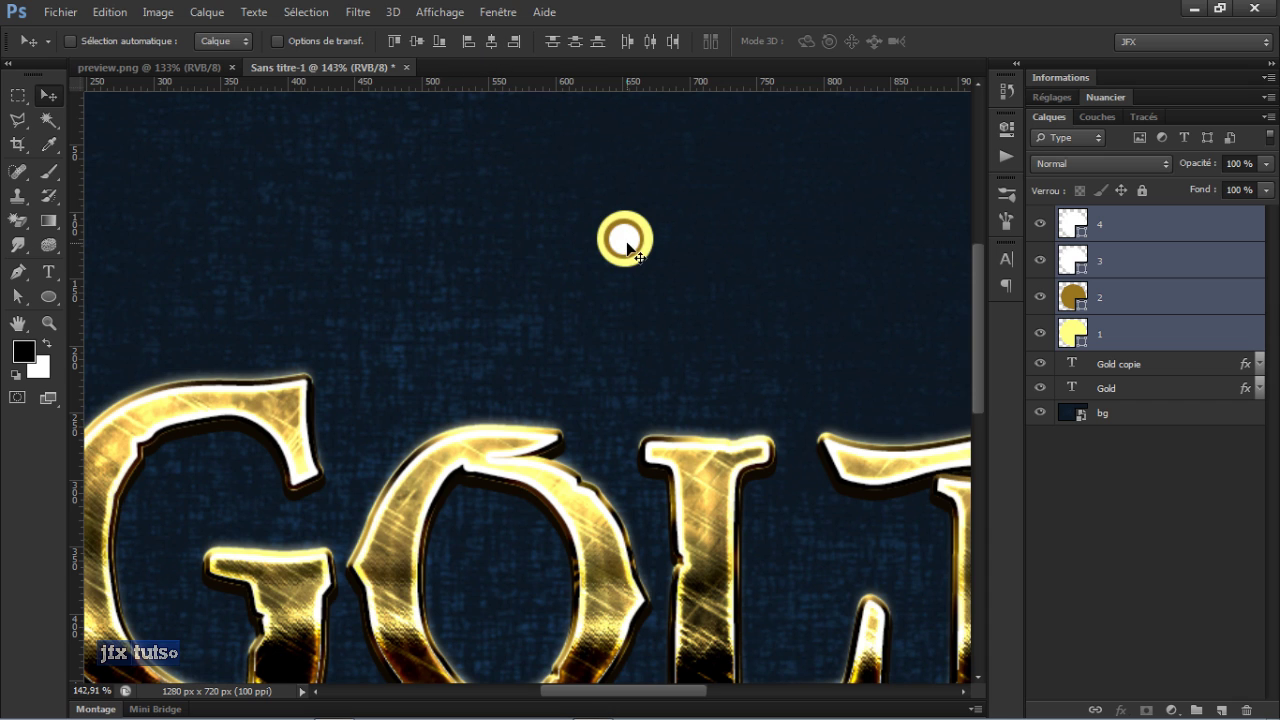
# Step: Rasterize the circle shapes on layers 1, 2 and 3
pyautogui.hotkey('alt', '[')
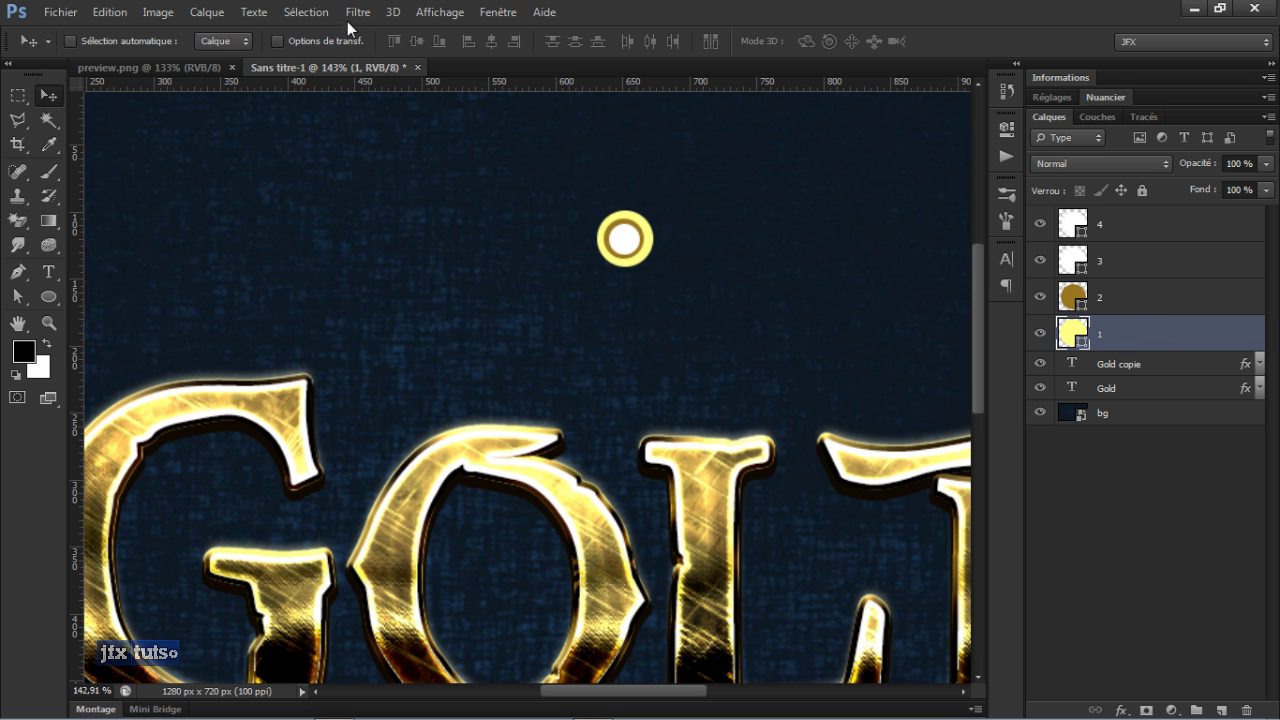
pyautogui.click(1104, 264)
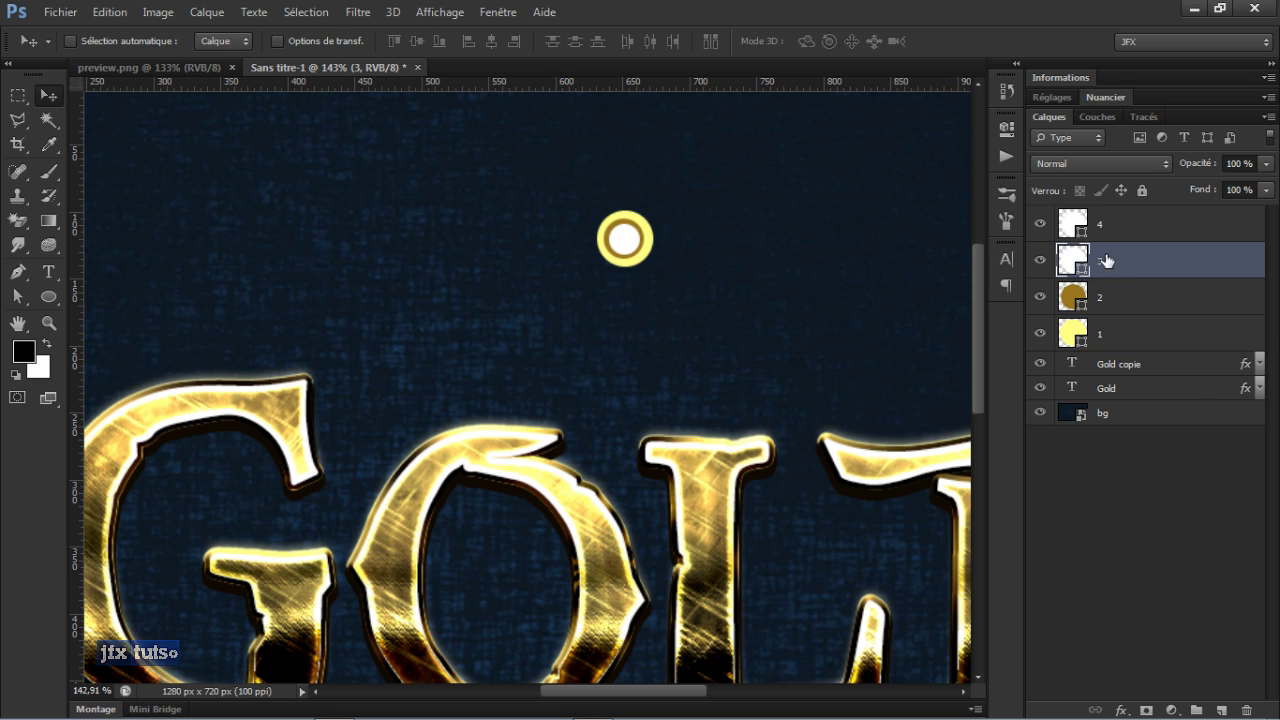
pyautogui.keyDown('shift'); pyautogui.click(1150, 330); pyautogui.keyUp('shift')
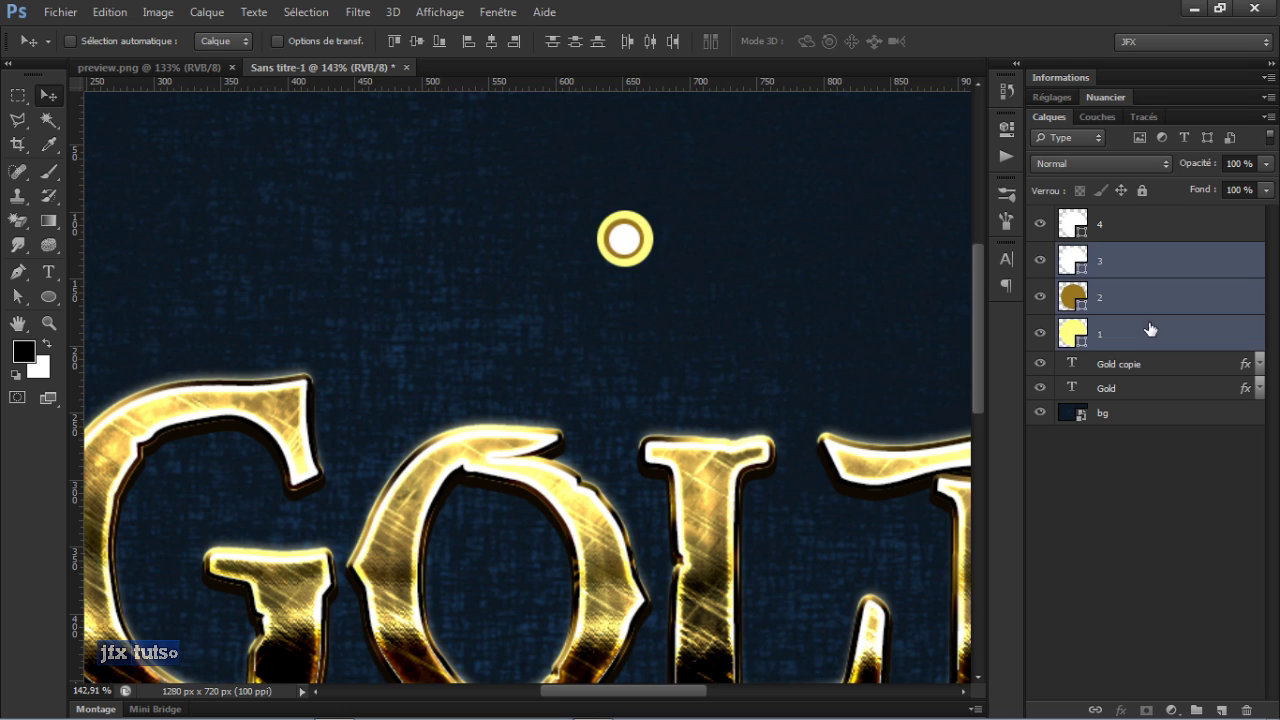
pyautogui.rightClick(1194, 291)
pyautogui.click(880, 258)
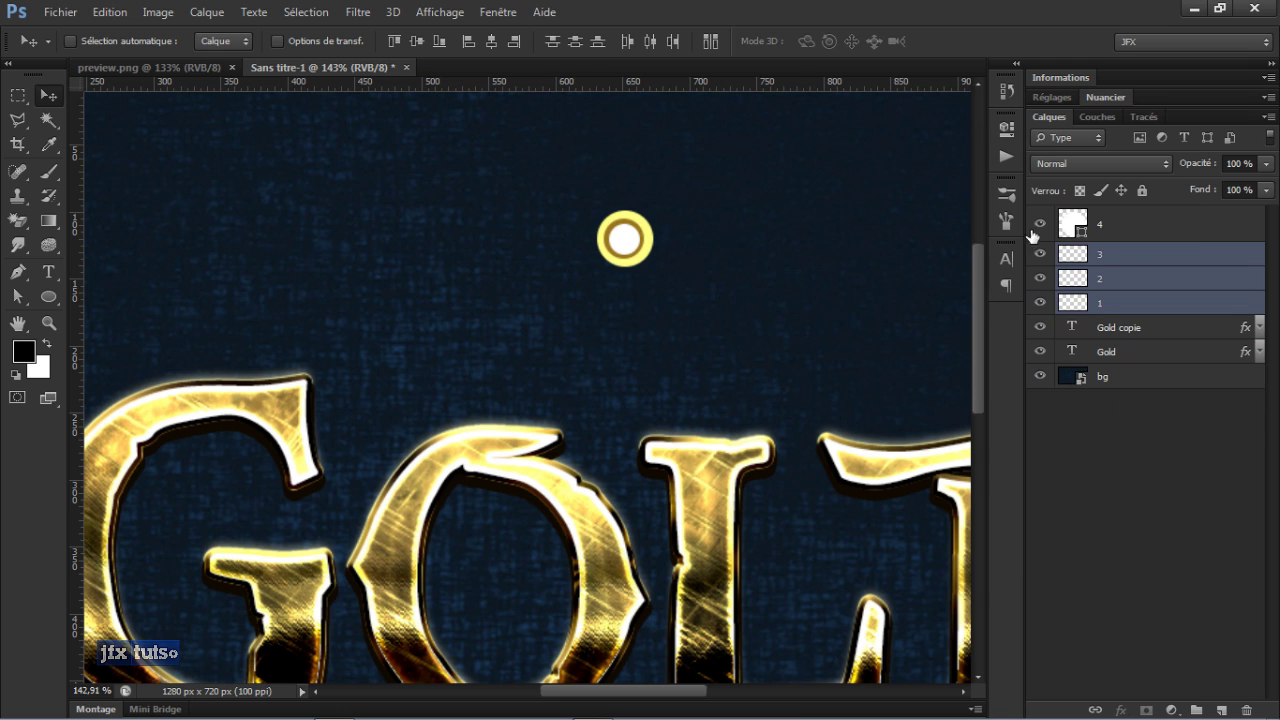
# Step: Set the blend mode of layers 2, 3 and 4 to Densité couleur - (Color Dodge)
pyautogui.click(1110, 232)
pyautogui.keyDown('shift'); pyautogui.click(1110, 280); pyautogui.keyUp('shift')
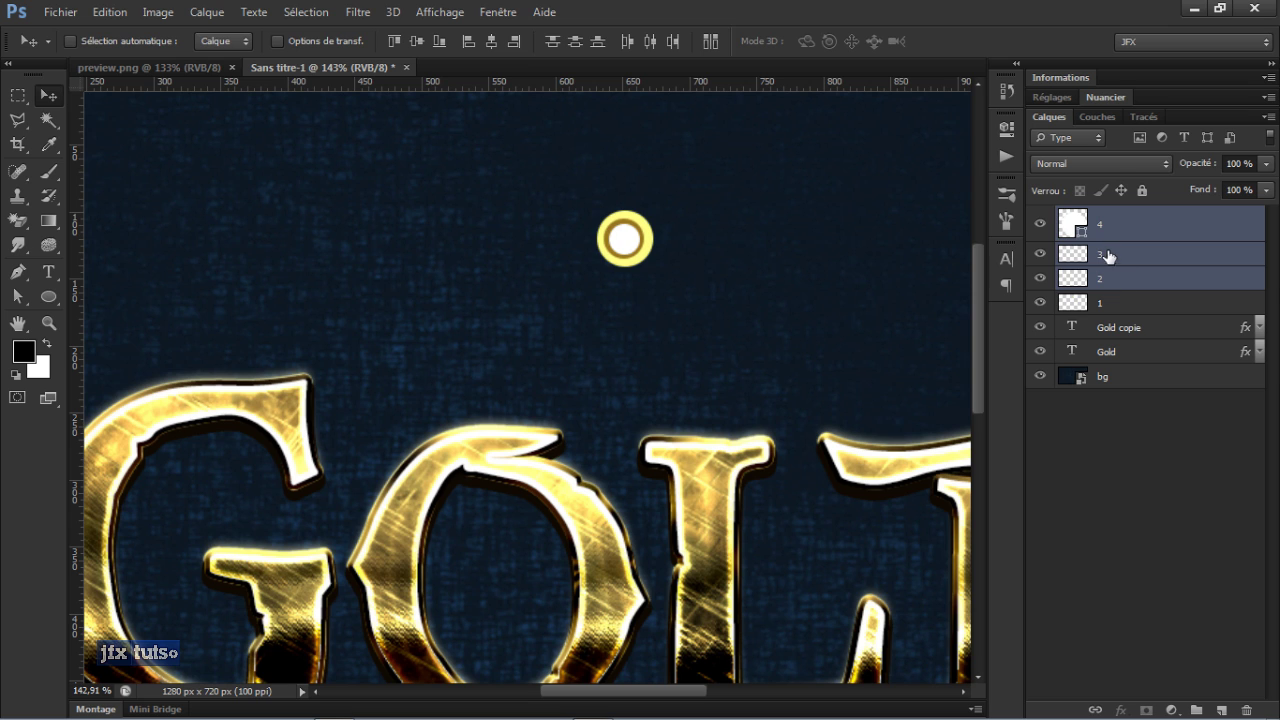
pyautogui.click(1118, 164)
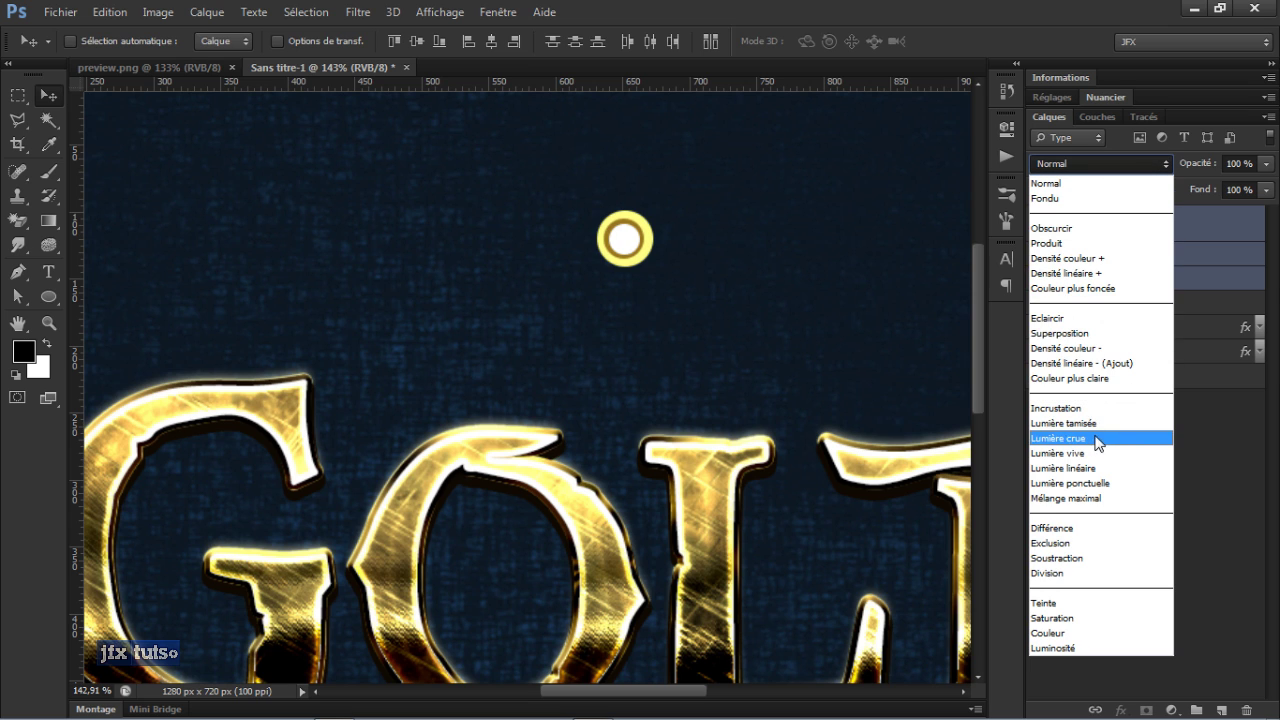
pyautogui.click(1100, 350)
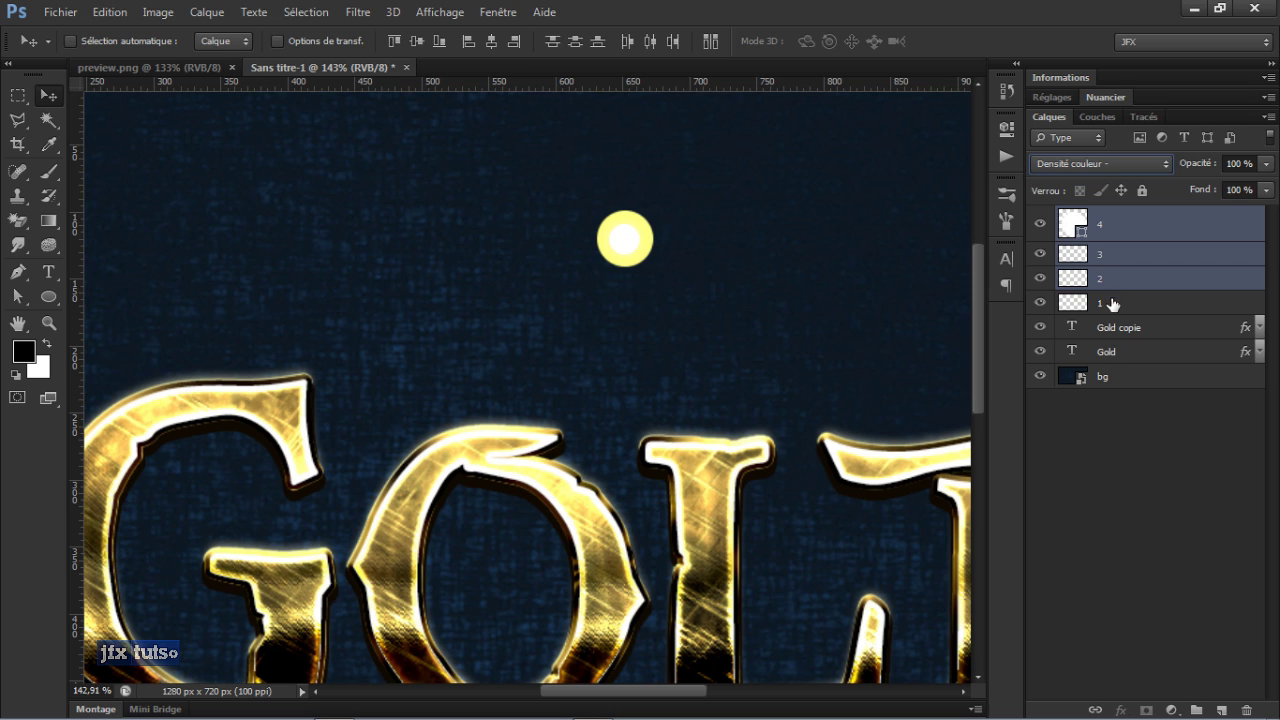
# Step: Apply a Gaussian blur with a radius of 15.8 pixels to the yellow circle on layer 1
pyautogui.click(1110, 302)
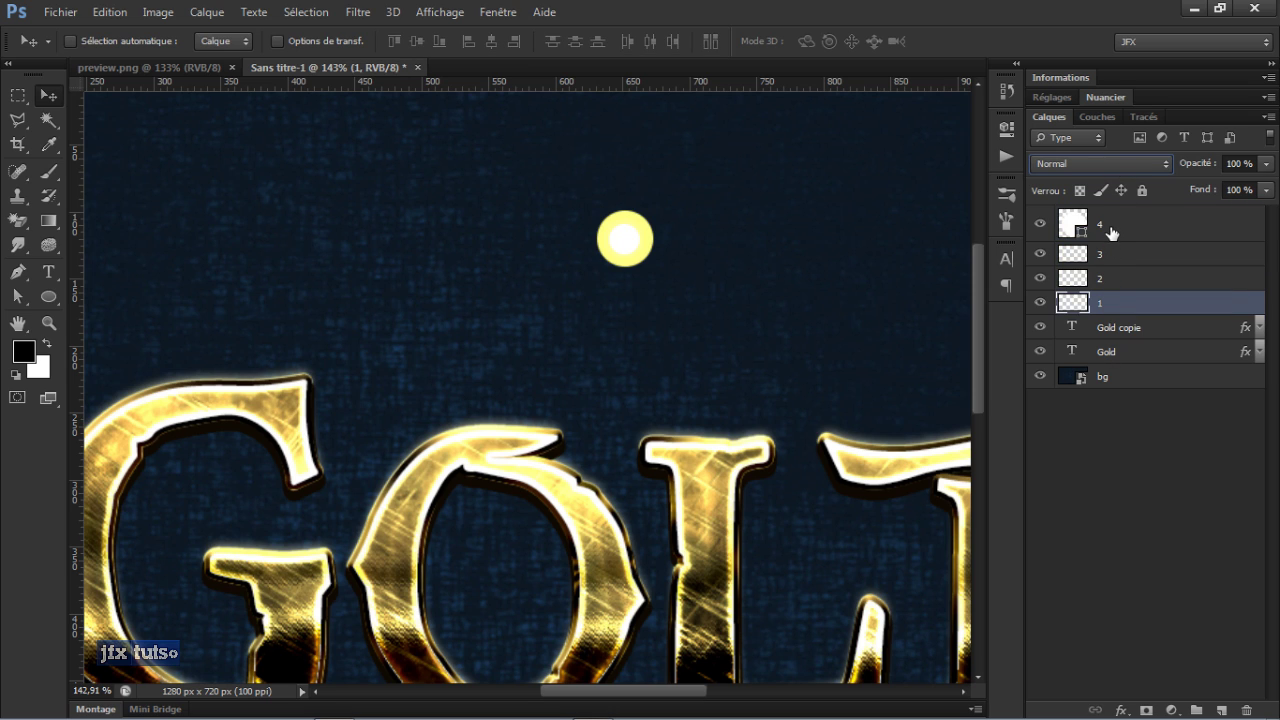
pyautogui.click(1106, 280)
pyautogui.click(1105, 303)
pyautogui.click(352, 13)
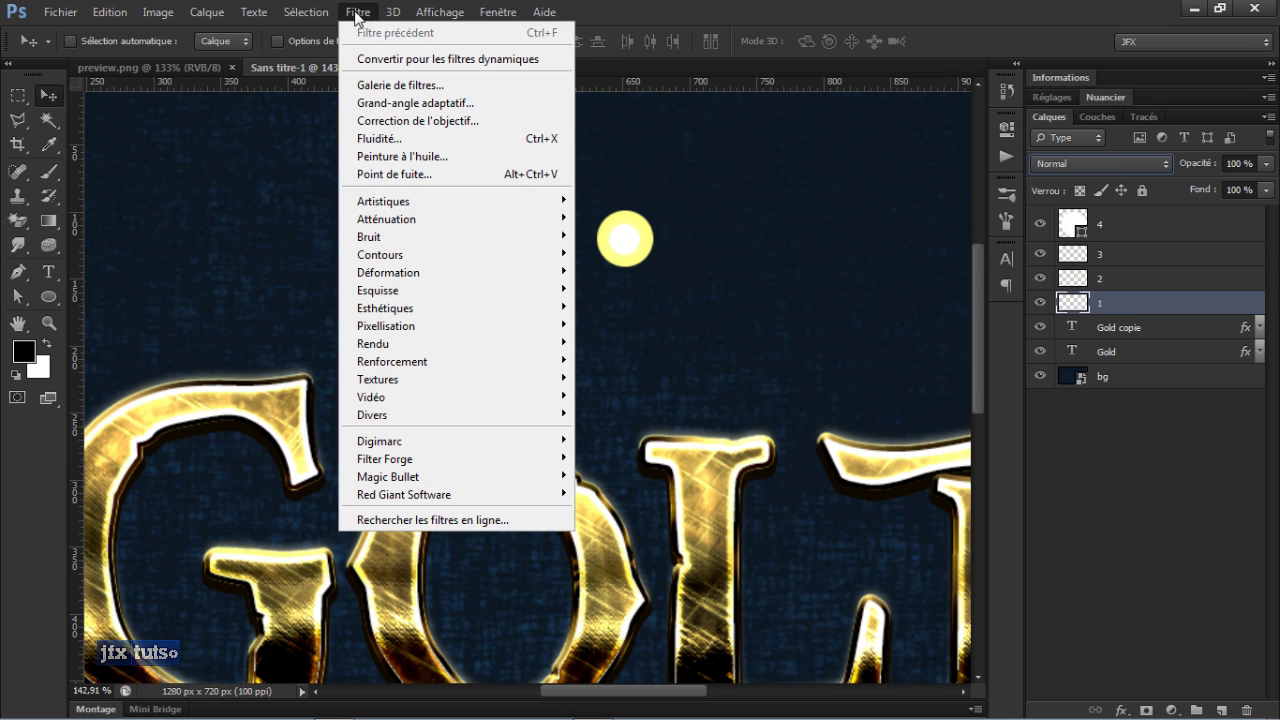
pyautogui.moveTo(418, 220)
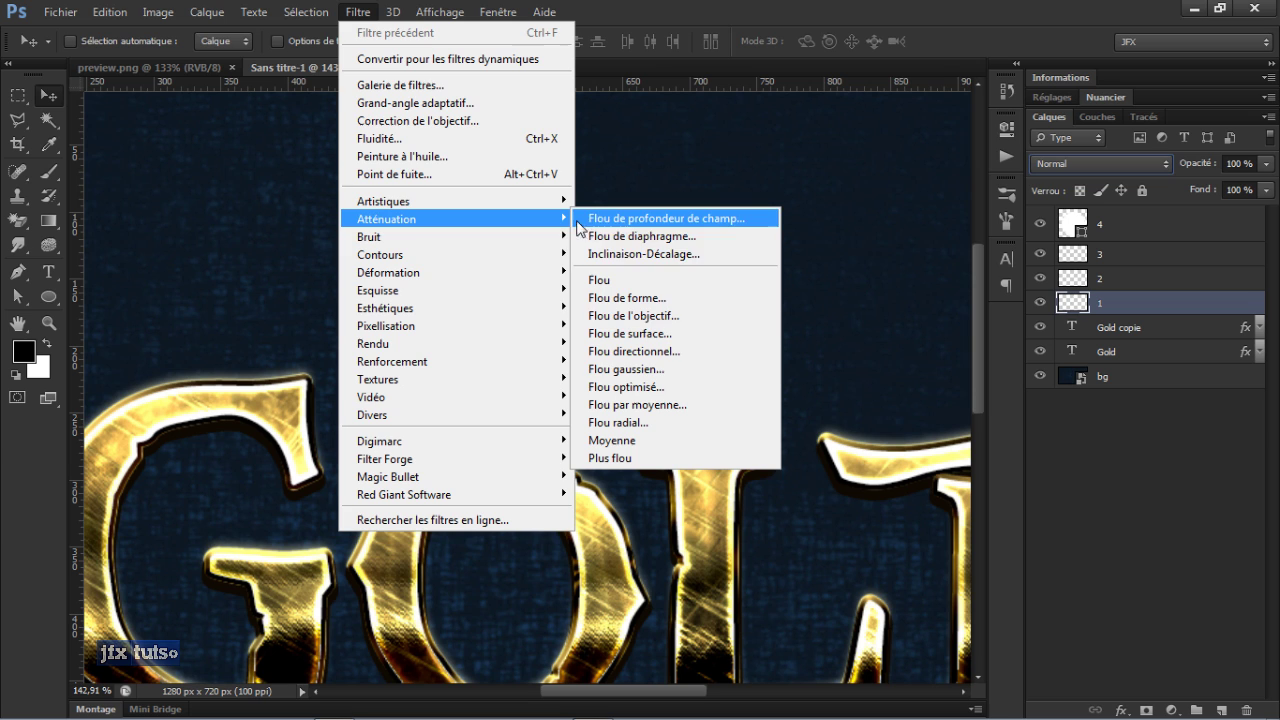
pyautogui.click(626, 370)
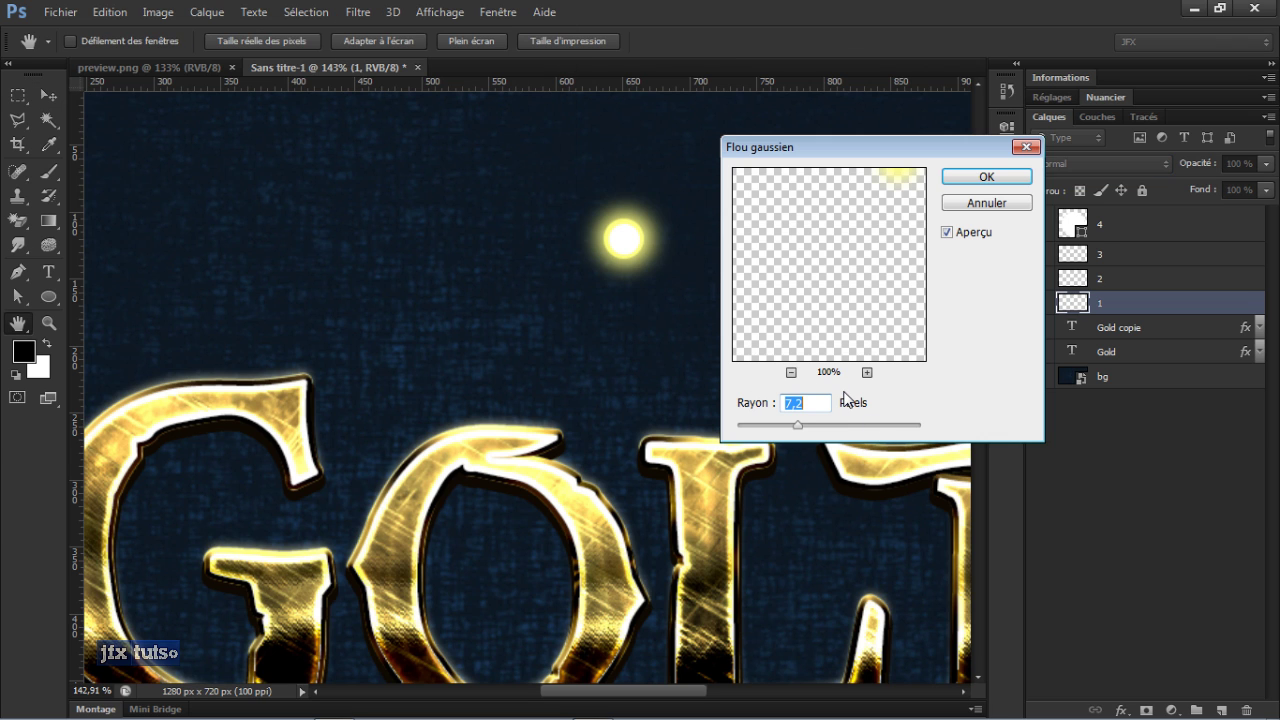
pyautogui.write('158')
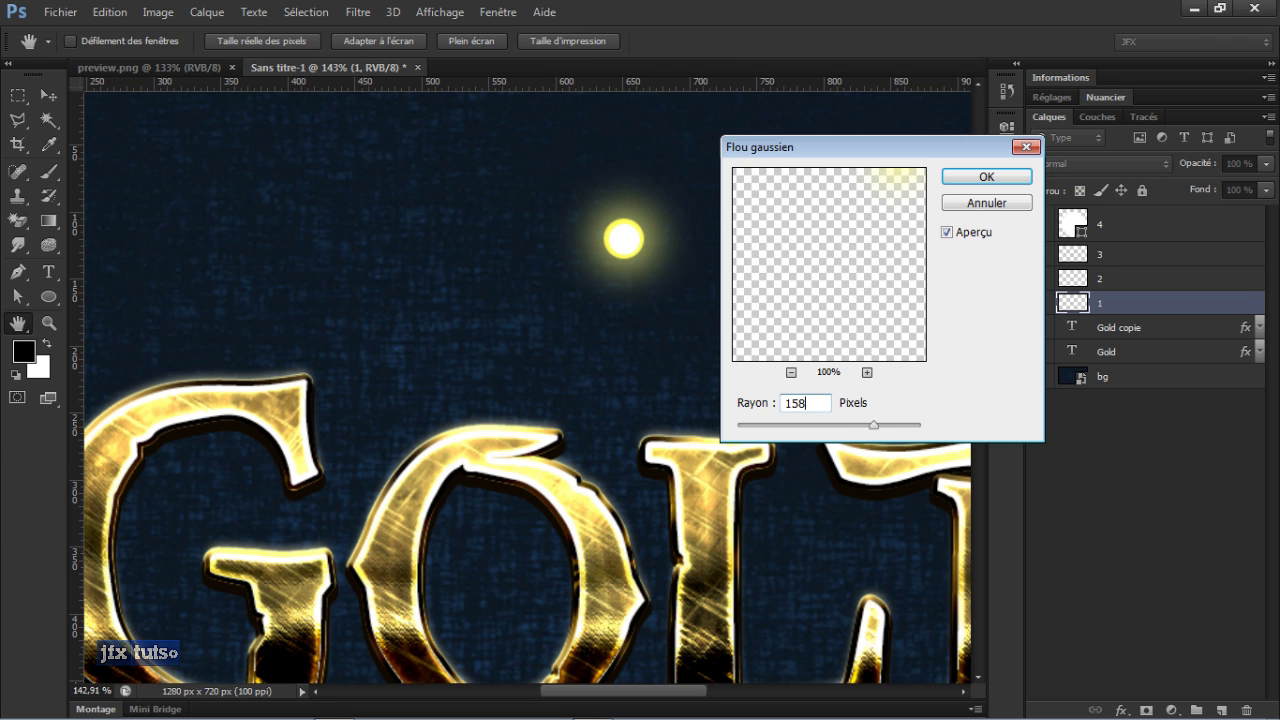
pyautogui.press('BackSpace')
pyautogui.press('Return')
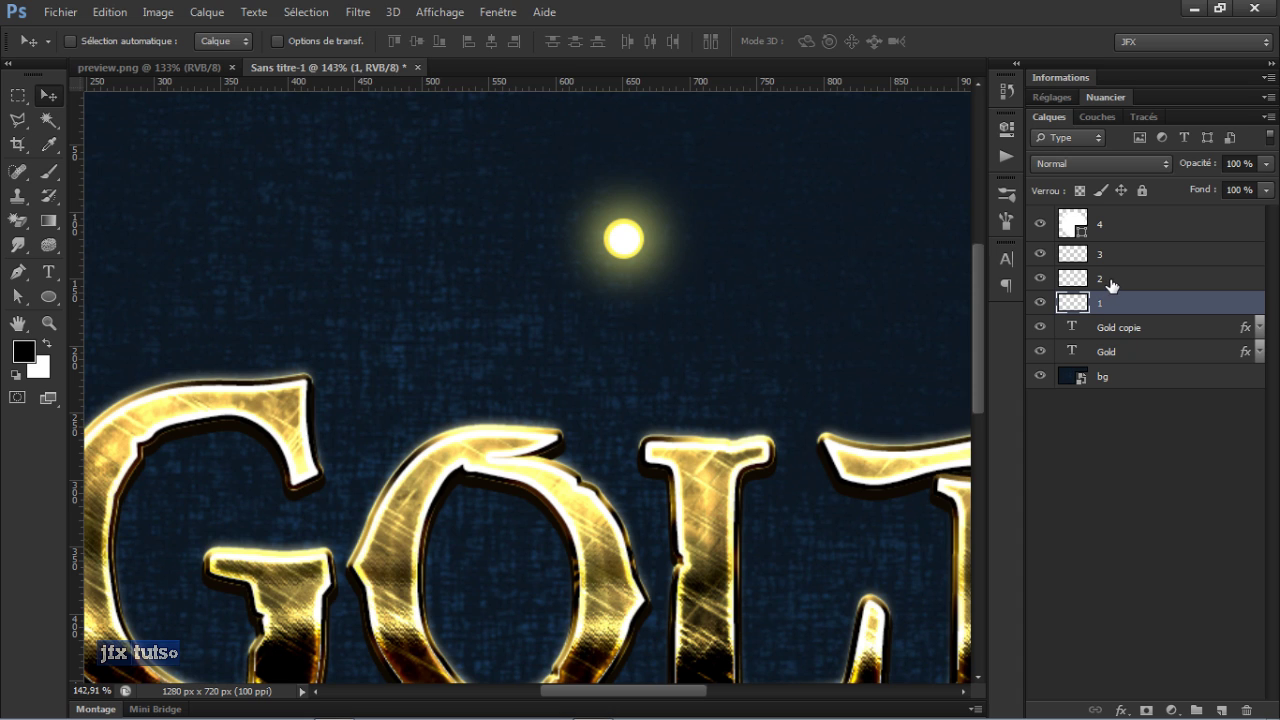
# Step: Apply a Gaussian blur with a radius of 7.2 pixels to the brown circle on layer 2
pyautogui.click(1042, 279)
pyautogui.click(1043, 280)
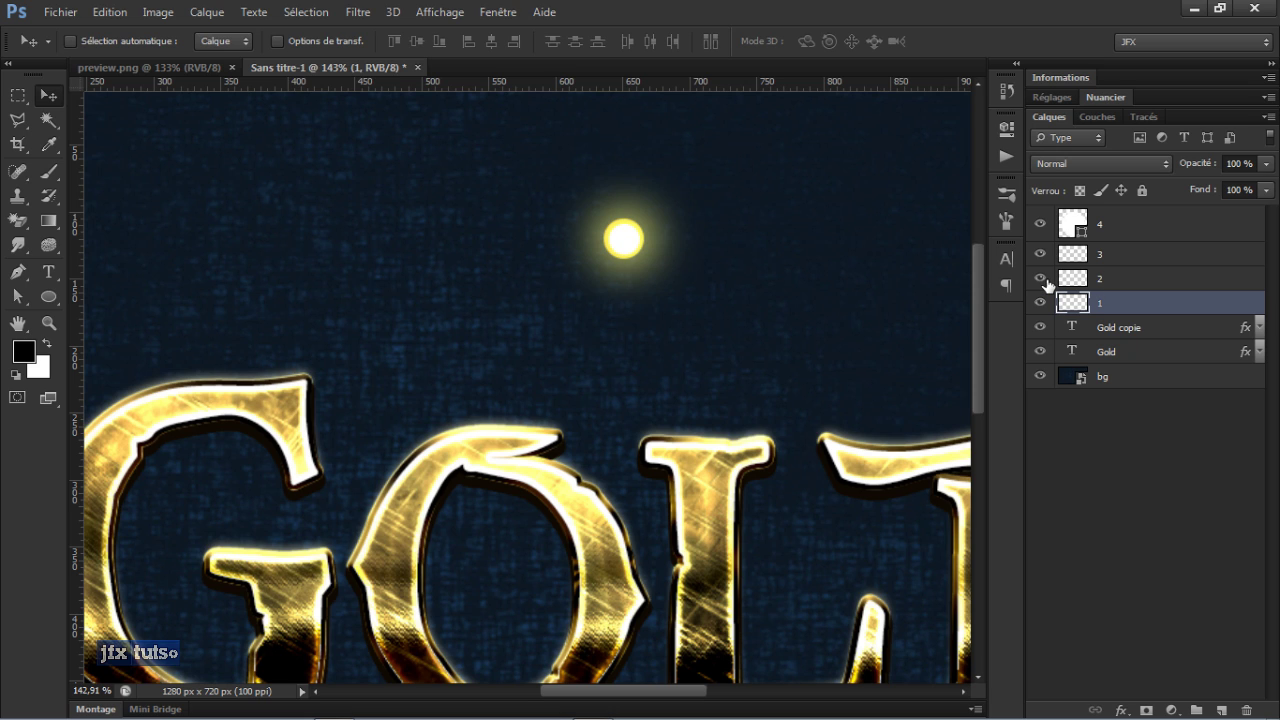
pyautogui.click(1122, 284)
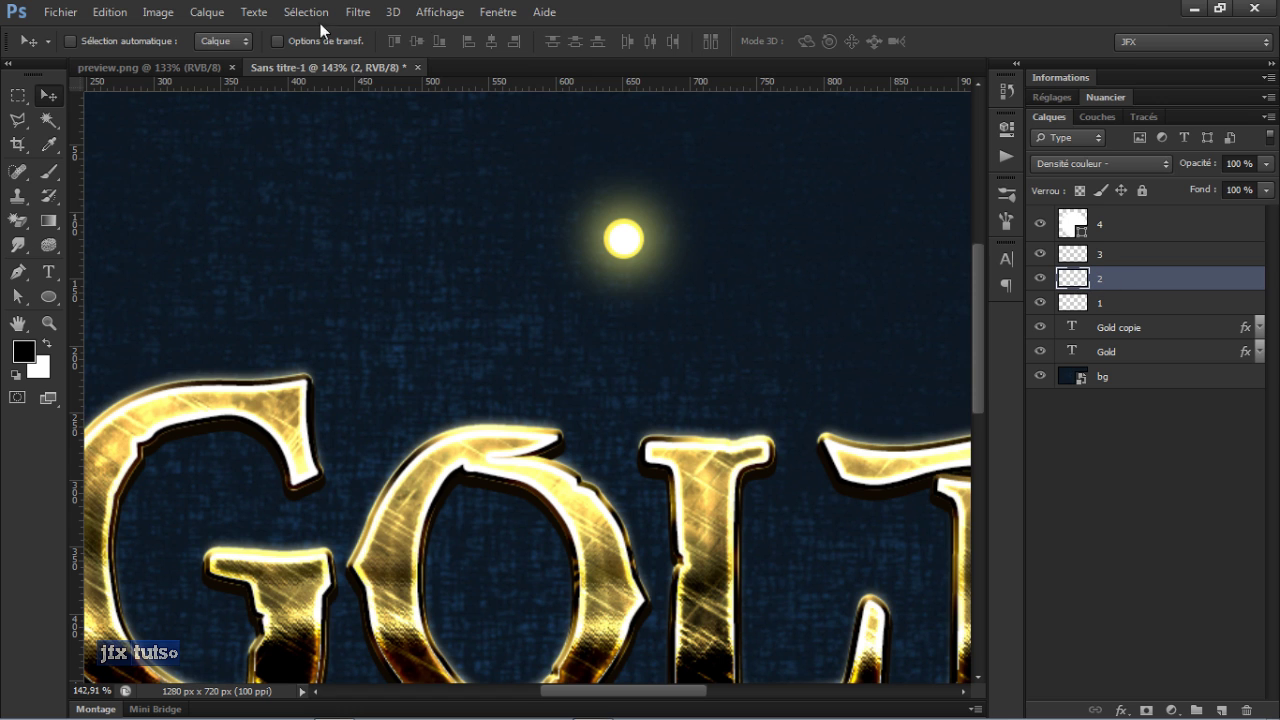
pyautogui.click(358, 12)
pyautogui.moveTo(404, 219)
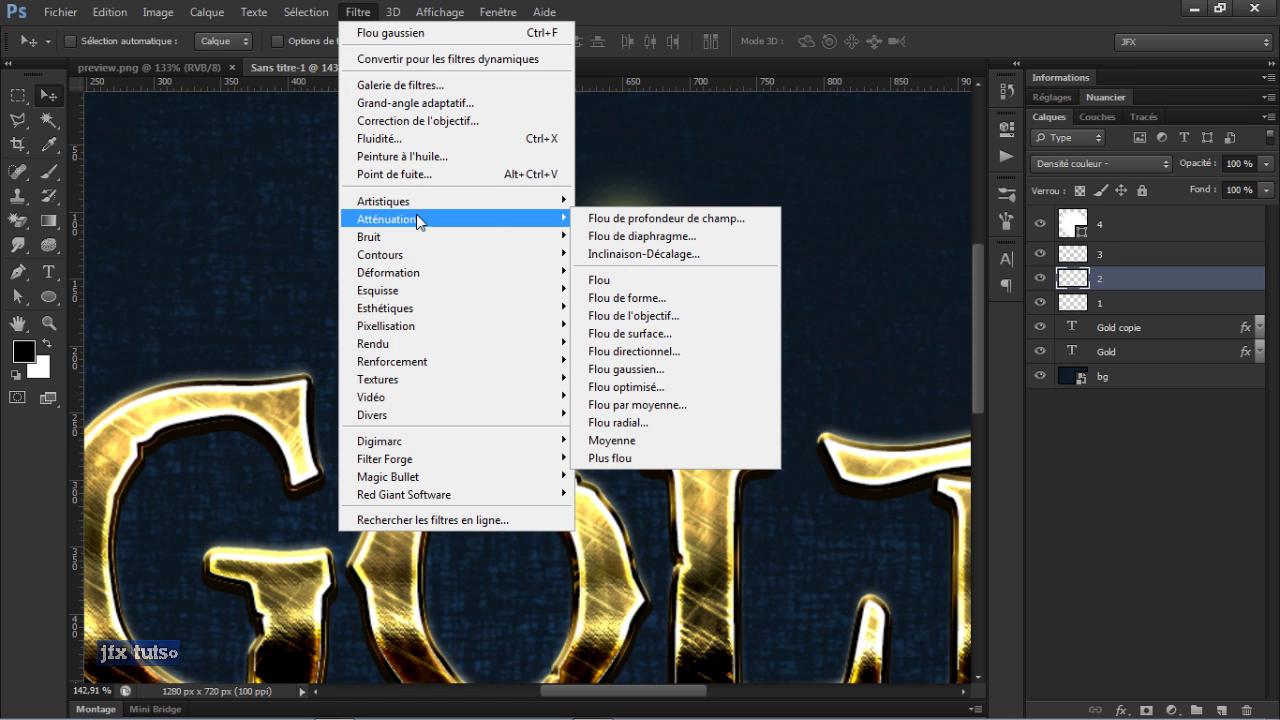
pyautogui.click(650, 372)
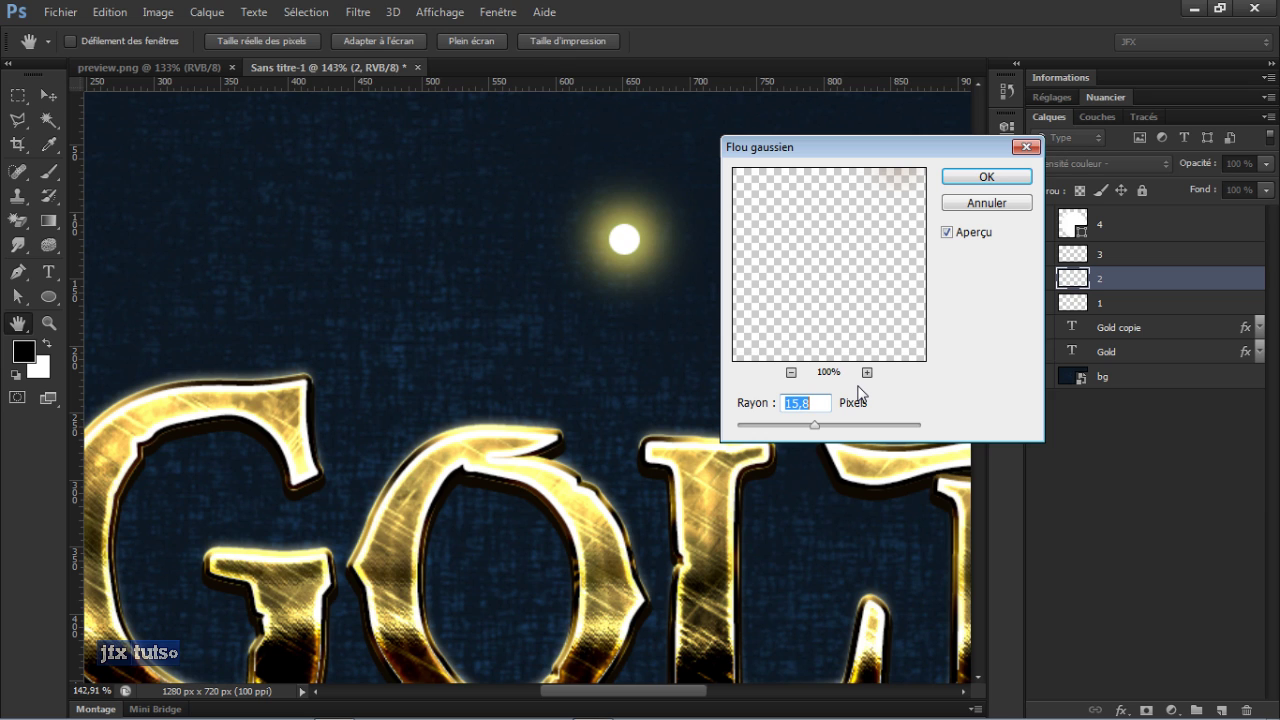
pyautogui.write('7')
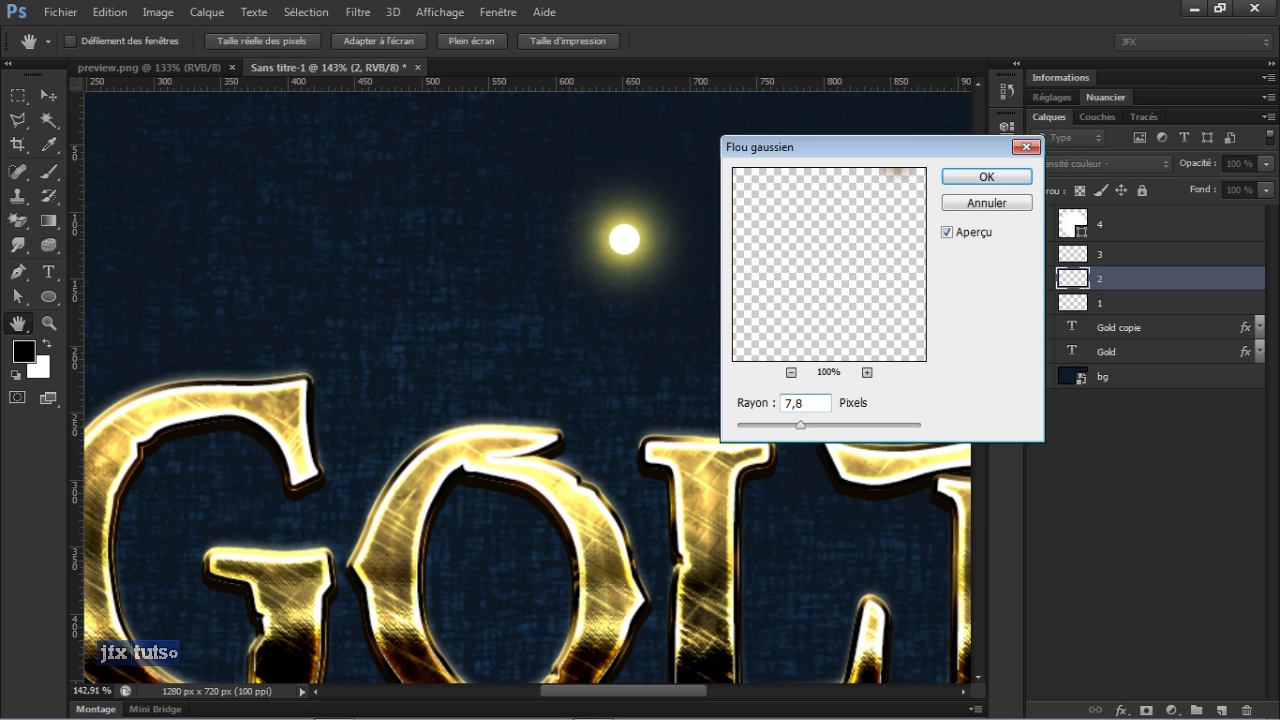
pyautogui.moveTo(829, 266); pyautogui.dragTo(810, 338)
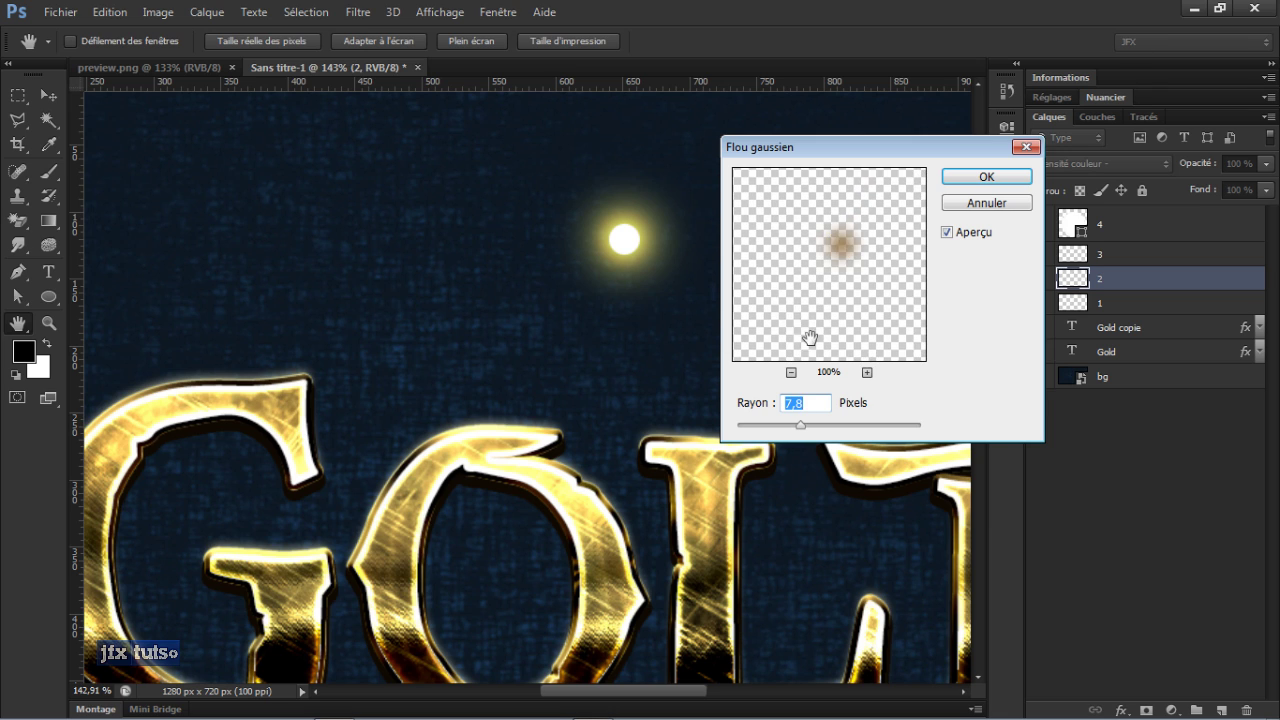
pyautogui.click(800, 428)
pyautogui.moveTo(800, 430)
pyautogui.mouseDown()
pyautogui.moveTo(773, 432)
pyautogui.moveTo(800, 430)
pyautogui.mouseUp()
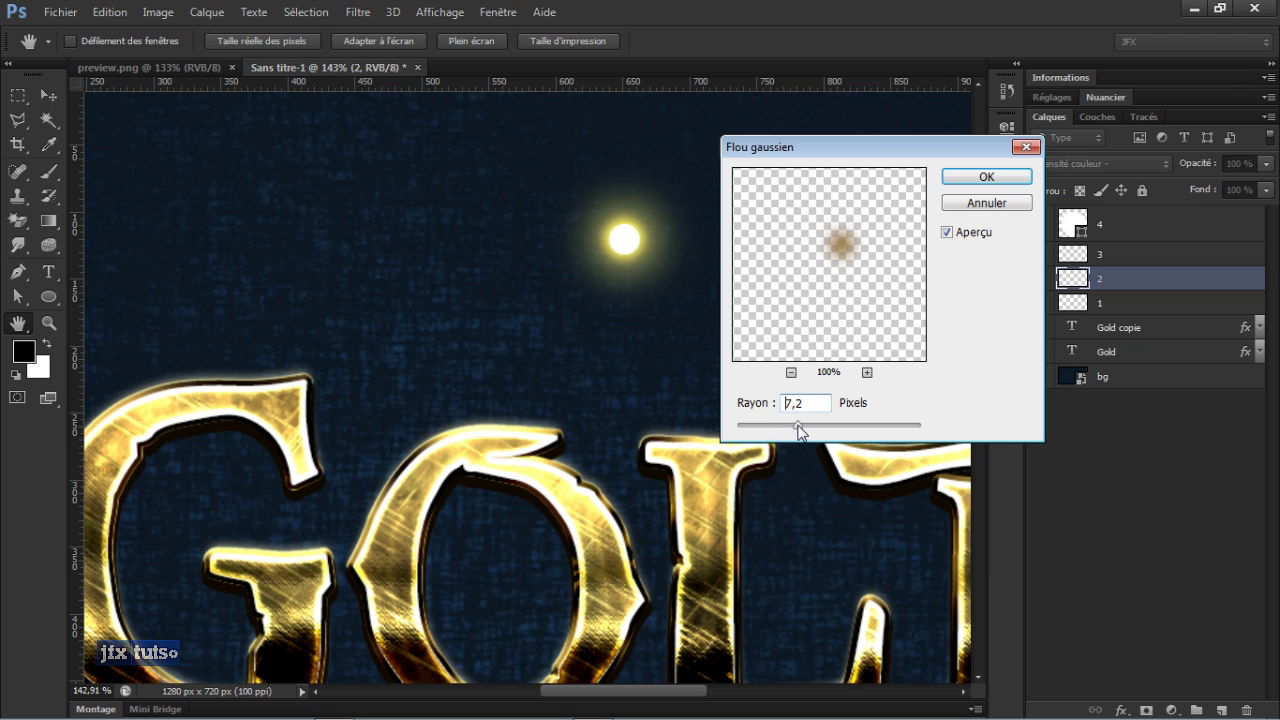
pyautogui.click(985, 177)
pyautogui.press('v')
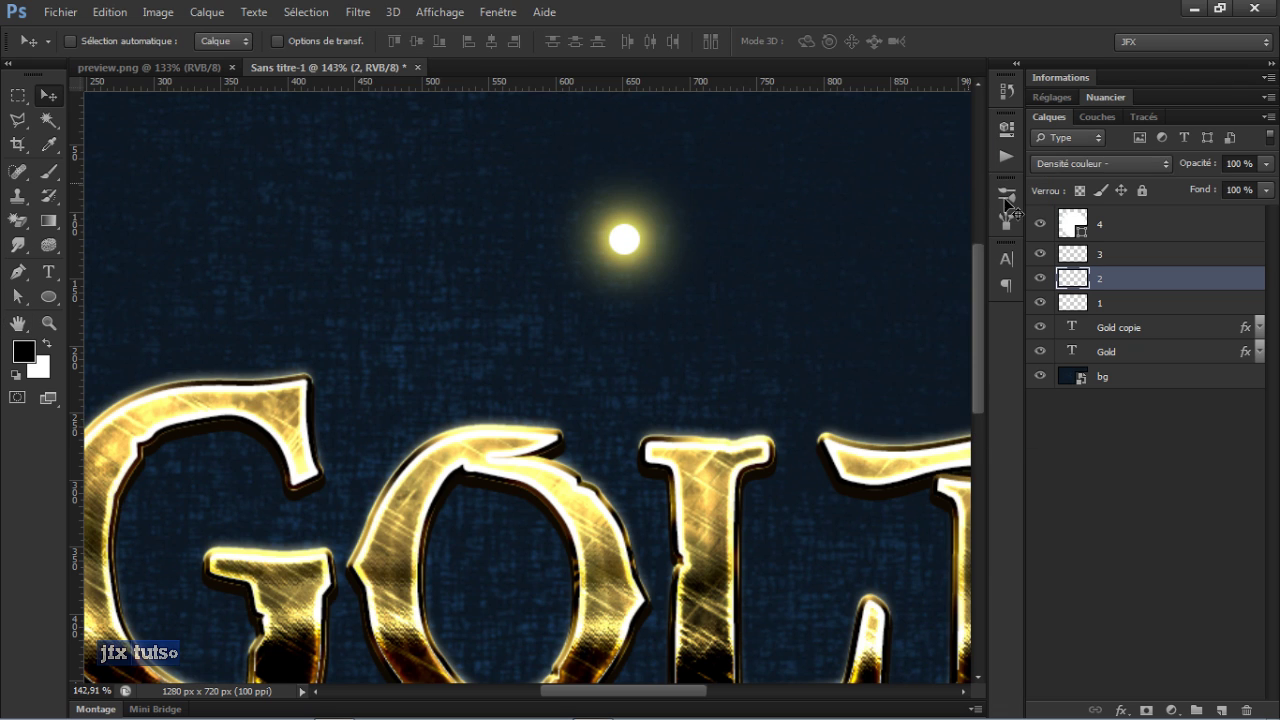
# Step: Apply a Gaussian blur with a radius of about 2 pixels to the circle on layer 3
pyautogui.click(1081, 262)
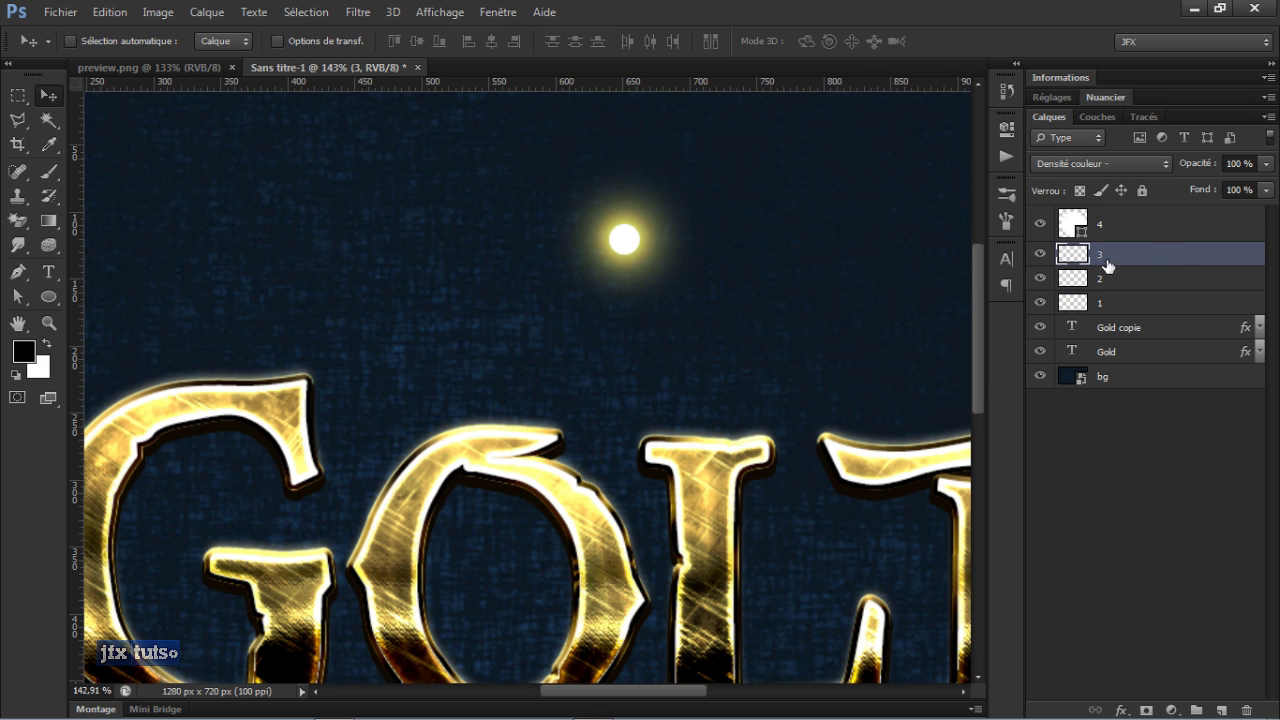
pyautogui.click(357, 13)
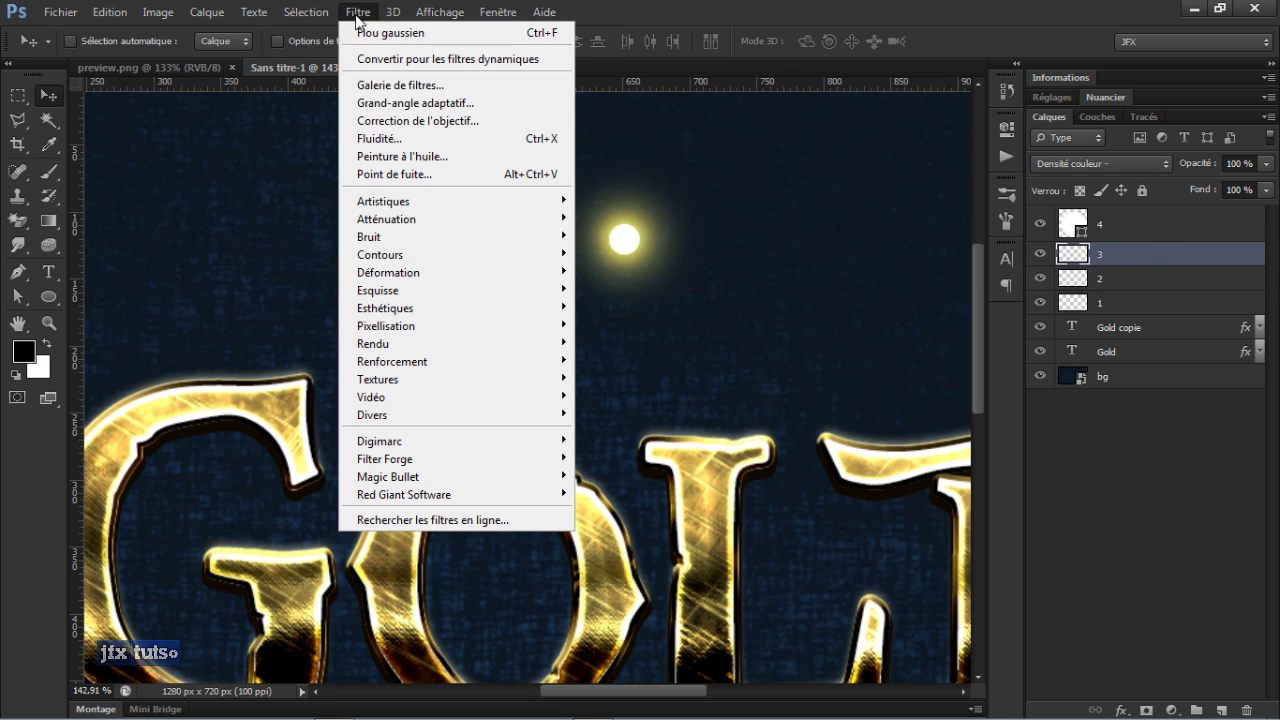
pyautogui.moveTo(409, 220)
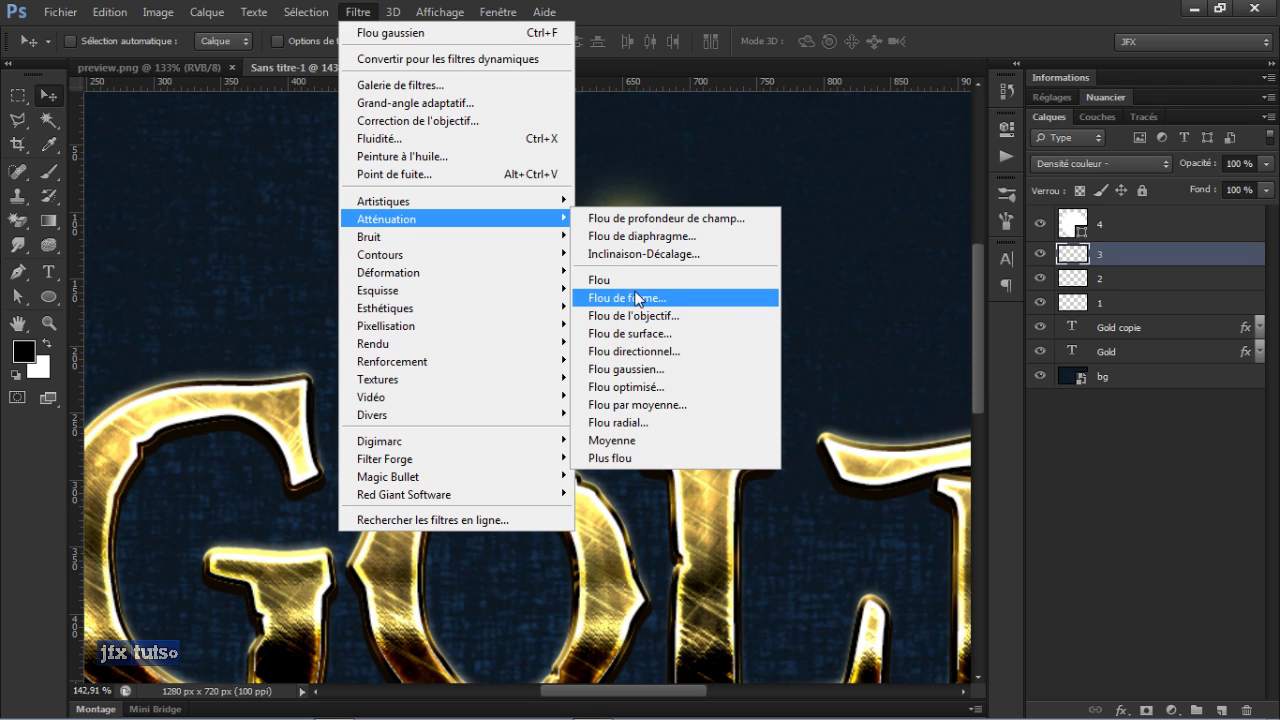
pyautogui.click(638, 369)
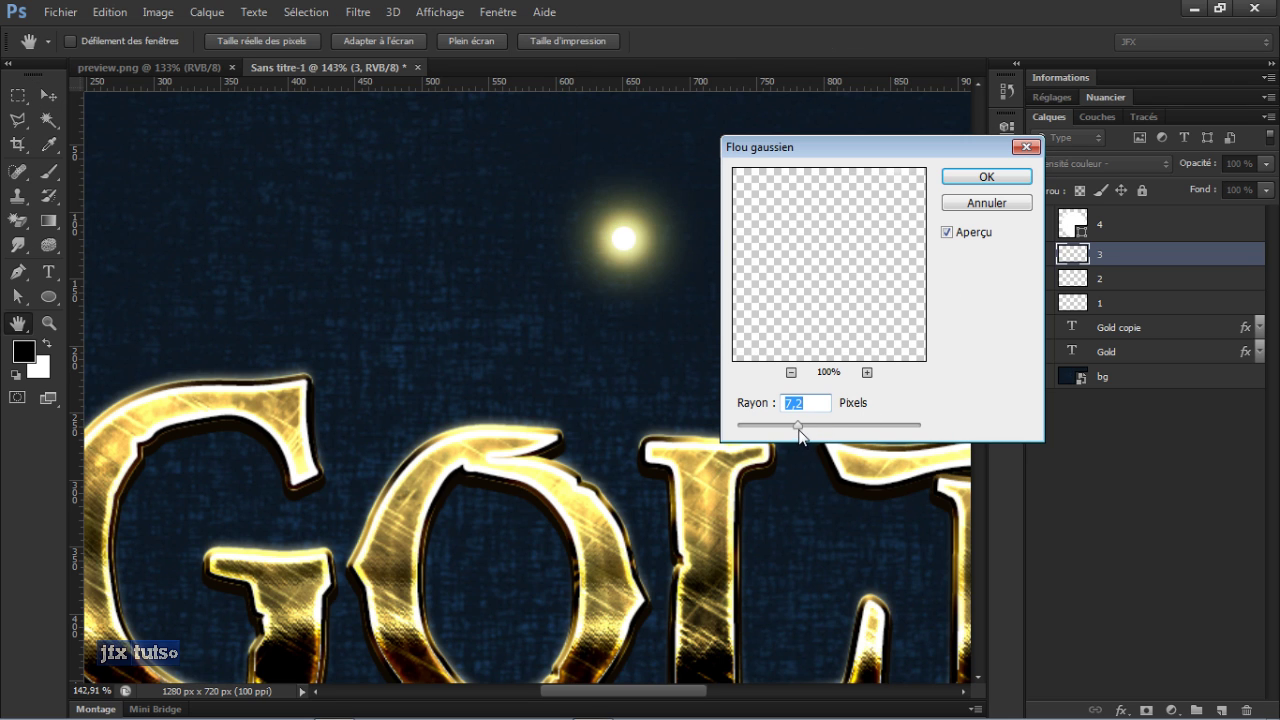
pyautogui.moveTo(798, 429); pyautogui.dragTo(758, 432)
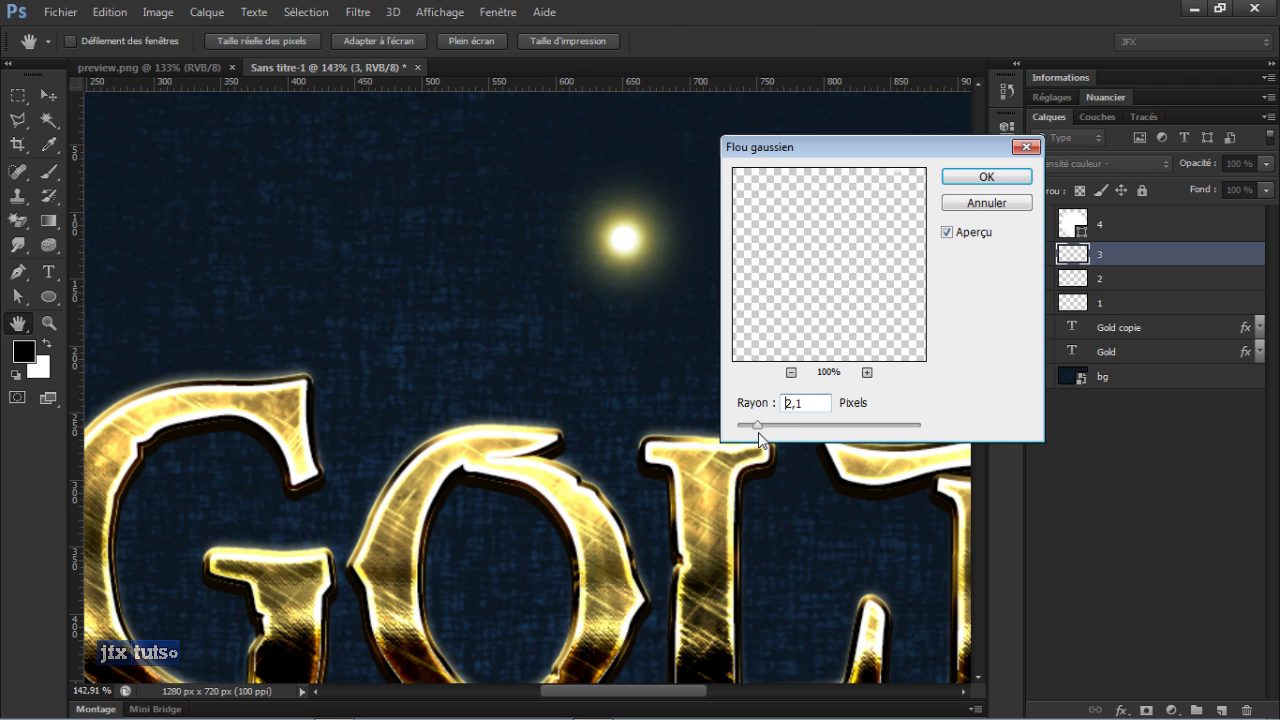
pyautogui.moveTo(829, 277); pyautogui.dragTo(777, 334)
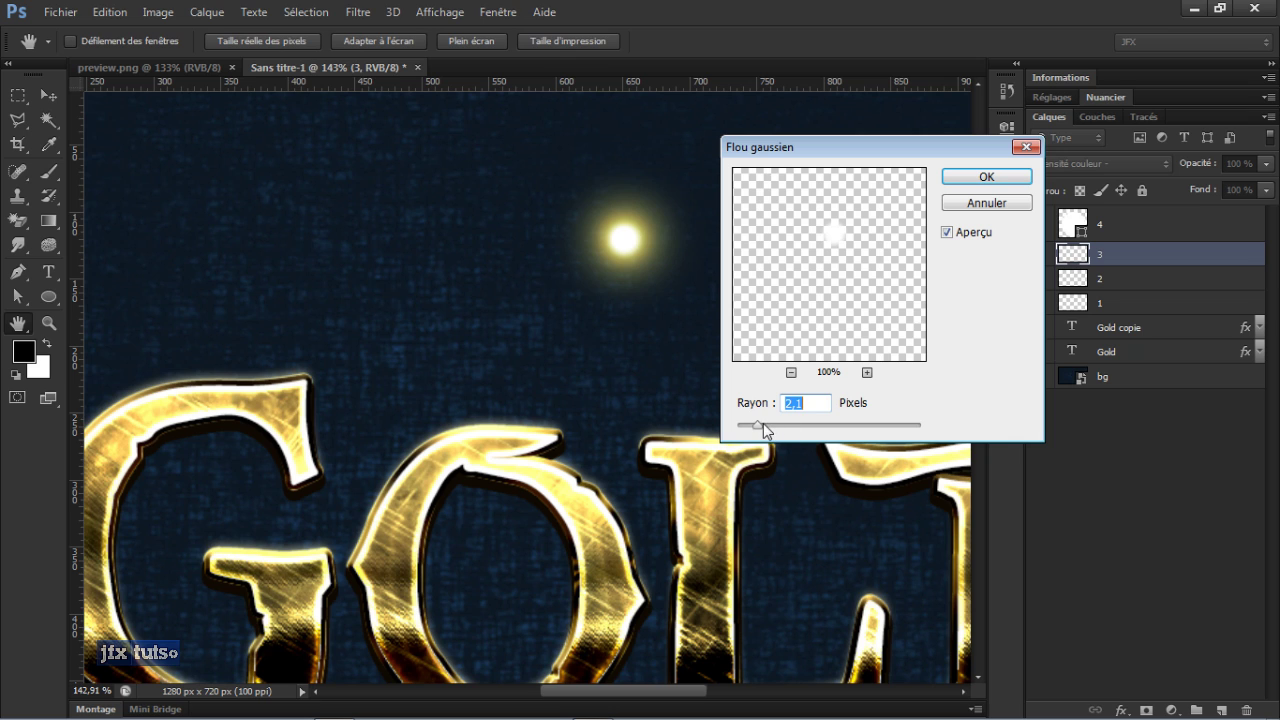
pyautogui.moveTo(760, 423)
pyautogui.mouseDown()
pyautogui.moveTo(770, 428)
pyautogui.moveTo(757, 428)
pyautogui.mouseUp()
pyautogui.moveTo(755, 423); pyautogui.dragTo(755, 430)
pyautogui.click(982, 177)
# Step: Scale the white circle on layer 4 down proportionally about its centre to roughly three quarters of its size
pyautogui.click(1111, 224)
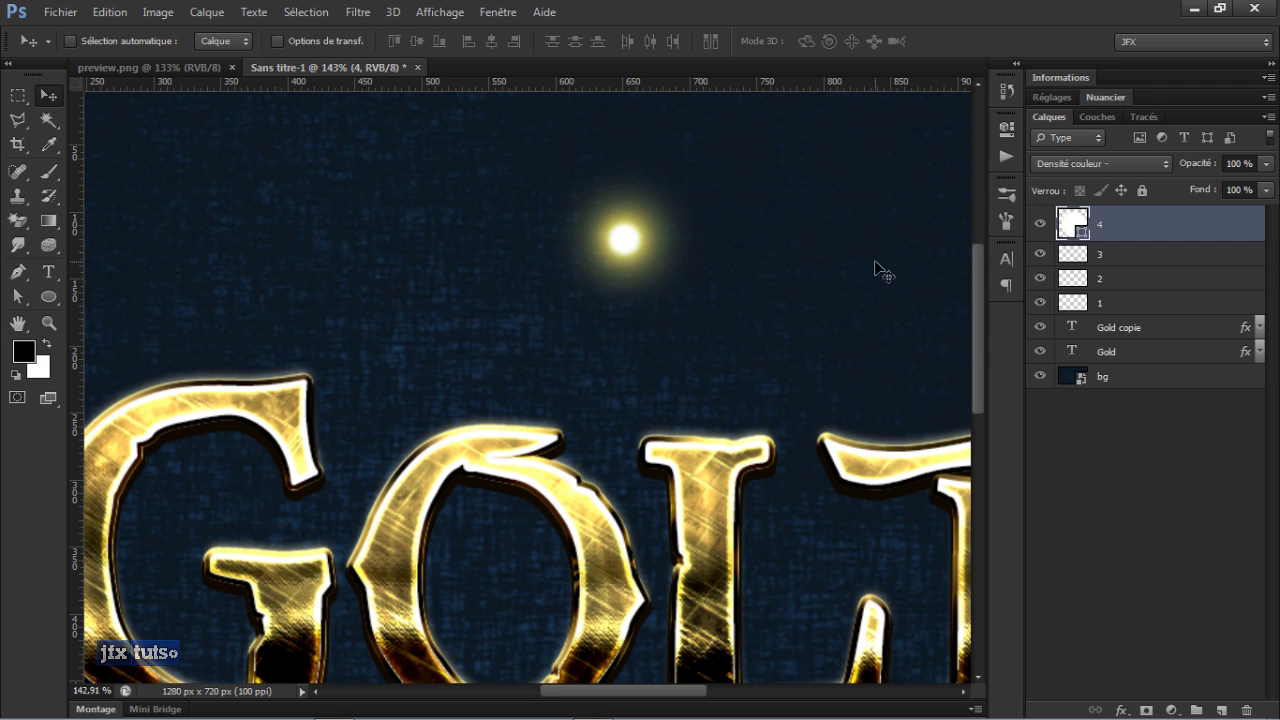
pyautogui.scroll(1, 700, 250)
pyautogui.hotkey('ctrl', 't')
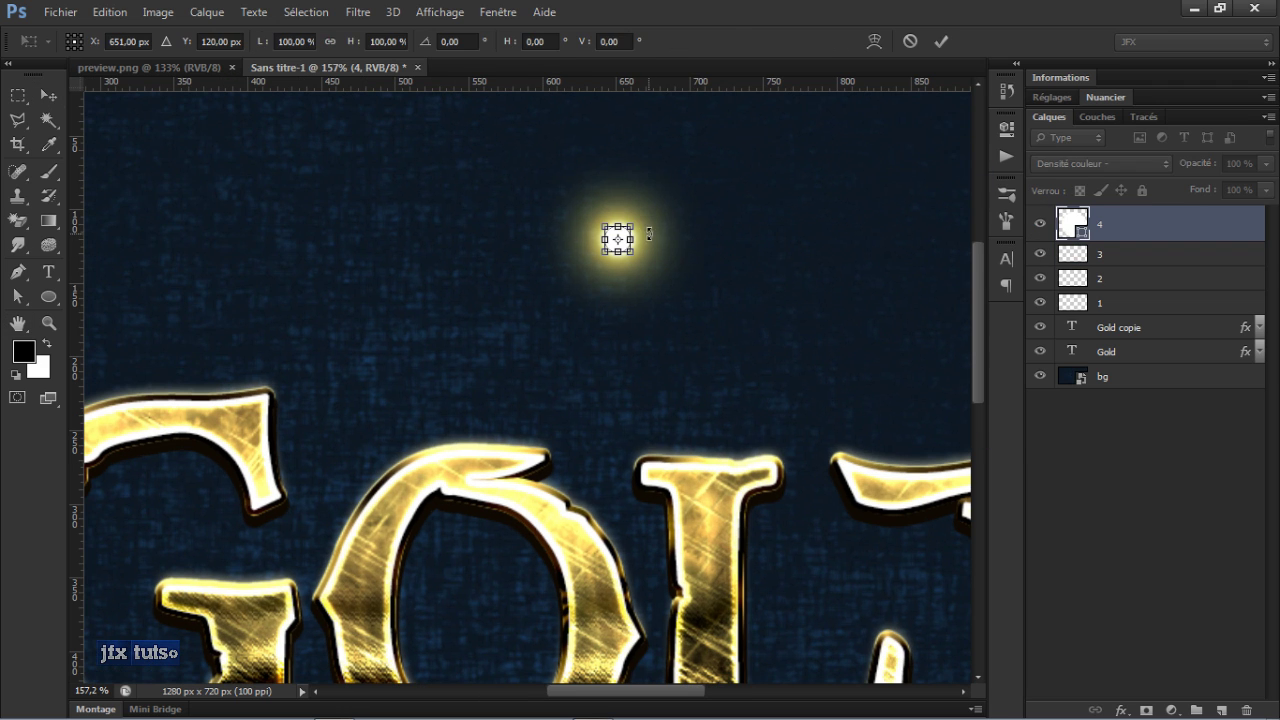
pyautogui.scroll(3, 600, 240)
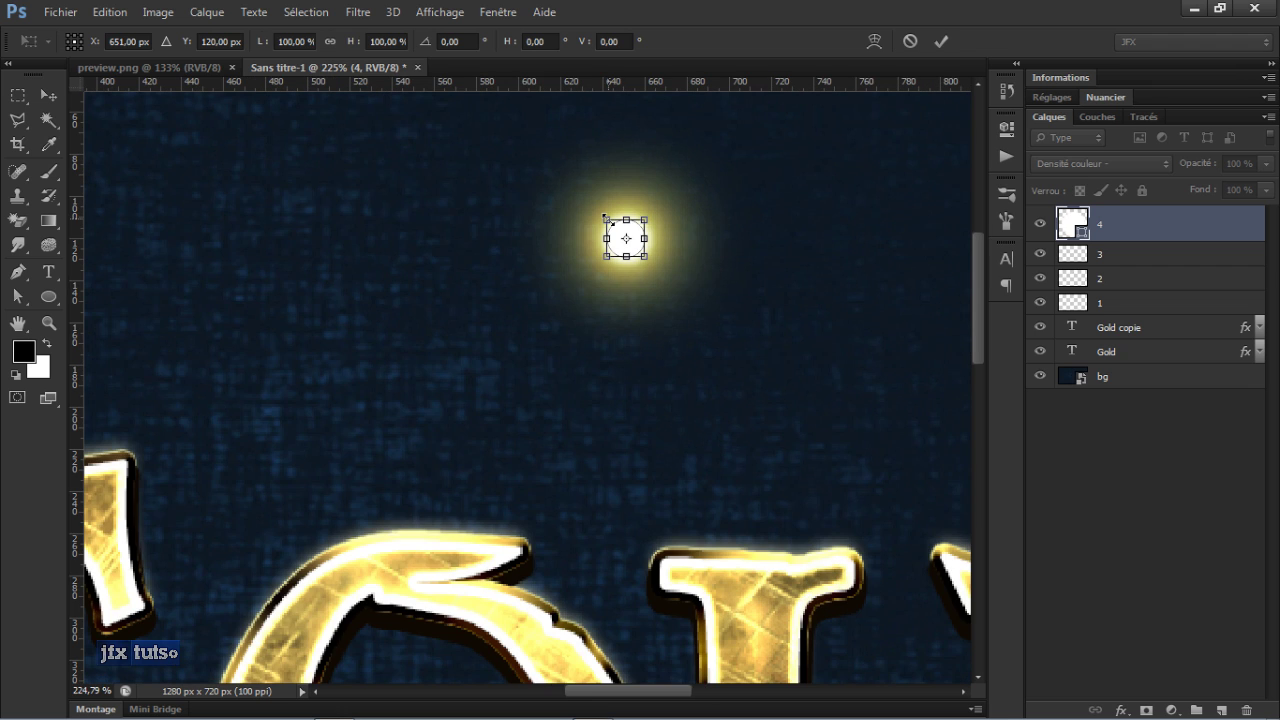
pyautogui.moveTo(604, 216); pyautogui.dragTo(609, 220)
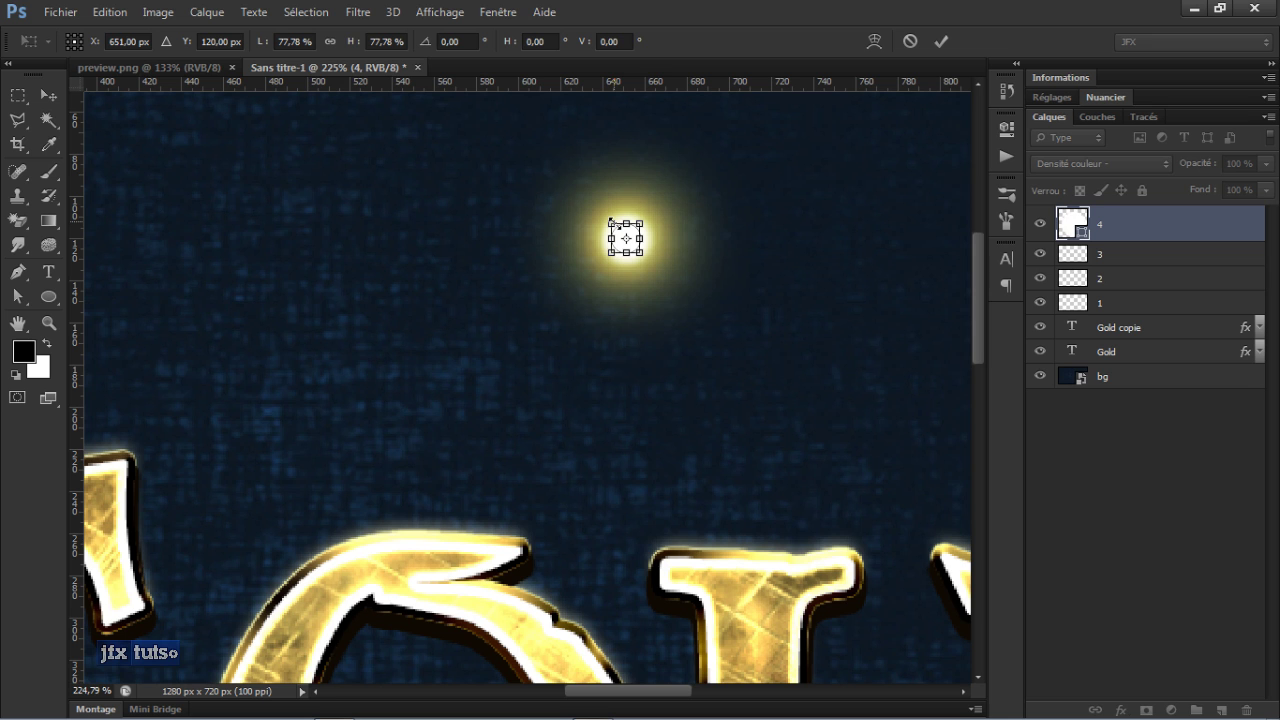
pyautogui.moveTo(610, 220); pyautogui.dragTo(611, 222)
pyautogui.press('Return')
pyautogui.scroll(-2, 689, 250)
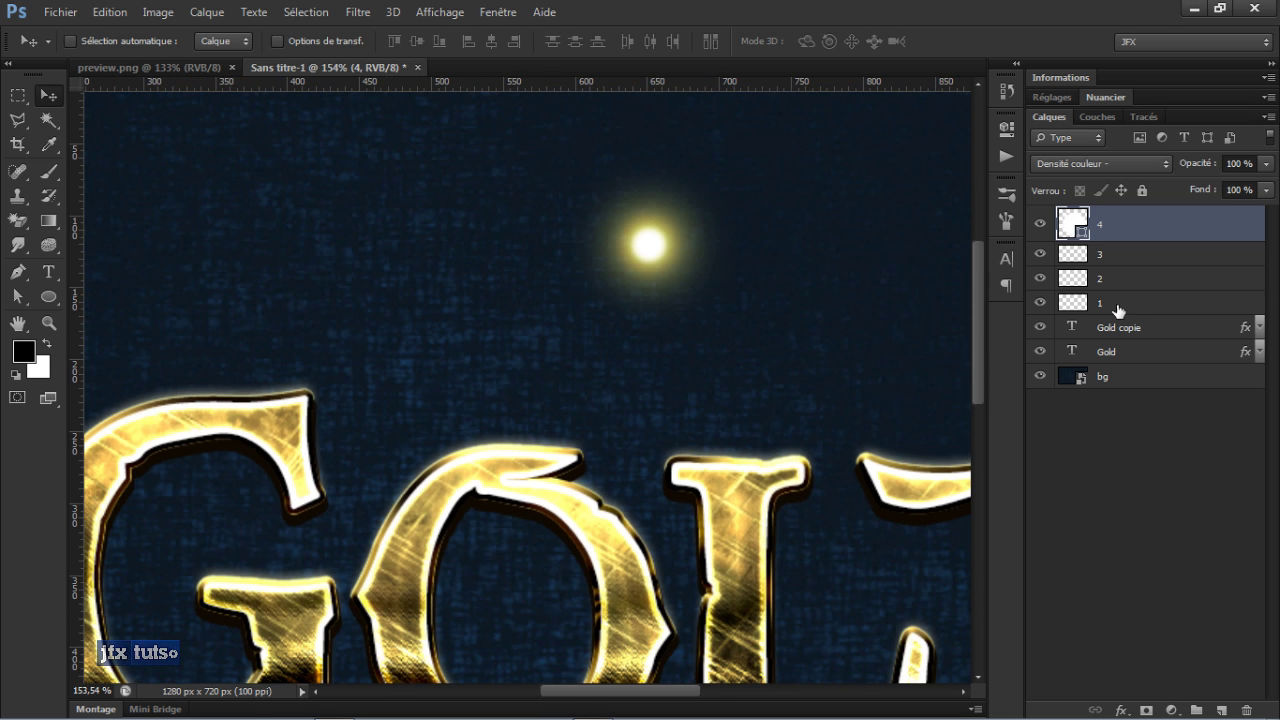
# Step: Group layers 1 to 4 and name the group Lumiere
pyautogui.click(1117, 303)
pyautogui.keyDown('shift'); pyautogui.click(1120, 224); pyautogui.keyUp('shift')
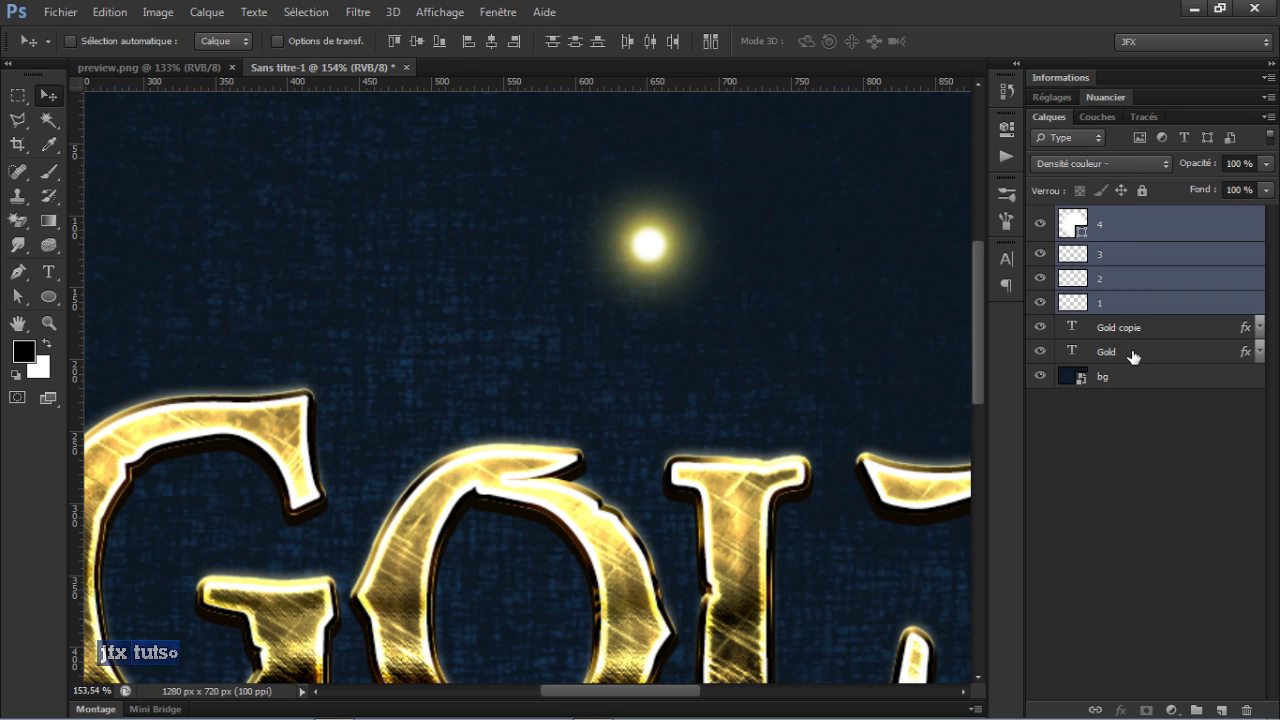
pyautogui.hotkey('ctrl', 'g')
pyautogui.doubleClick(1117, 220)
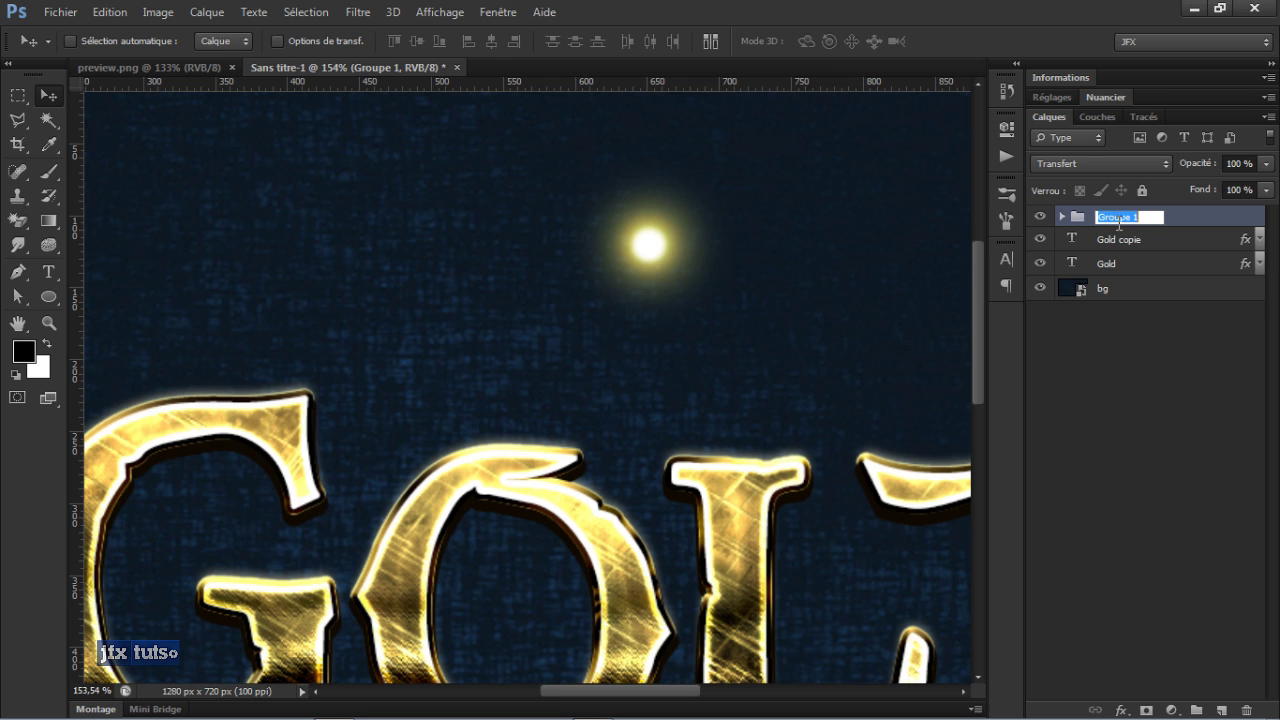
pyautogui.write('Lumiere')
pyautogui.press('Return')
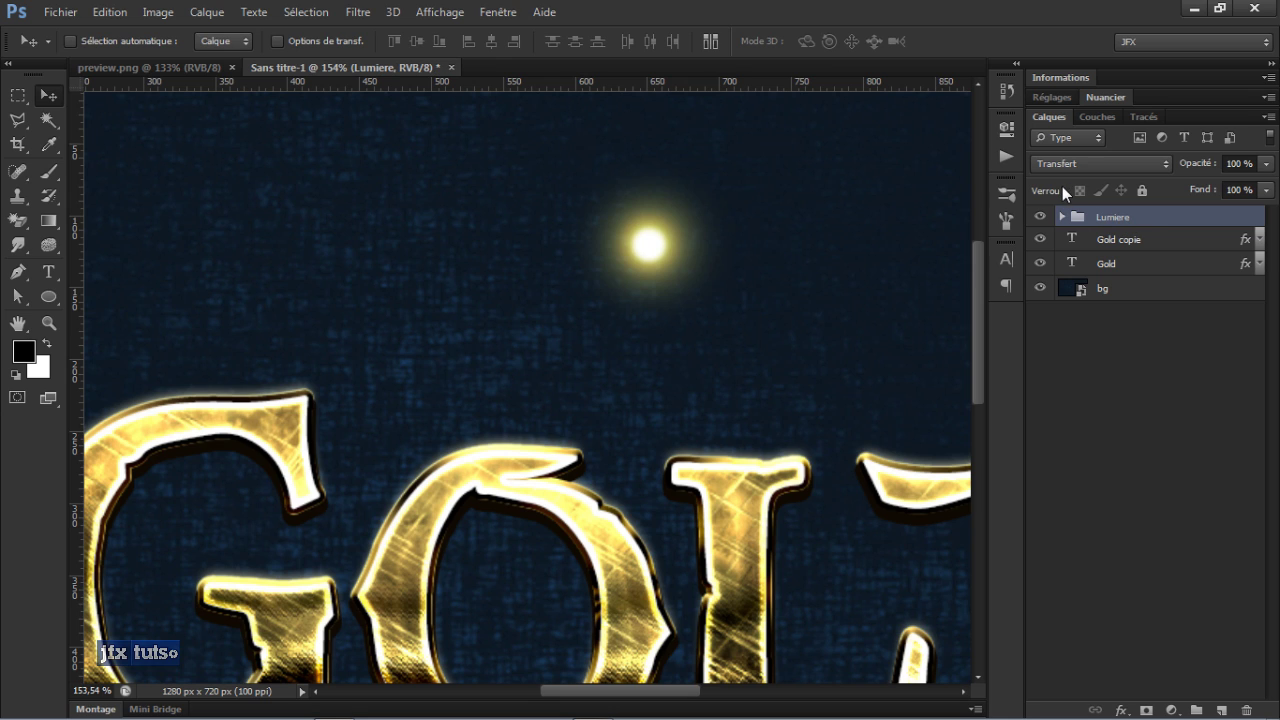
# Step: Scale the Lumiere group down proportionally to about 44% around its centre
pyautogui.hotkey('ctrl', 't')
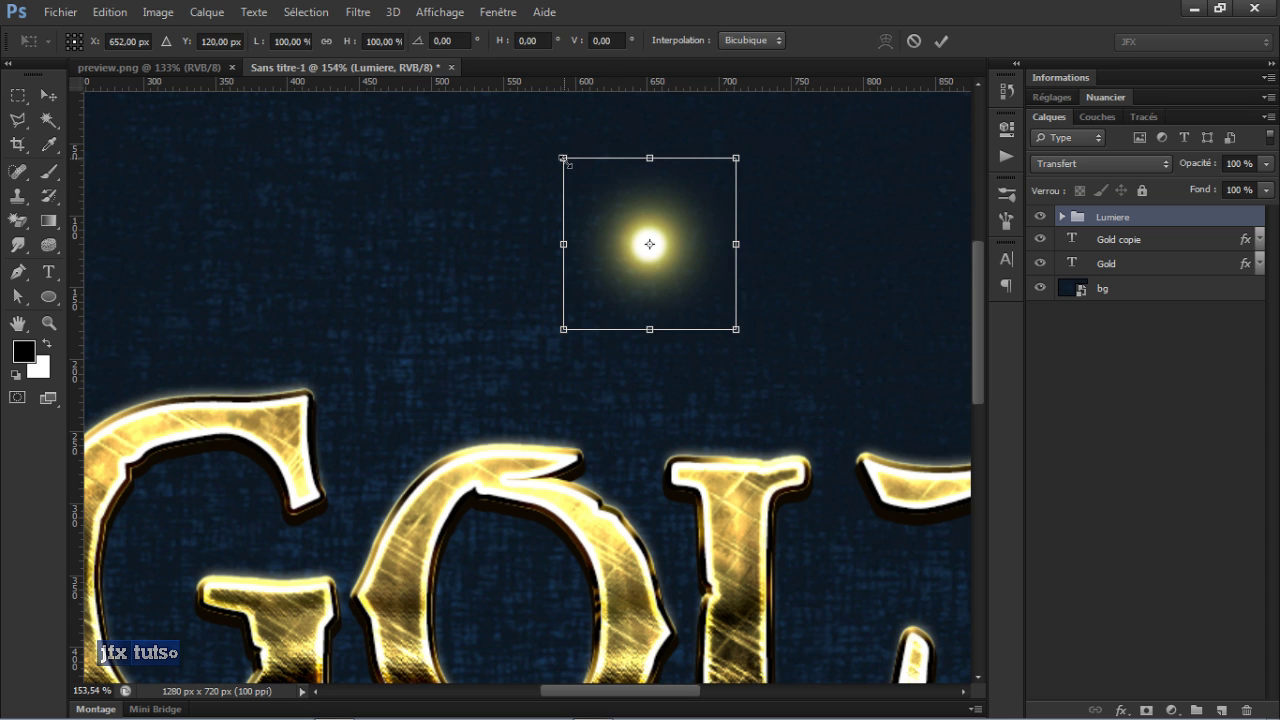
pyautogui.moveTo(563, 158); pyautogui.dragTo(596, 186)
pyautogui.moveTo(606, 187)
pyautogui.mouseDown()
pyautogui.moveTo(623, 200)
pyautogui.moveTo(614, 191)
pyautogui.mouseUp()
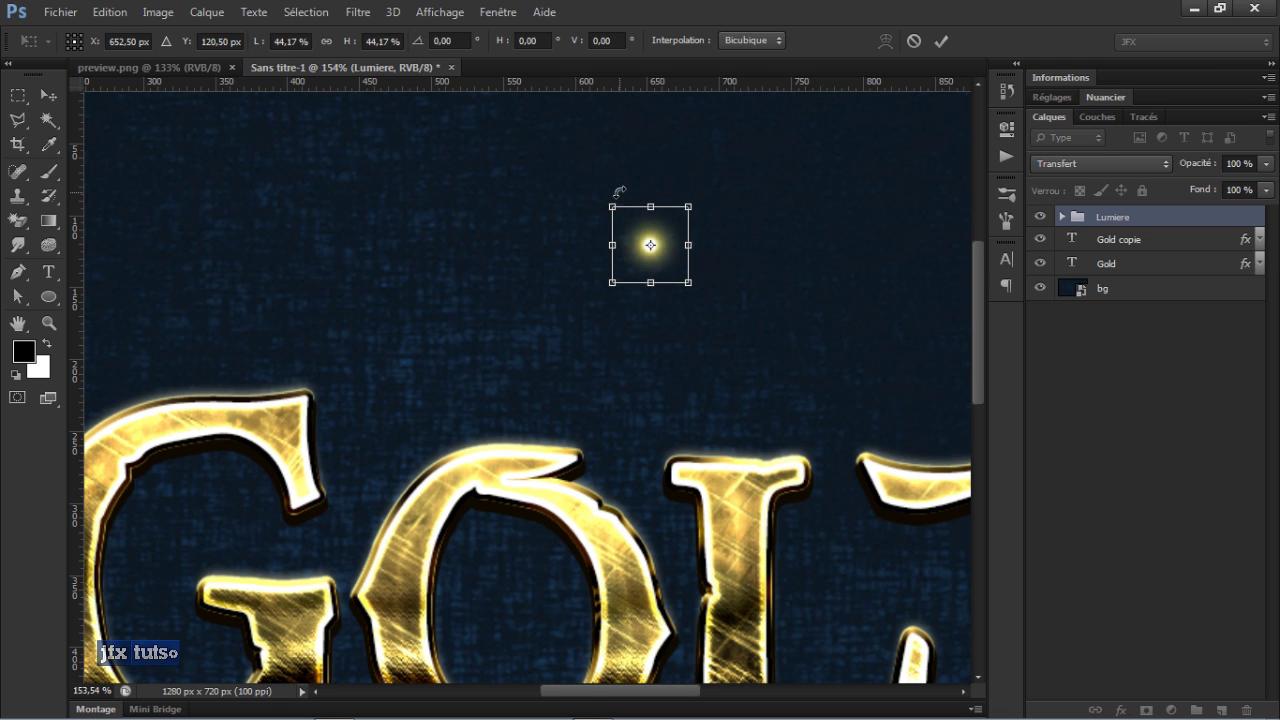
pyautogui.press('Return')
pyautogui.keyDown('alt'); pyautogui.scroll(-3, 608, 247); pyautogui.keyUp('alt')
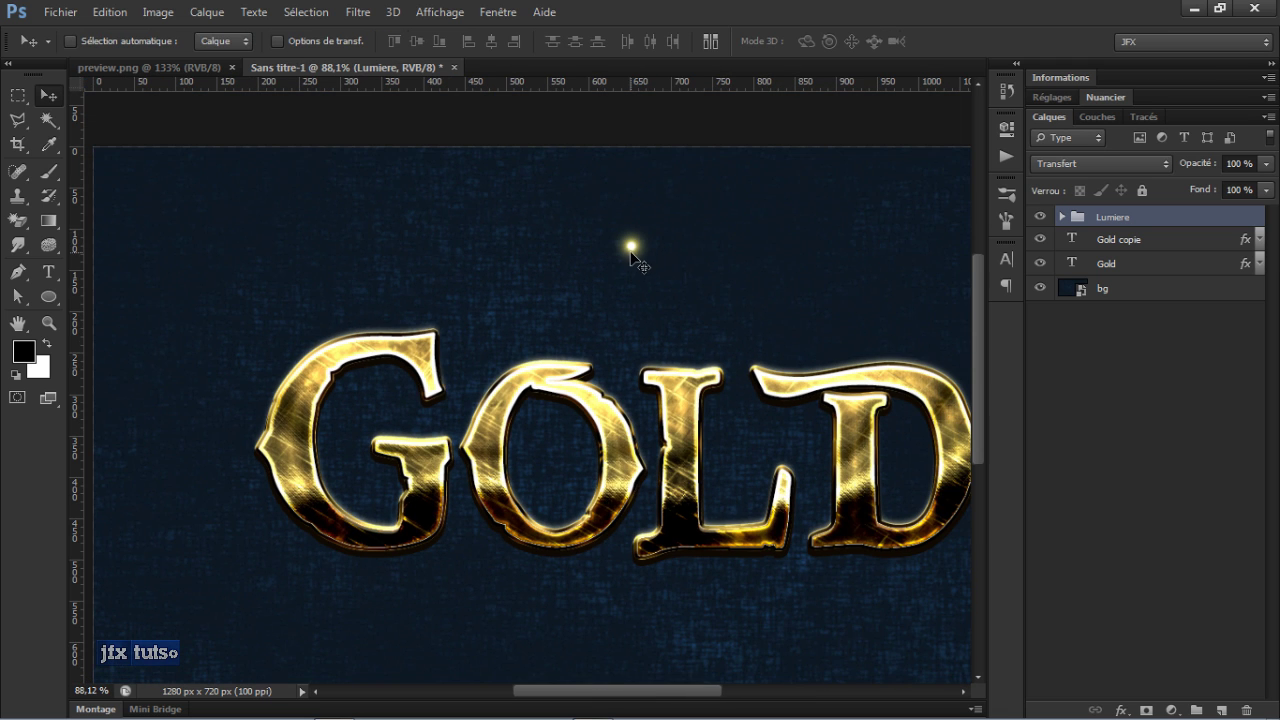
# Step: Set the Lumiere group's opacity to 60% and move the flare to just above the letter O
pyautogui.click(1240, 165)
pyautogui.write('60')
pyautogui.press('Return')
pyautogui.scroll(2, 686, 294)
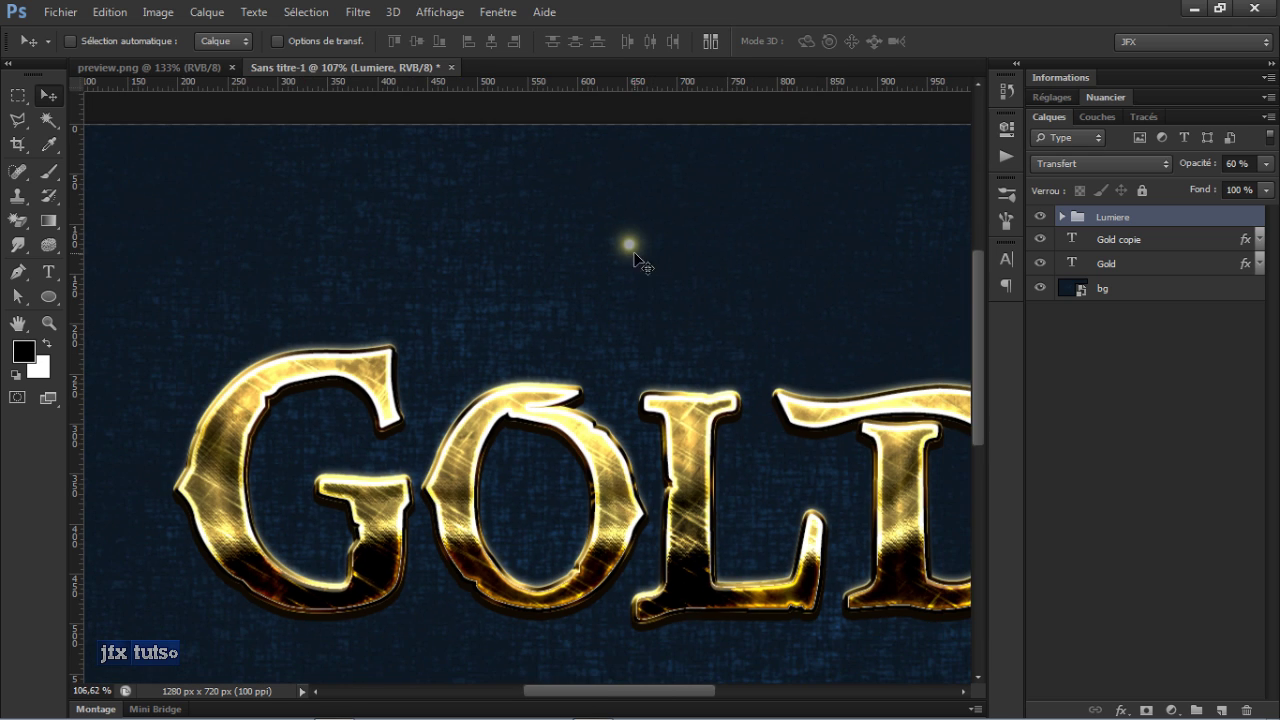
pyautogui.moveTo(656, 242); pyautogui.dragTo(555, 343)
# Step: Group layers 1 to 4 into a subgroup inside Lumiere and move that flare onto the top edge of the O
pyautogui.click(1062, 217)
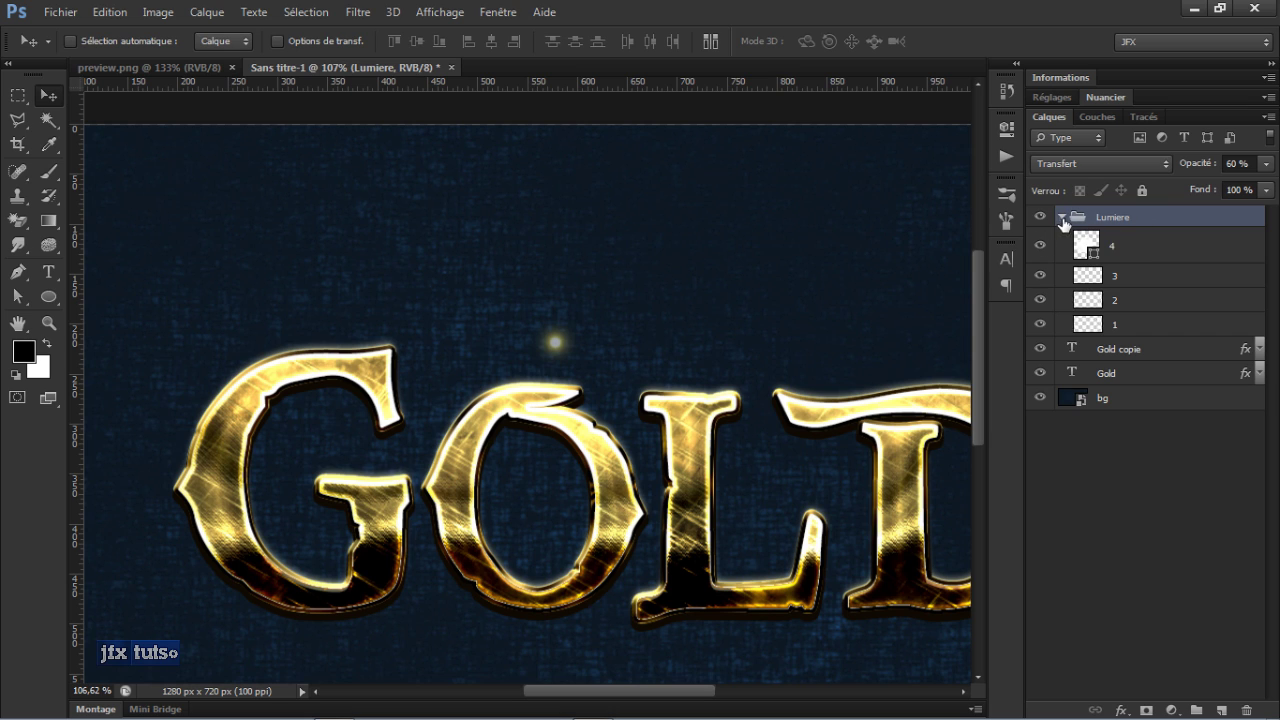
pyautogui.click(1137, 249)
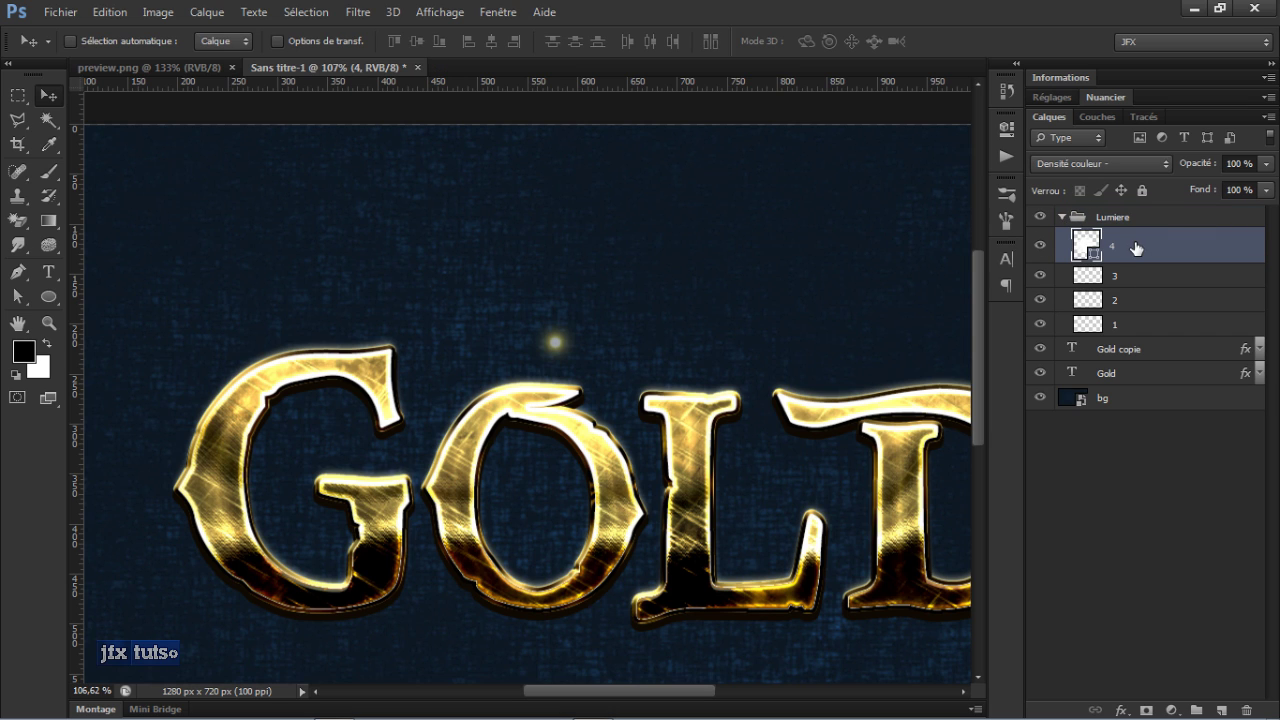
pyautogui.keyDown('shift'); pyautogui.click(1138, 324); pyautogui.keyUp('shift')
pyautogui.hotkey('ctrl', 'g')
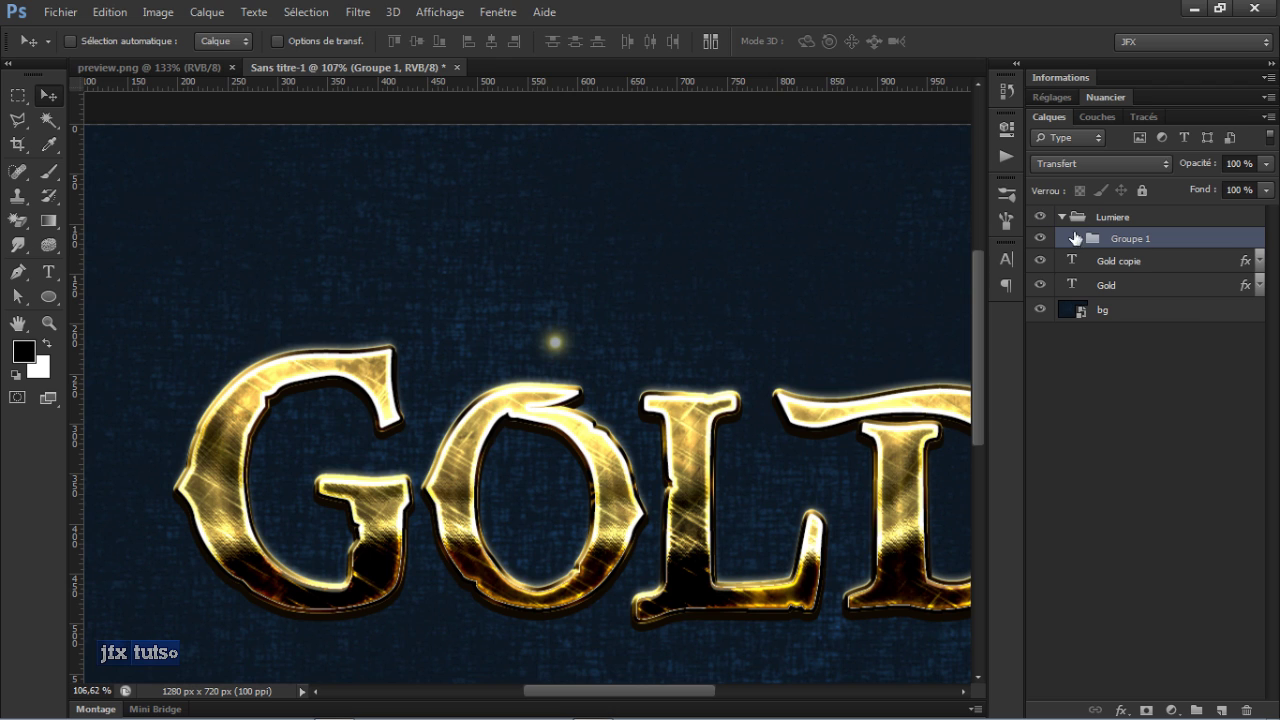
pyautogui.moveTo(573, 341); pyautogui.dragTo(522, 383)
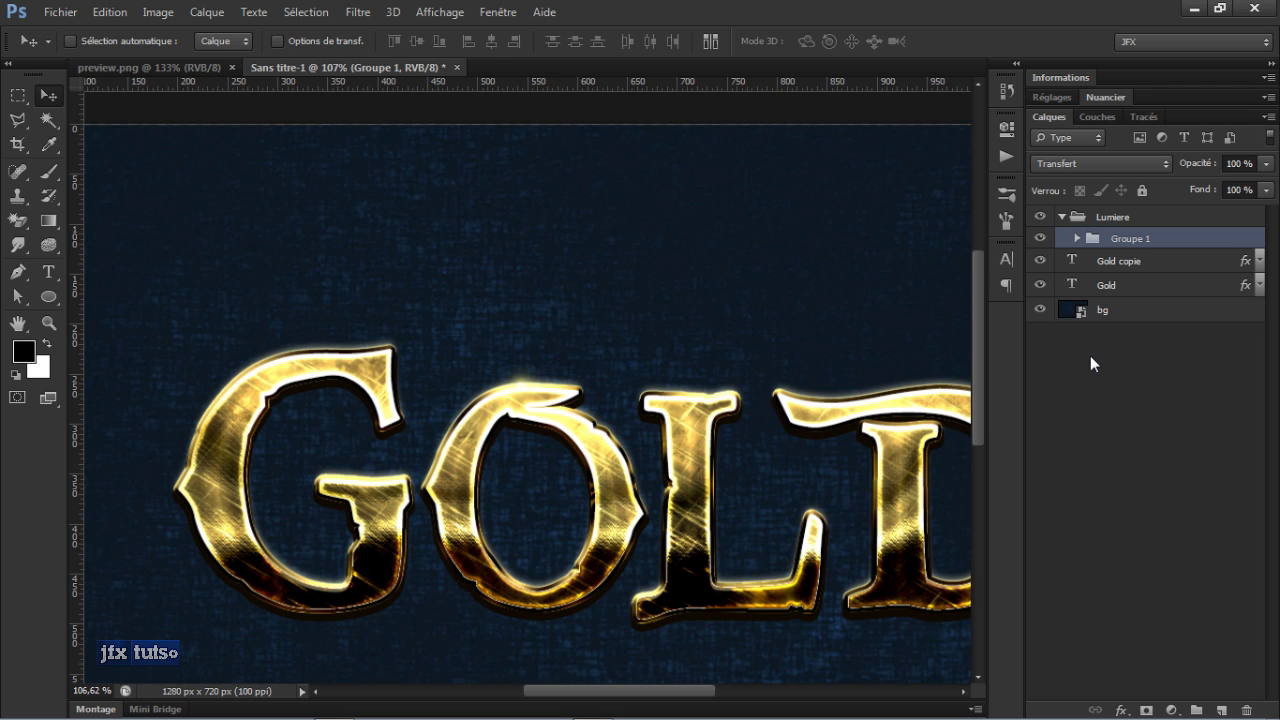
# Step: Duplicate the flare subgroup six times, spread copies along the upper edges of the letters, and switch to preview.png for comparison
pyautogui.press('alt')
pyautogui.moveTo(1112, 250); pyautogui.dragTo(1104, 246)
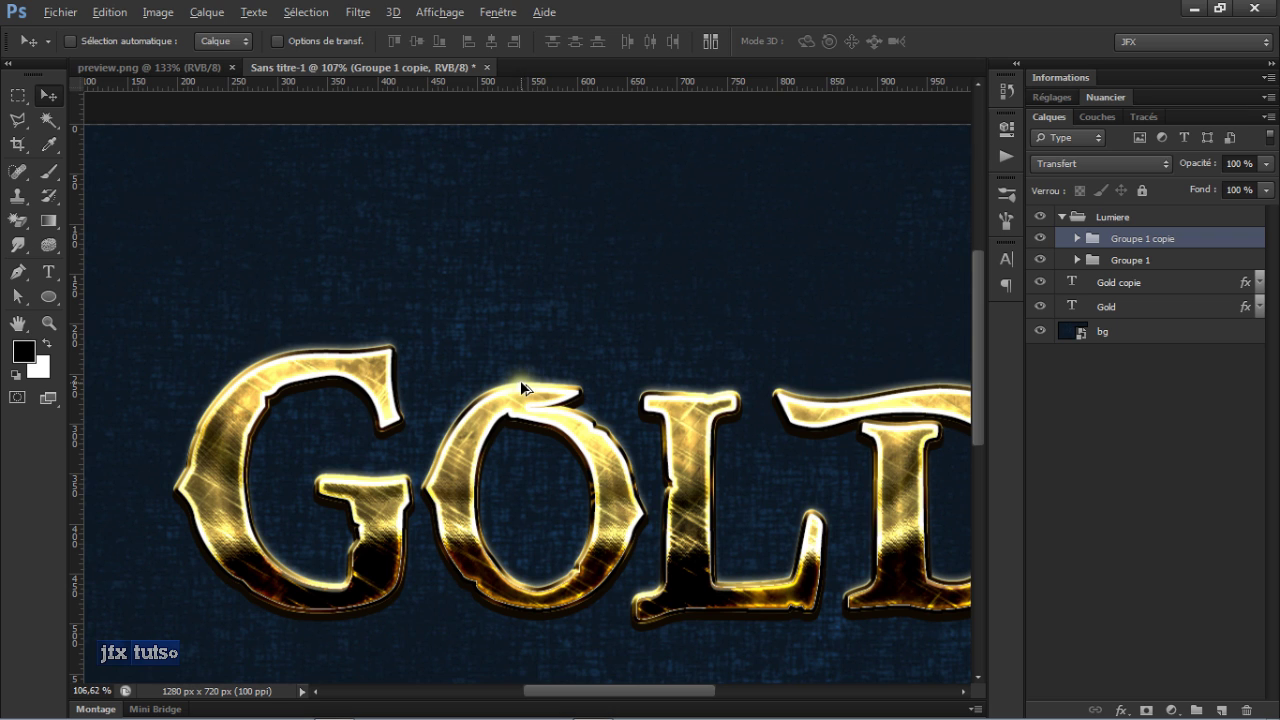
pyautogui.press('alt')
pyautogui.click(1143, 262)
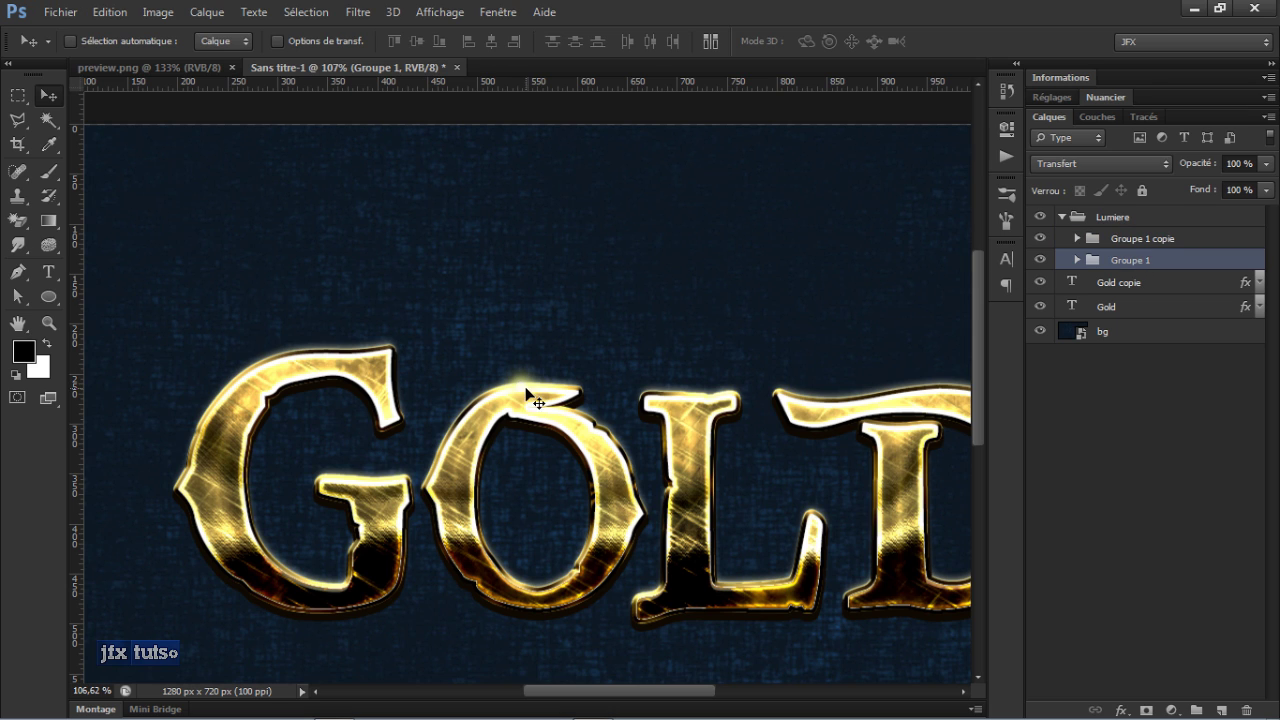
pyautogui.moveTo(522, 388); pyautogui.dragTo(260, 370)
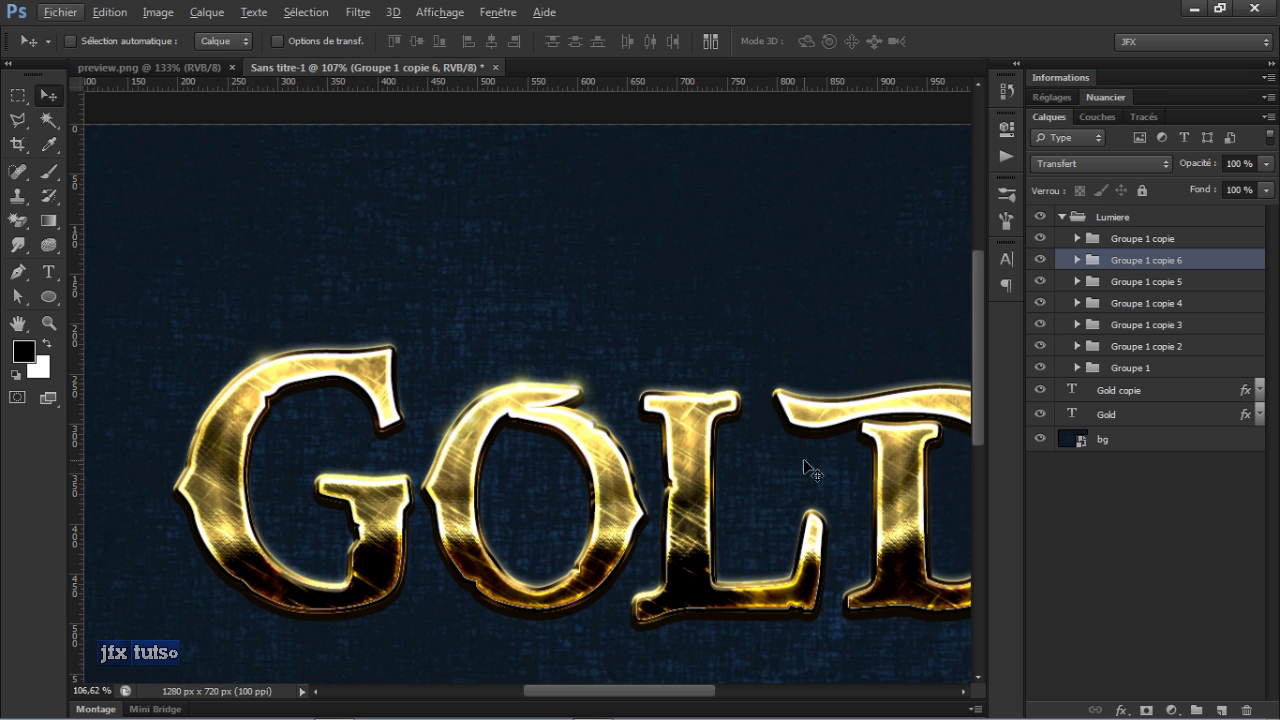
pyautogui.hotkey('ctrl', 'Tab')
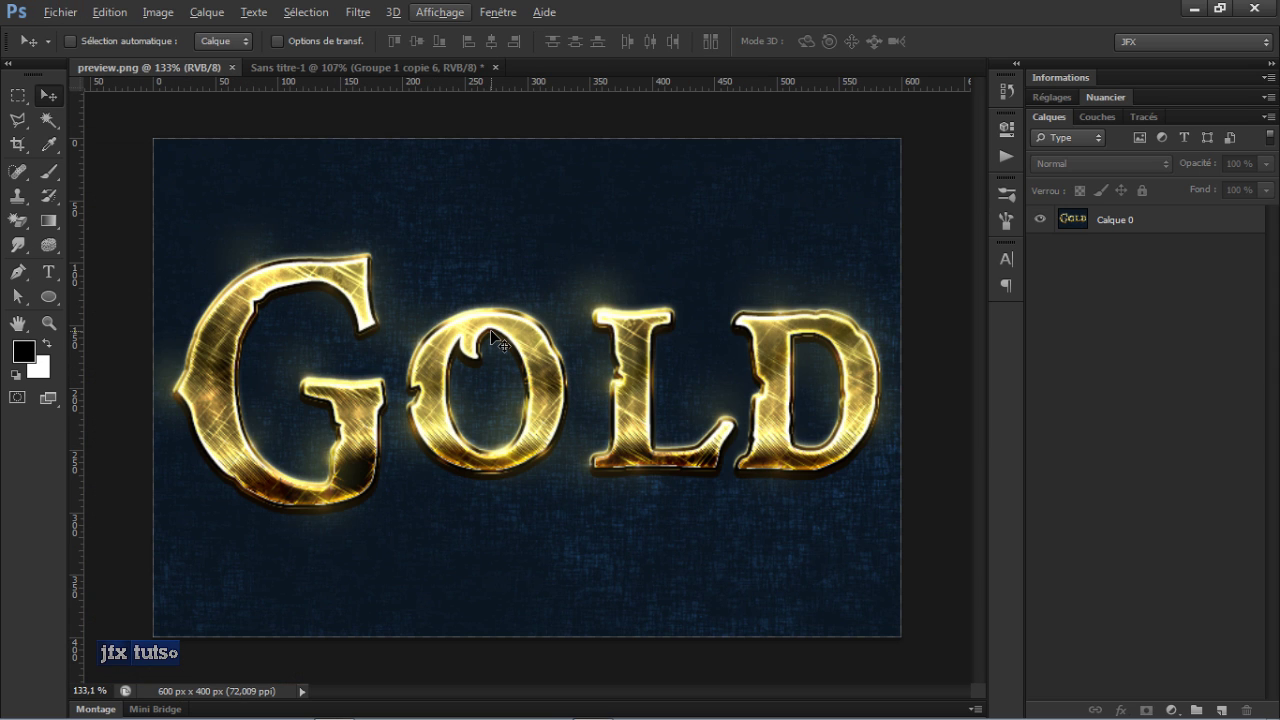